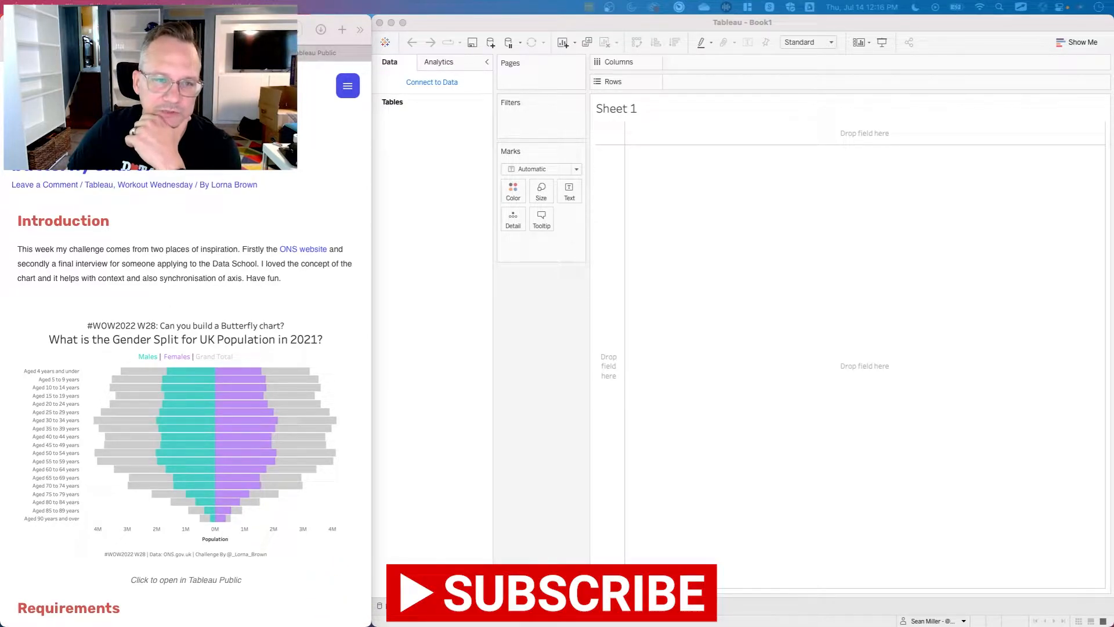
# Bring up the reference chart on Tableau Public, and connect the Tableau workbook to the Excel file datadownload.xlsx on the Desktop.
pyautogui.click(290, 52)
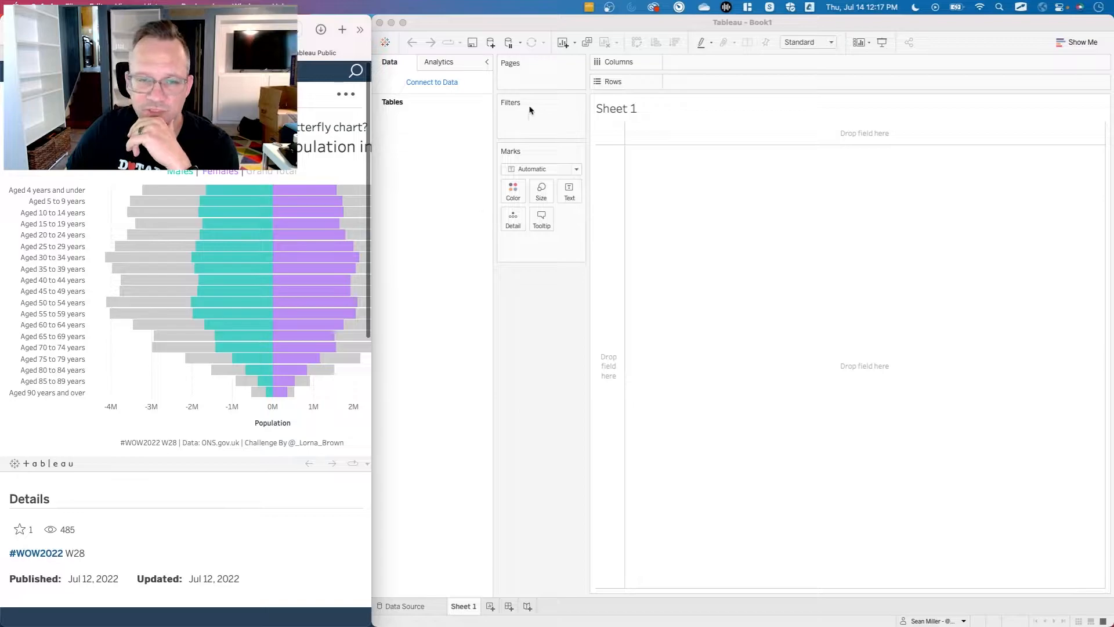
pyautogui.click(451, 29)
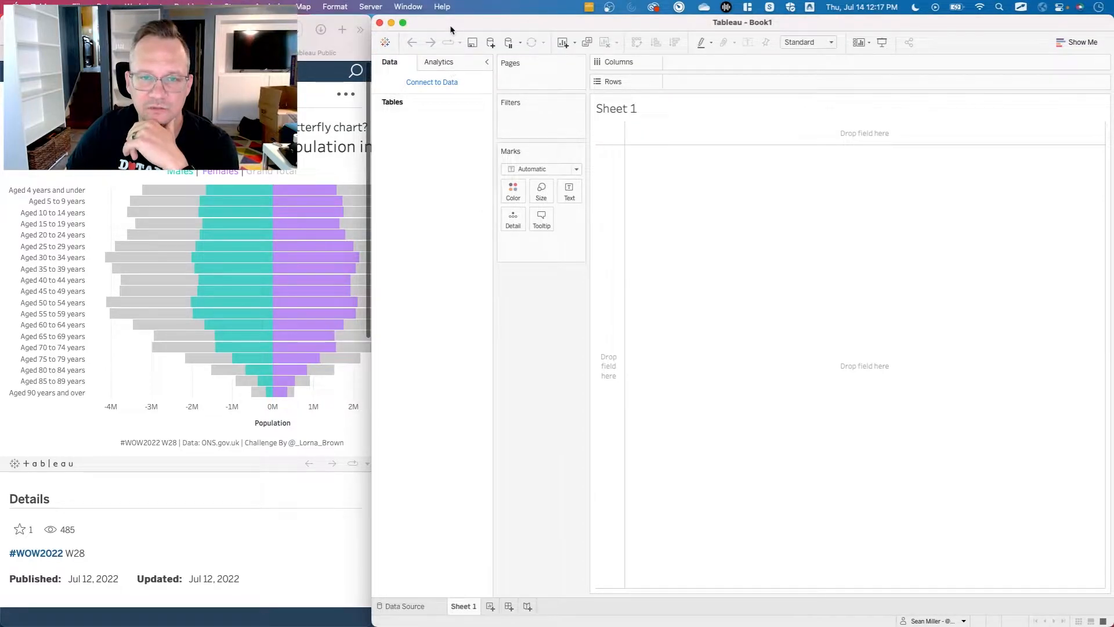
pyautogui.click(437, 87)
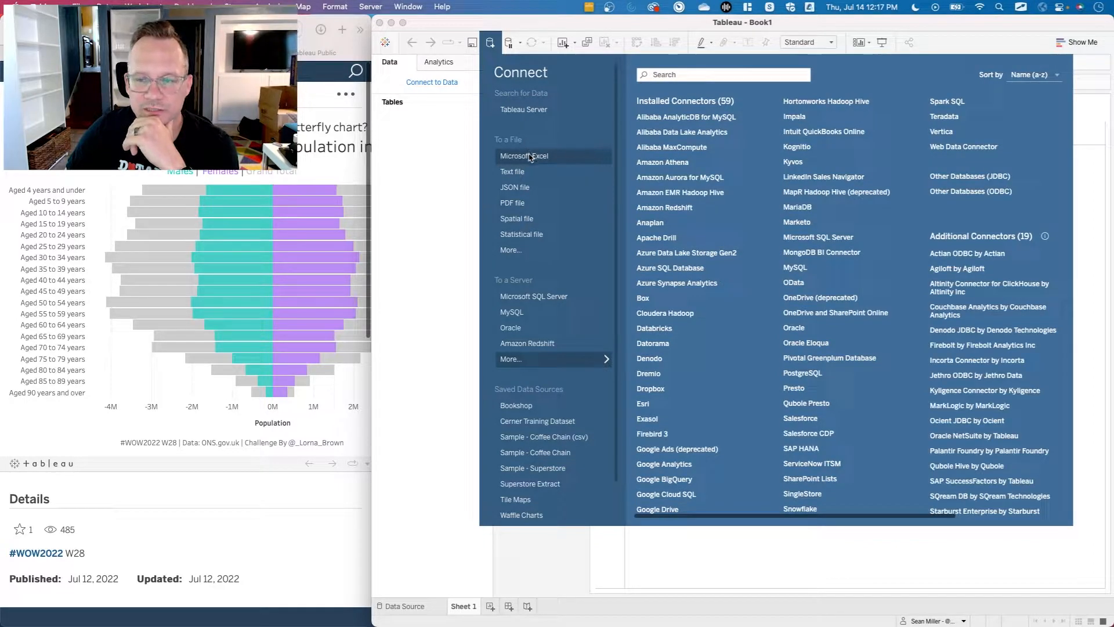
pyautogui.click(530, 156)
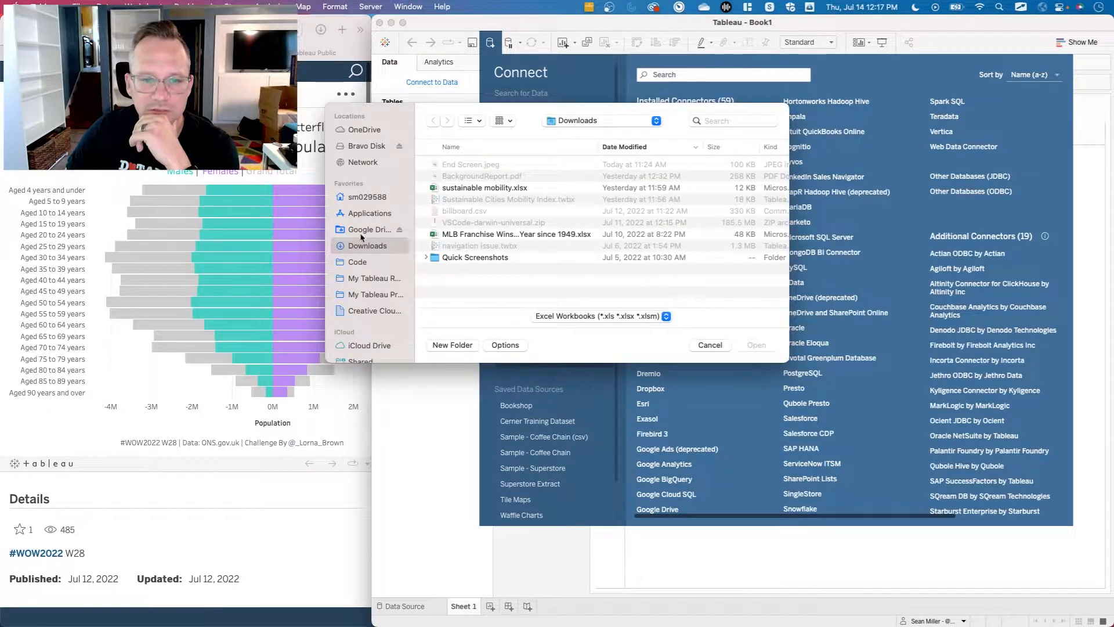
pyautogui.click(371, 197)
pyautogui.doubleClick(456, 168)
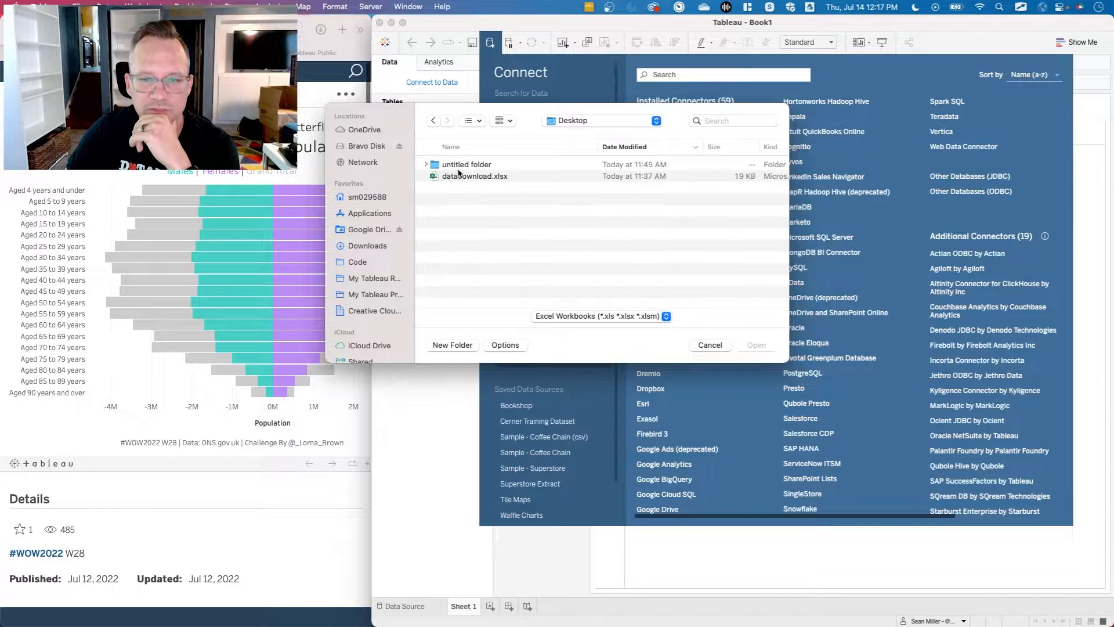
pyautogui.click(467, 177)
pyautogui.click(761, 344)
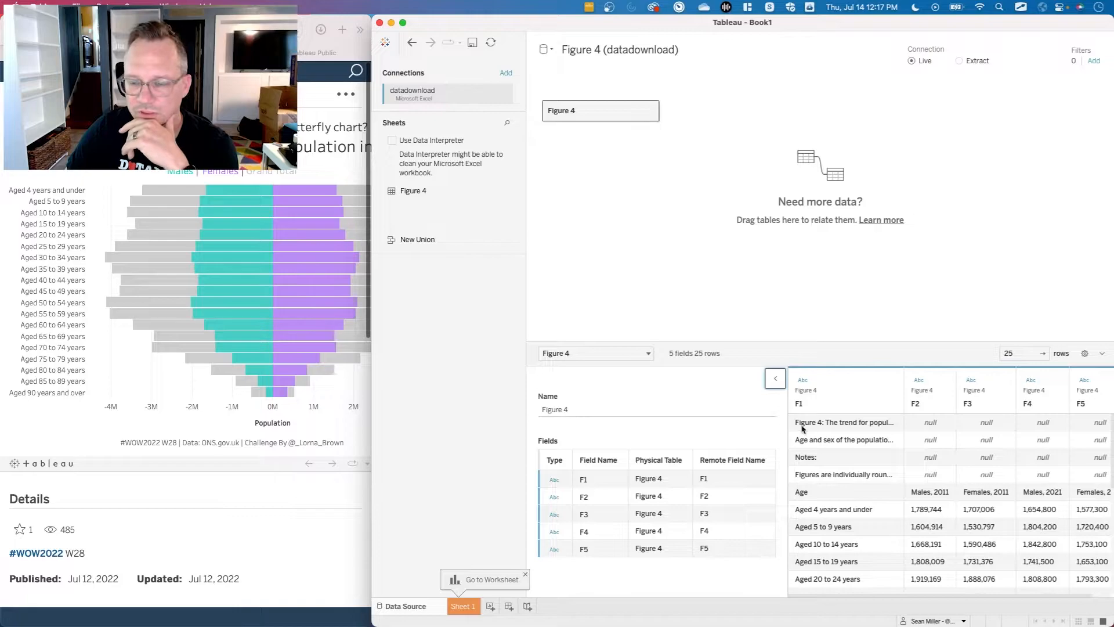
# Examine the rows and columns of the Figure 4 data preview, including its header and note rows.
pyautogui.hscroll(2, 847, 490)
pyautogui.hscroll(-2, 847, 490)
pyautogui.scroll(-1, 847, 490)
pyautogui.scroll(1, 847, 490)
pyautogui.hscroll(2, 847, 490)
pyautogui.scroll(-1, 847, 490)
pyautogui.scroll(1, 848, 489)
pyautogui.hscroll(-2, 848, 489)
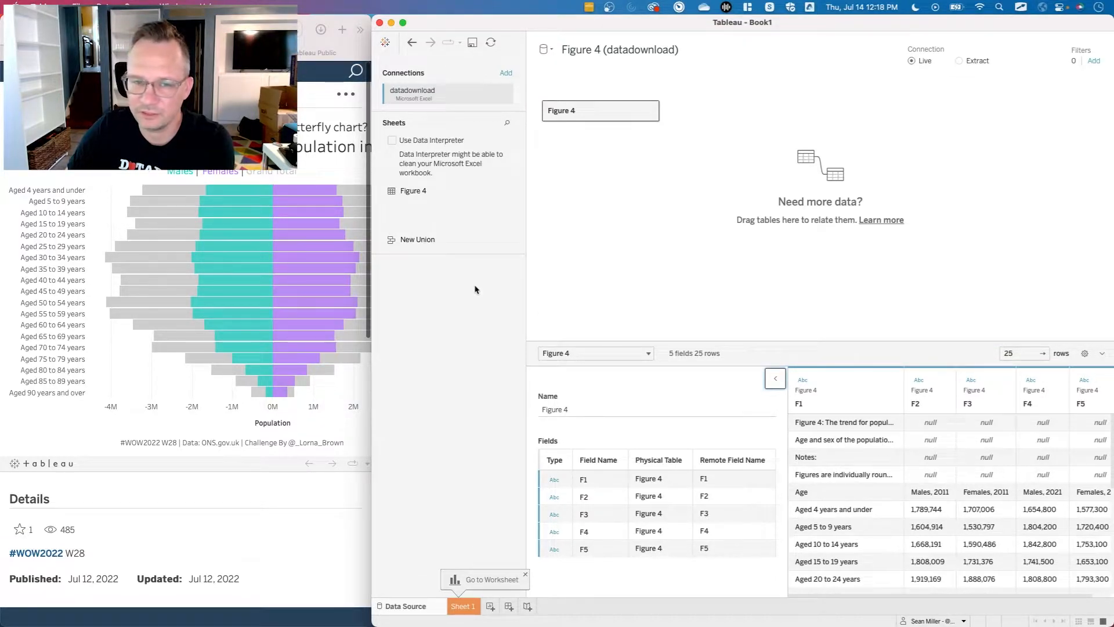
# Clean the Figure 4 sheet with Data Interpreter and review its Age, Males and Females columns.
pyautogui.click(392, 141)
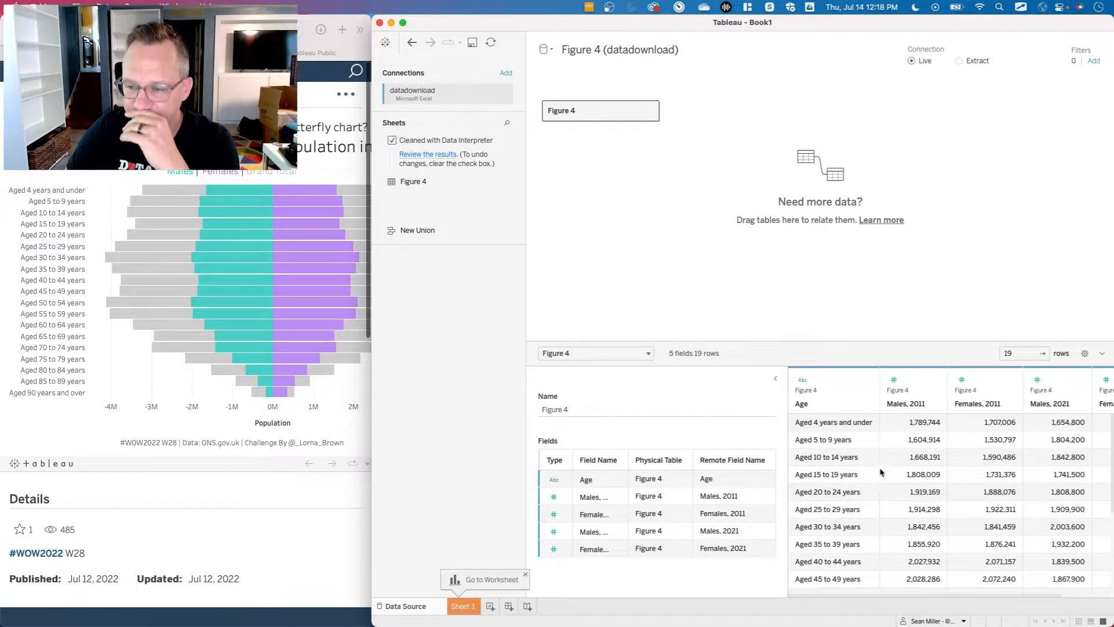
pyautogui.hscroll(2, 892, 475)
pyautogui.hscroll(2, 892, 476)
pyautogui.hscroll(-4, 892, 476)
pyautogui.scroll(1, 892, 476)
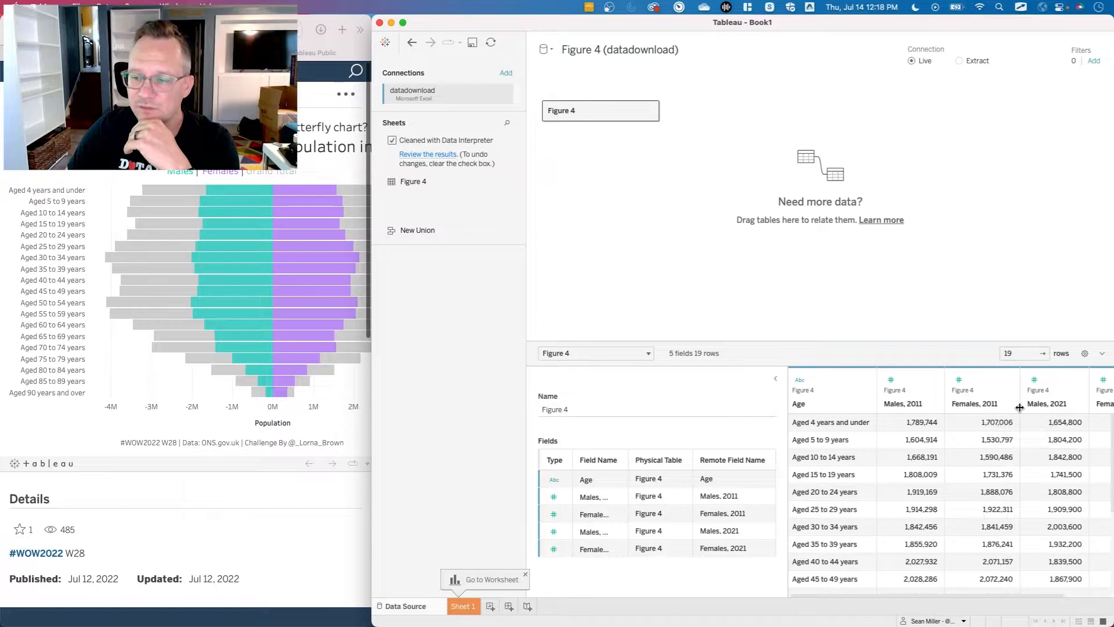
pyautogui.hscroll(2, 1051, 432)
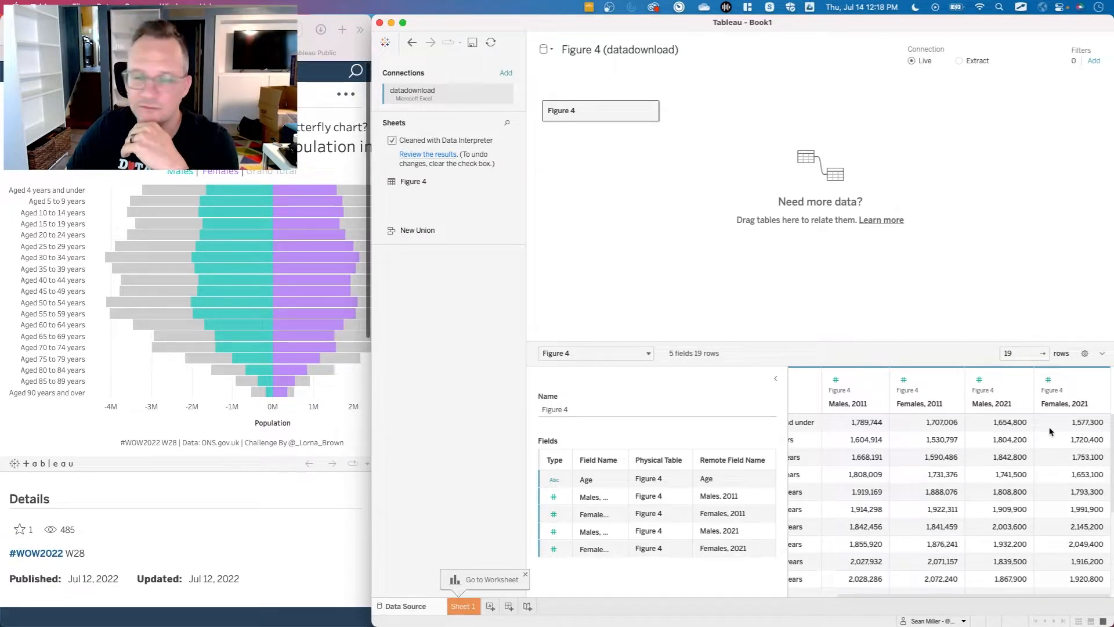
pyautogui.hscroll(-1, 1052, 432)
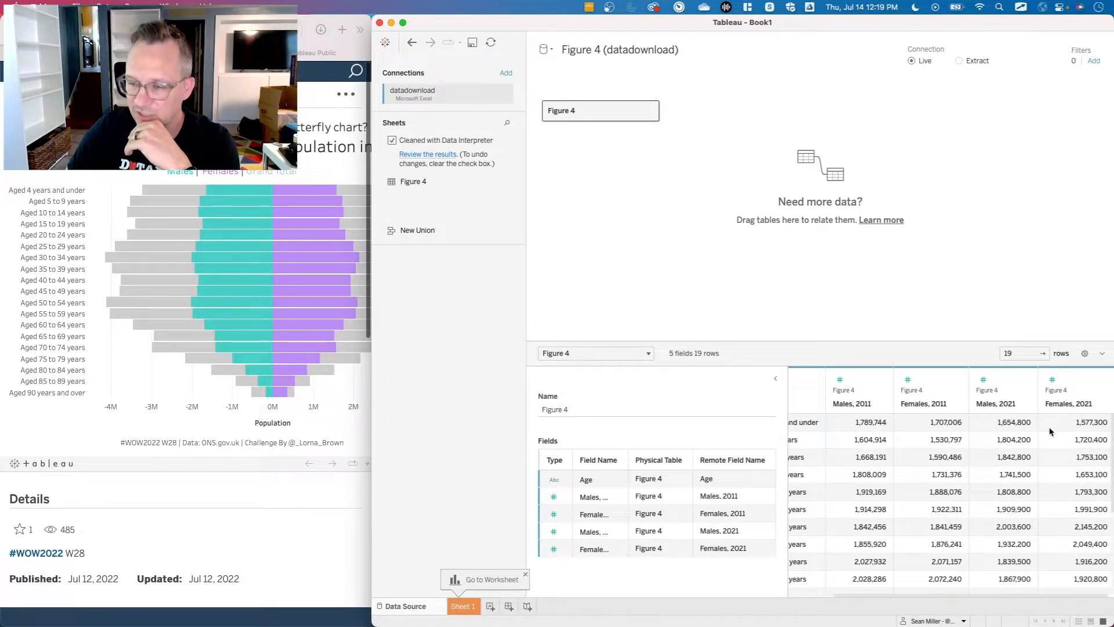
pyautogui.hscroll(-2, 1052, 432)
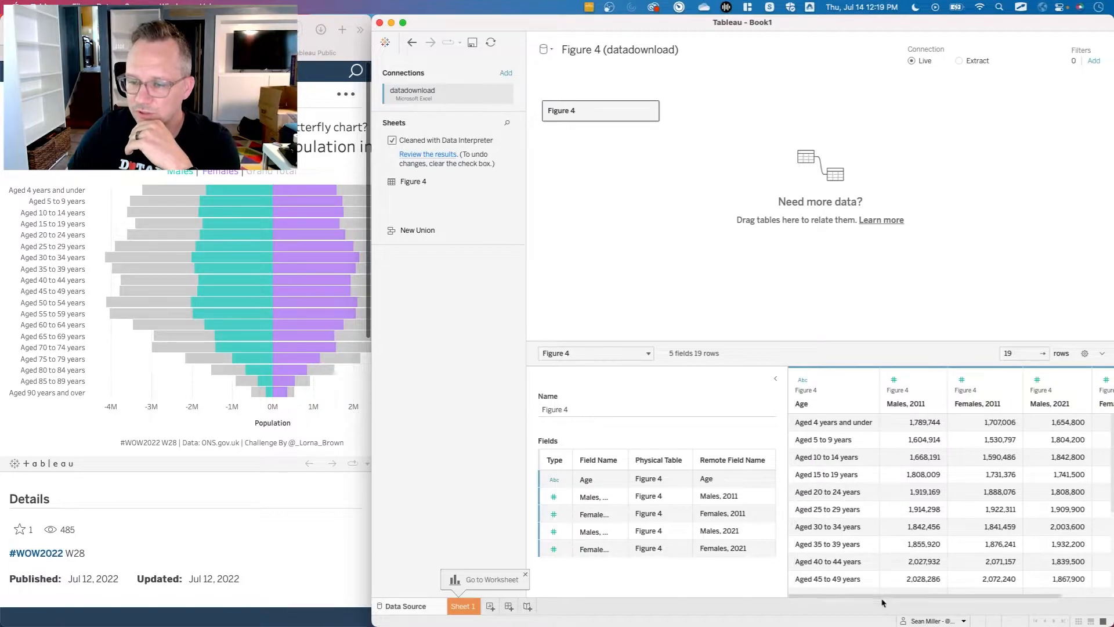
# Pivot the four Males and Females columns for 2011 and 2021 into rows.
pyautogui.click(911, 382)
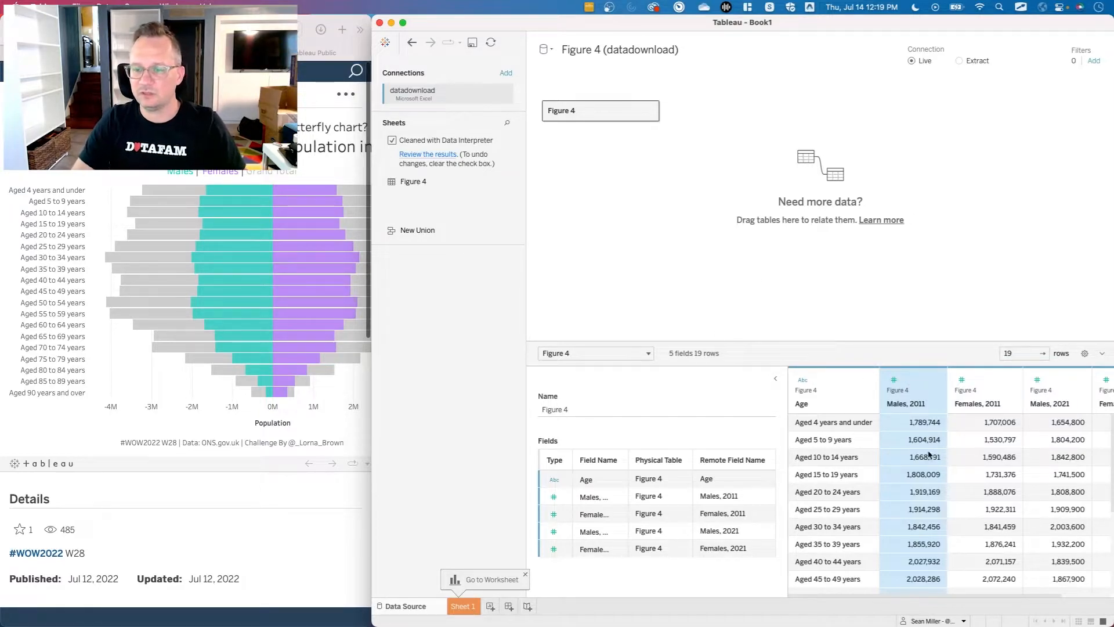
pyautogui.hscroll(2, 928, 453)
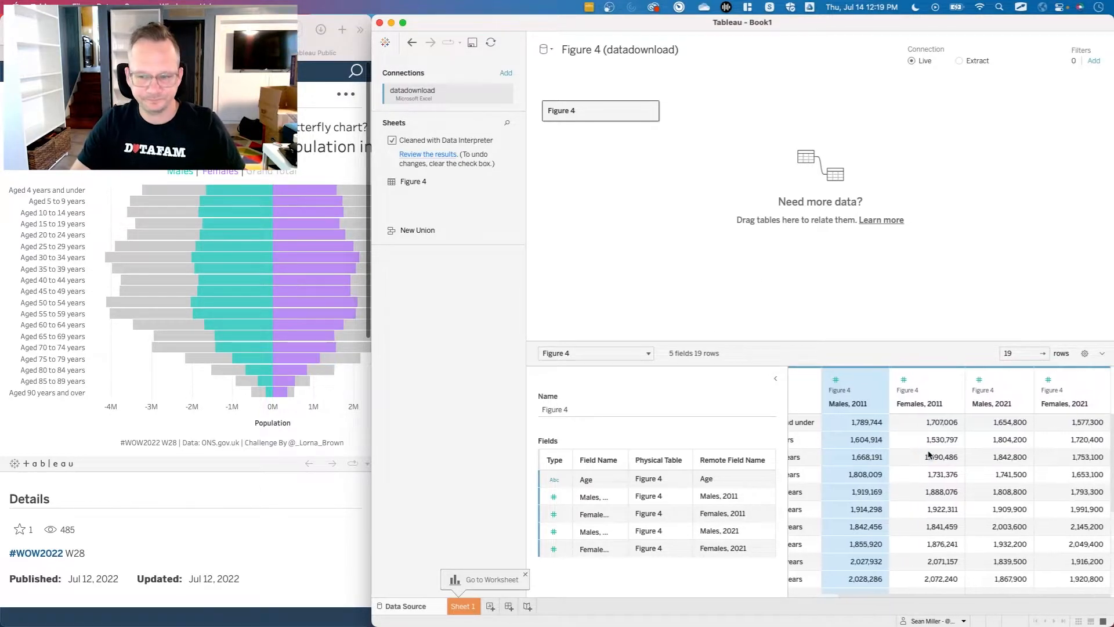
pyautogui.keyDown('shift'); pyautogui.click(1071, 379); pyautogui.keyUp('shift')
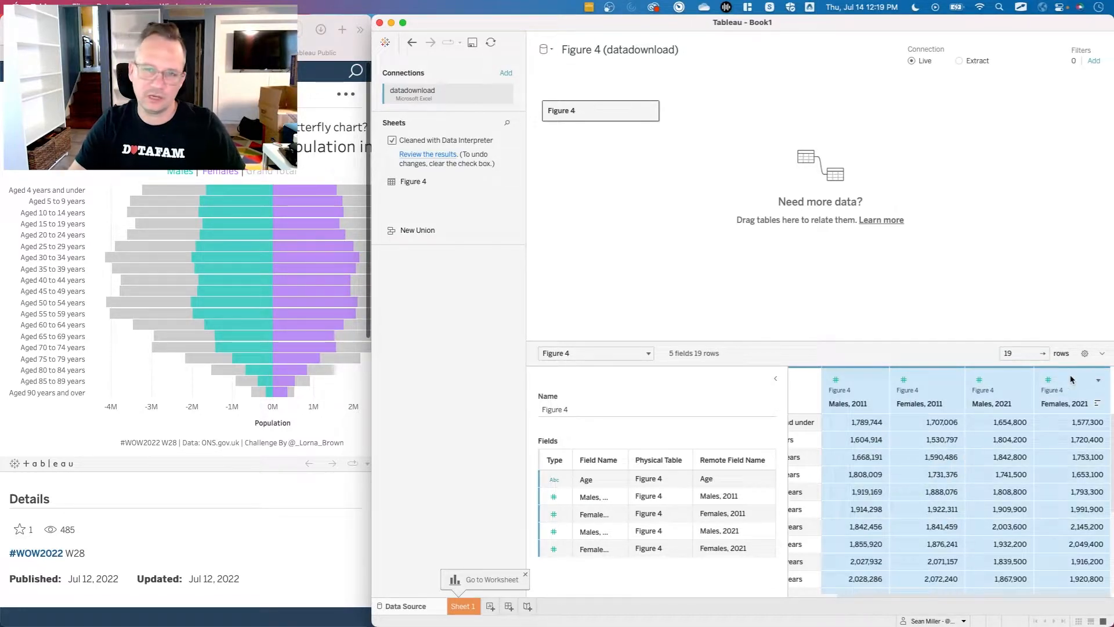
pyautogui.click(1098, 380)
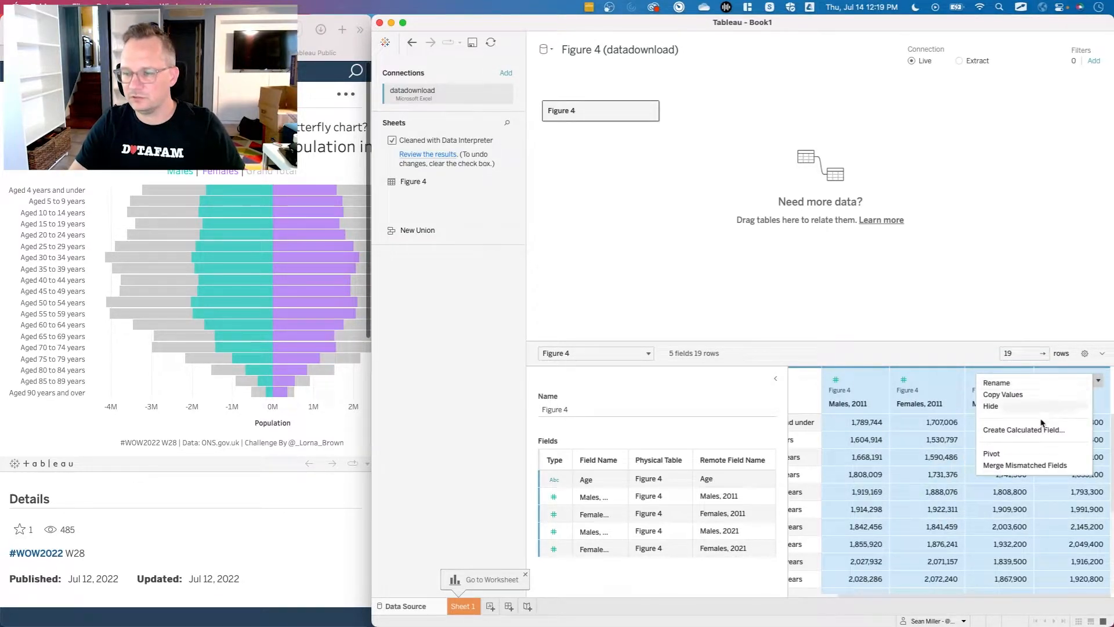
pyautogui.click(1007, 454)
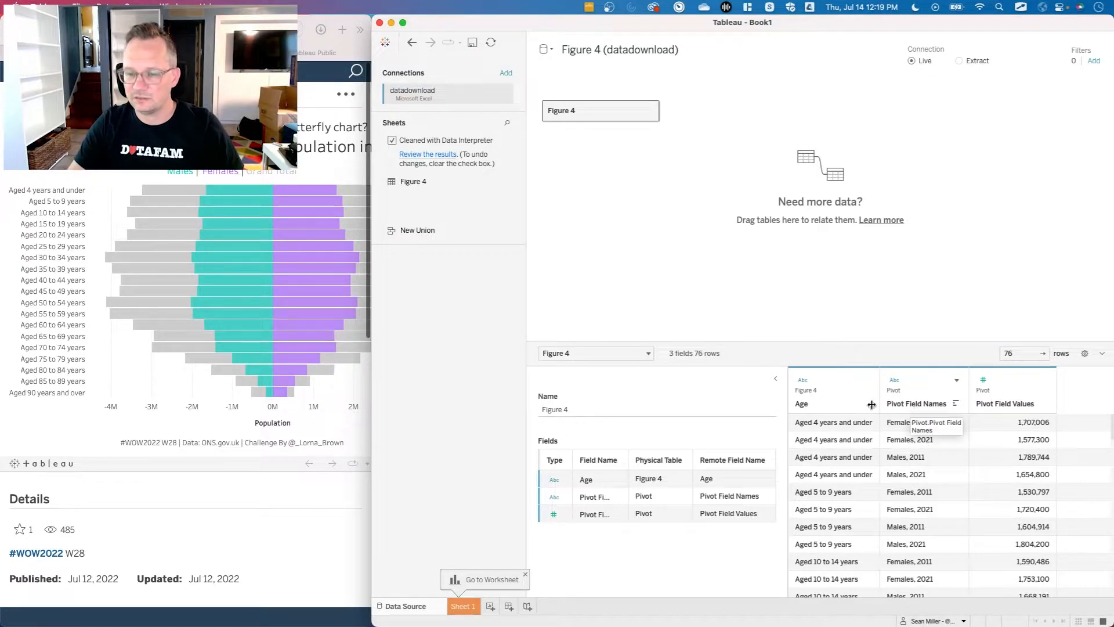
# Split the Pivot Field Names column automatically and bring up the challenge's Requirements section in the browser.
pyautogui.click(956, 380)
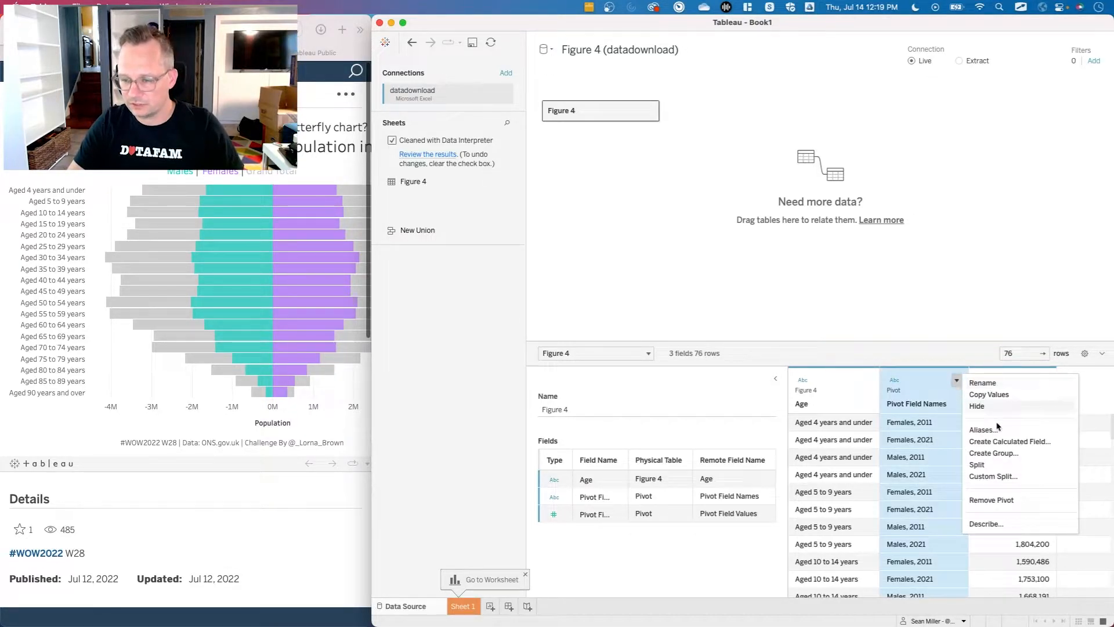
pyautogui.click(1014, 469)
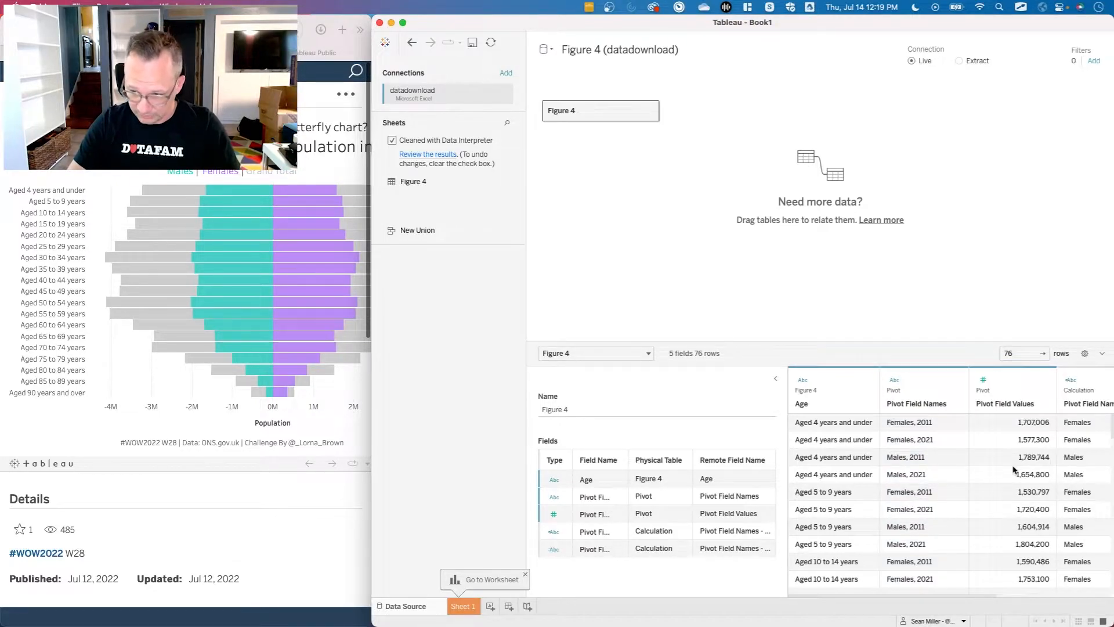
pyautogui.hscroll(5, 915, 516)
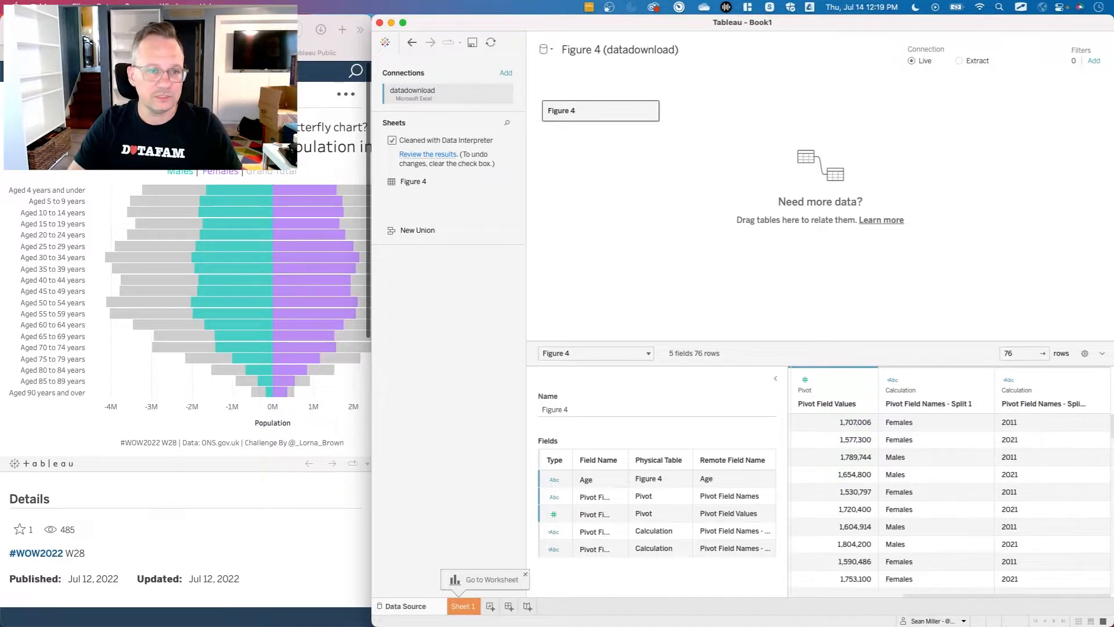
pyautogui.click(128, 53)
pyautogui.scroll(-7, 201, 346)
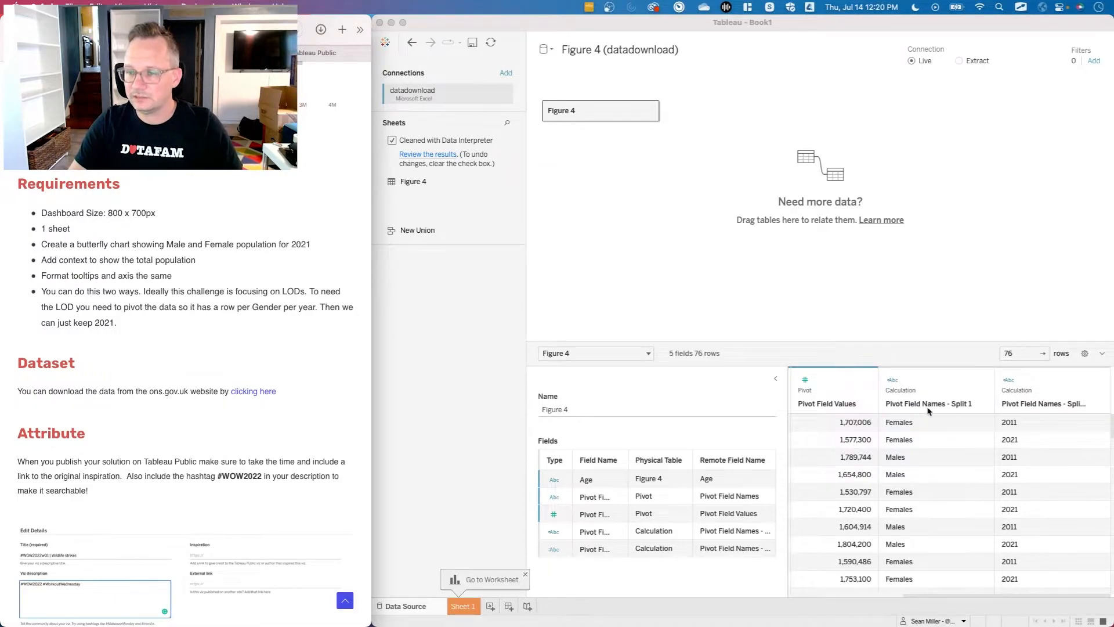
# Rename the first split column as Gender and the second split column as Year.
pyautogui.click(906, 406)
pyautogui.doubleClick(906, 404)
pyautogui.write('Gender')
pyautogui.press('Return')
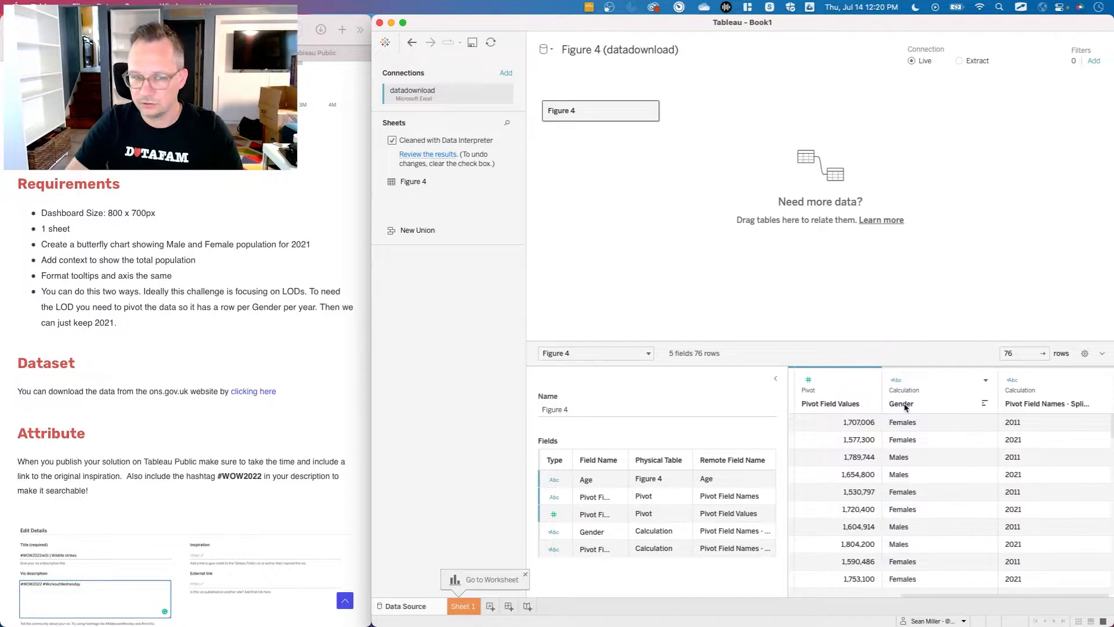
pyautogui.doubleClick(1036, 405)
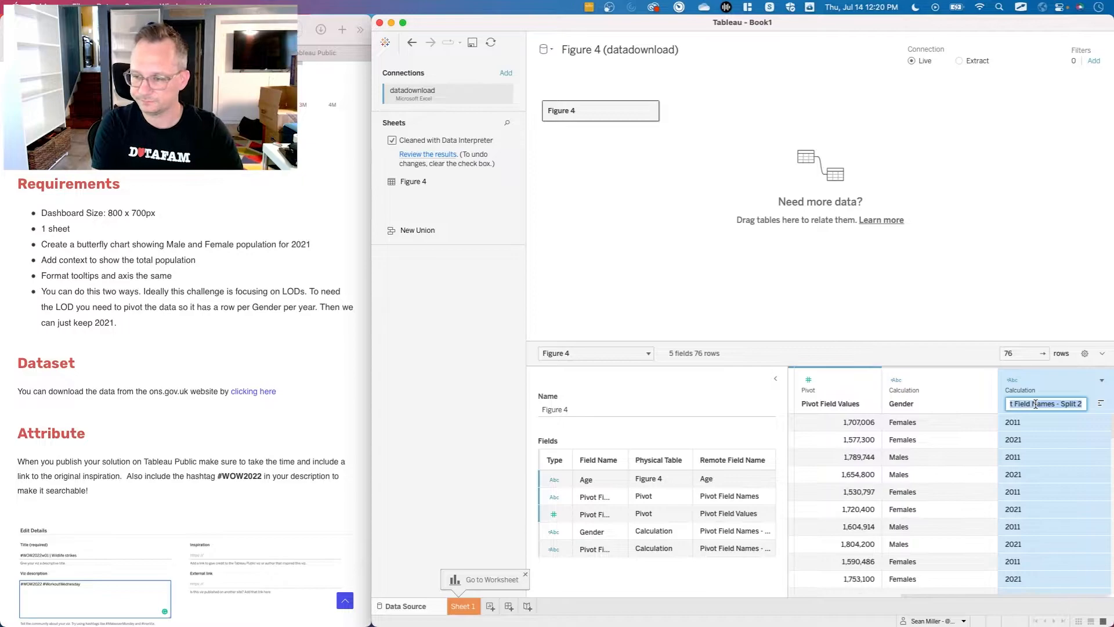
pyautogui.write('Year')
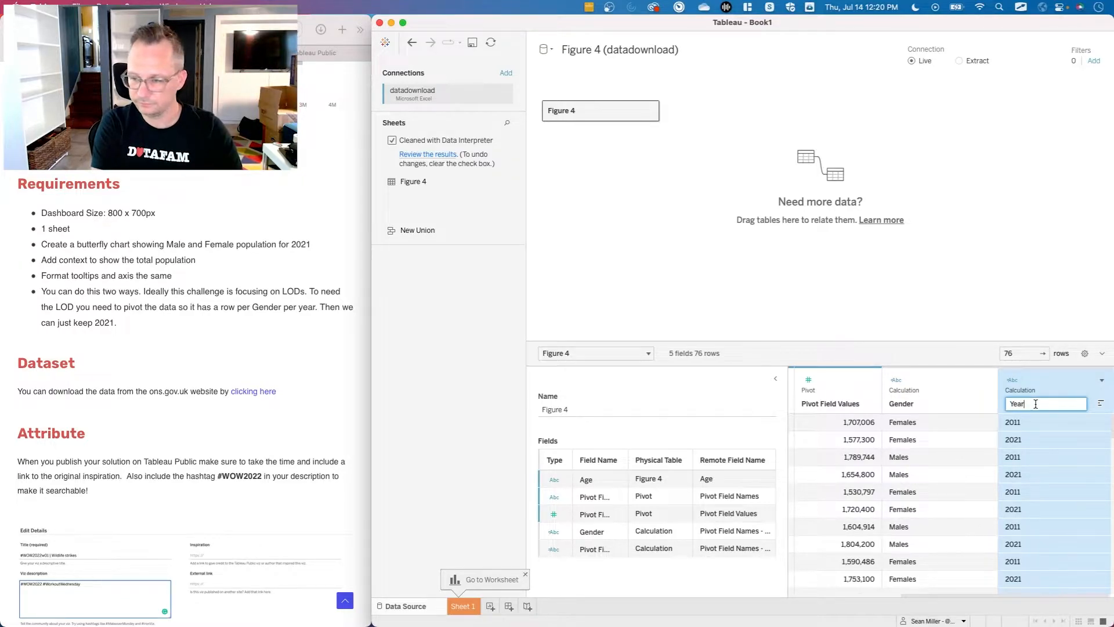
pyautogui.press('Return')
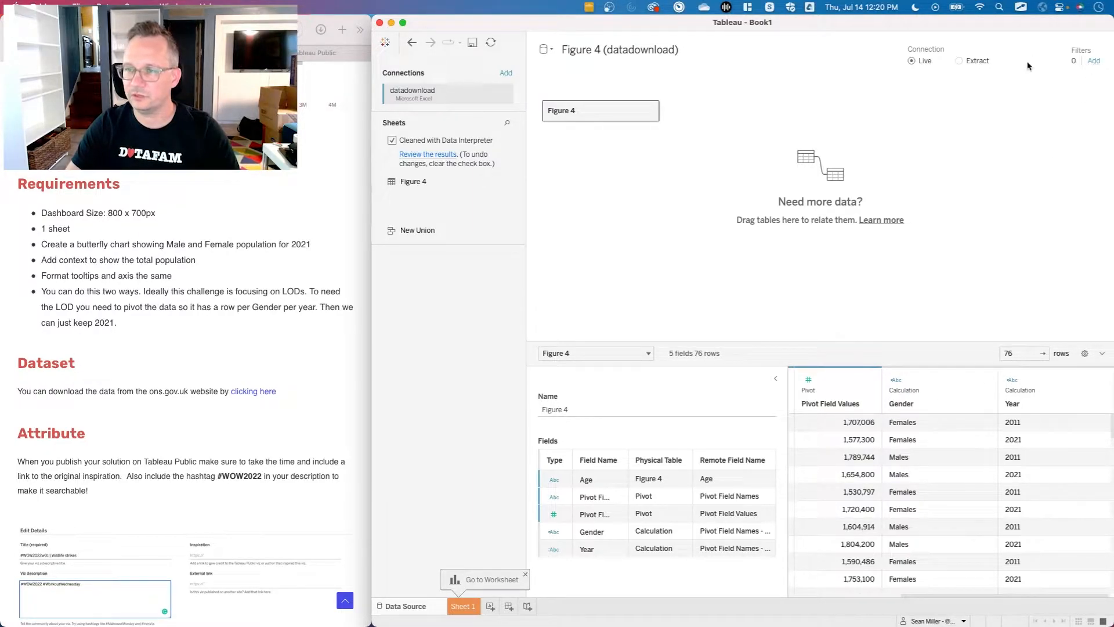
# Add a data source filter on Year that keeps only 2021.
pyautogui.click(1094, 62)
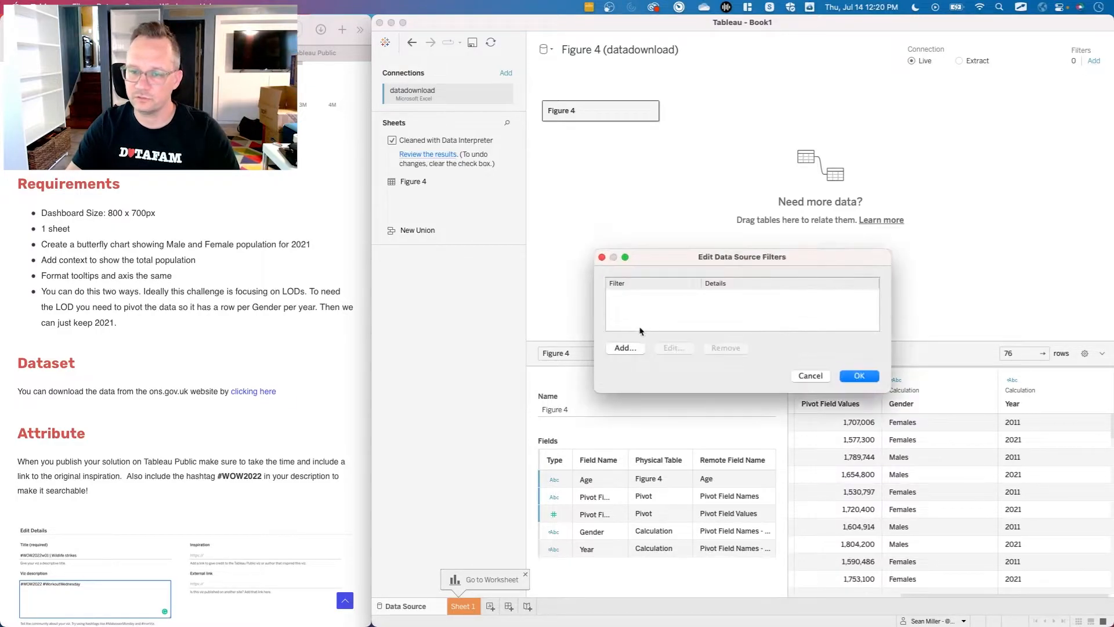
pyautogui.click(626, 347)
pyautogui.click(651, 301)
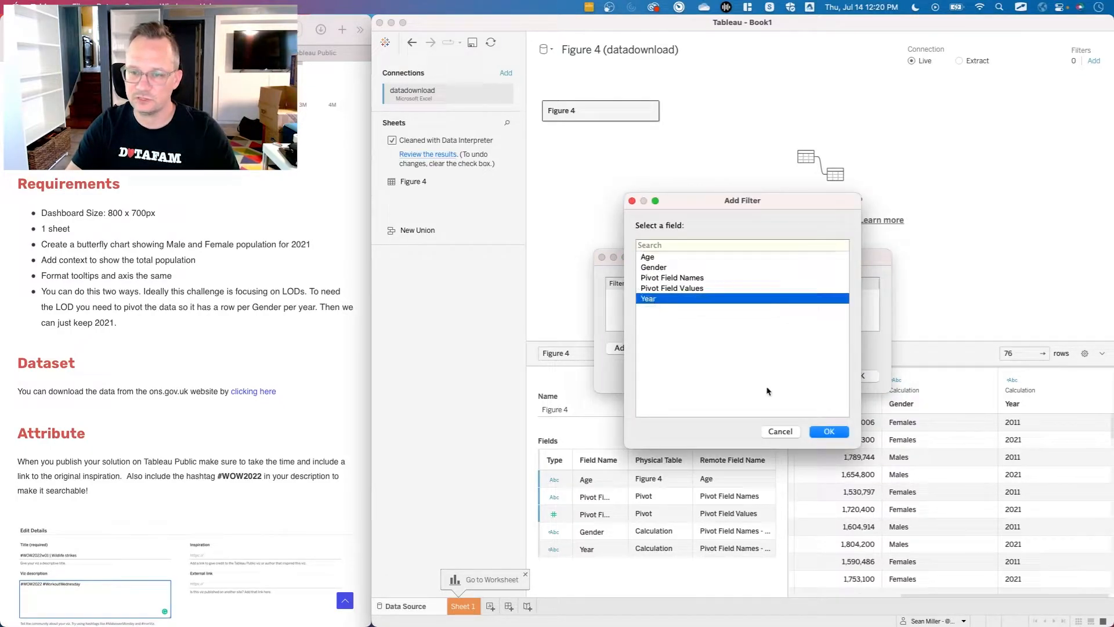
pyautogui.click(829, 432)
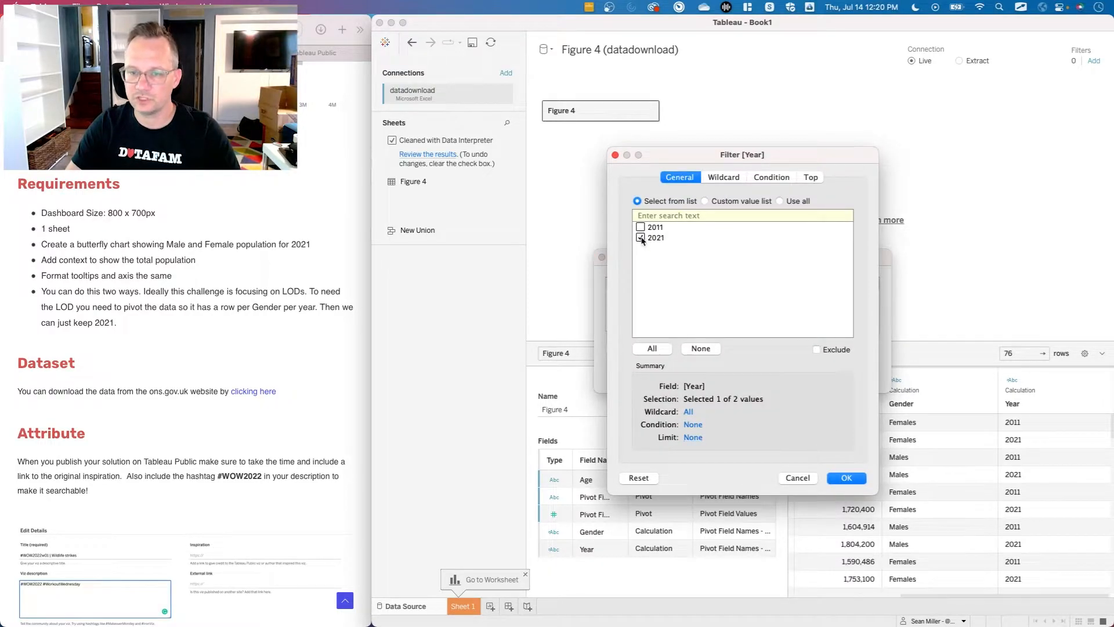
pyautogui.click(842, 478)
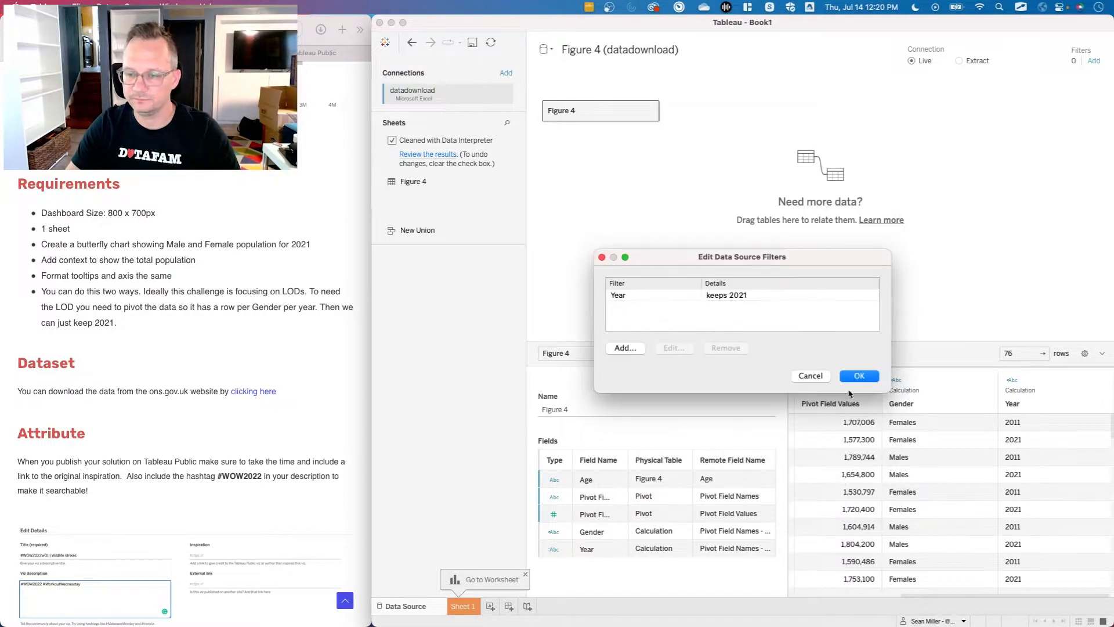
pyautogui.click(858, 376)
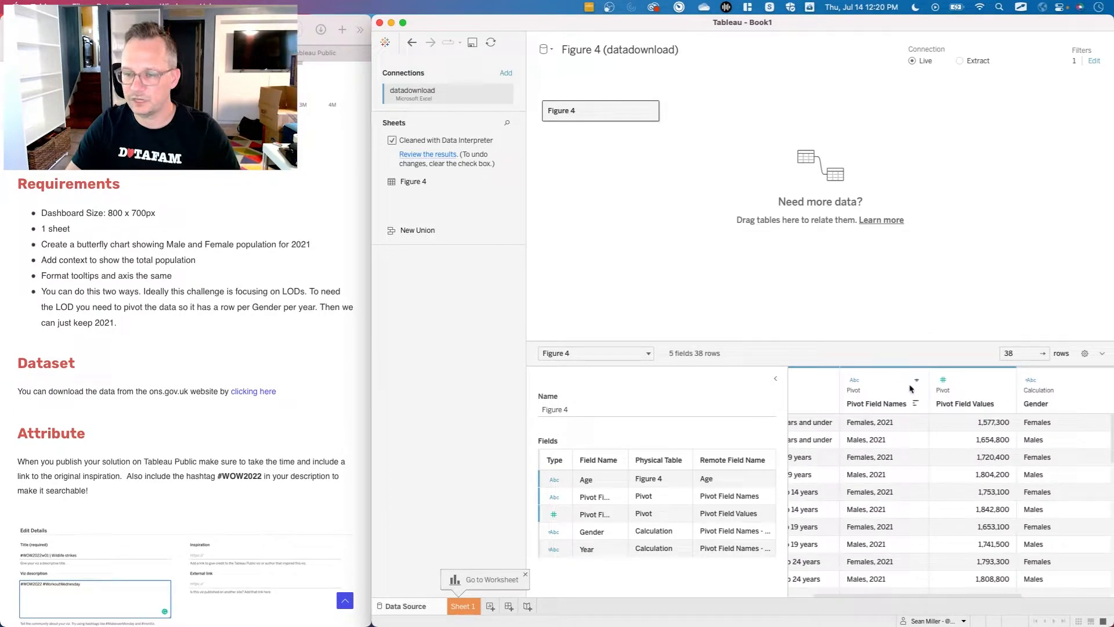
# Hide the original Pivot Field Names column in the Figure 4 table.
pyautogui.click(917, 383)
pyautogui.click(917, 383)
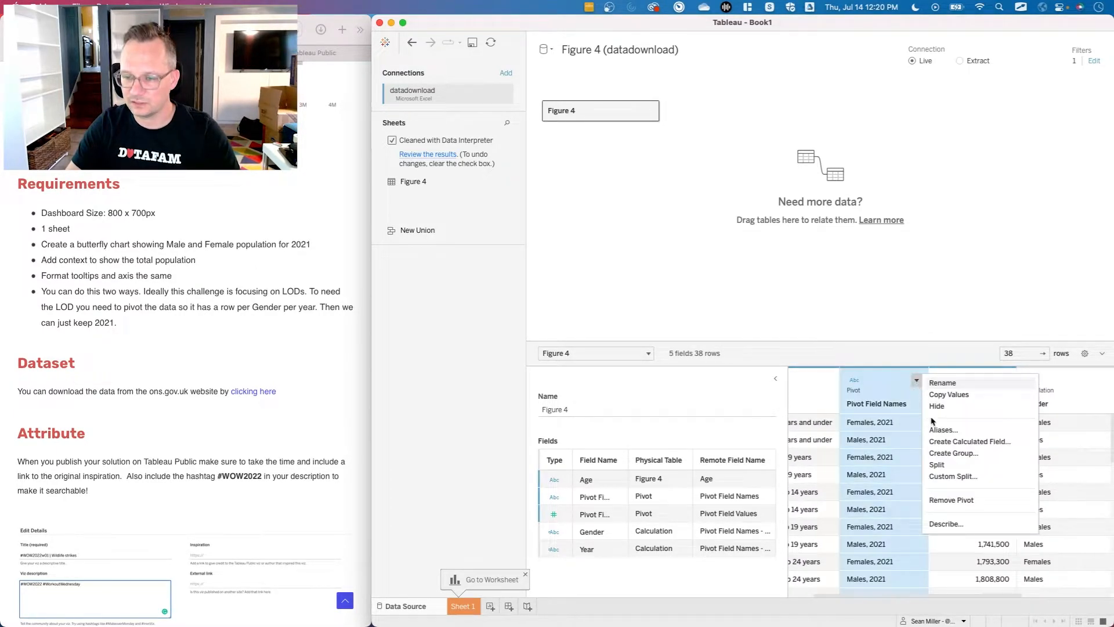
pyautogui.click(968, 407)
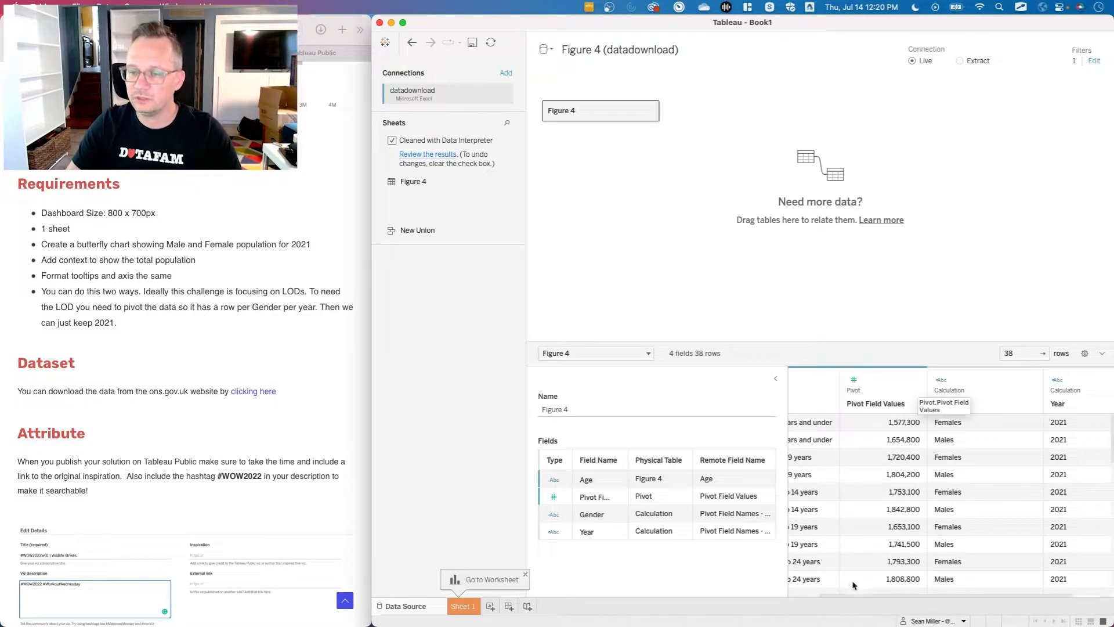
# Rename the Pivot Field Values column as Population.
pyautogui.doubleClick(879, 403)
pyautogui.write('Population')
pyautogui.press('Return')
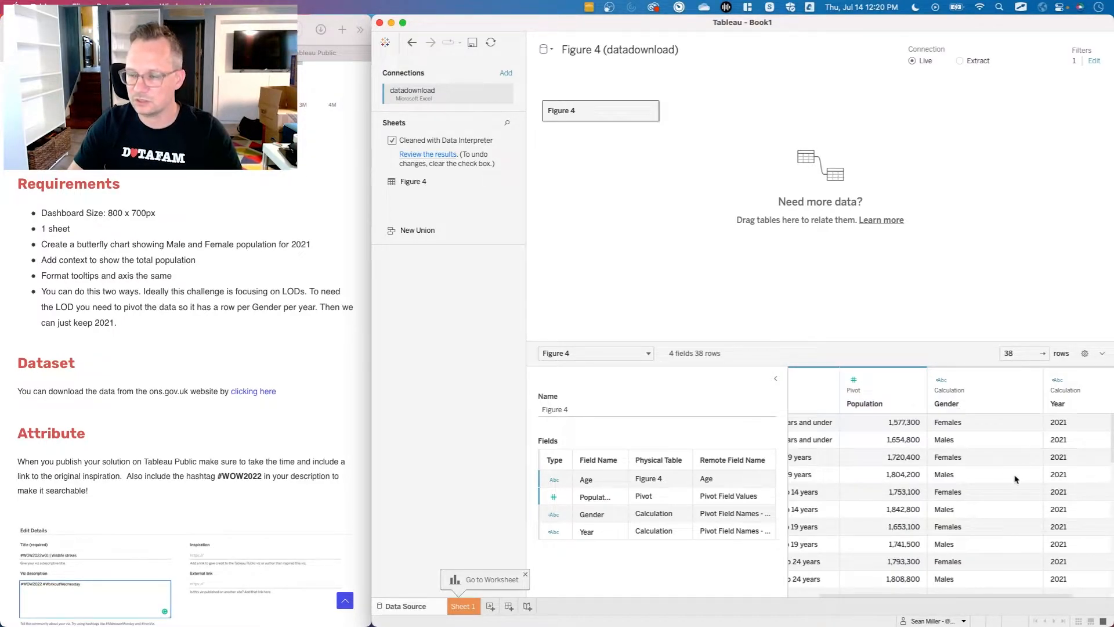
pyautogui.hscroll(2, 1003, 522)
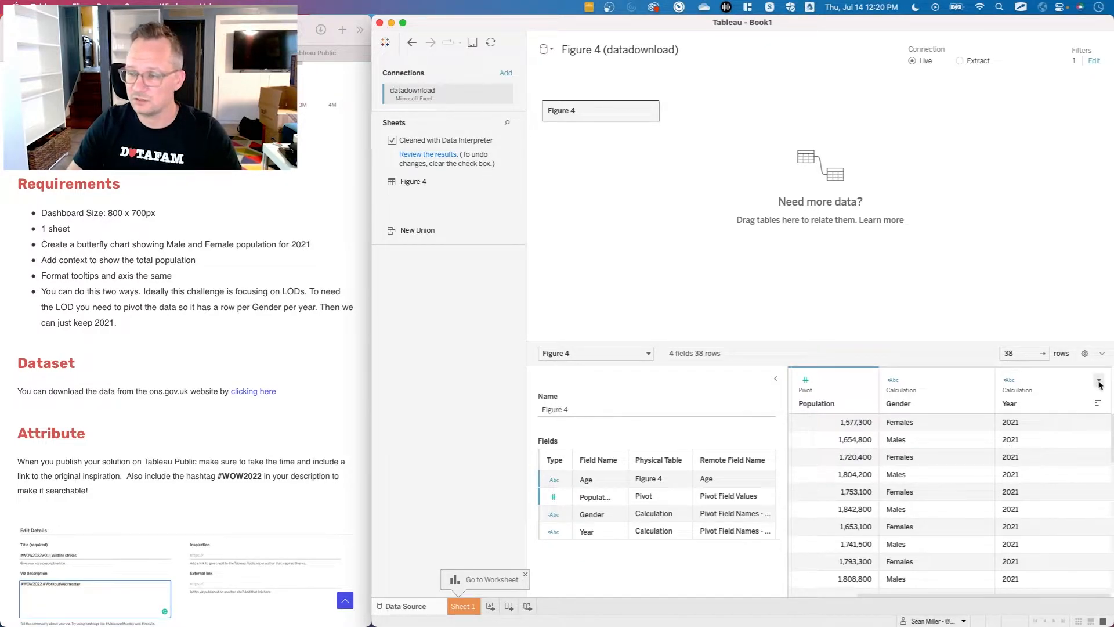
pyautogui.click(1098, 380)
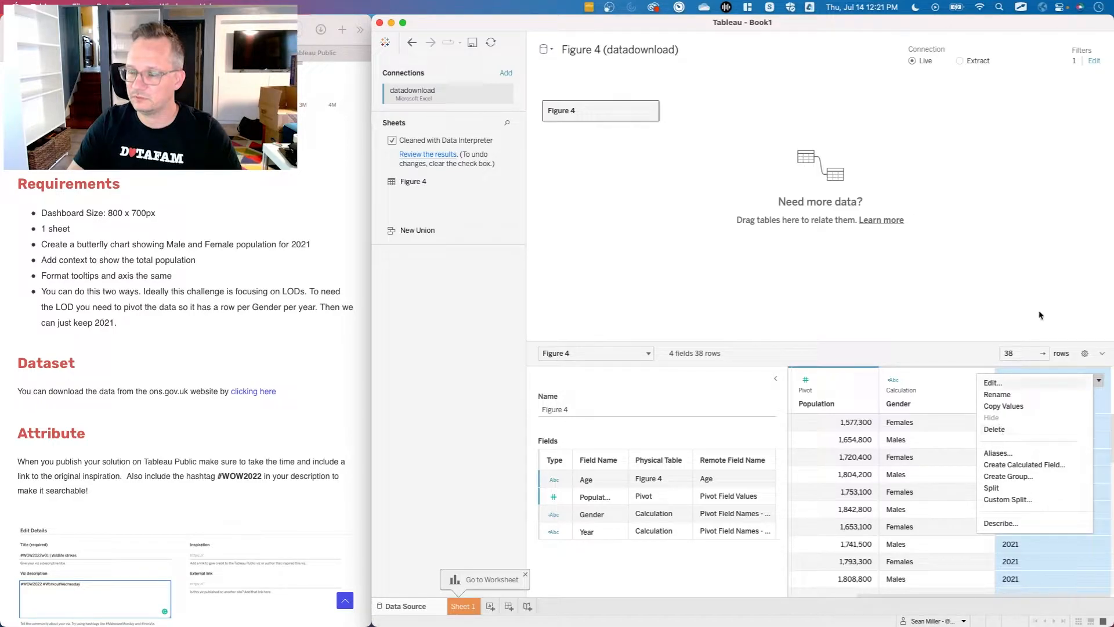
pyautogui.click(999, 429)
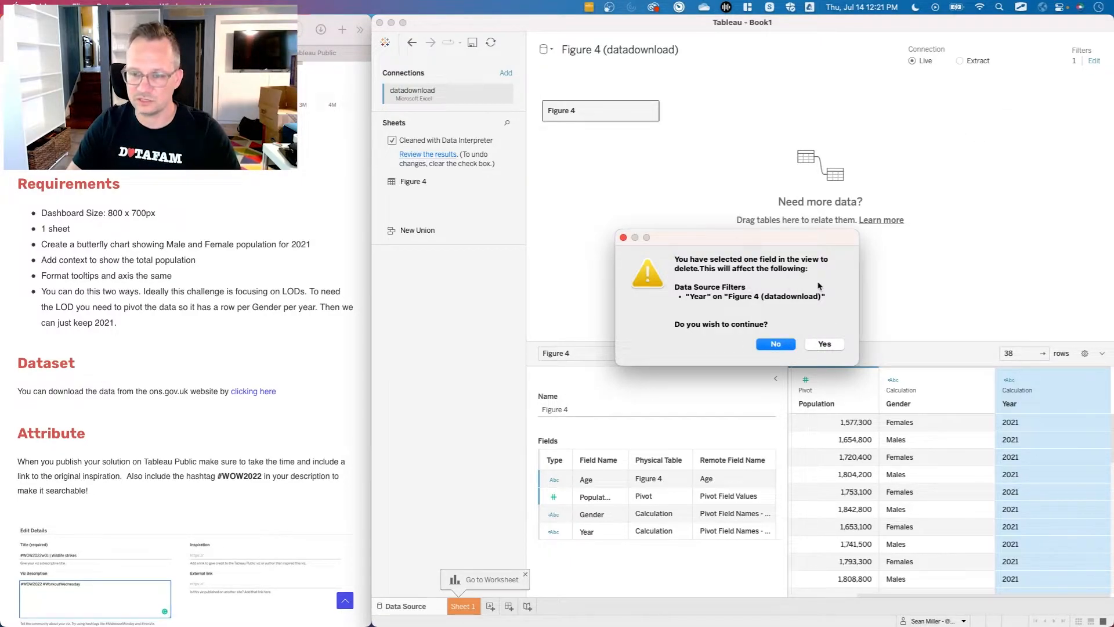
pyautogui.click(771, 346)
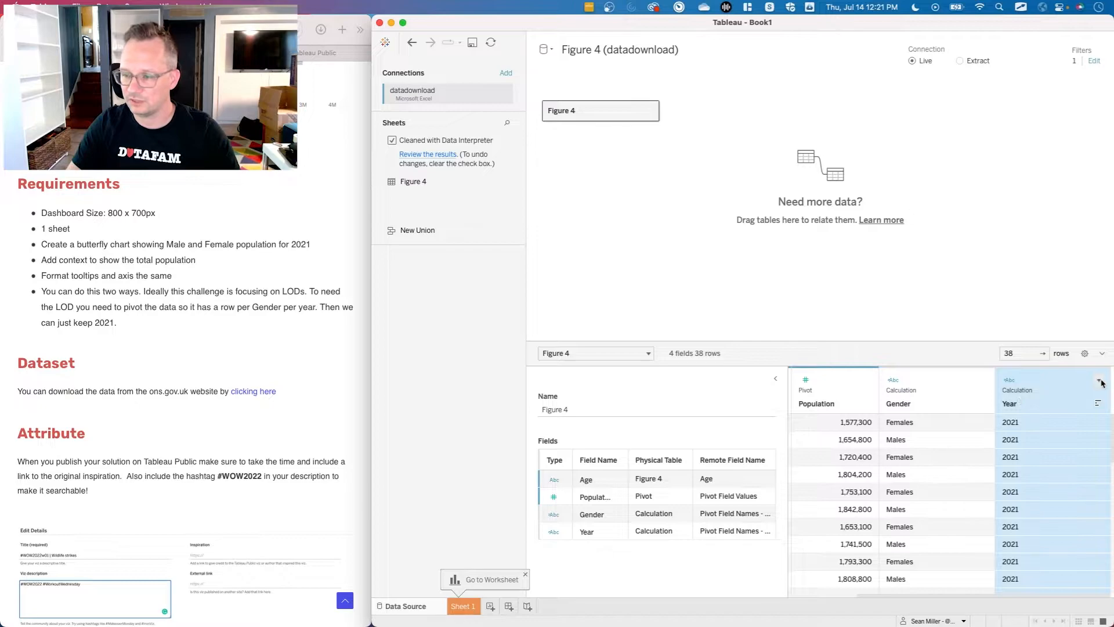
pyautogui.click(1099, 381)
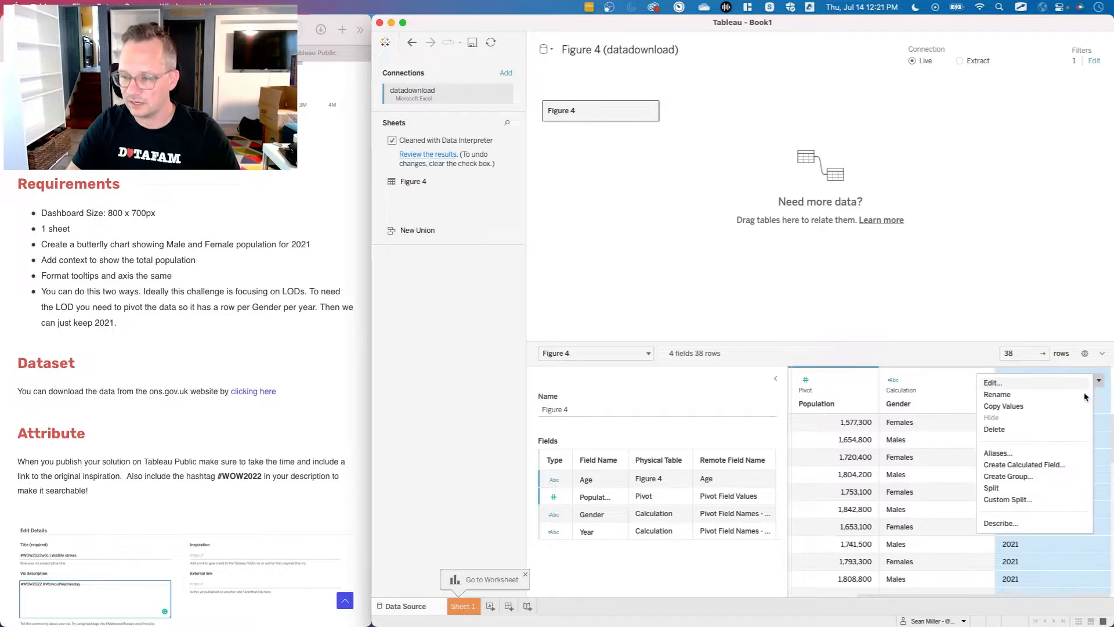
pyautogui.click(921, 319)
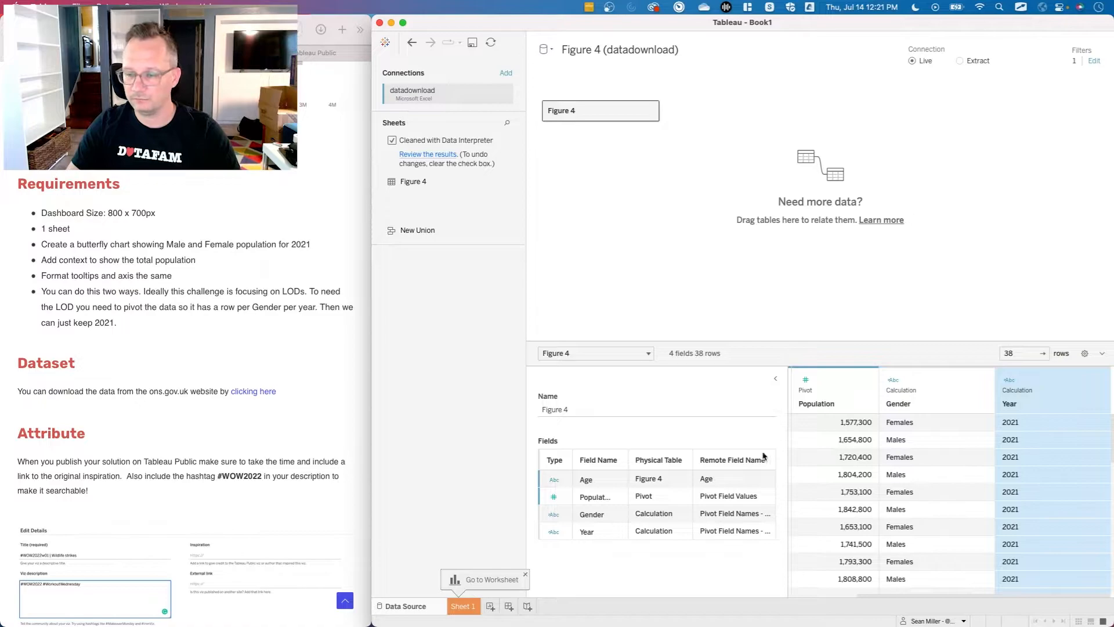
# Go to Sheet 1, check the reference butterfly chart and place Age on Rows.
pyautogui.click(463, 606)
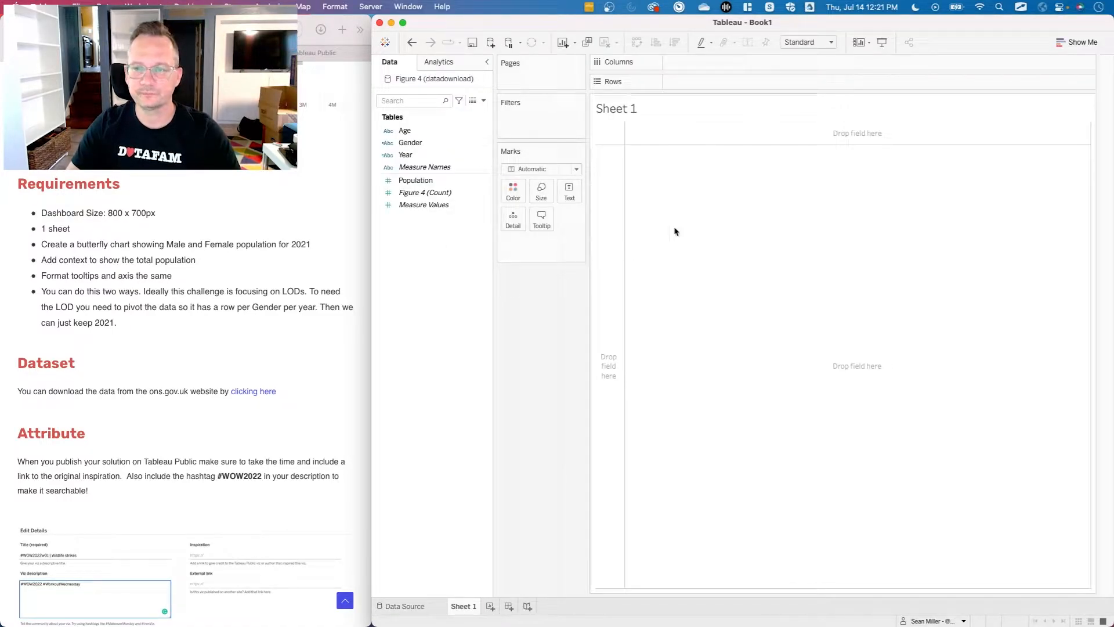
pyautogui.click(318, 53)
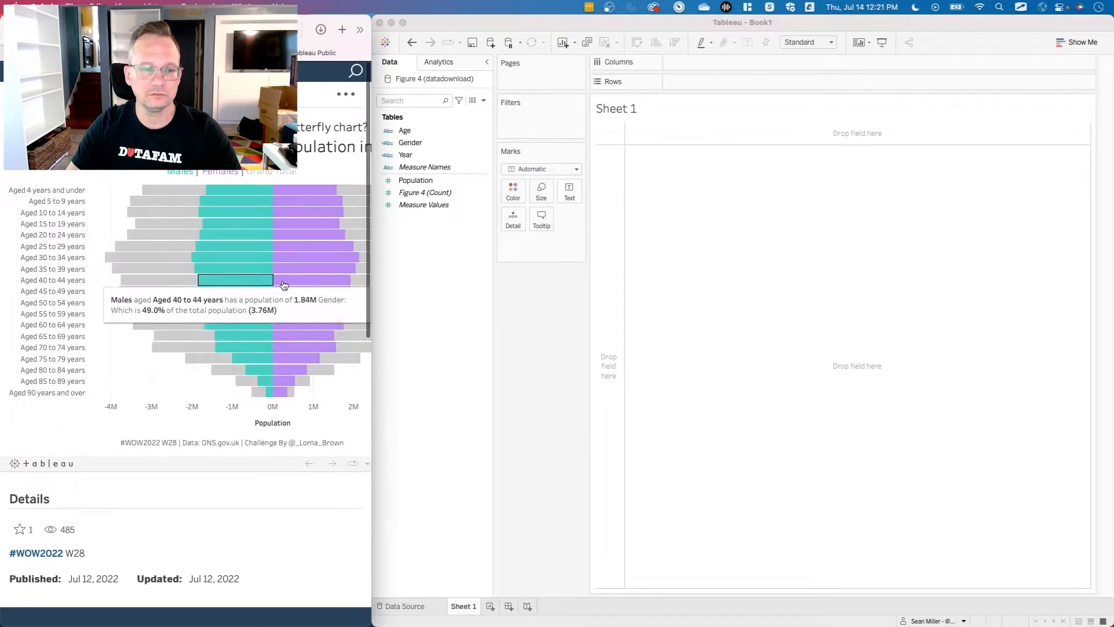
pyautogui.click(476, 347)
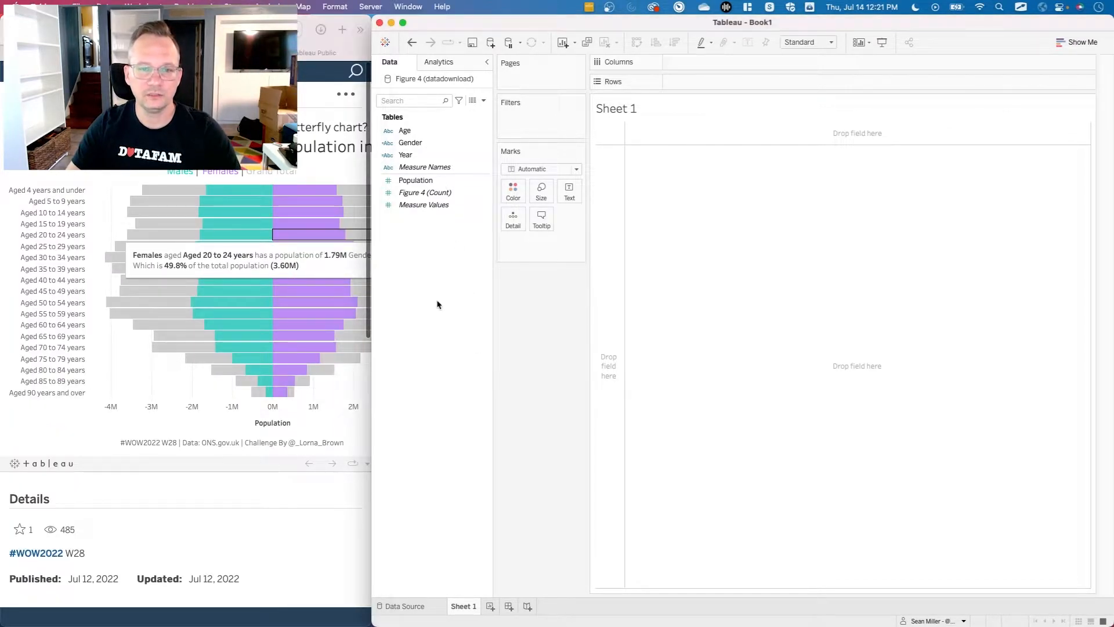
pyautogui.click(423, 133)
pyautogui.moveTo(423, 138); pyautogui.dragTo(722, 87)
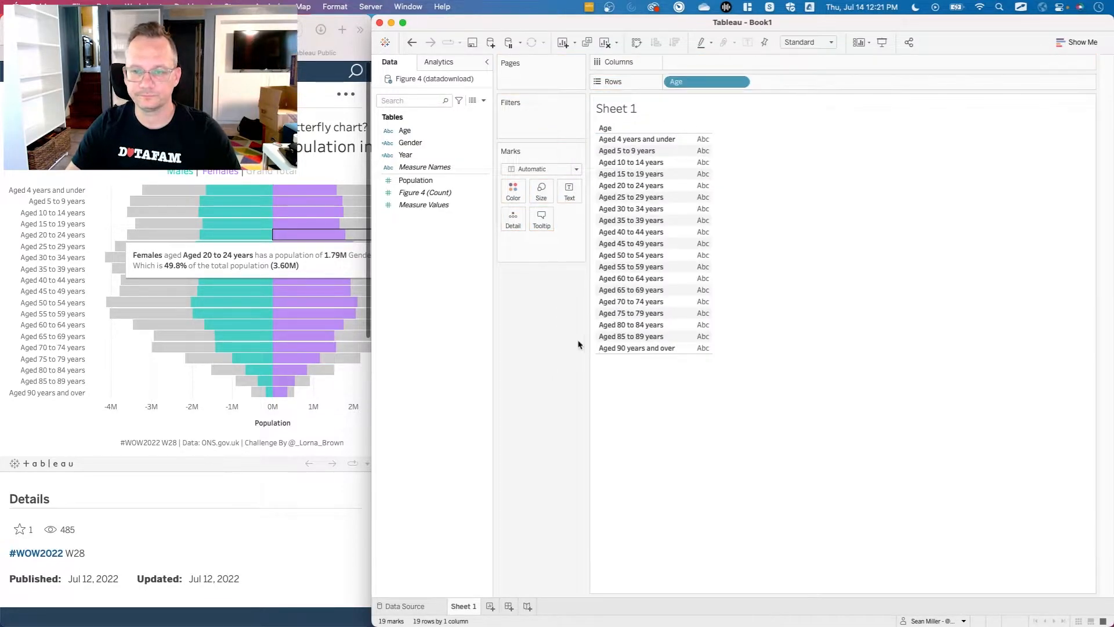
pyautogui.click(417, 145)
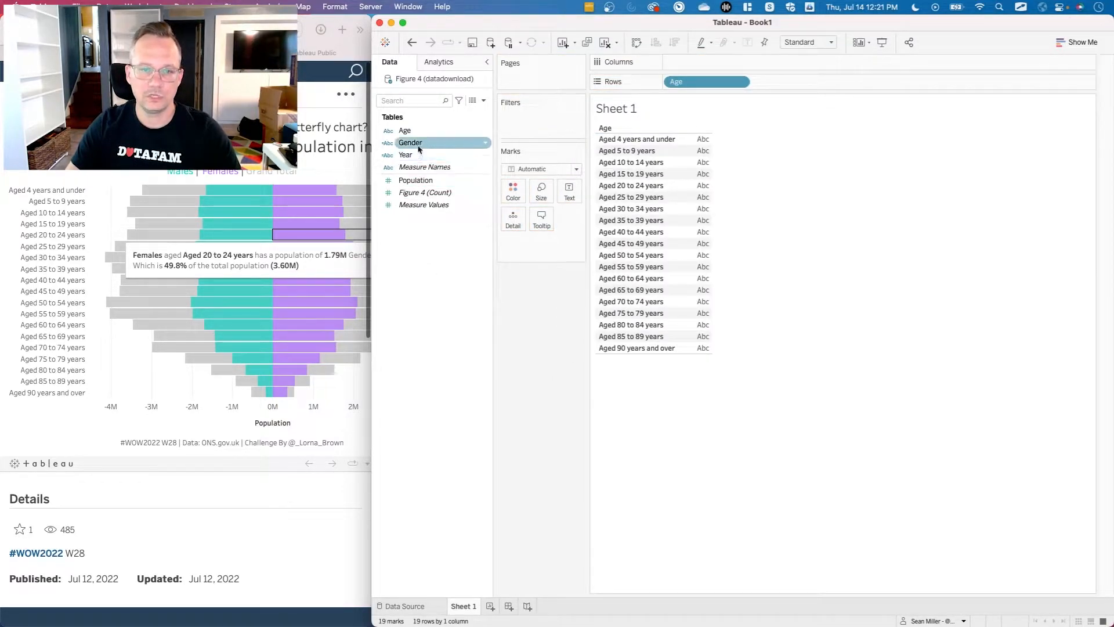
pyautogui.click(422, 143)
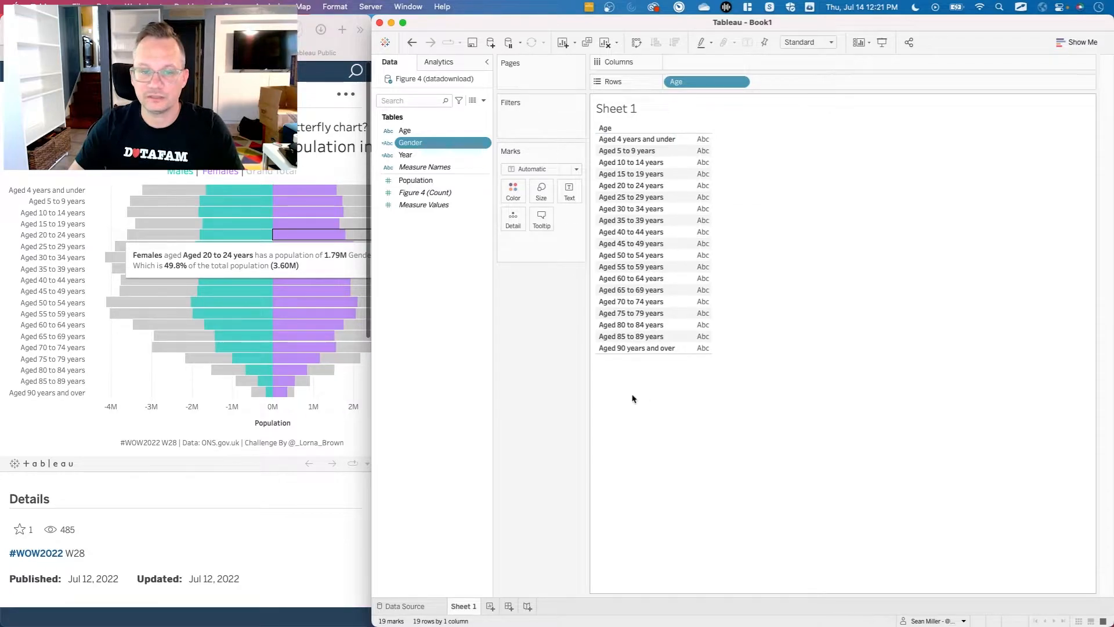
pyautogui.click(104, 408)
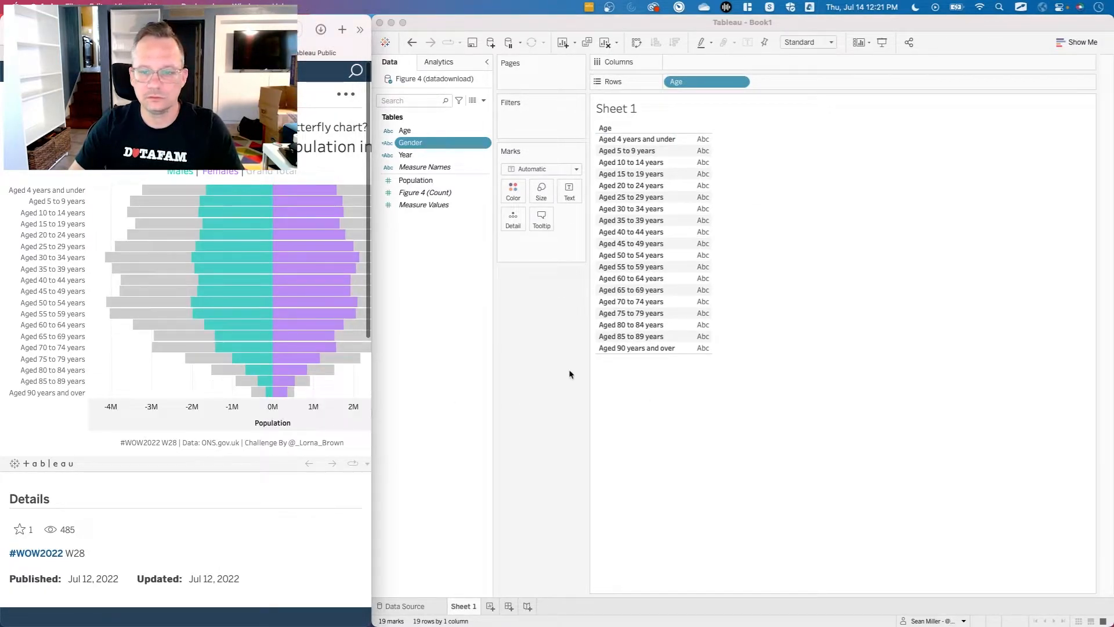
pyautogui.click(516, 348)
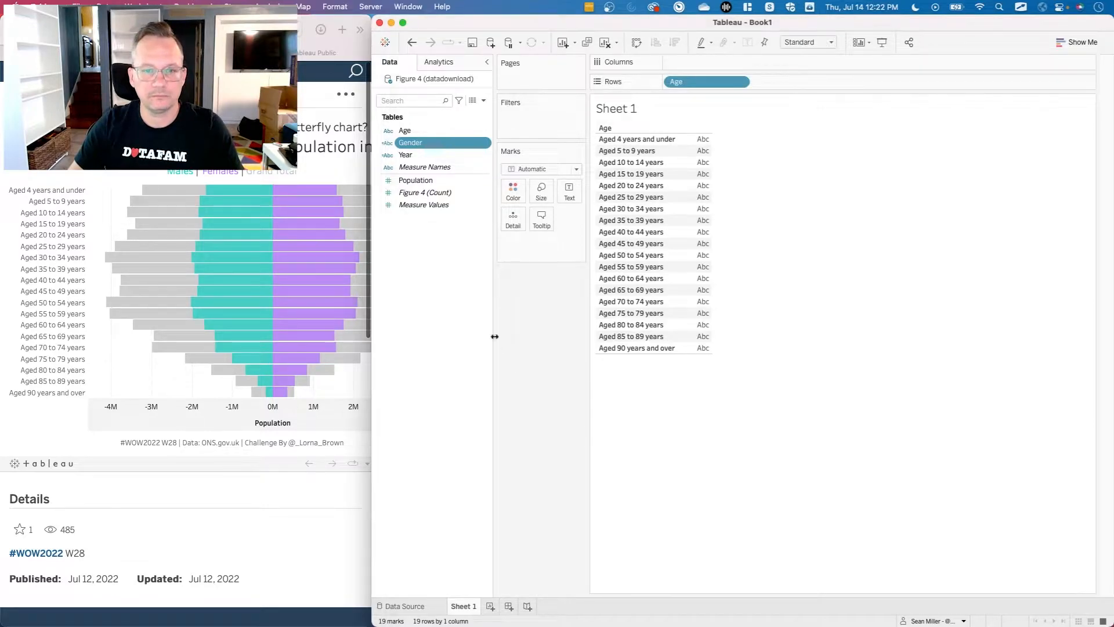
pyautogui.rightClick(430, 263)
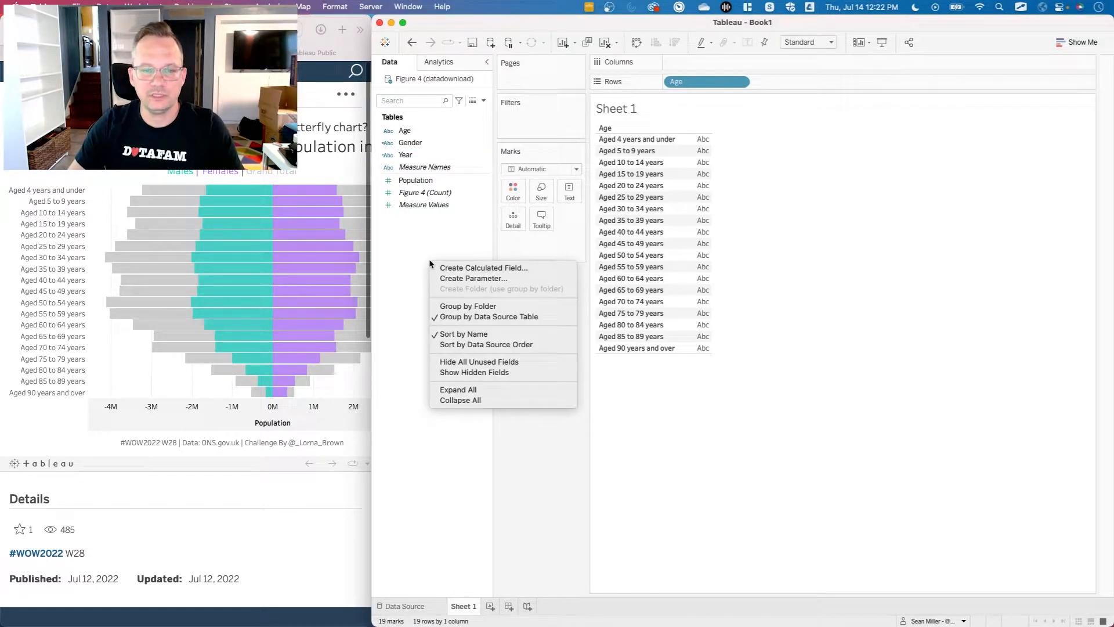
pyautogui.click(455, 244)
pyautogui.click(423, 145)
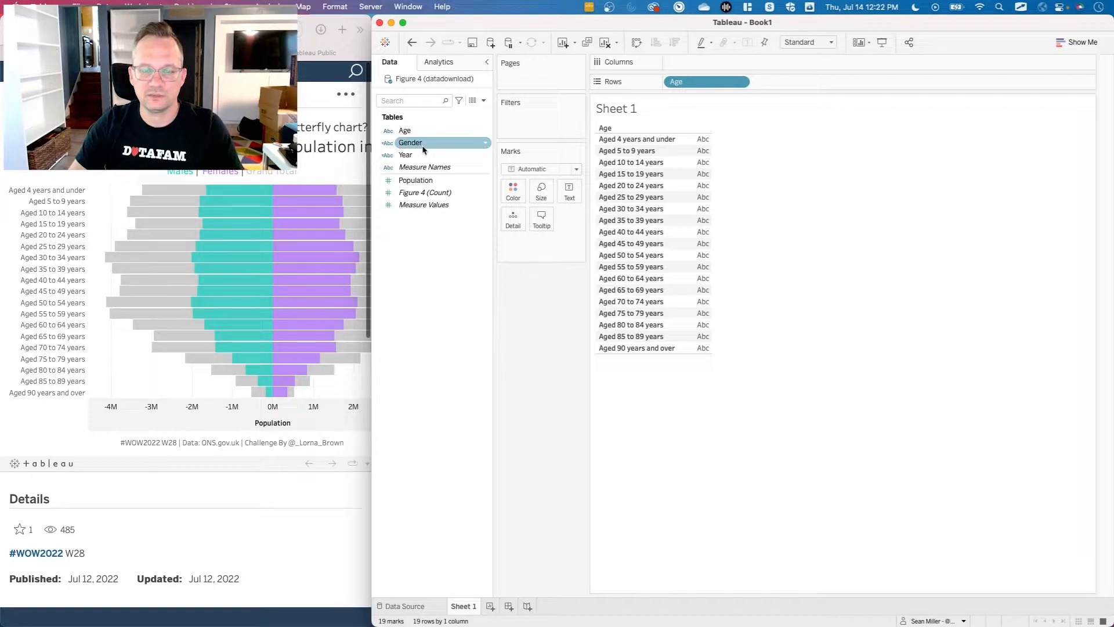
# Start a calculated field with the expression if [Gender]="Male" then [Population] else 0 END.
pyautogui.rightClick(435, 293)
pyautogui.click(455, 295)
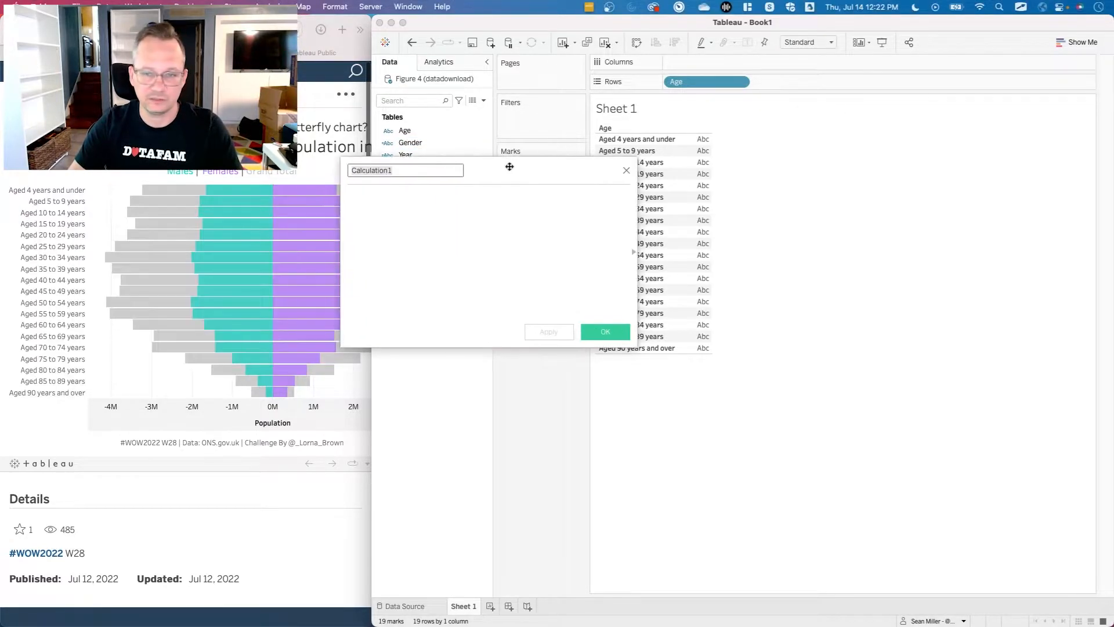
pyautogui.moveTo(507, 167); pyautogui.dragTo(791, 193)
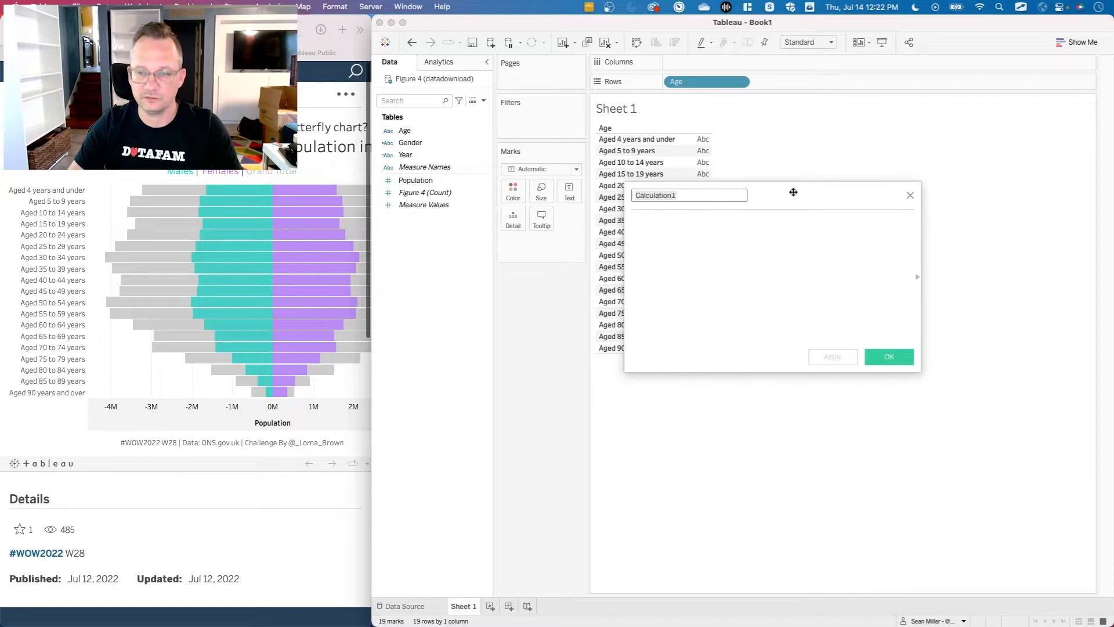
pyautogui.click(709, 227)
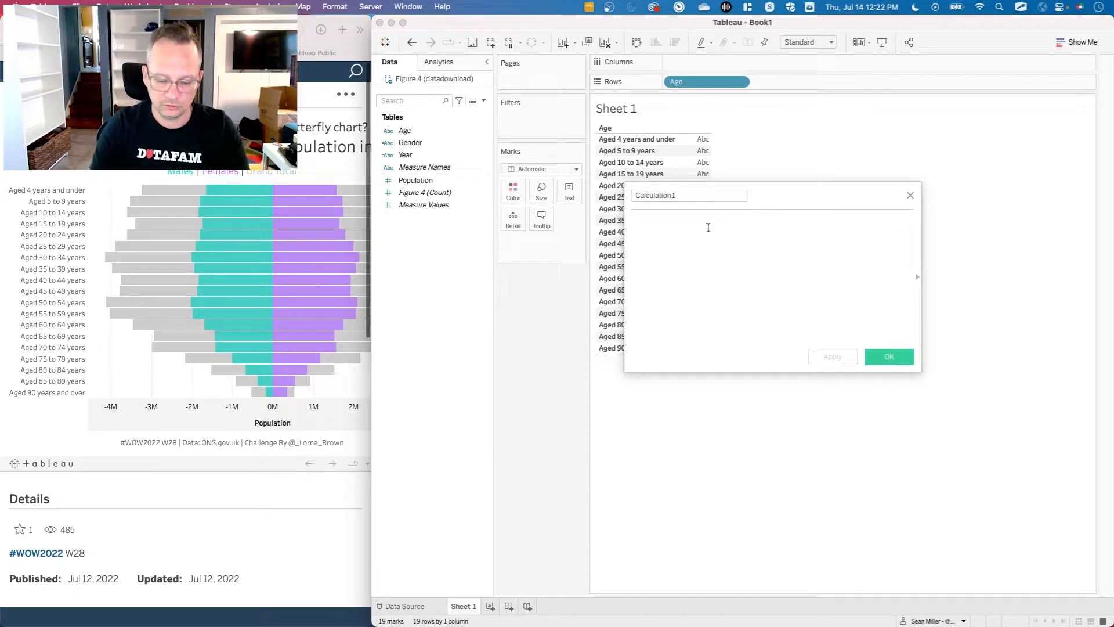
pyautogui.write('if gen')
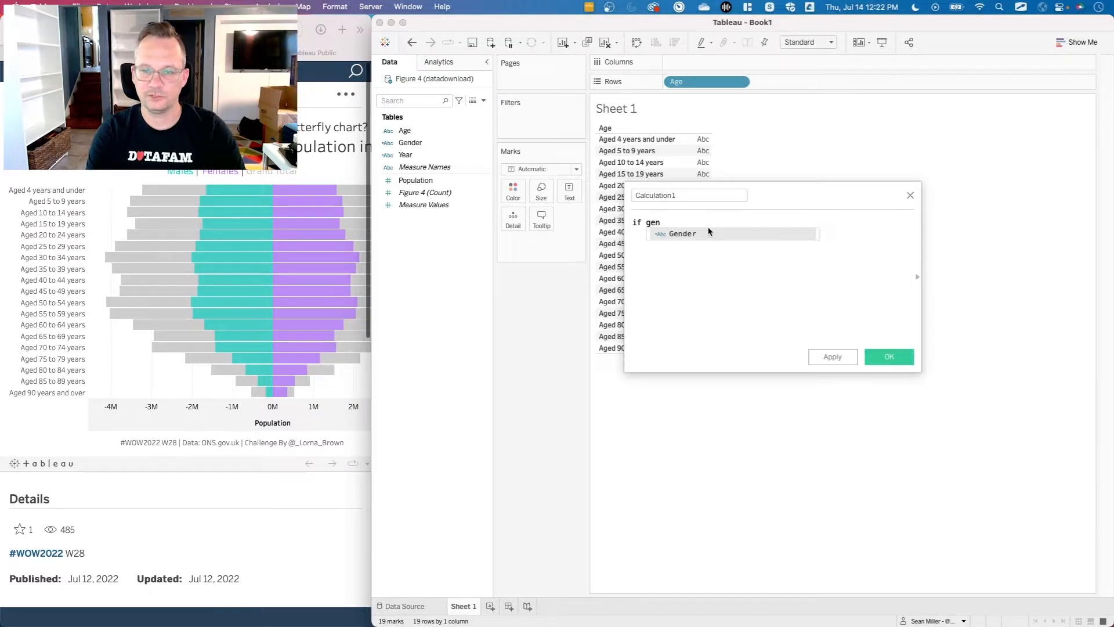
pyautogui.press('Return')
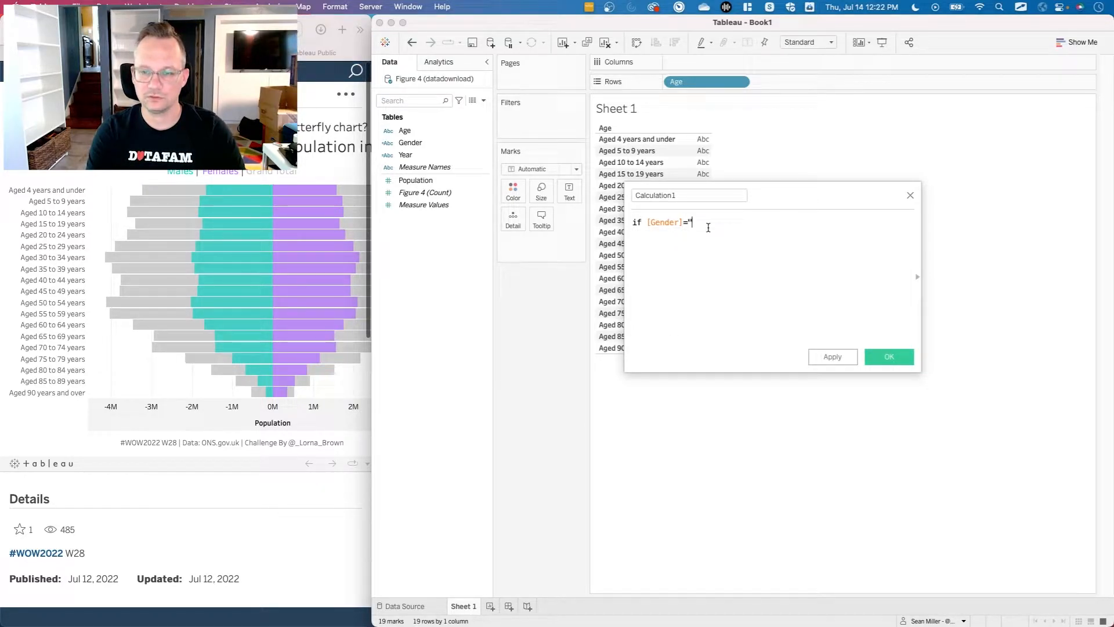
pyautogui.write('="ma')
pyautogui.press('BackSpace')
pyautogui.press('BackSpace')
pyautogui.write('Male')
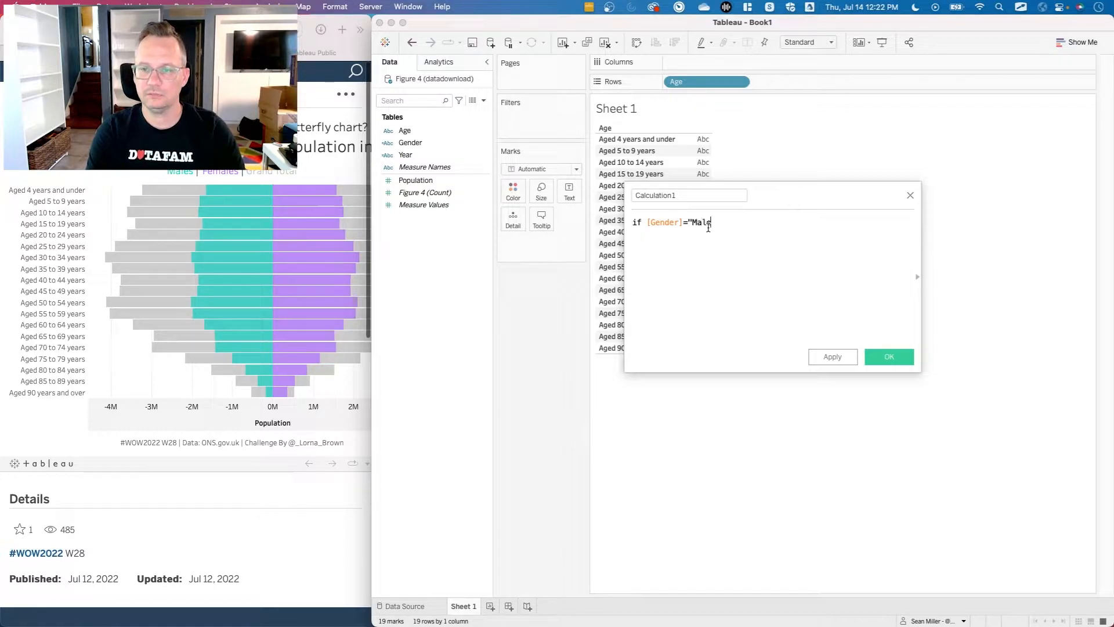
pyautogui.write('" then pop')
pyautogui.press('Return')
pyautogui.write('else 0 end')
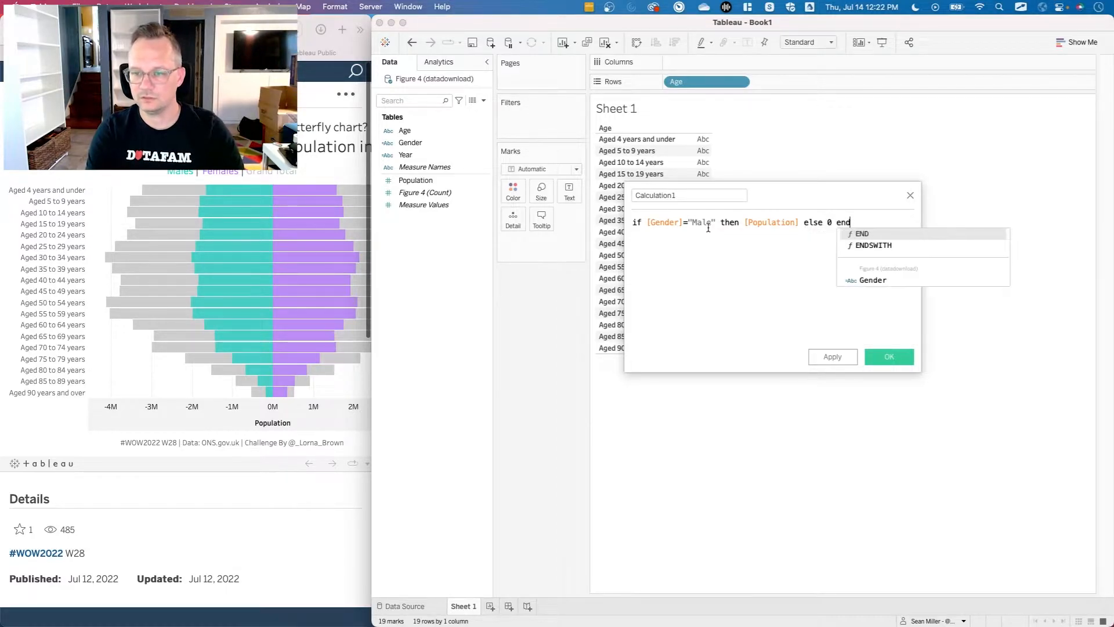
pyautogui.press('Return')
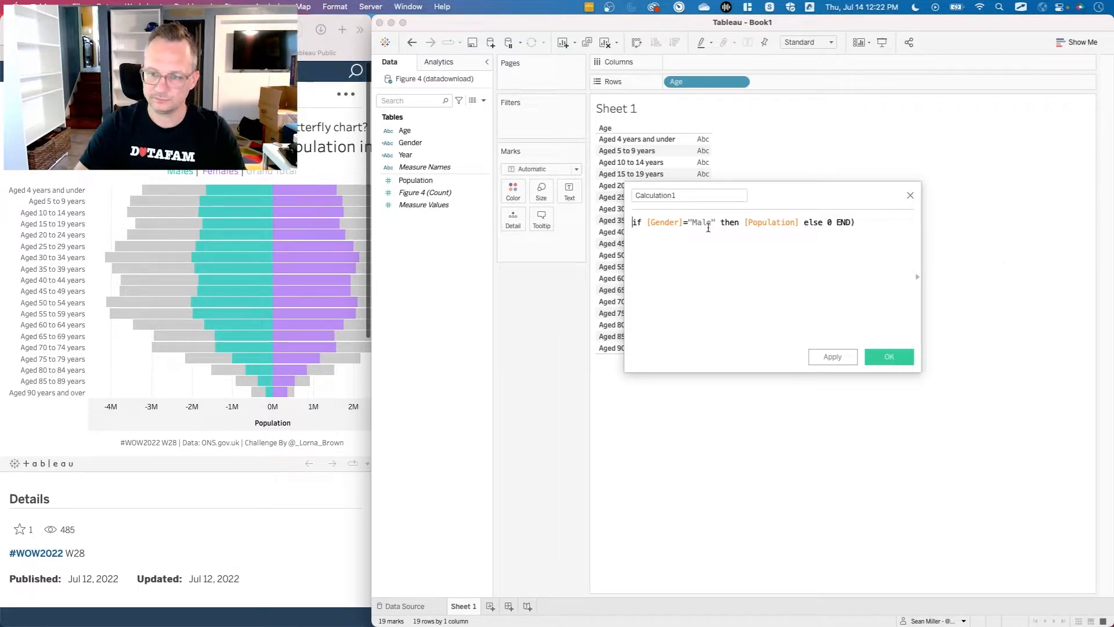
# Wrap the whole expression in sum( ), name the calculated field Male Pop and save it.
pyautogui.write('sum(')
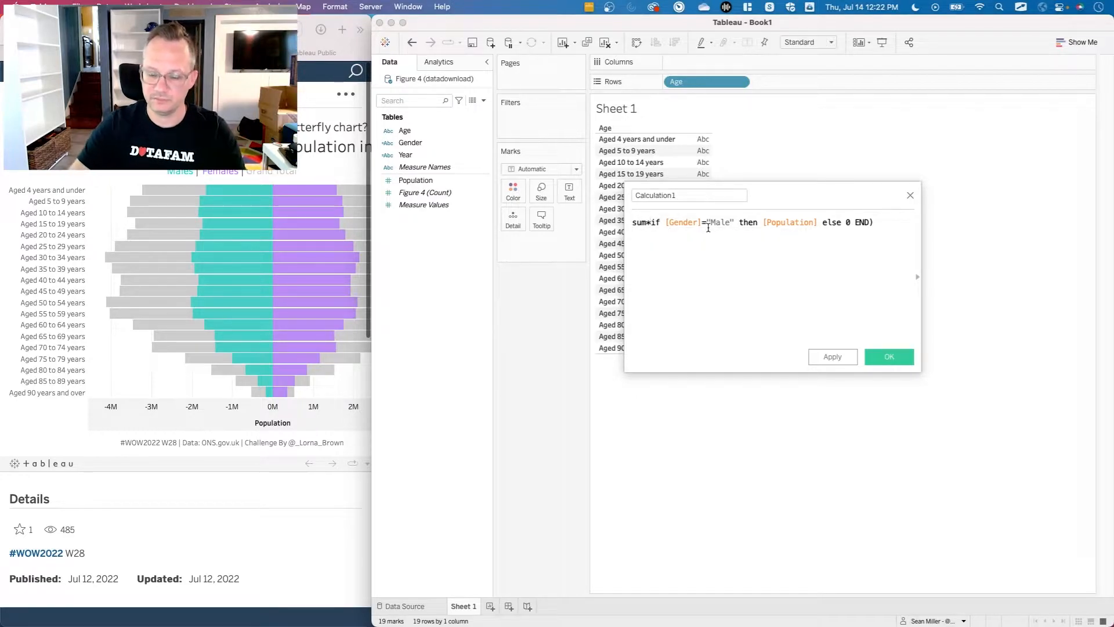
pyautogui.write('(')
pyautogui.click(691, 196)
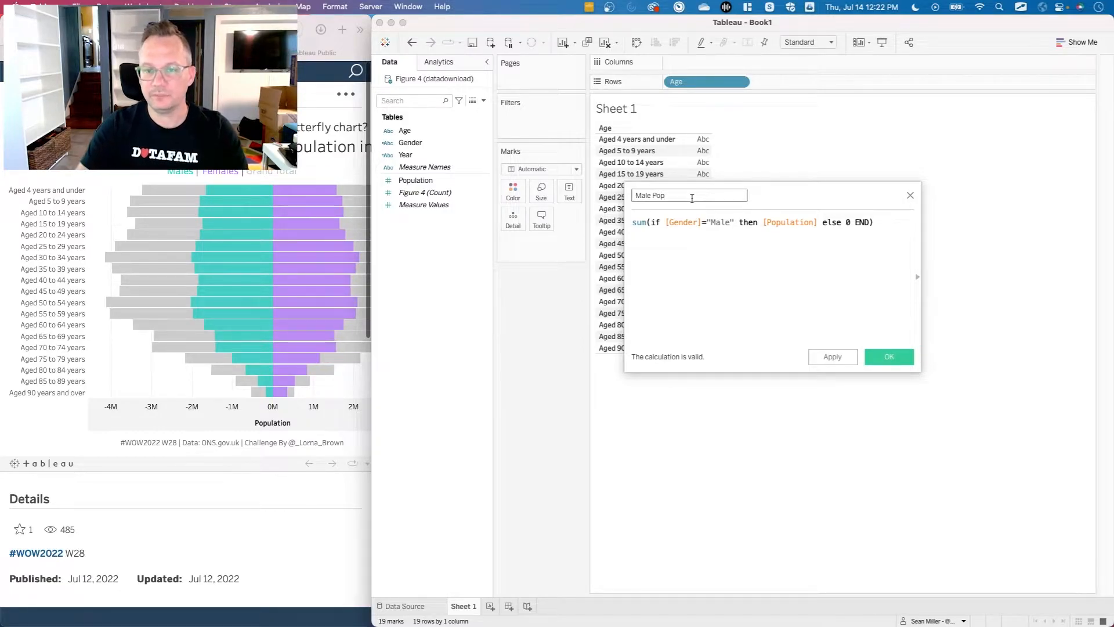
pyautogui.click(877, 356)
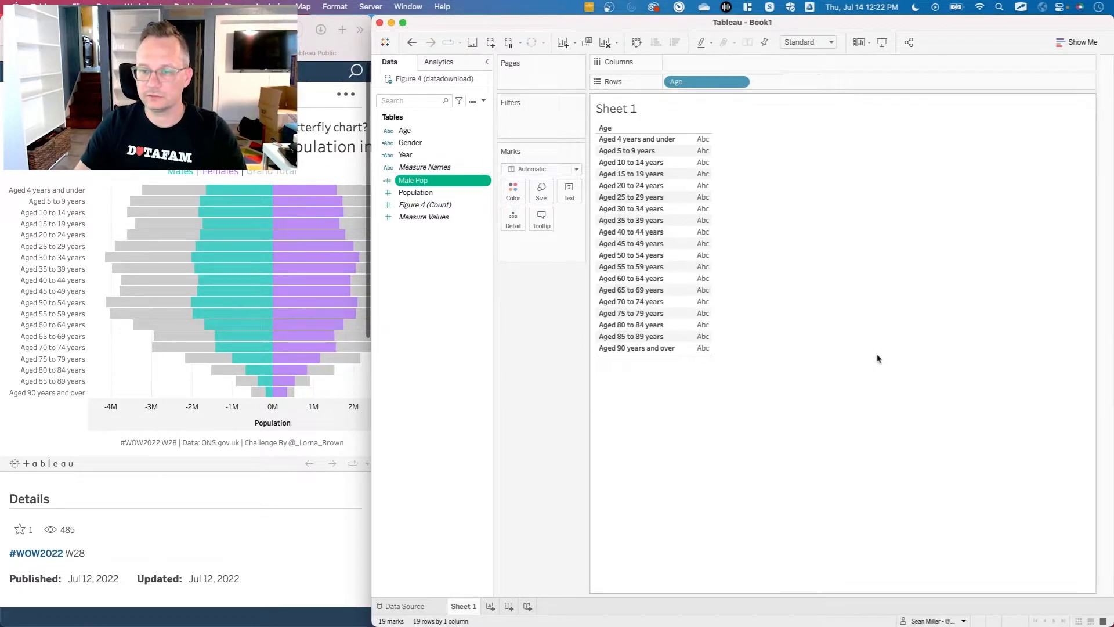
# Duplicate the Male Pop field and rename the copy Female Pop in its calculation.
pyautogui.rightClick(439, 187)
pyautogui.click(467, 258)
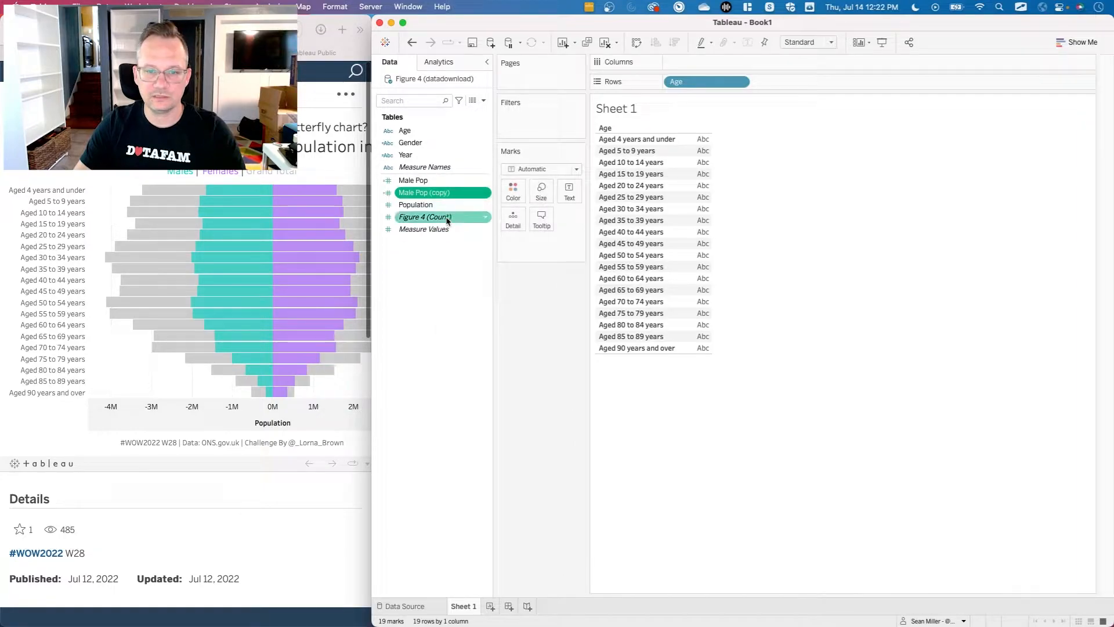
pyautogui.rightClick(427, 196)
pyautogui.click(451, 257)
pyautogui.click(685, 195)
pyautogui.press('super+a')
pyautogui.write('Fe')
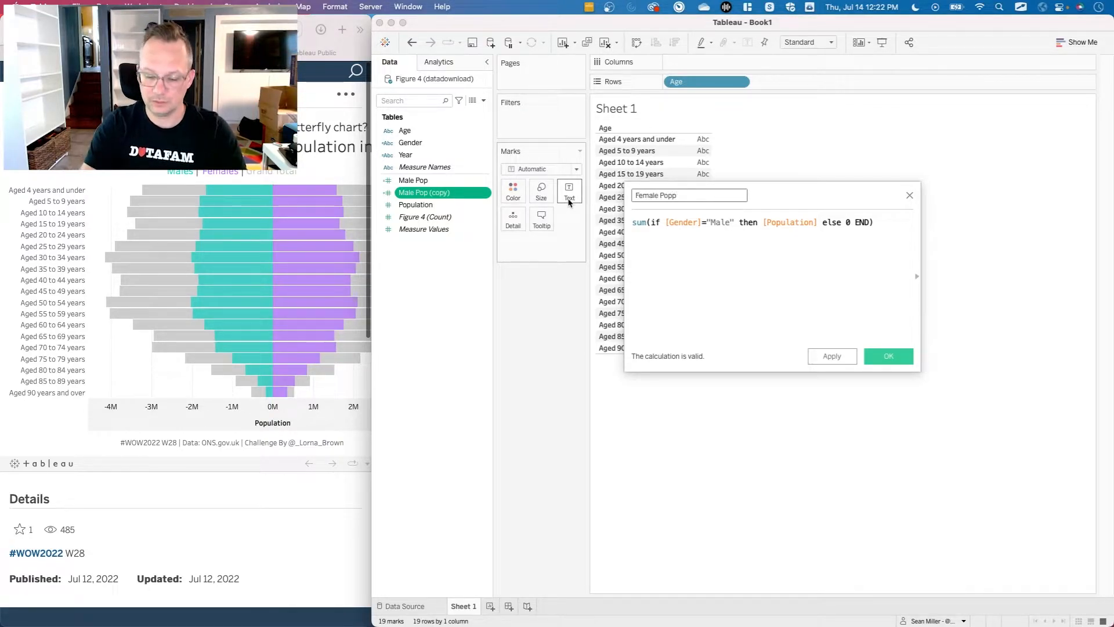
# Change the Female Pop condition to [Gender]!="Male" and save the calculation.
pyautogui.click(704, 222)
pyautogui.write('!')
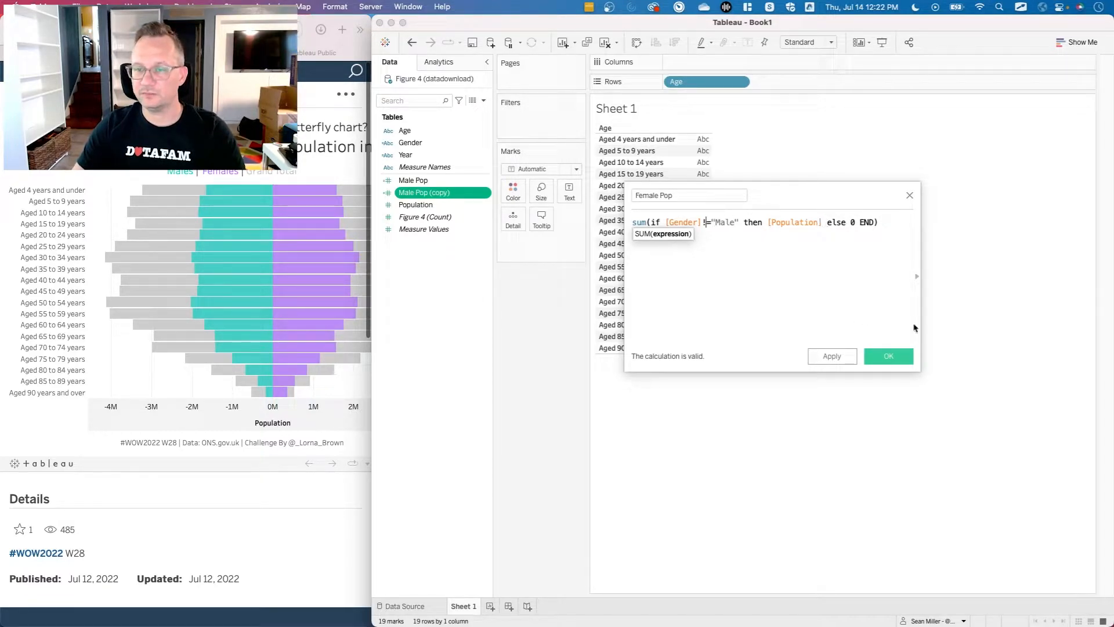
pyautogui.click(888, 356)
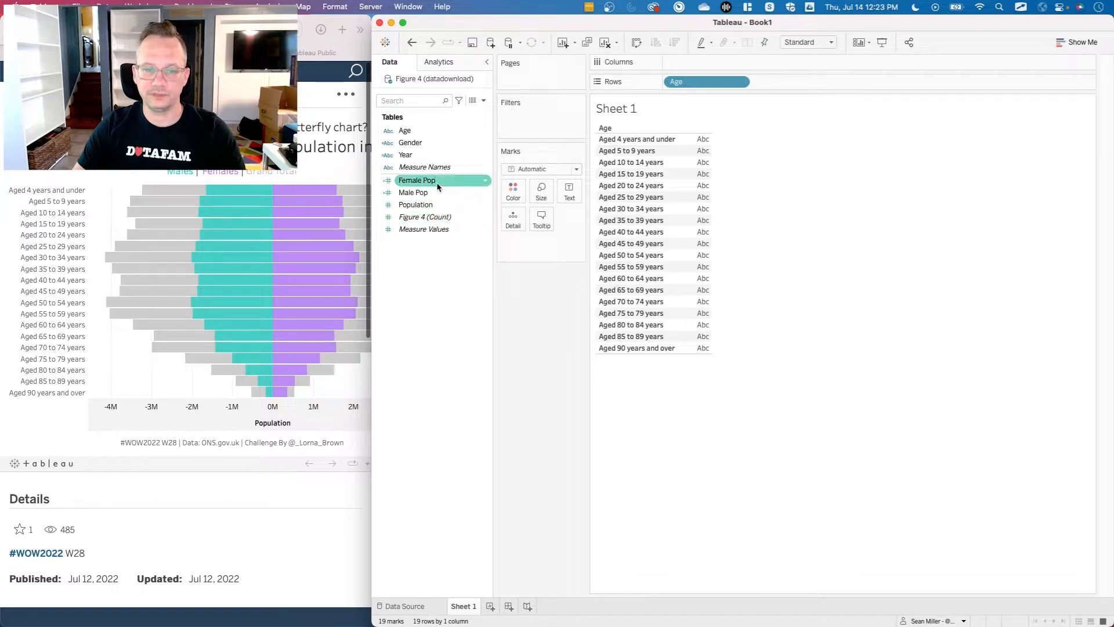
# Place Female Pop on Columns, followed by Male Pop beside it.
pyautogui.moveTo(436, 185)
pyautogui.mouseDown()
pyautogui.moveTo(665, 96)
pyautogui.moveTo(706, 113)
pyautogui.moveTo(704, 171)
pyautogui.moveTo(697, 65)
pyautogui.mouseUp()
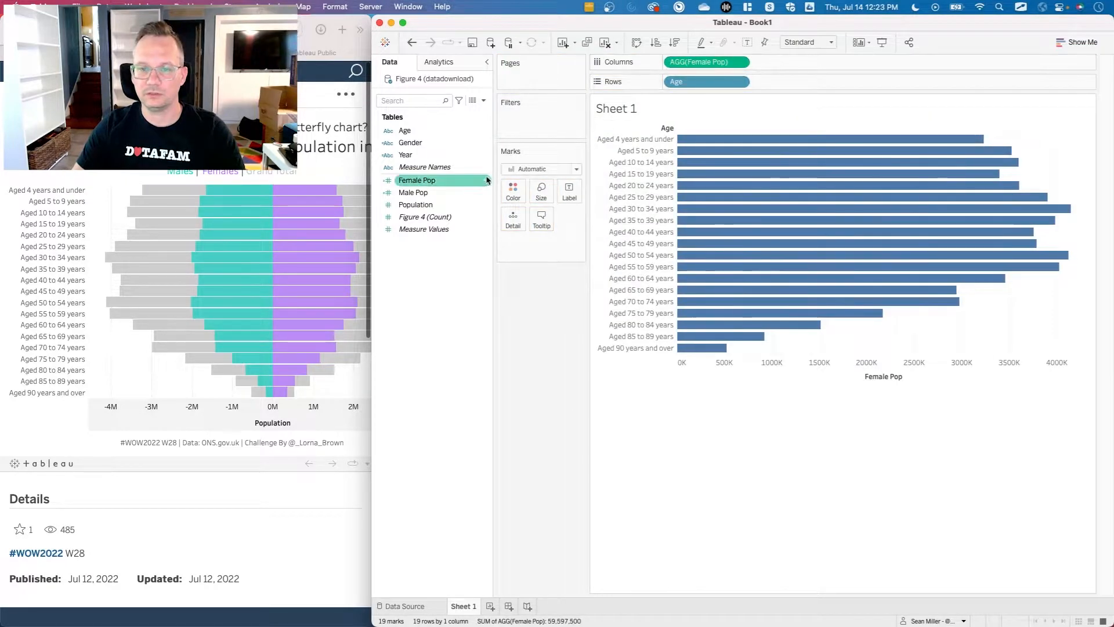
pyautogui.click(438, 193)
pyautogui.moveTo(438, 193); pyautogui.dragTo(779, 63)
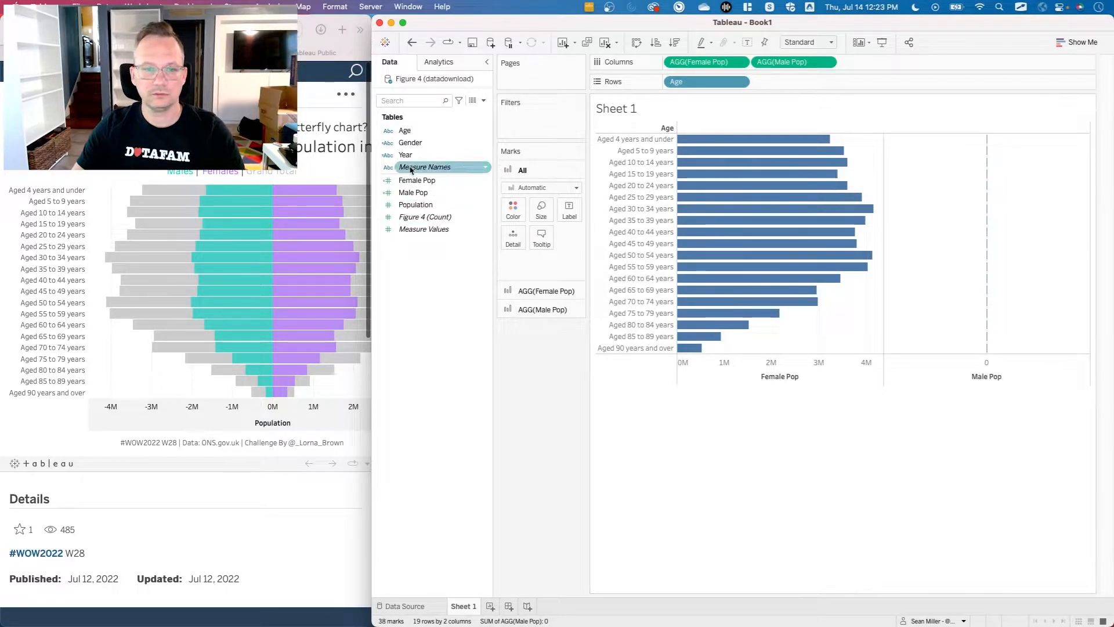
# Examine the description of the Gender field to check the exact names of its members.
pyautogui.rightClick(413, 146)
pyautogui.moveTo(472, 275)
pyautogui.click(458, 402)
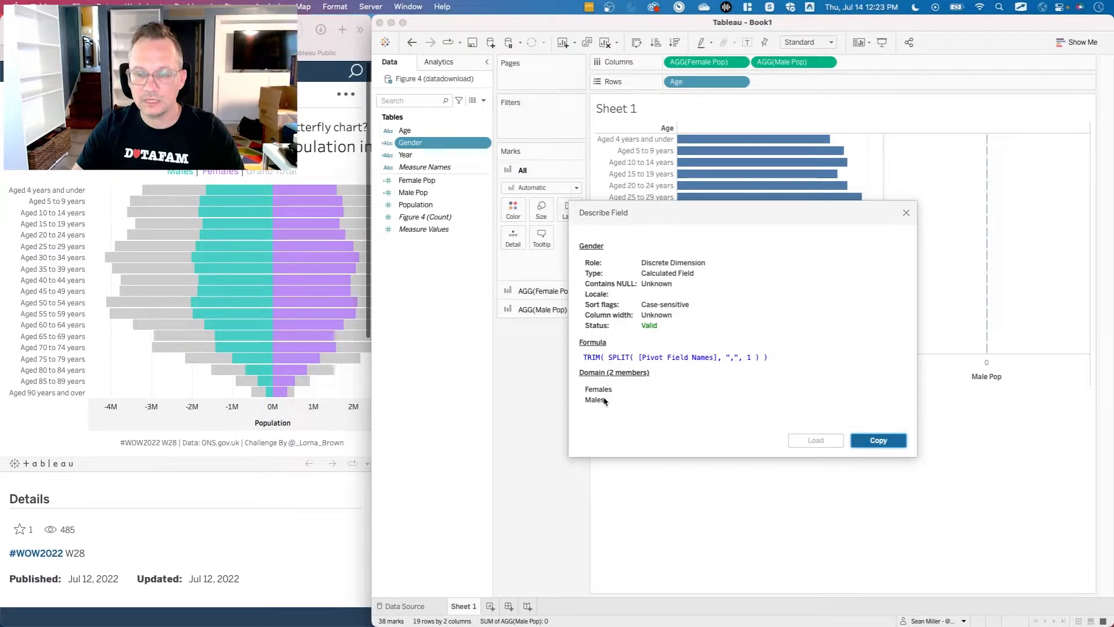
pyautogui.click(906, 213)
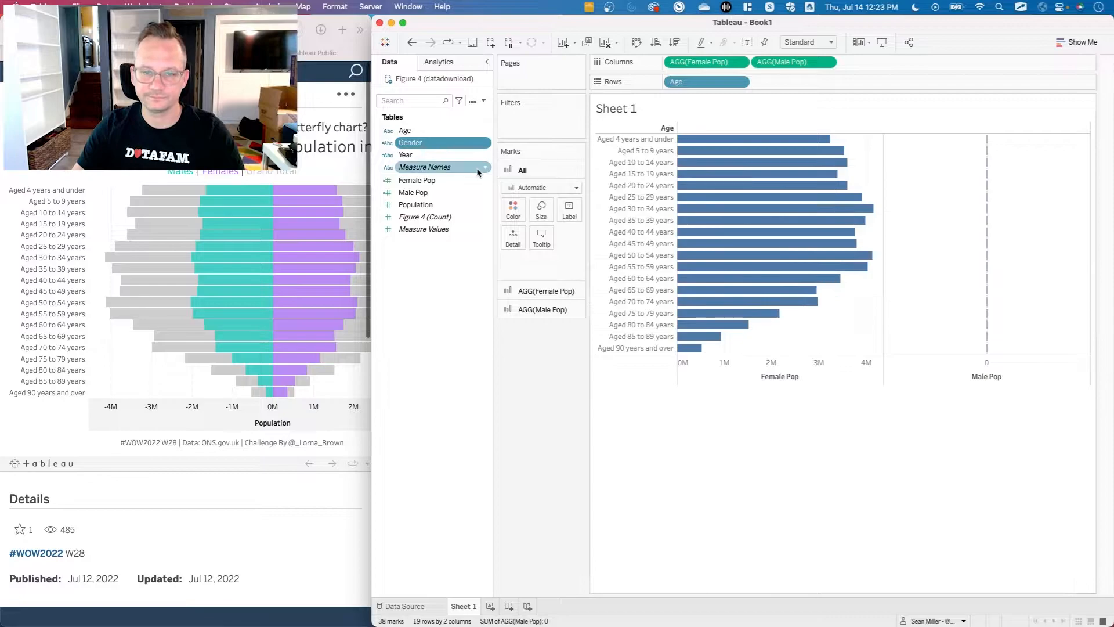
# Change the Female Pop condition to [Gender]!="Males" and save the calculation.
pyautogui.rightClick(433, 183)
pyautogui.click(458, 246)
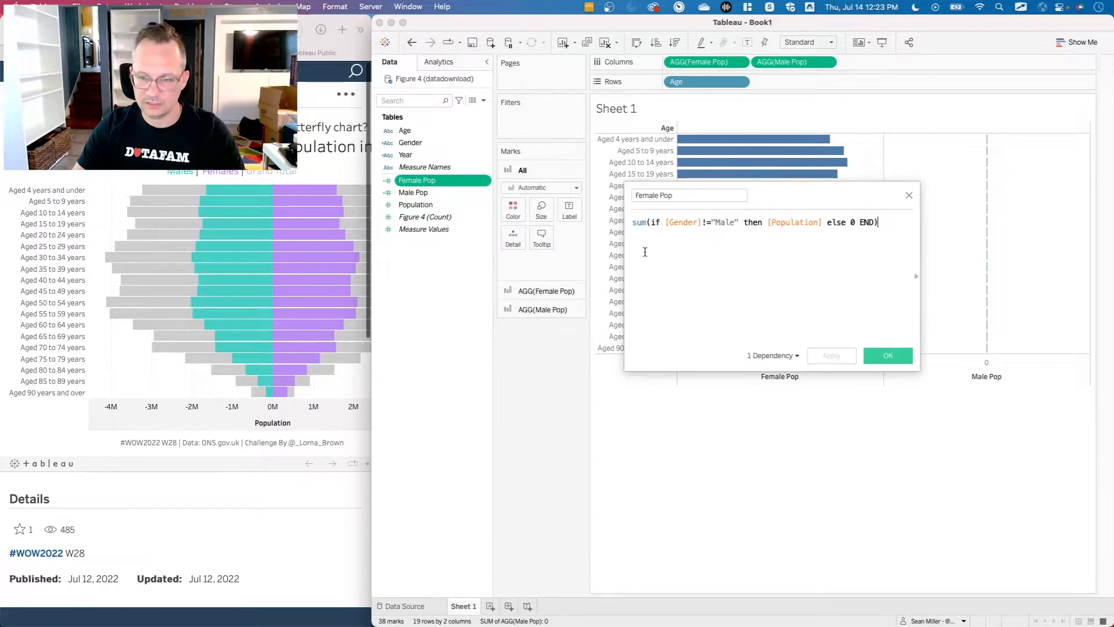
pyautogui.click(732, 223)
pyautogui.write('s')
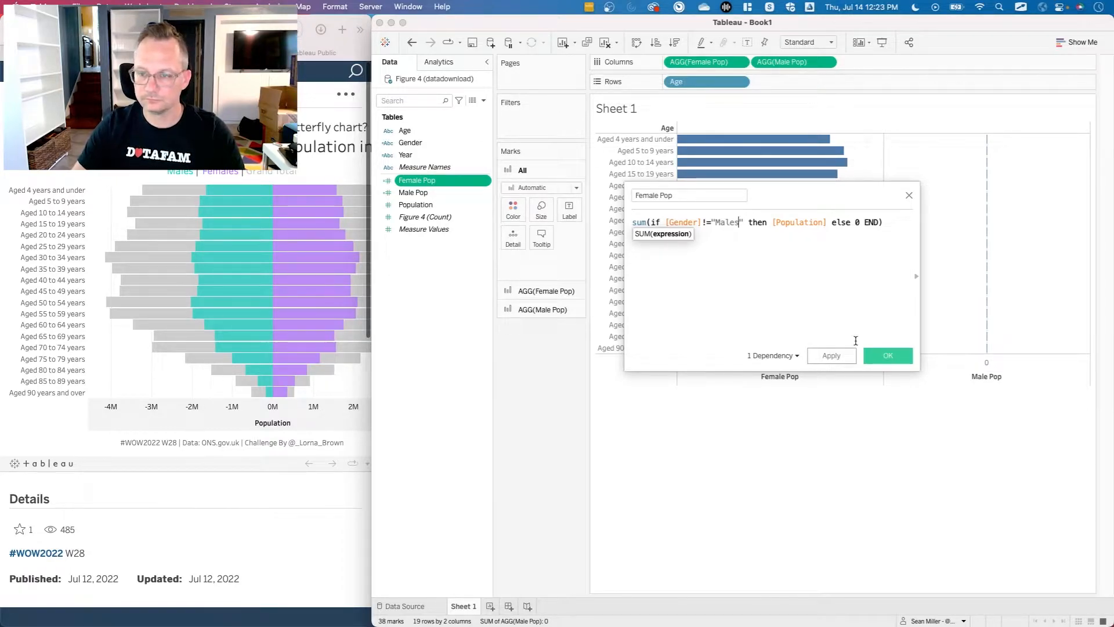
pyautogui.click(876, 355)
# Change the Male Pop condition to [Gender]="Males" and save the calculation.
pyautogui.click(435, 205)
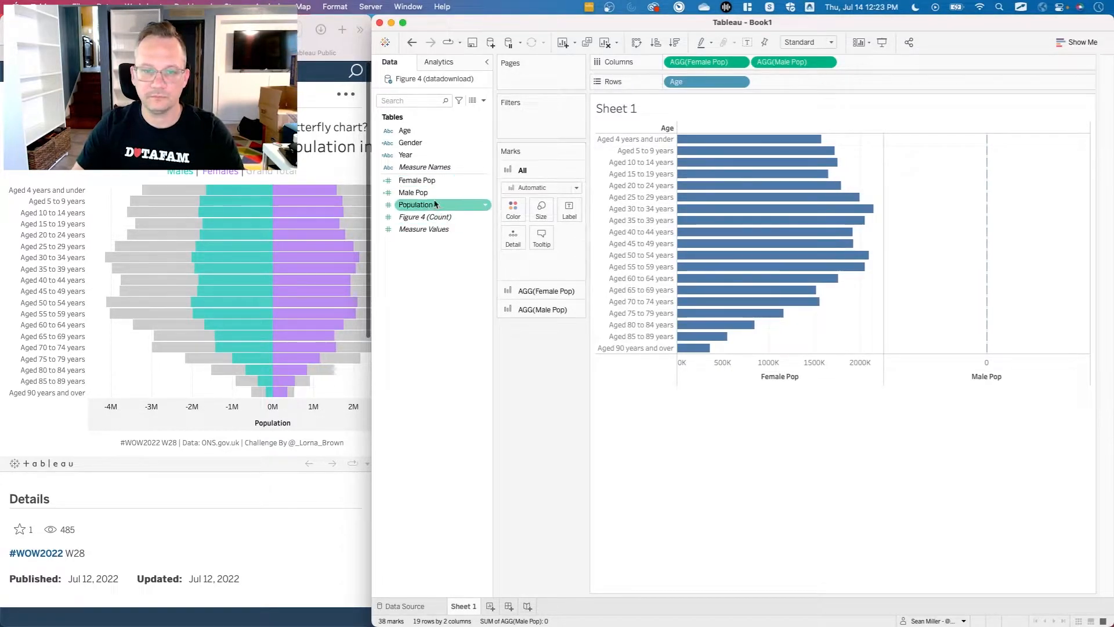
pyautogui.rightClick(437, 193)
pyautogui.click(453, 260)
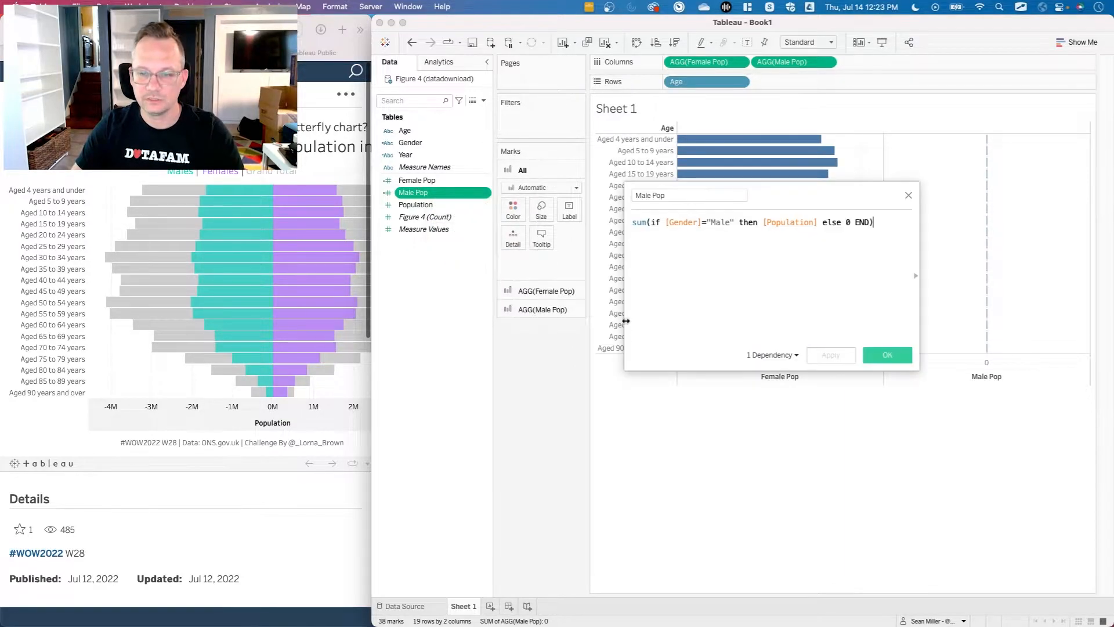
pyautogui.click(730, 222)
pyautogui.write('s')
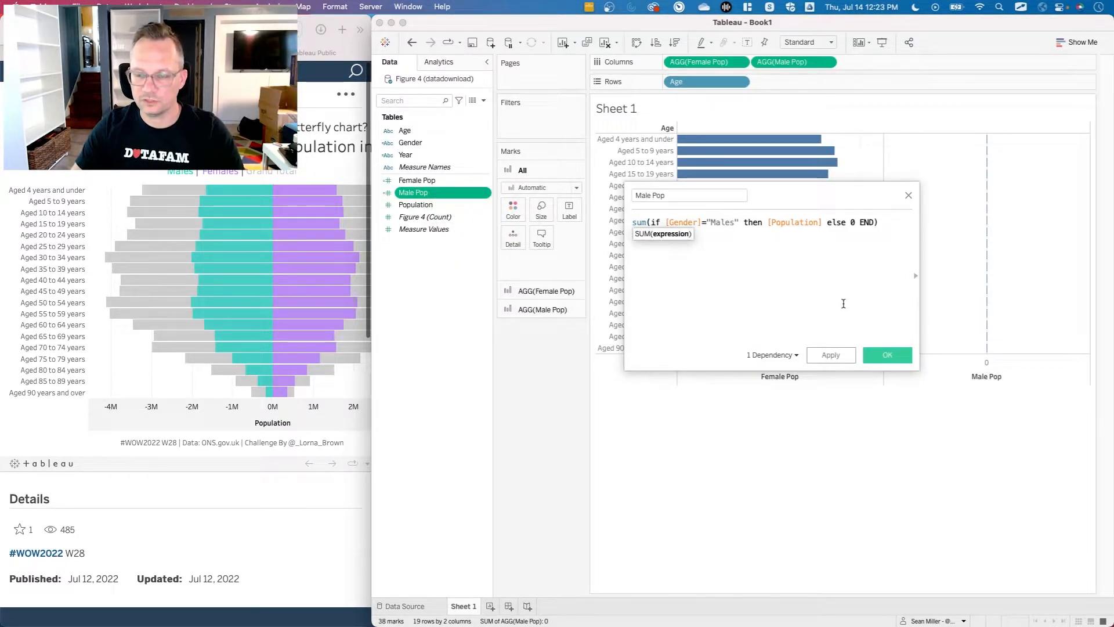
pyautogui.click(831, 354)
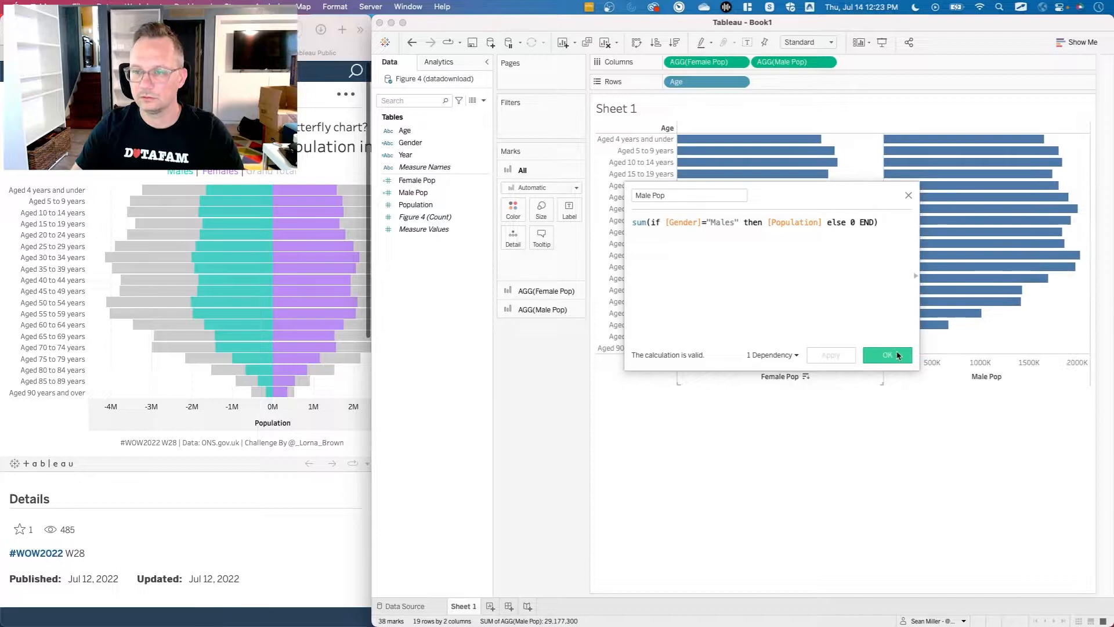
pyautogui.click(877, 355)
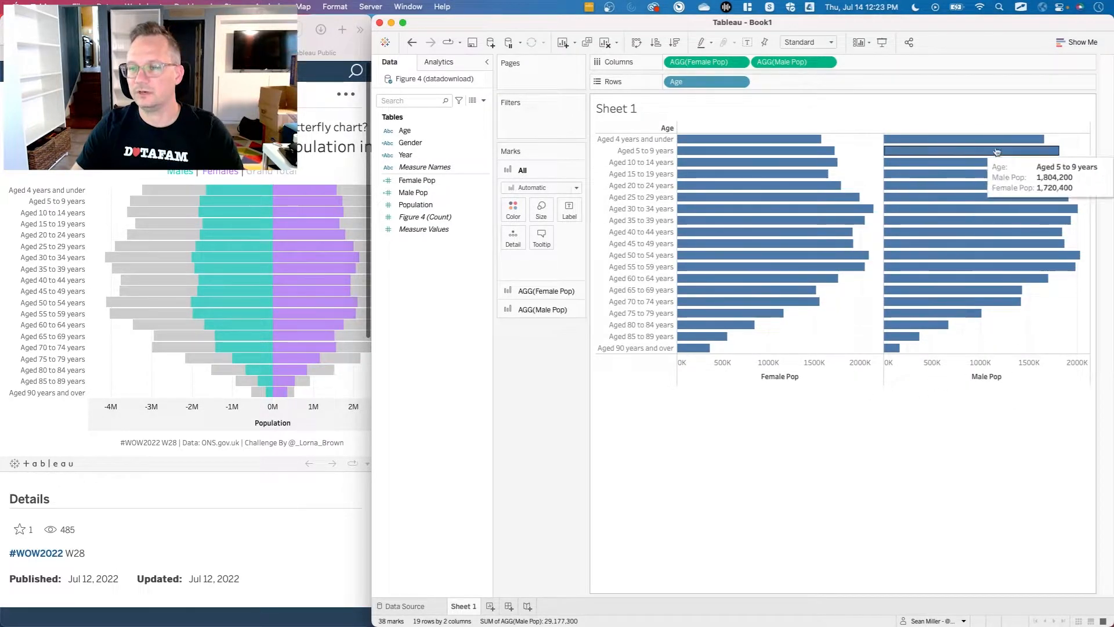
pyautogui.rightClick(444, 269)
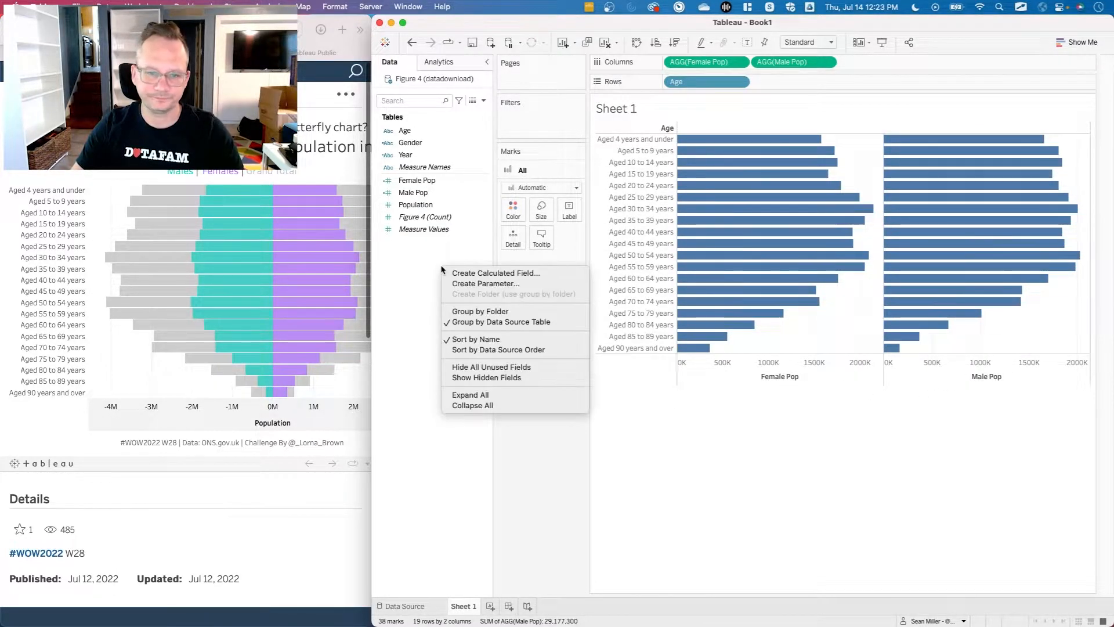
pyautogui.click(461, 274)
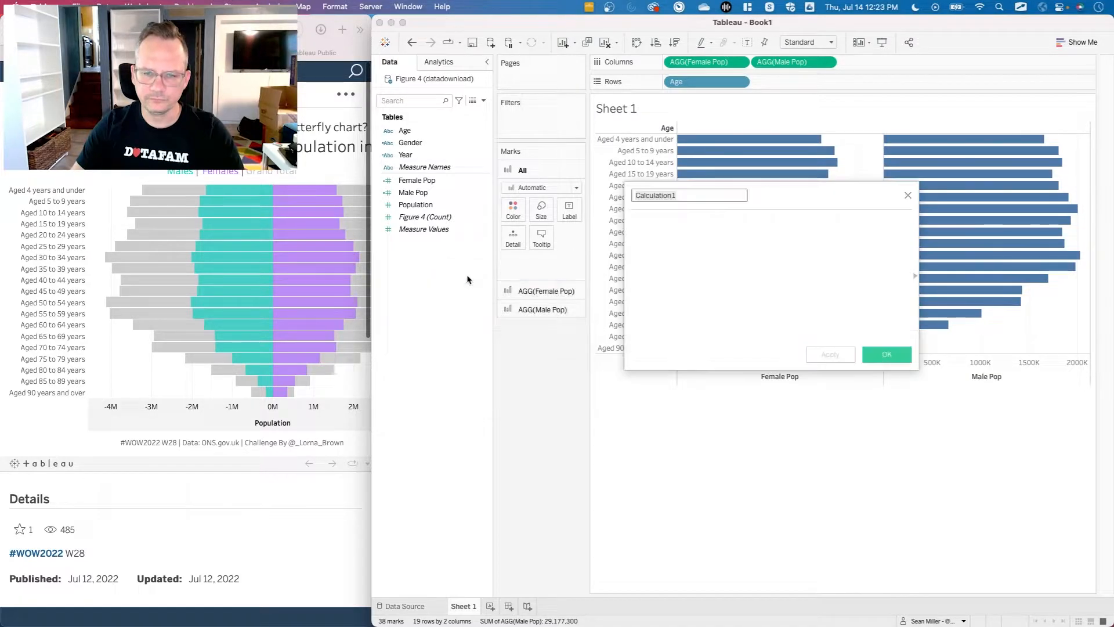
pyautogui.click(735, 240)
pyautogui.click(908, 196)
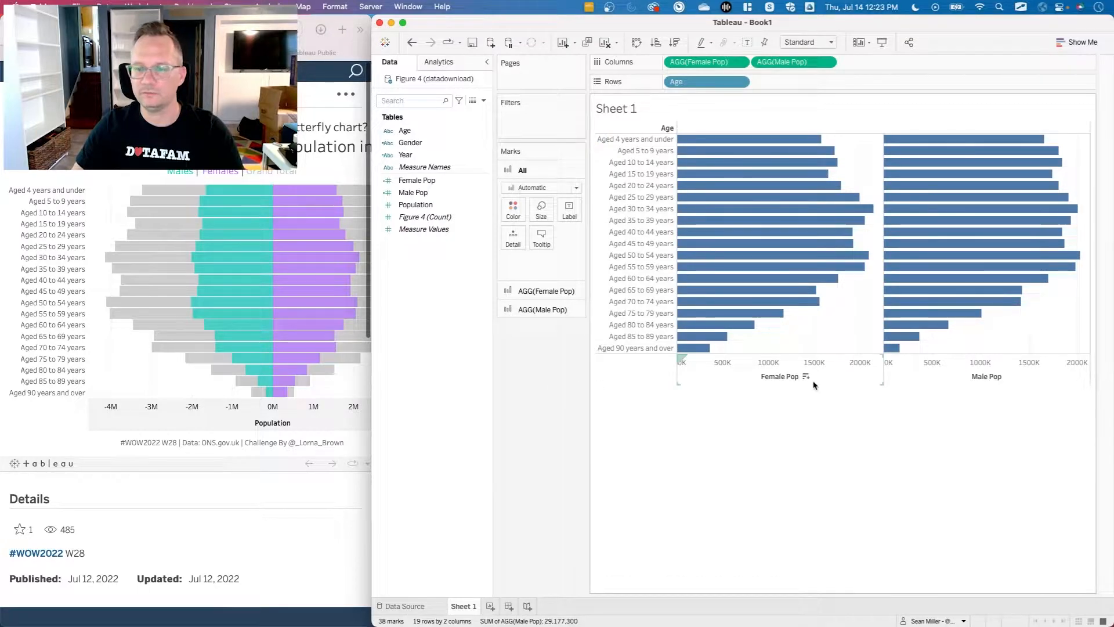
# Move Female Pop after Male Pop on Columns and reverse the scale of the Male Pop axis.
pyautogui.moveTo(848, 210)
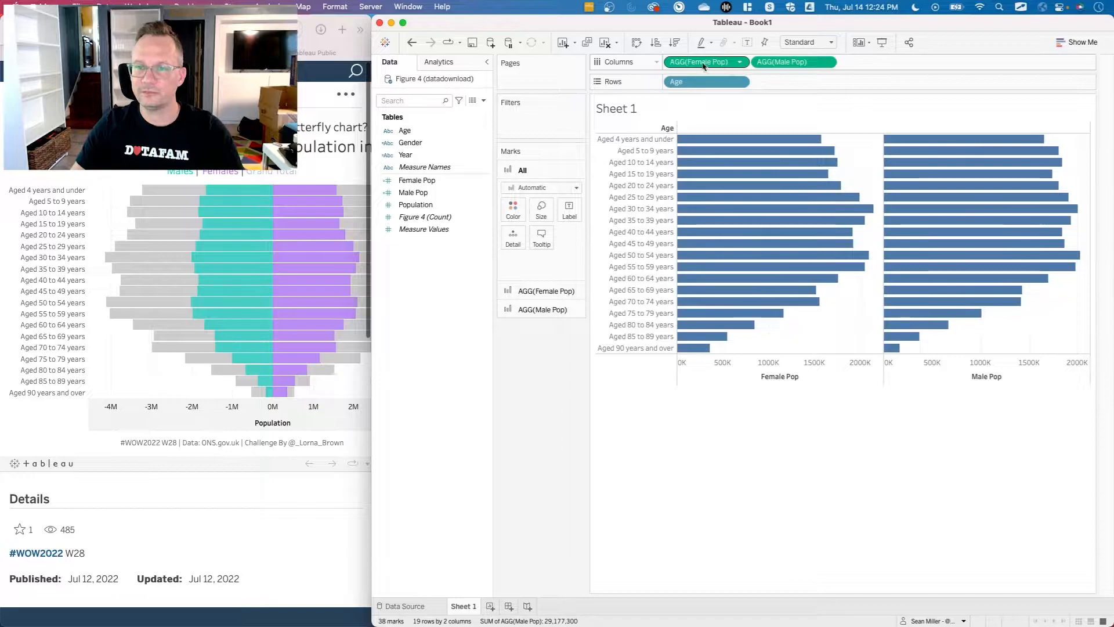
pyautogui.moveTo(704, 67); pyautogui.dragTo(853, 66)
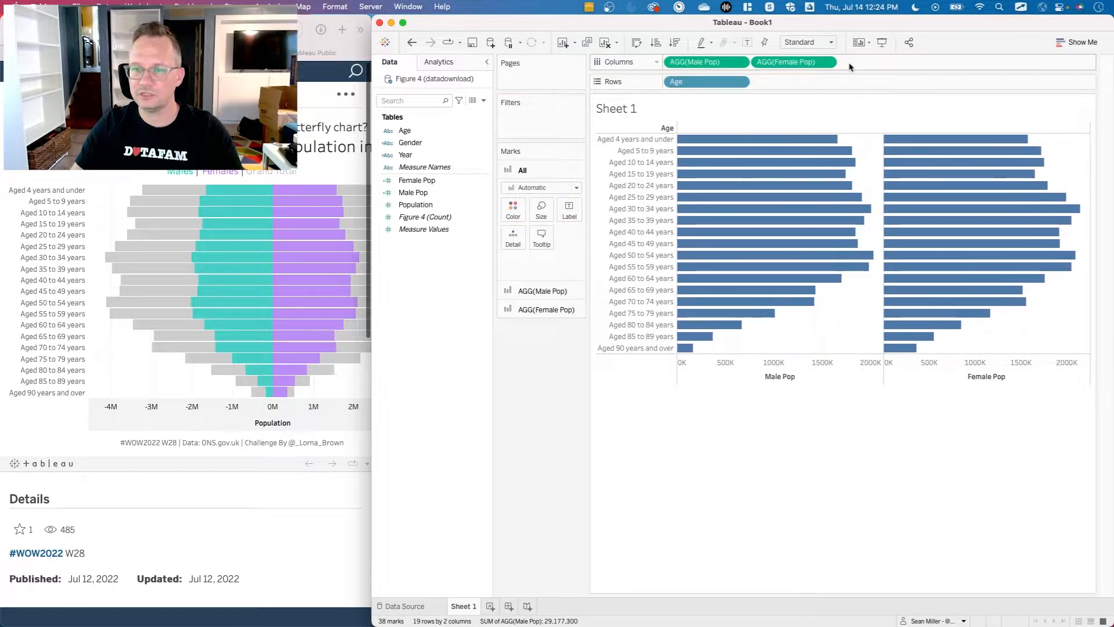
pyautogui.rightClick(741, 367)
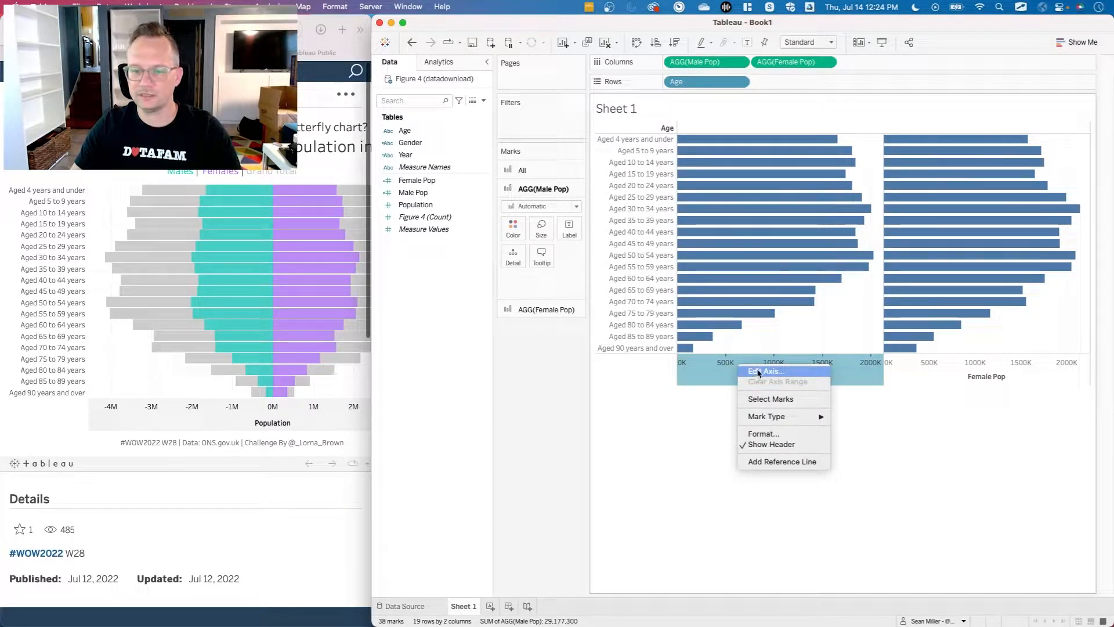
pyautogui.click(758, 372)
pyautogui.click(646, 348)
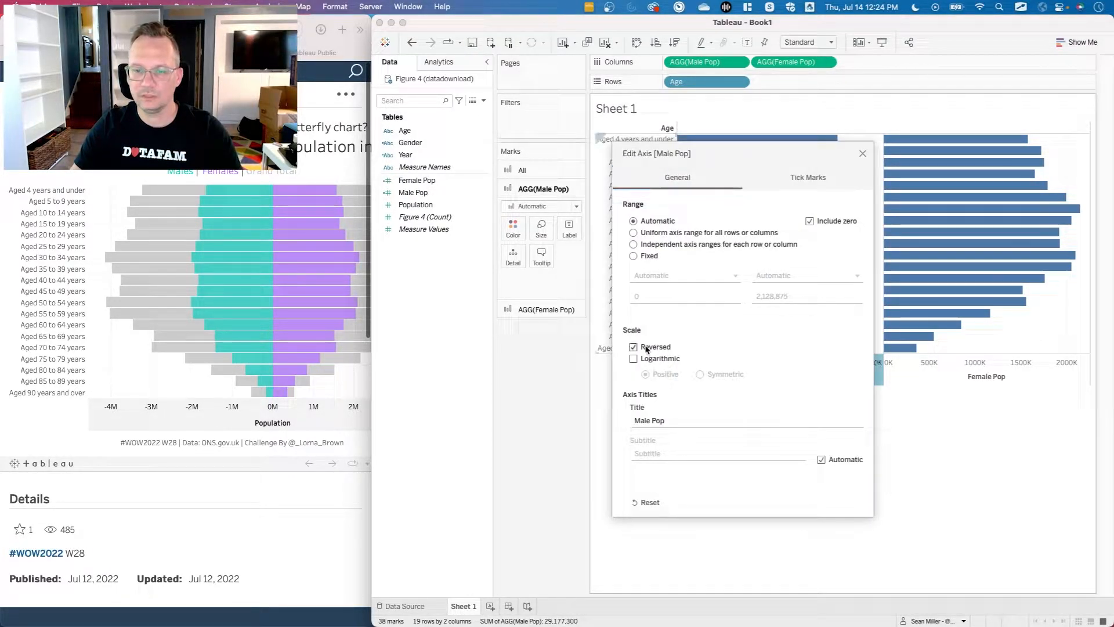
pyautogui.click(862, 155)
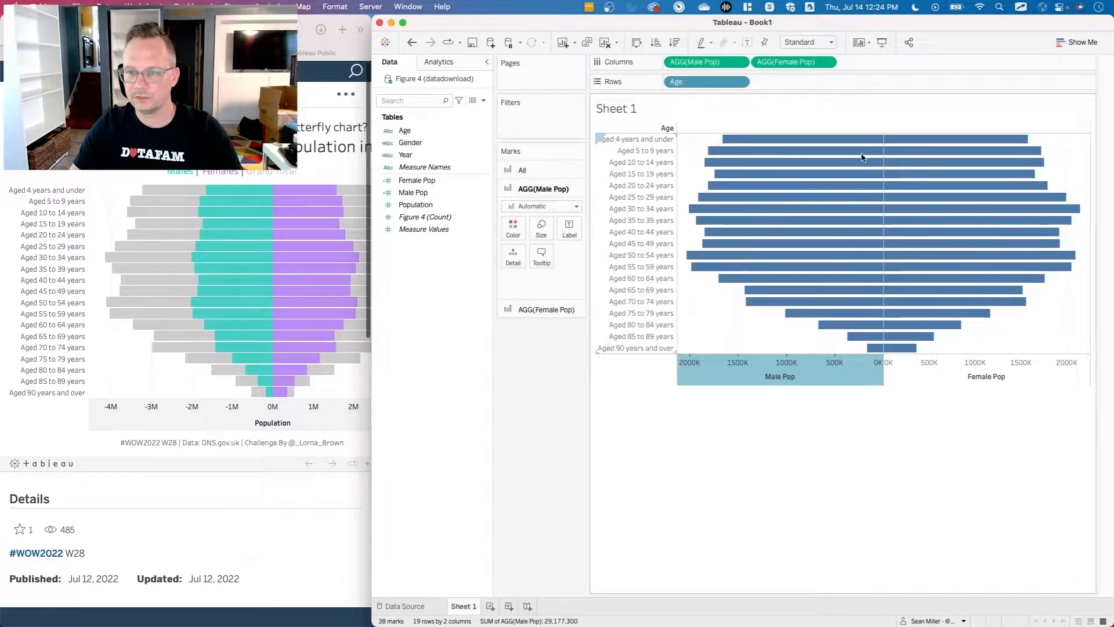
pyautogui.click(838, 353)
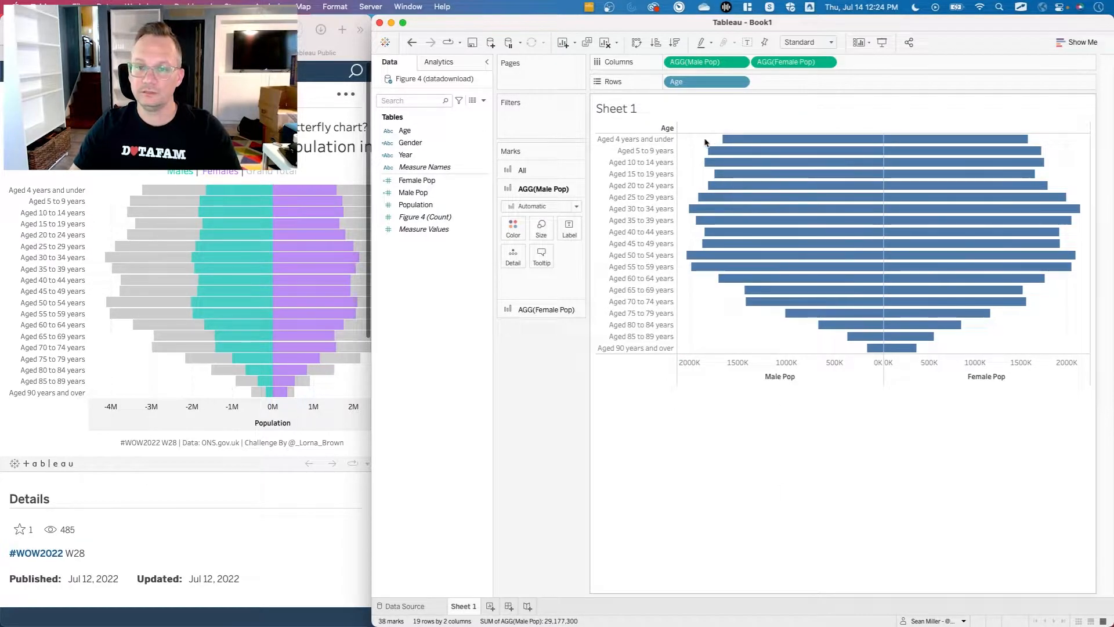
pyautogui.rightClick(439, 254)
pyautogui.click(449, 259)
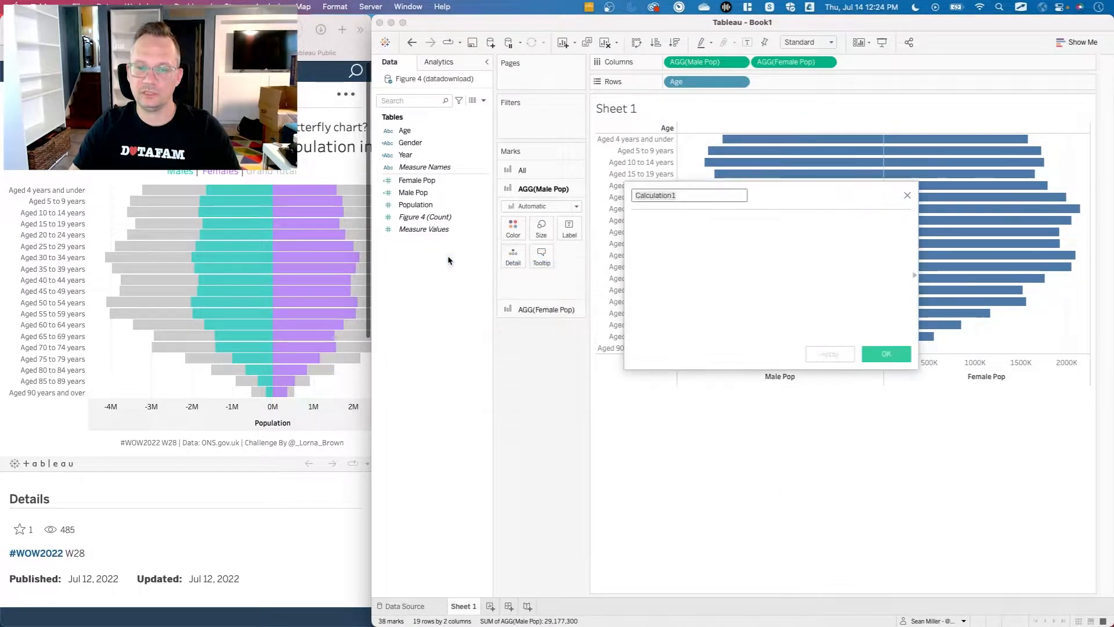
pyautogui.click(906, 196)
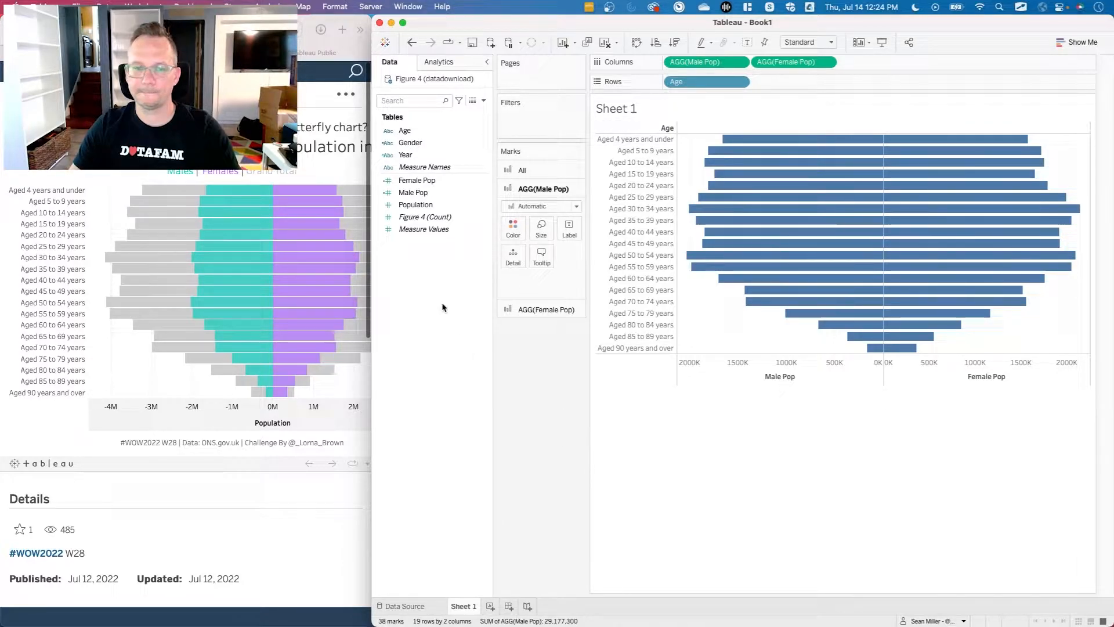
# Examine the challenge requirements on the web page and compare the reference chart's tooltips with those of the sheet's bars.
pyautogui.press('super+Tab')
pyautogui.scroll(-5, 186, 348)
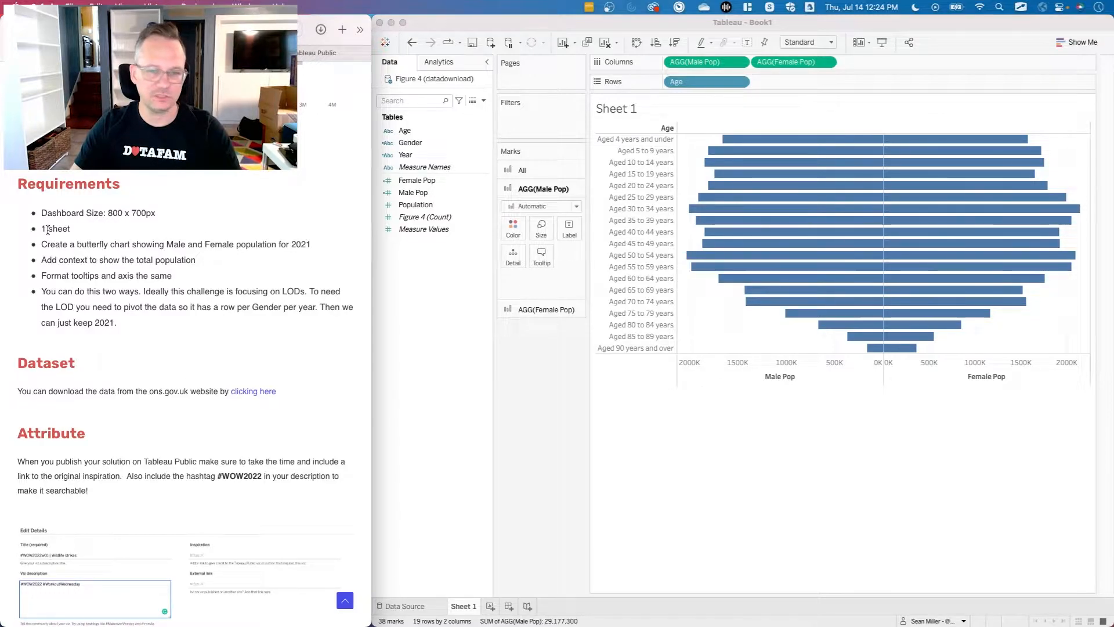
pyautogui.click(476, 436)
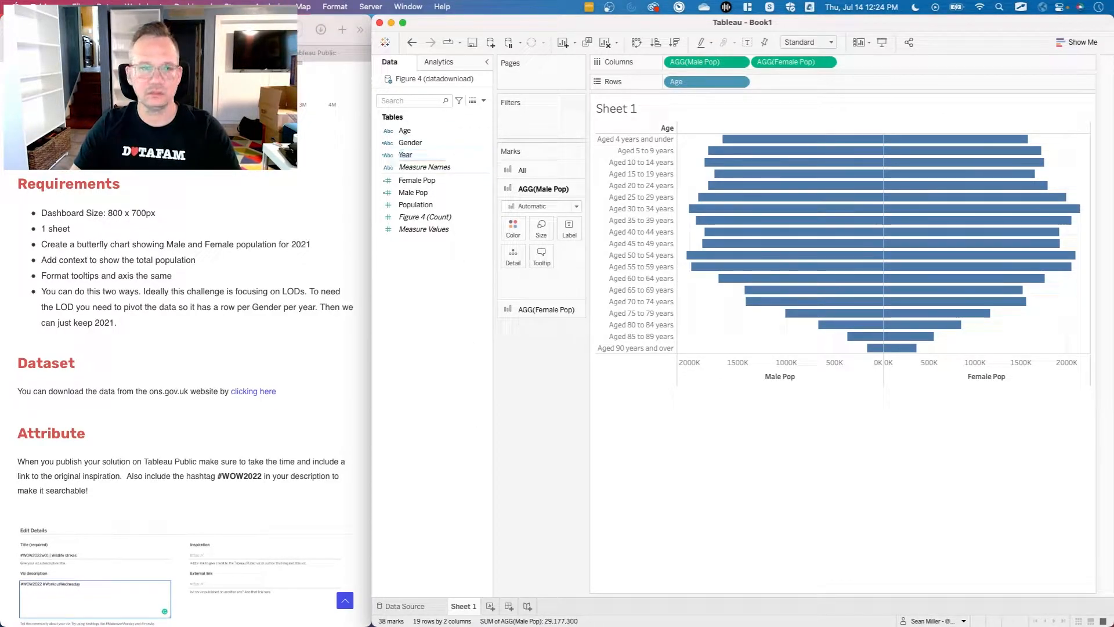
pyautogui.press('super+Tab')
pyautogui.scroll(5, 232, 290)
pyautogui.moveTo(248, 190)
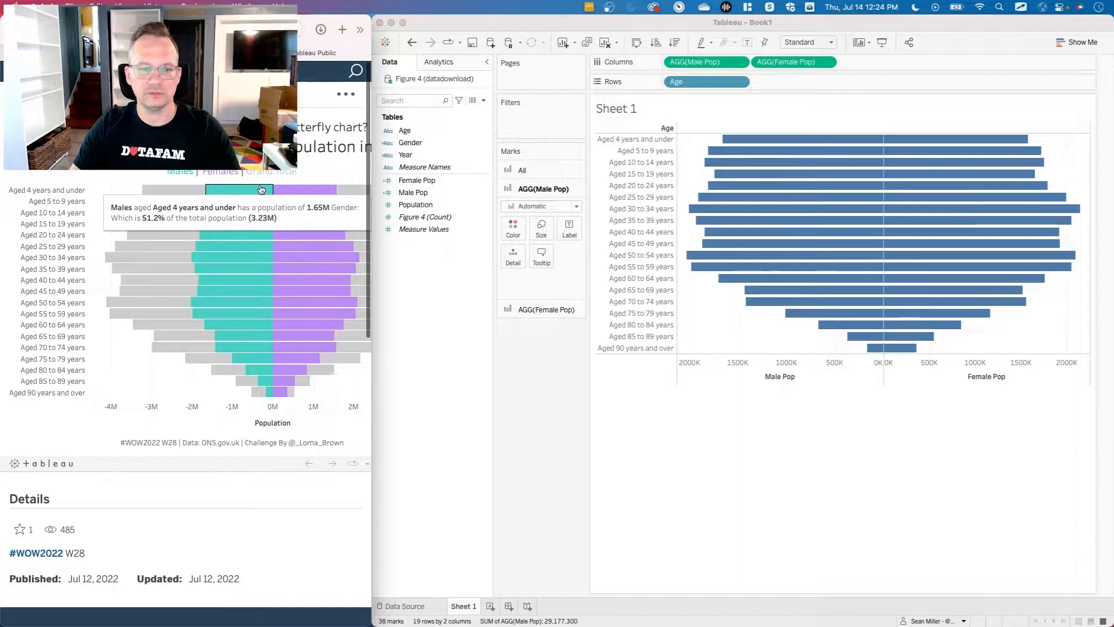
pyautogui.click(592, 429)
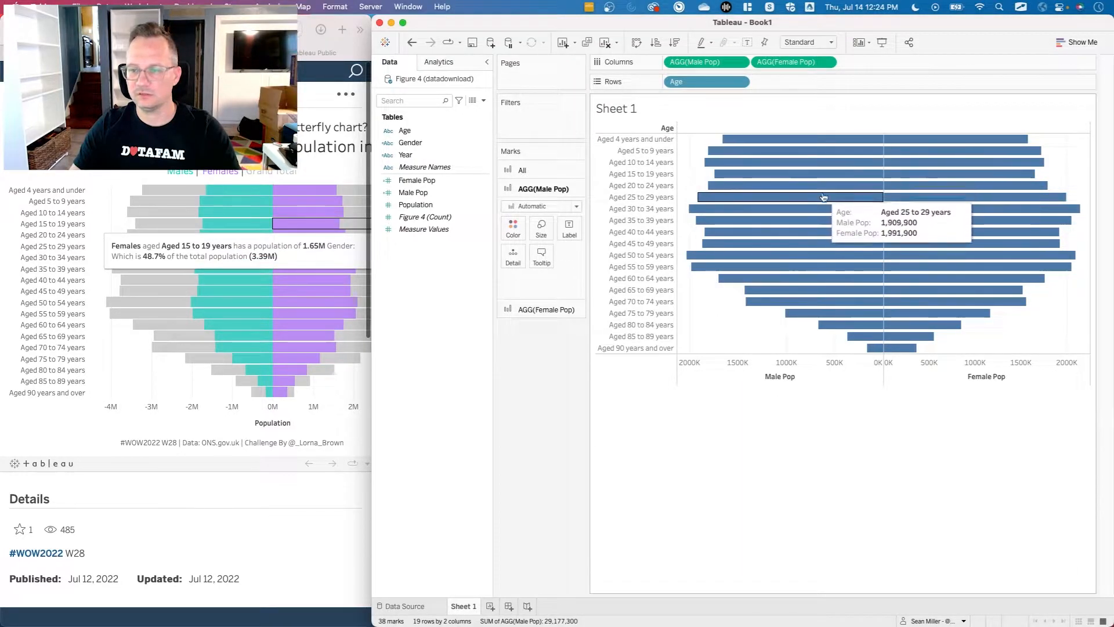
pyautogui.moveTo(946, 147)
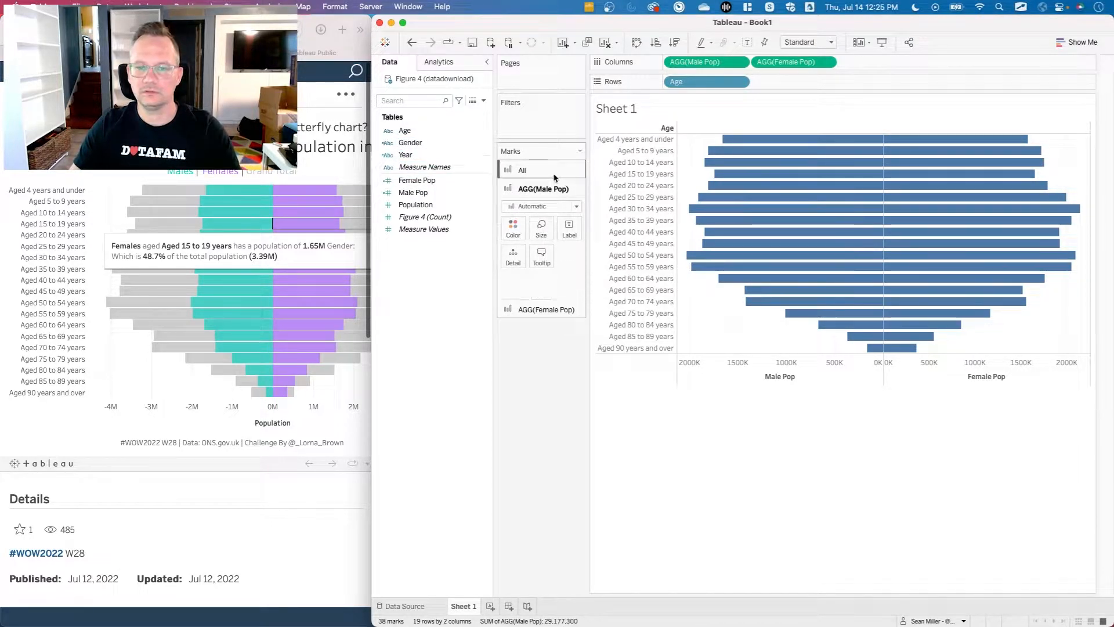
pyautogui.click(512, 228)
pyautogui.click(551, 339)
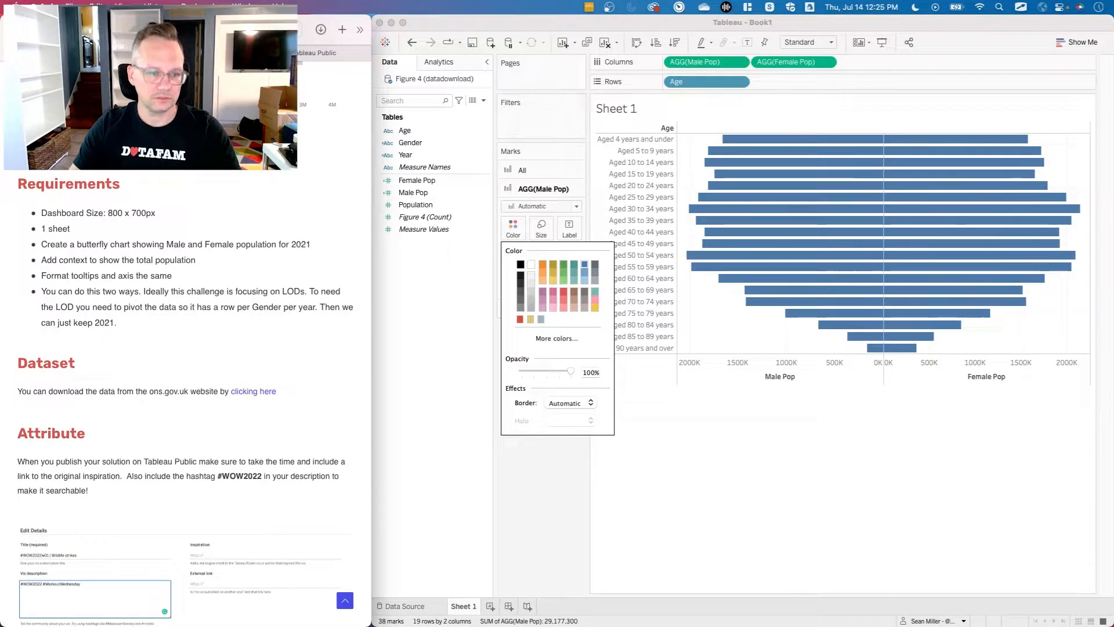
pyautogui.hotkey('ctrl', 'Tab')
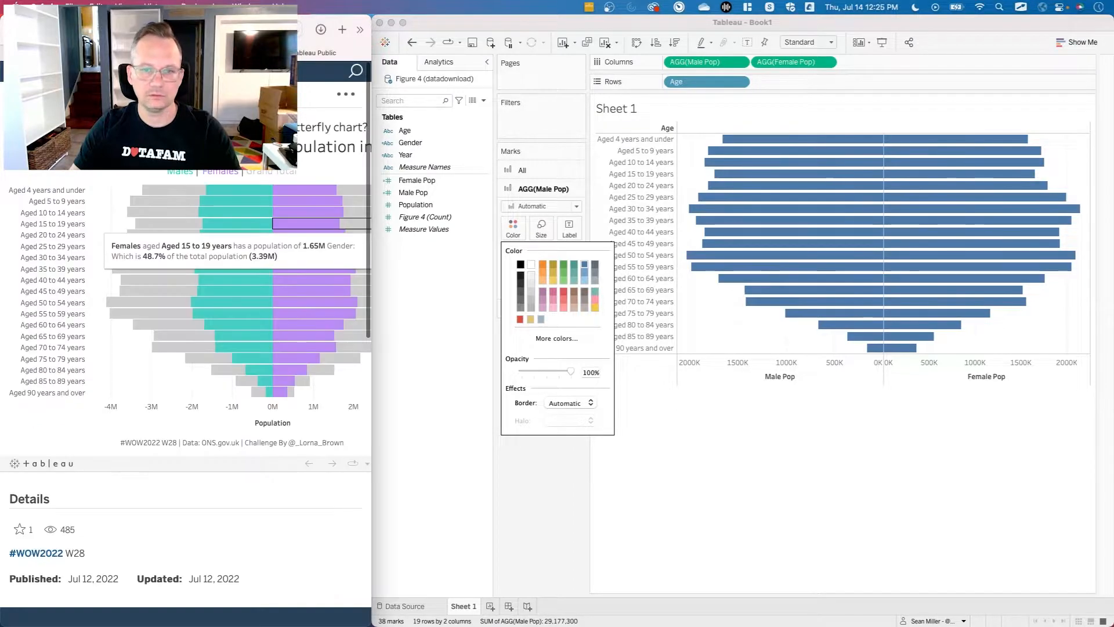
pyautogui.click(476, 320)
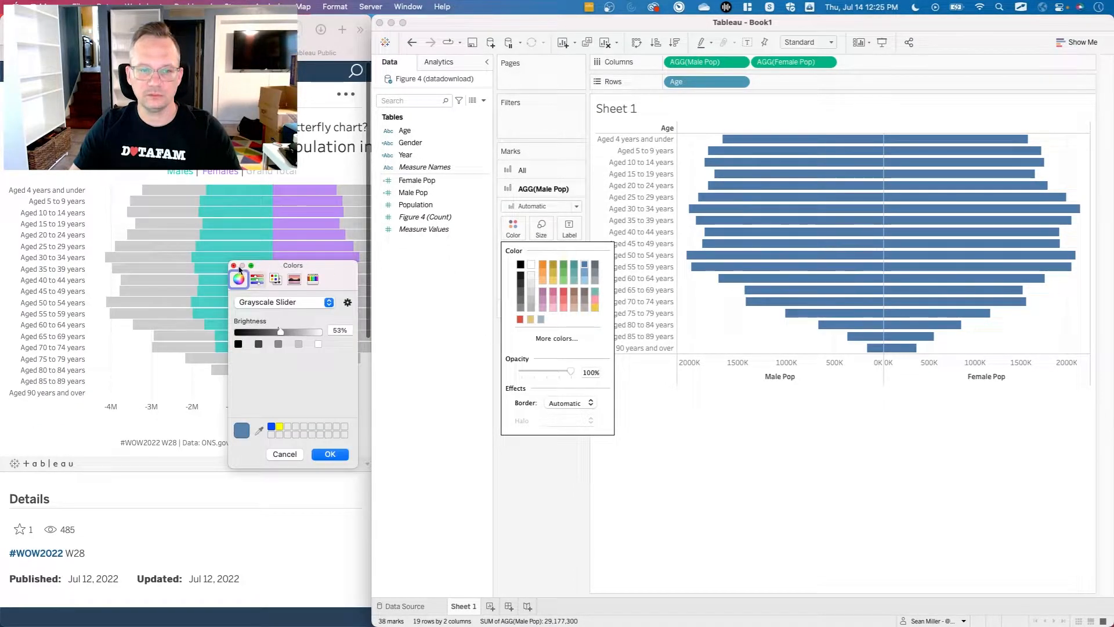
pyautogui.click(477, 323)
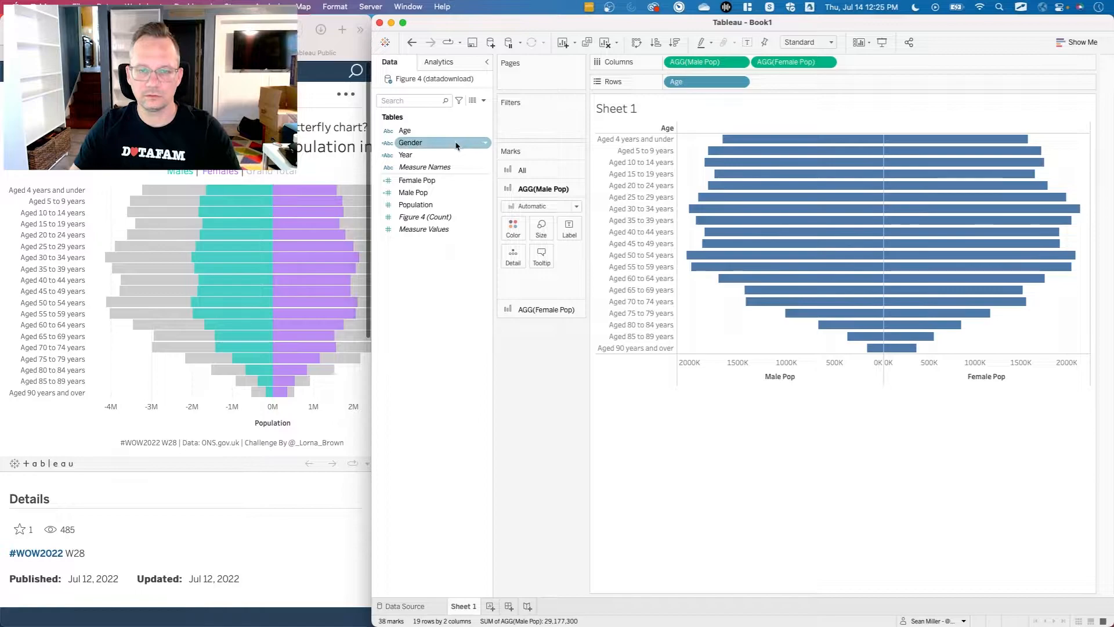
# Color the Male Pop marks by the Gender field.
pyautogui.moveTo(410, 143); pyautogui.dragTo(514, 230)
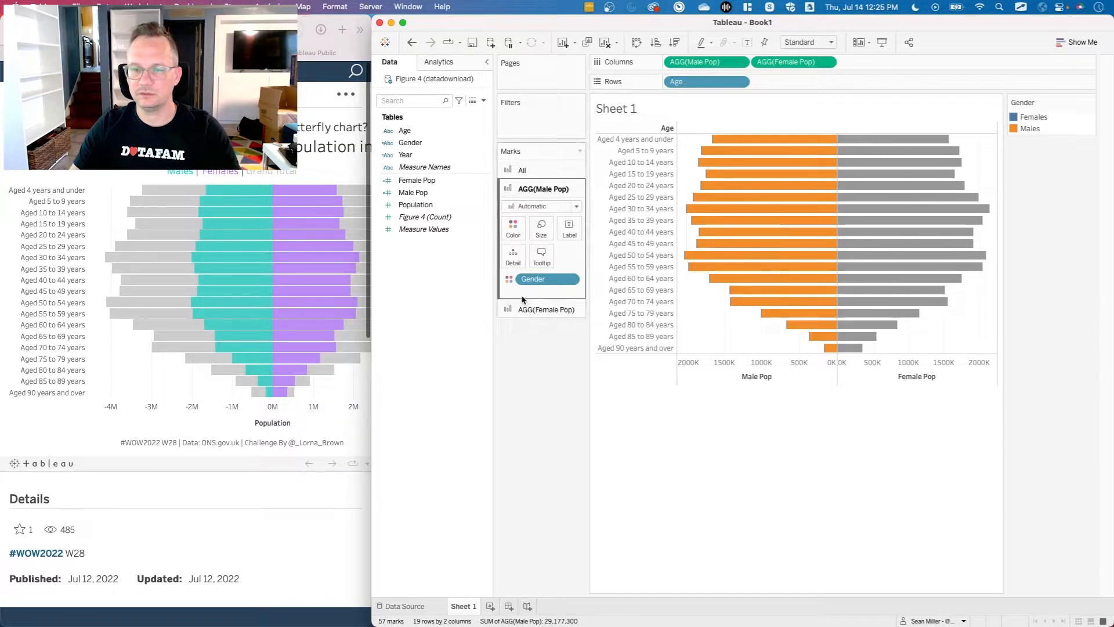
pyautogui.click(570, 280)
pyautogui.click(470, 292)
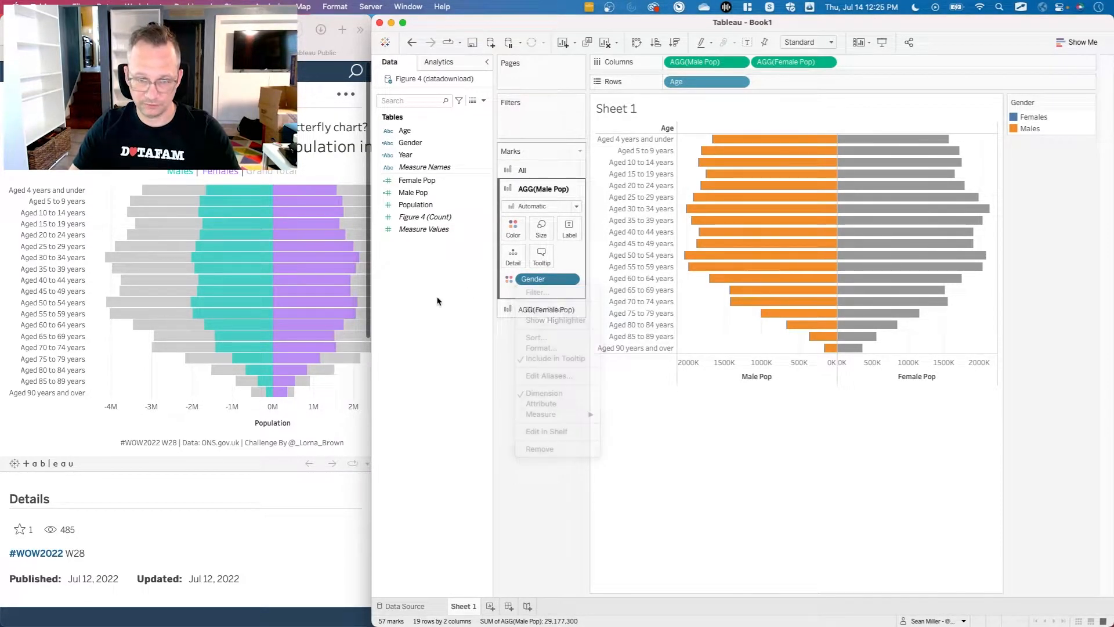
pyautogui.rightClick(407, 143)
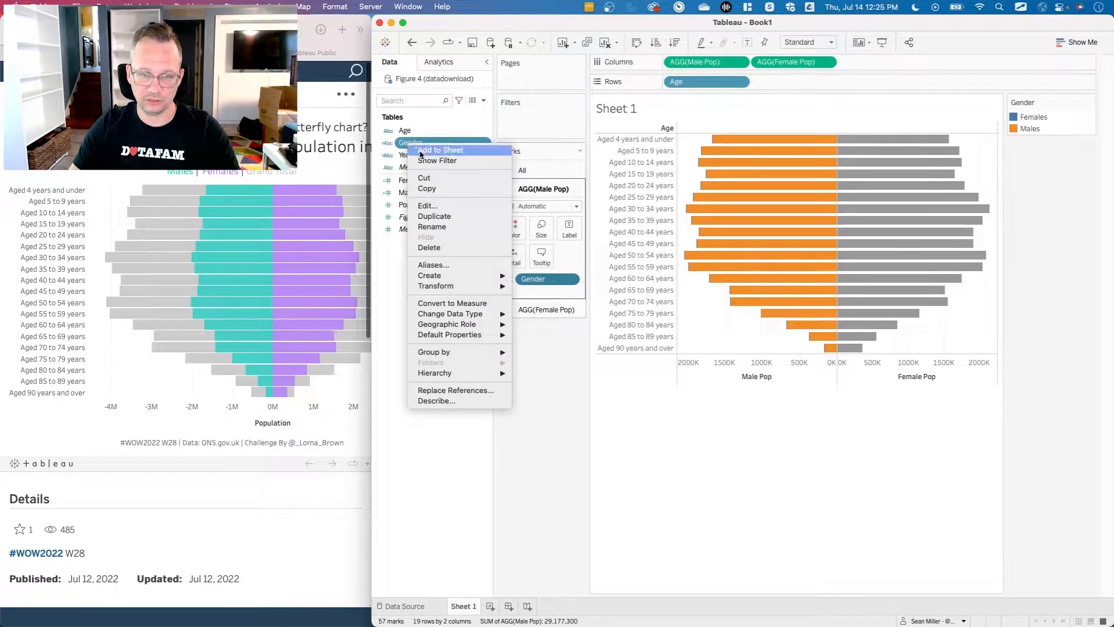
pyautogui.click(451, 211)
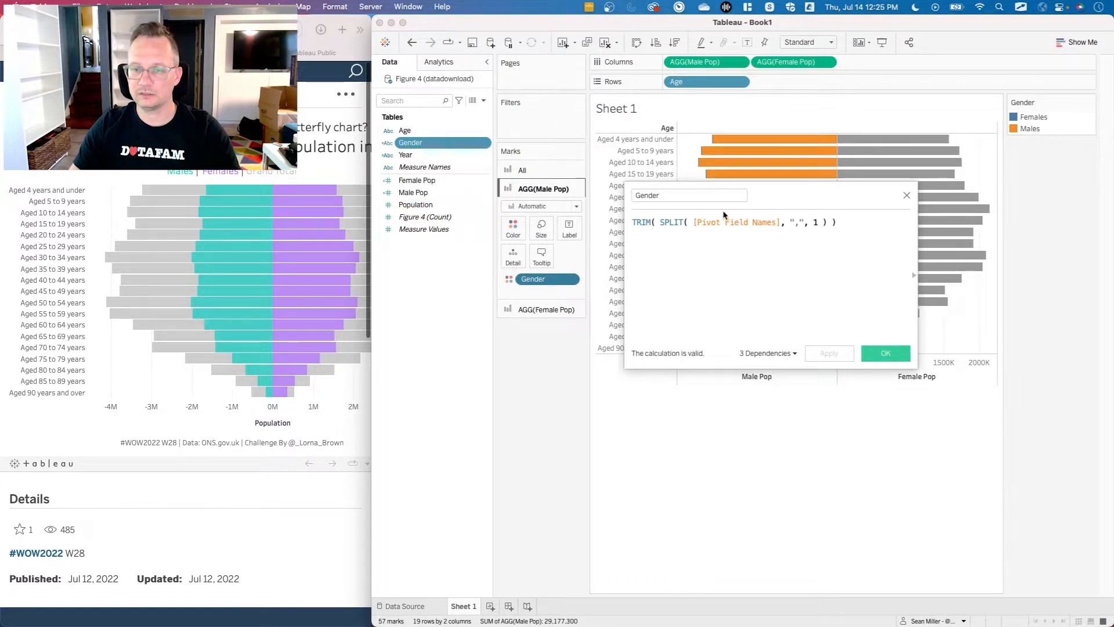
pyautogui.click(905, 198)
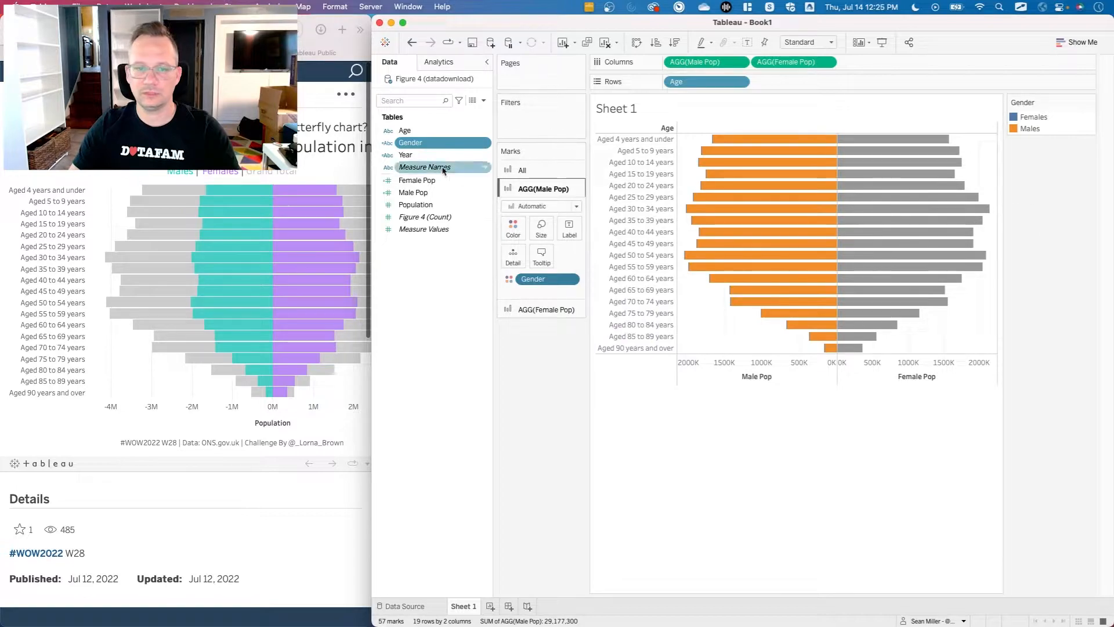
# Set the Gender field's default colors from the Nuriel Stone palette, purple for Females and teal for Males.
pyautogui.rightClick(419, 143)
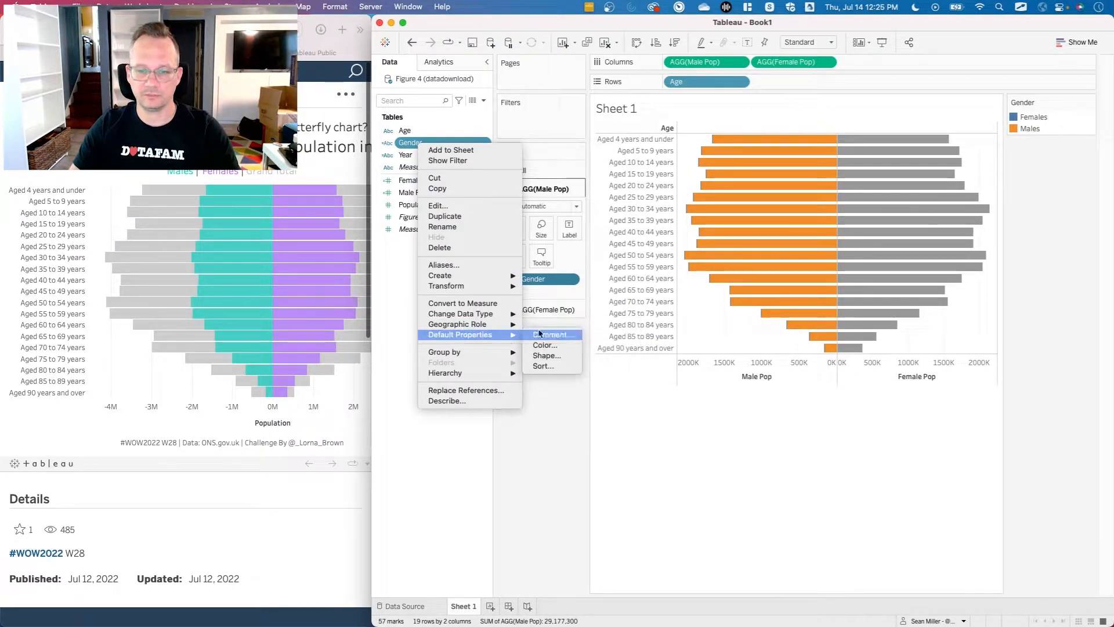
pyautogui.click(557, 346)
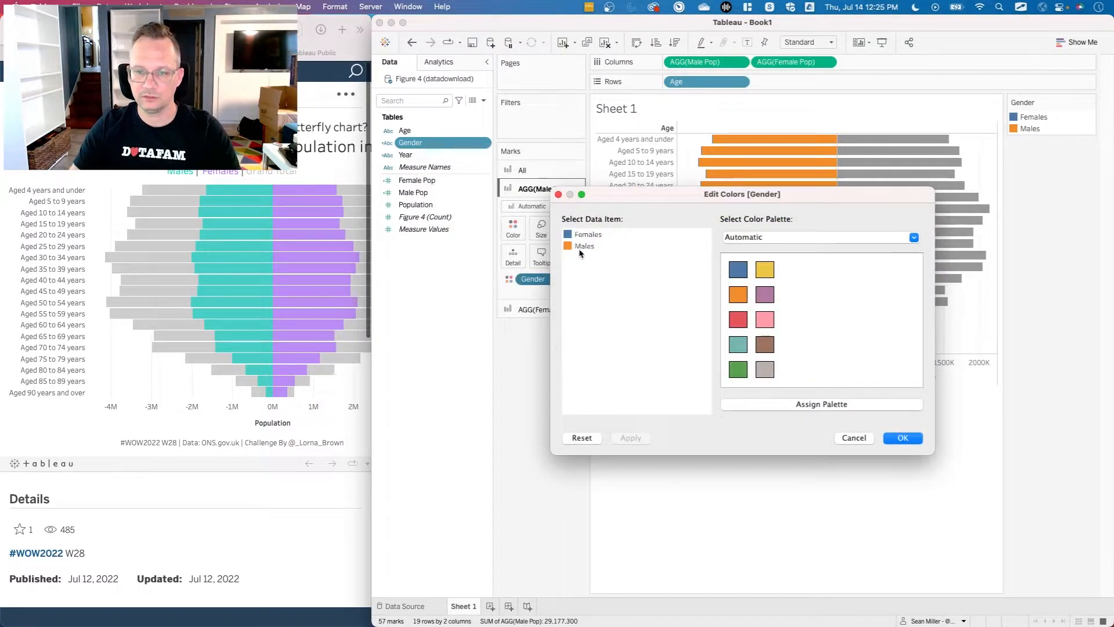
pyautogui.click(582, 237)
pyautogui.click(757, 239)
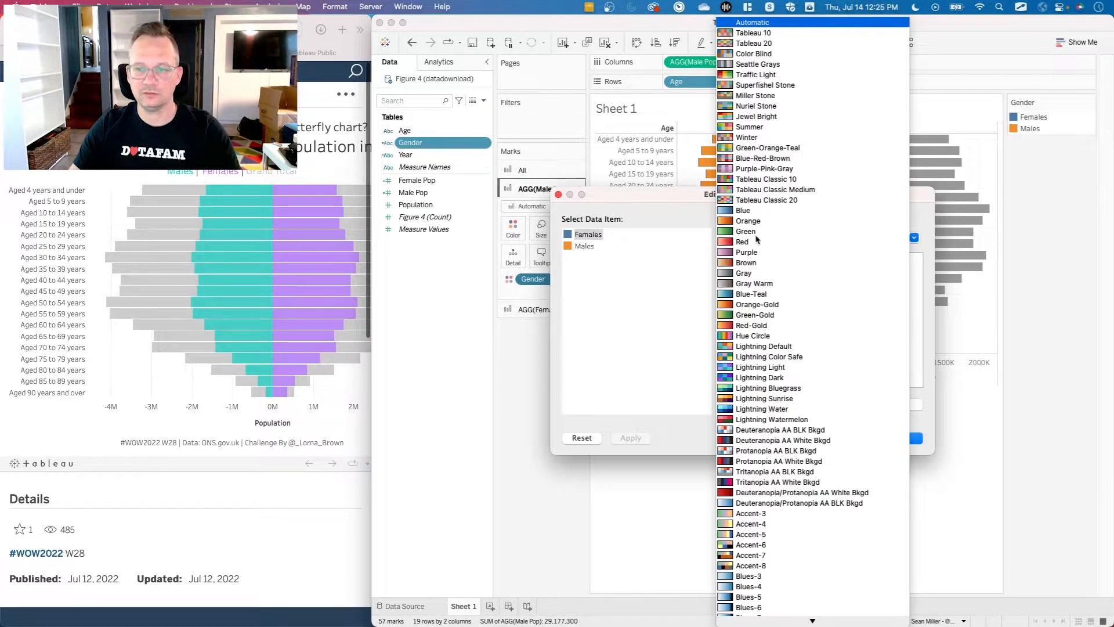
pyautogui.click(775, 107)
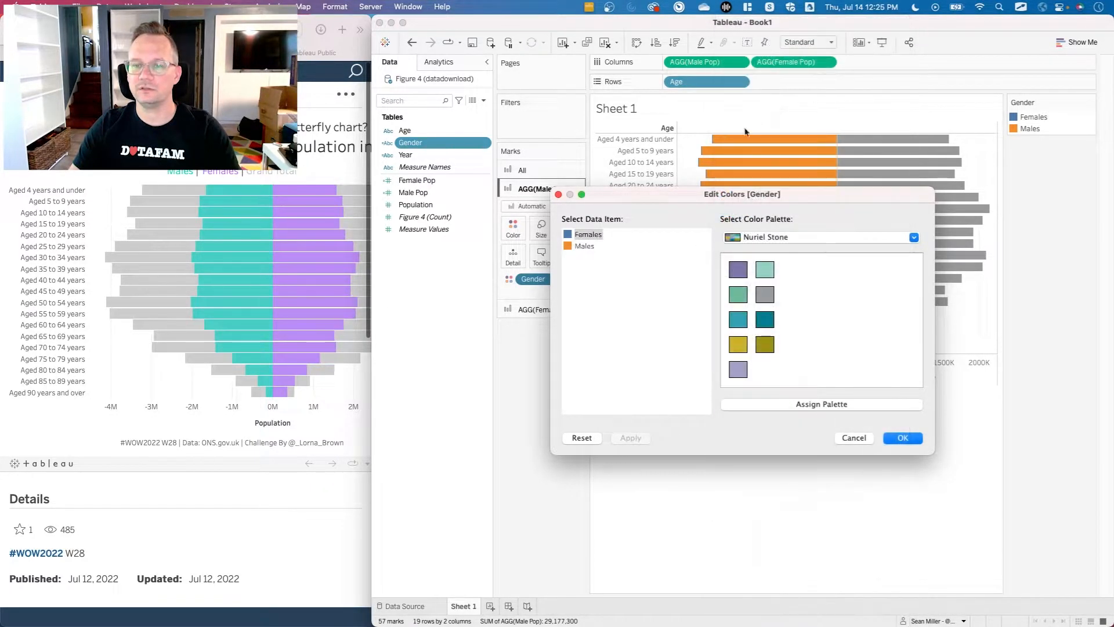
pyautogui.click(583, 247)
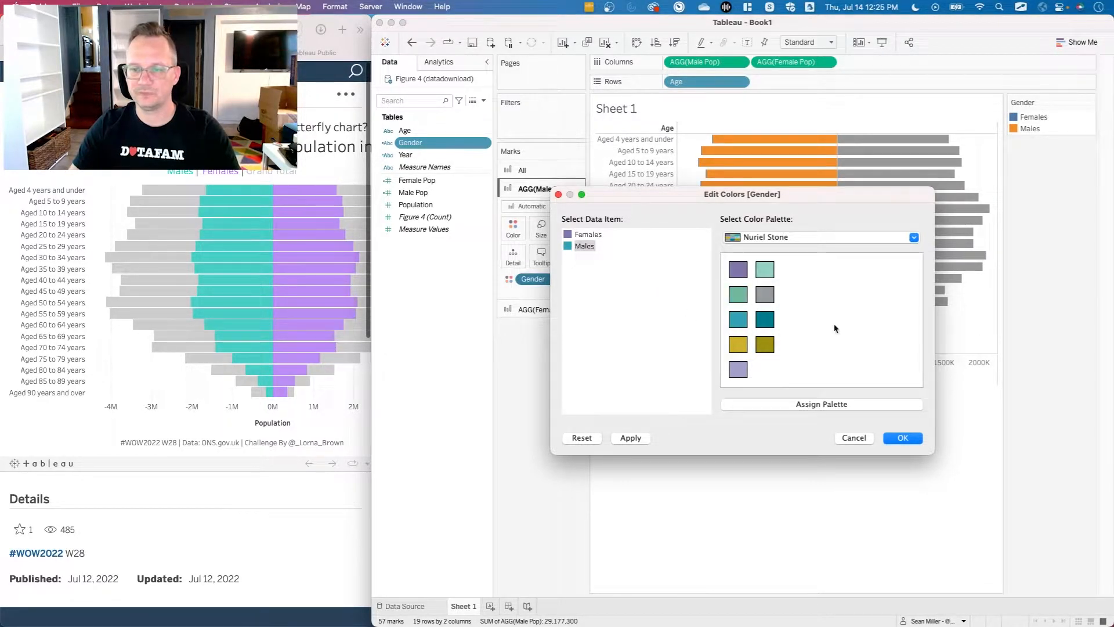
pyautogui.click(629, 438)
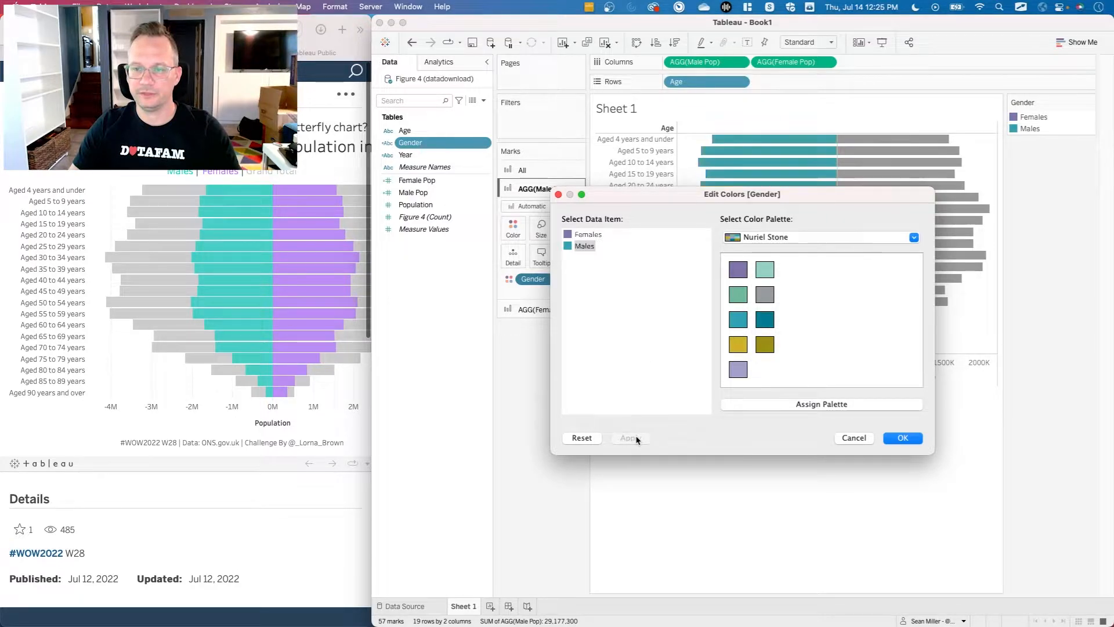
pyautogui.click(845, 436)
# Color the Female Pop marks by the Gender field.
pyautogui.click(540, 309)
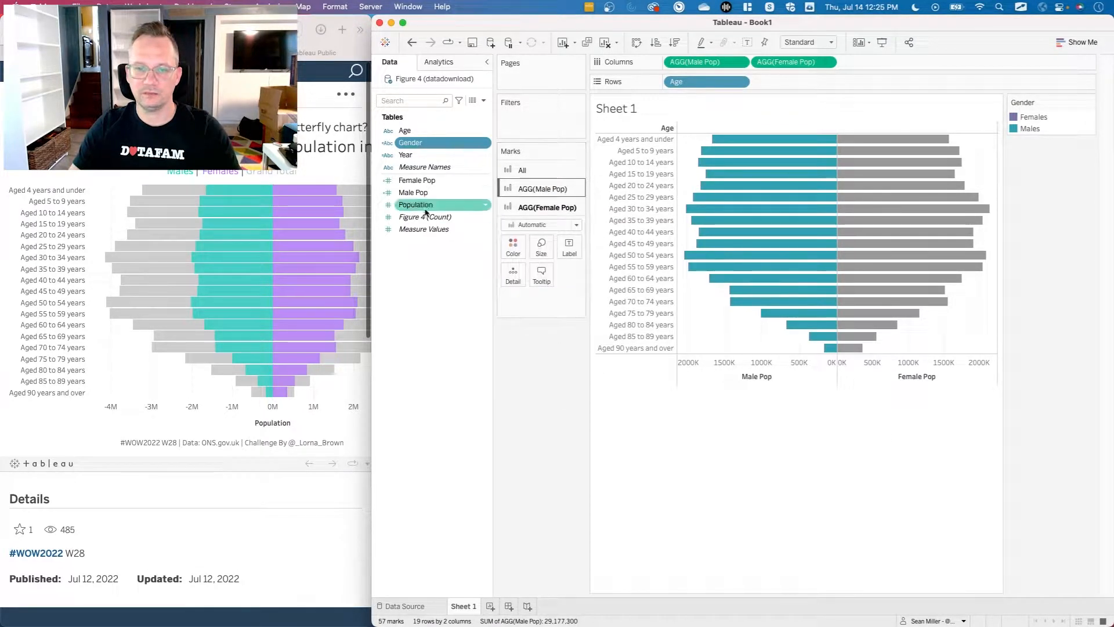
pyautogui.moveTo(409, 142); pyautogui.dragTo(517, 245)
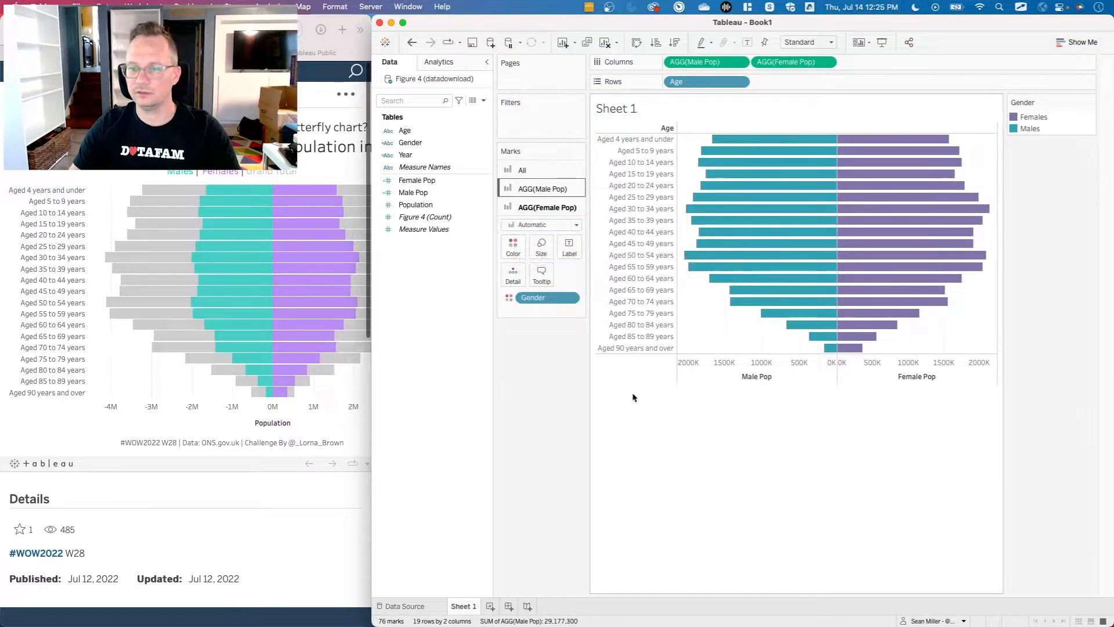
# Set the border of all marks to None.
pyautogui.click(528, 173)
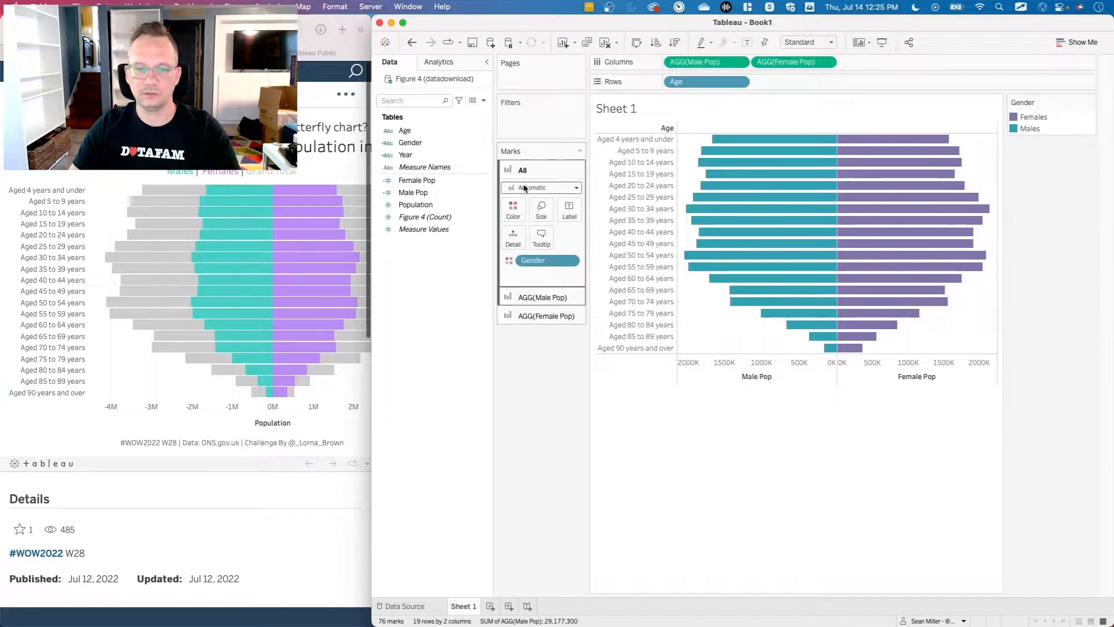
pyautogui.click(512, 210)
pyautogui.click(561, 308)
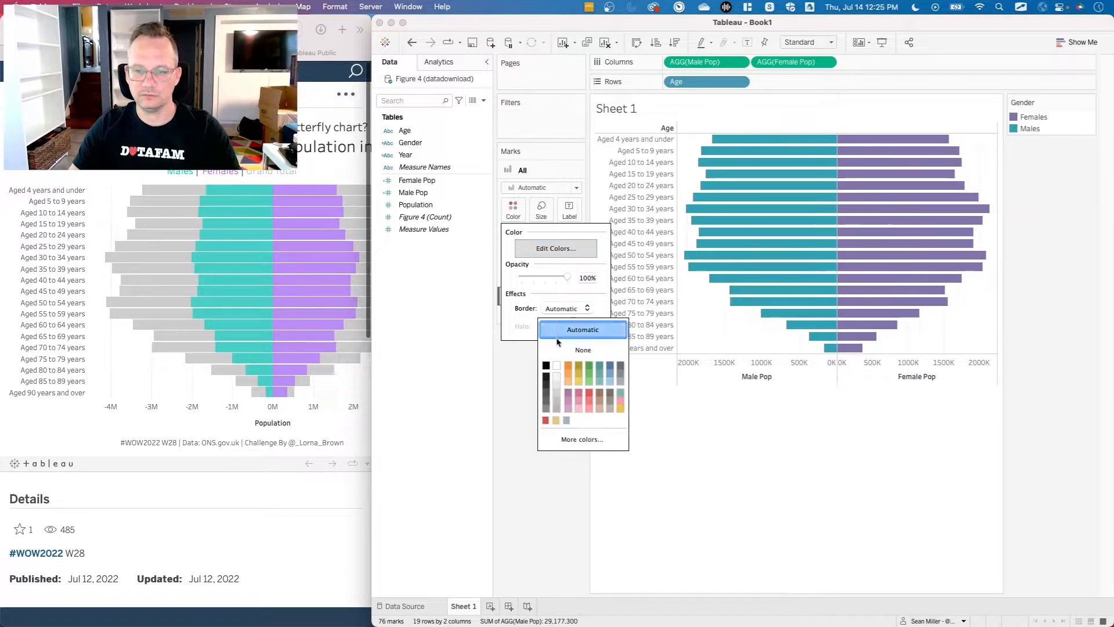
pyautogui.click(582, 349)
pyautogui.click(505, 378)
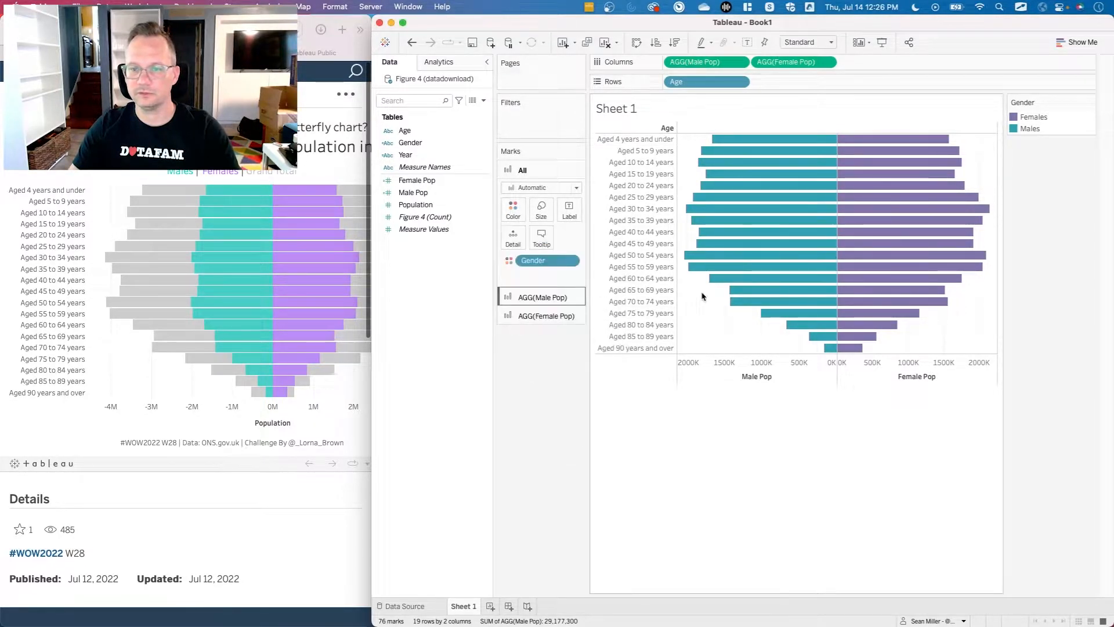
# Remove the Gender field from the color of all marks.
pyautogui.moveTo(735, 305)
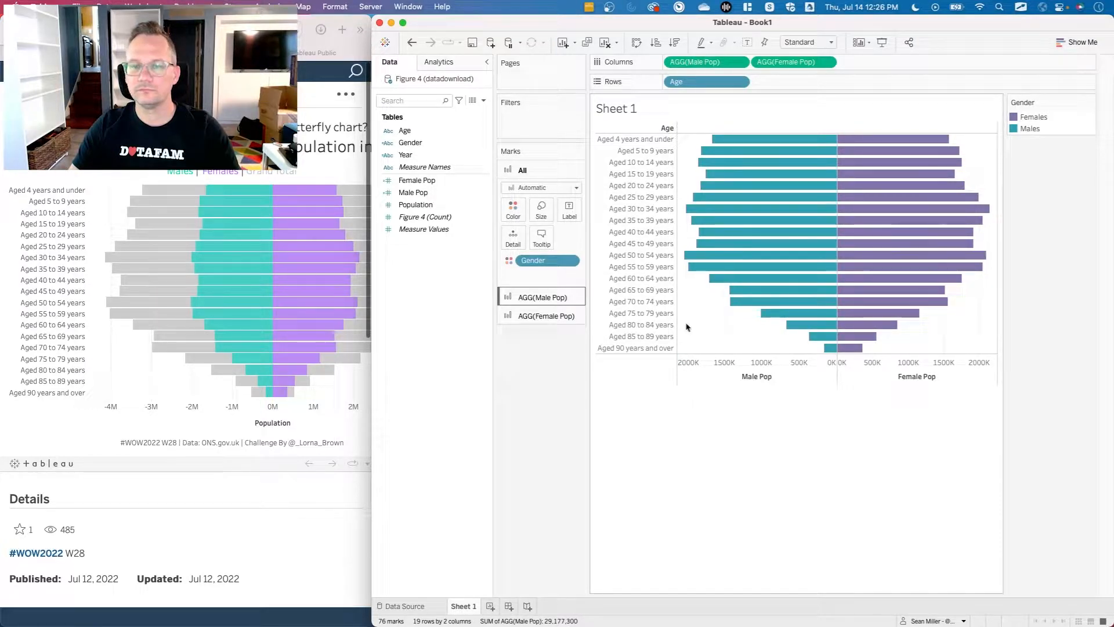
pyautogui.moveTo(941, 140)
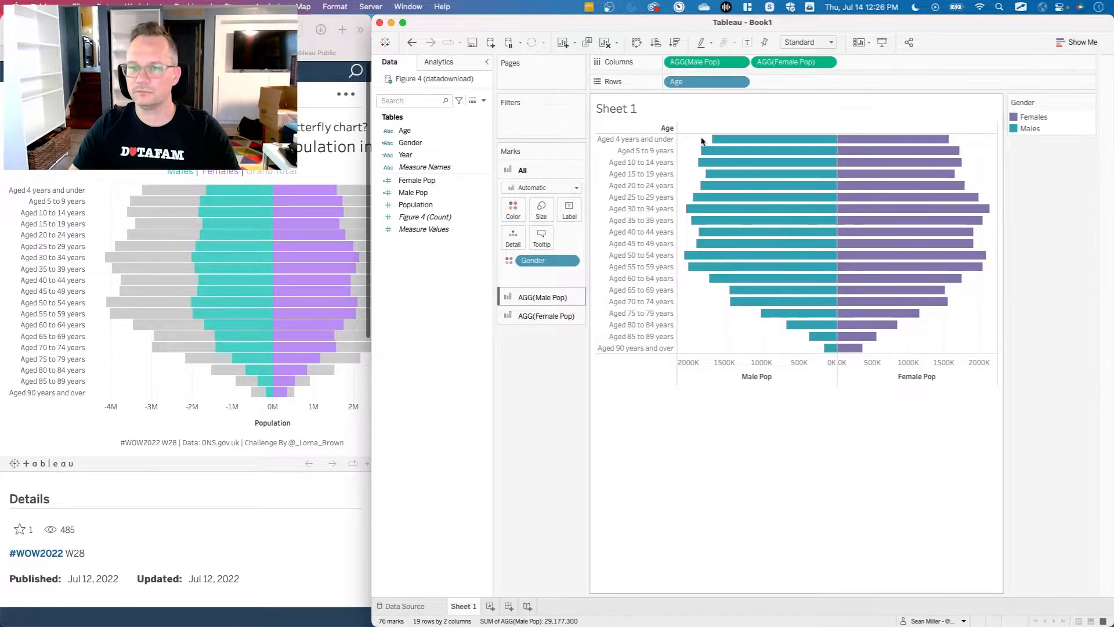
pyautogui.moveTo(710, 143)
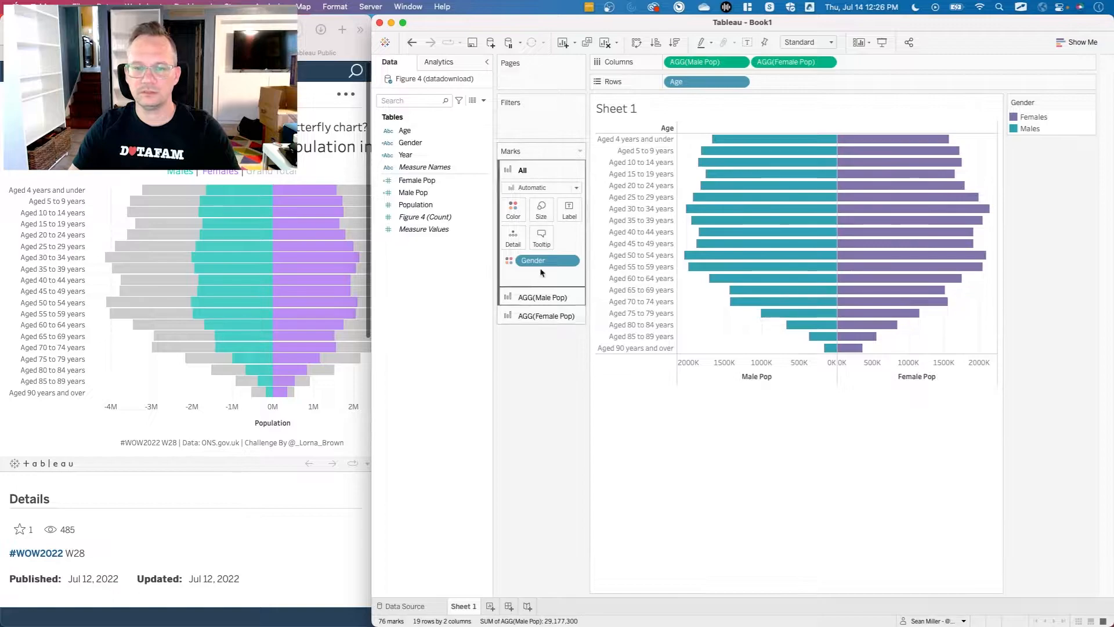
pyautogui.moveTo(534, 260); pyautogui.dragTo(540, 376)
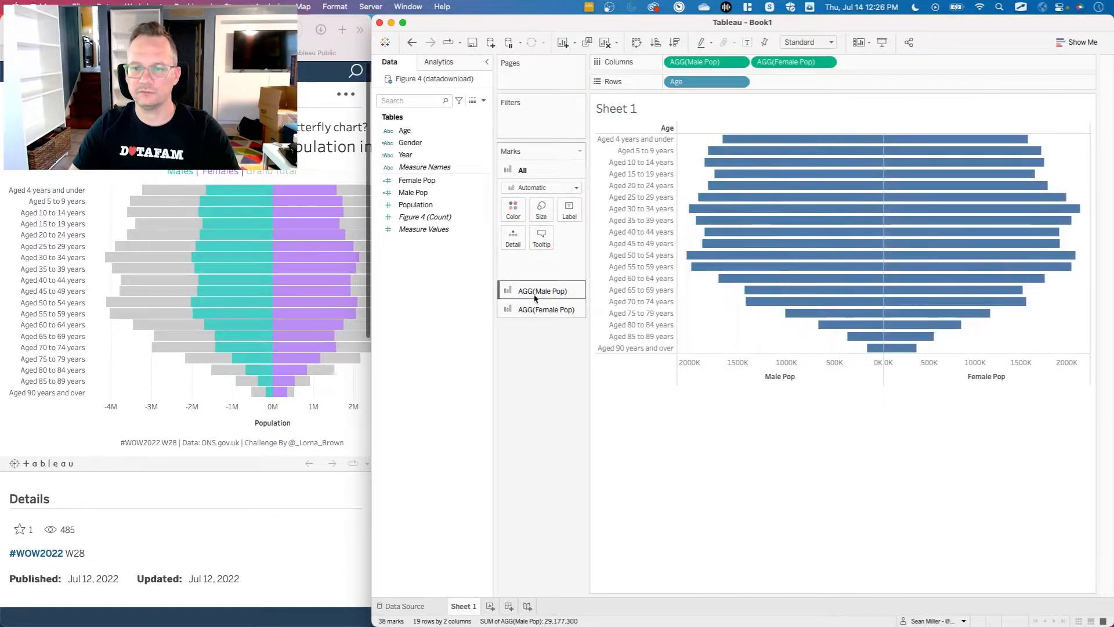
pyautogui.click(513, 216)
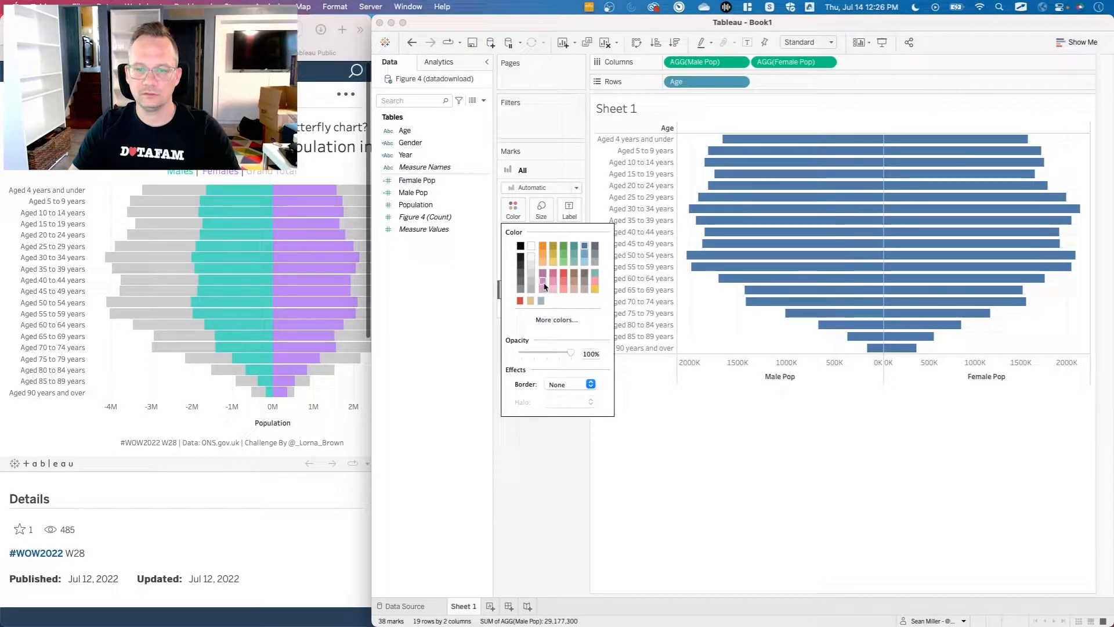
pyautogui.click(471, 275)
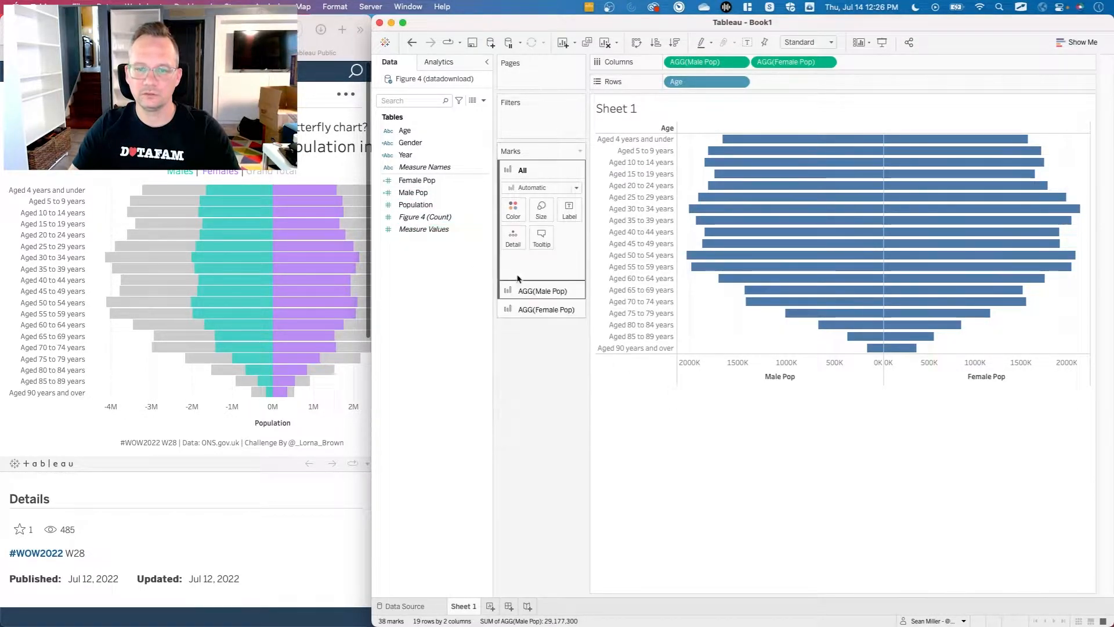
# Give the Male Pop bars a fixed teal color.
pyautogui.click(546, 291)
pyautogui.click(514, 228)
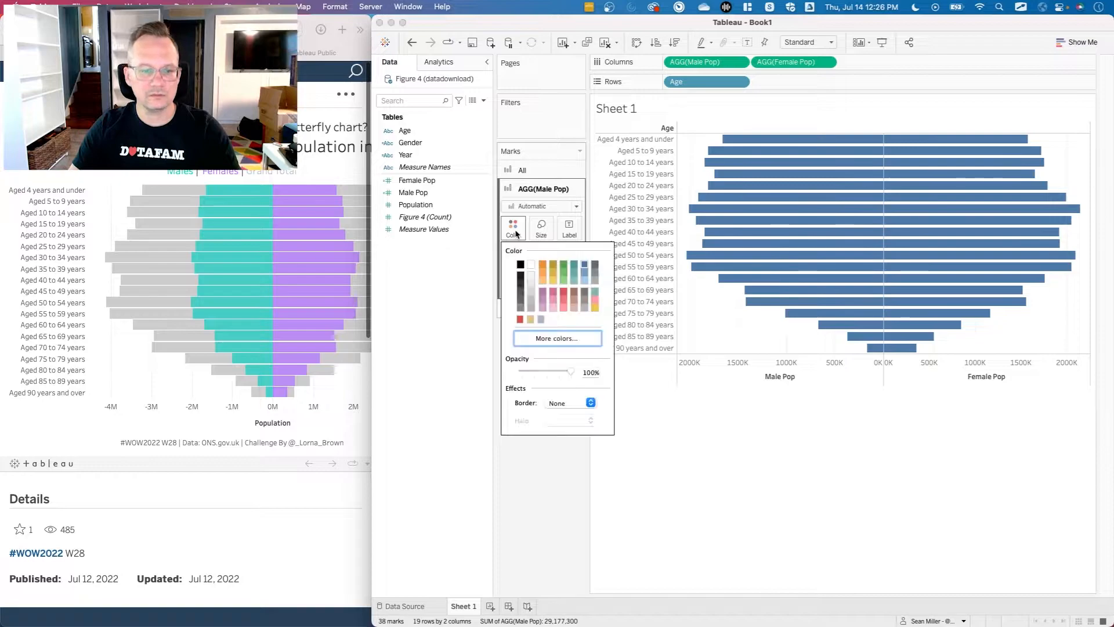
pyautogui.click(594, 293)
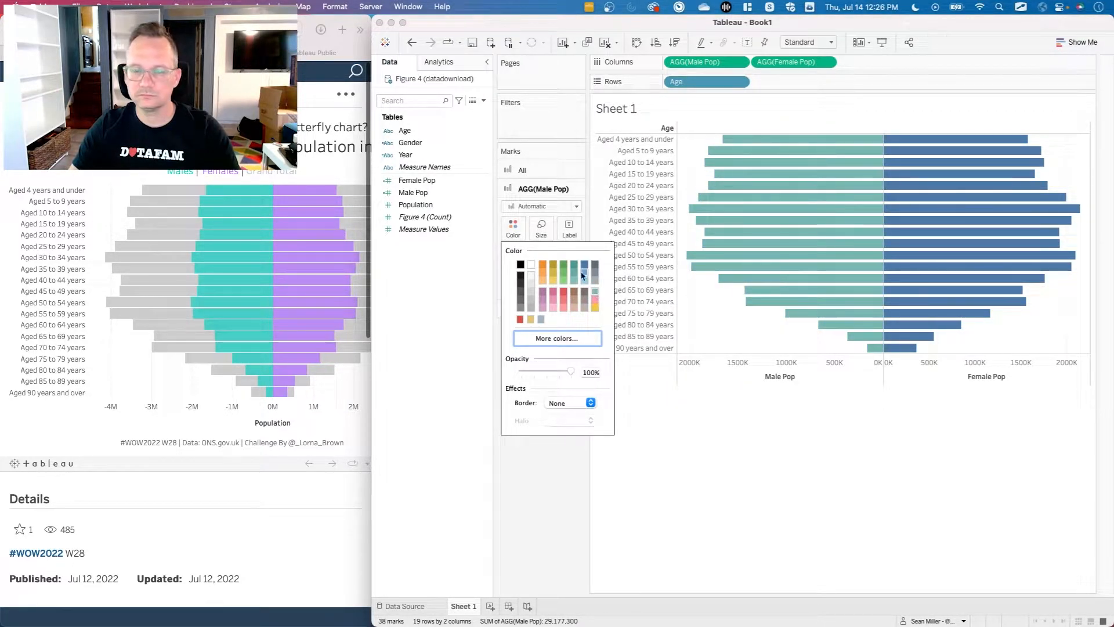
pyautogui.click(481, 235)
# Give the Female Pop bars a fixed purple color.
pyautogui.click(533, 311)
pyautogui.click(513, 246)
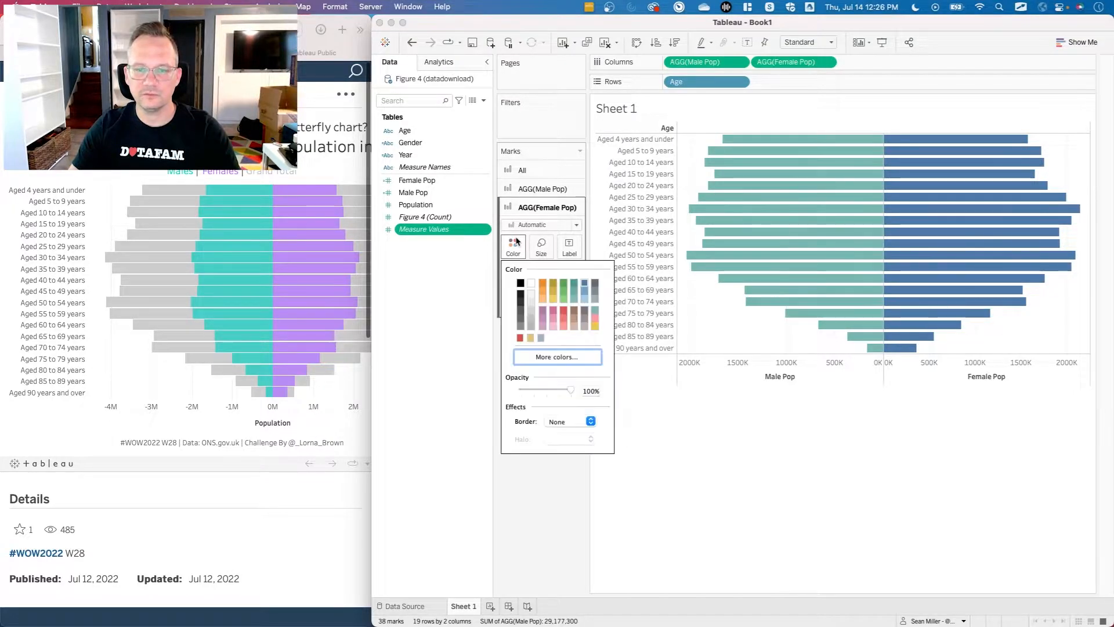
pyautogui.click(544, 312)
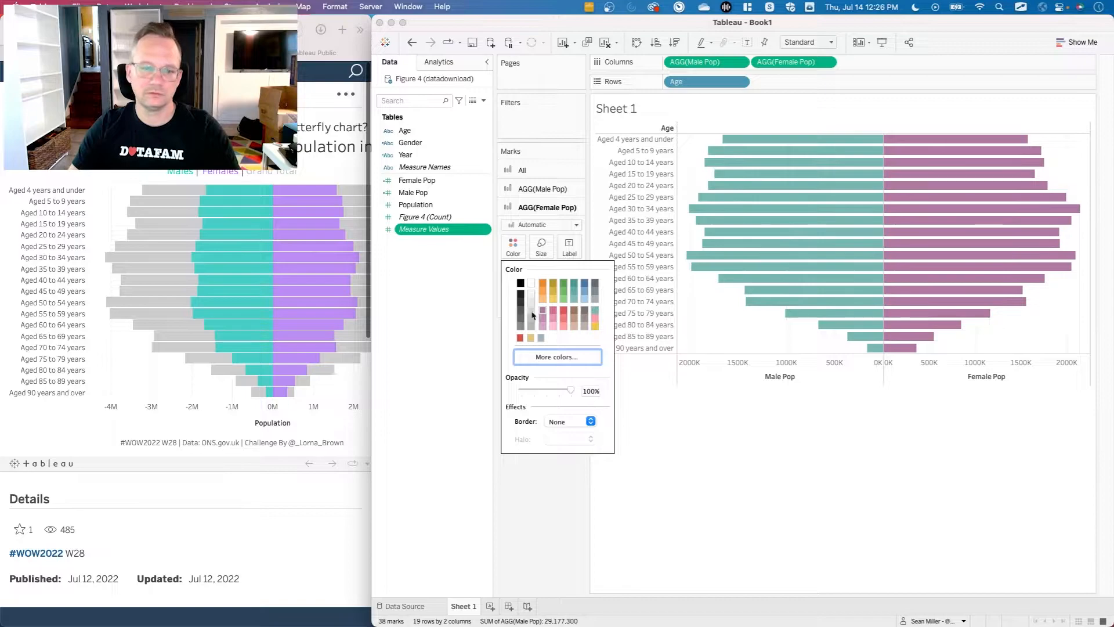
pyautogui.click(847, 397)
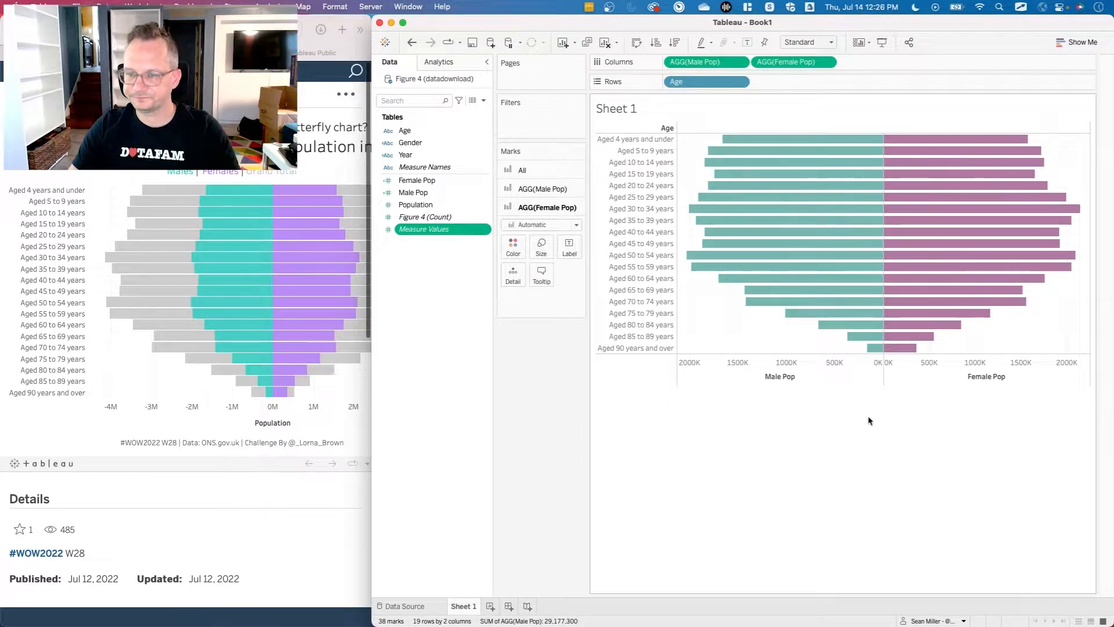
# Create a calculated field with the formula { EXCLUDE [Gender]:SUM([Population])} and save it under its default name.
pyautogui.click(442, 287)
pyautogui.rightClick(443, 287)
pyautogui.click(456, 291)
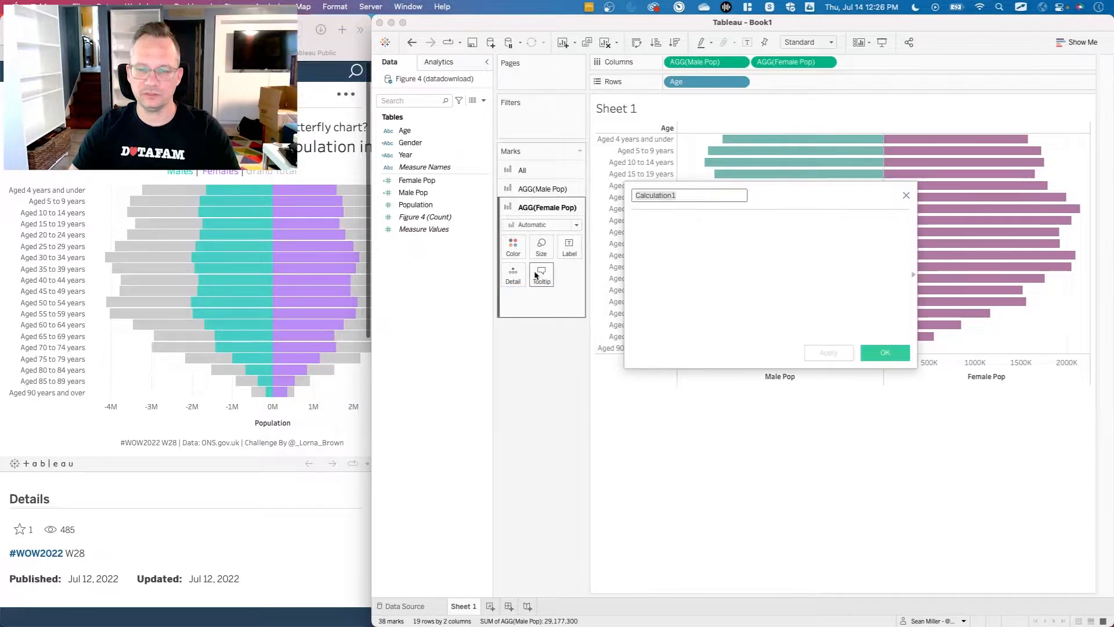
pyautogui.write('exc')
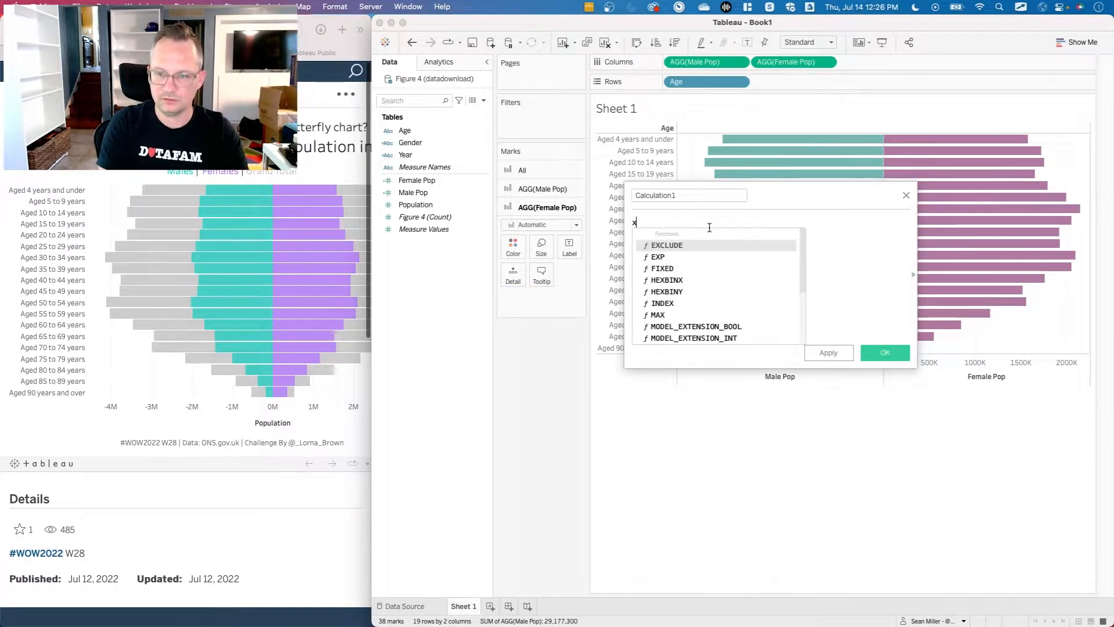
pyautogui.click(710, 232)
pyautogui.write('ge')
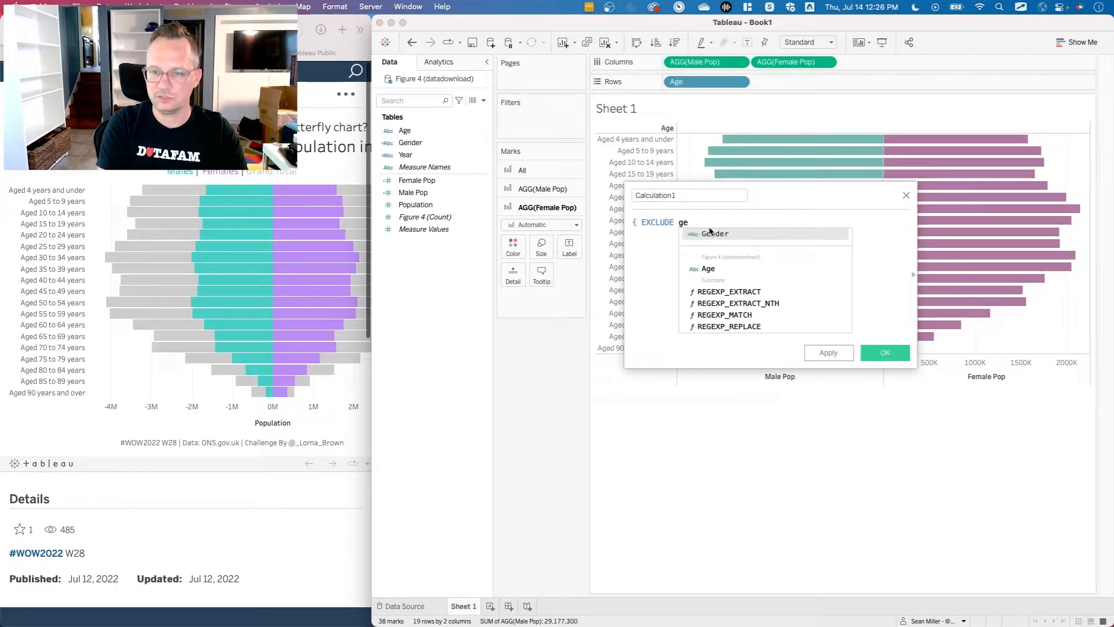
pyautogui.write('n')
pyautogui.click(709, 232)
pyautogui.write(':sum')
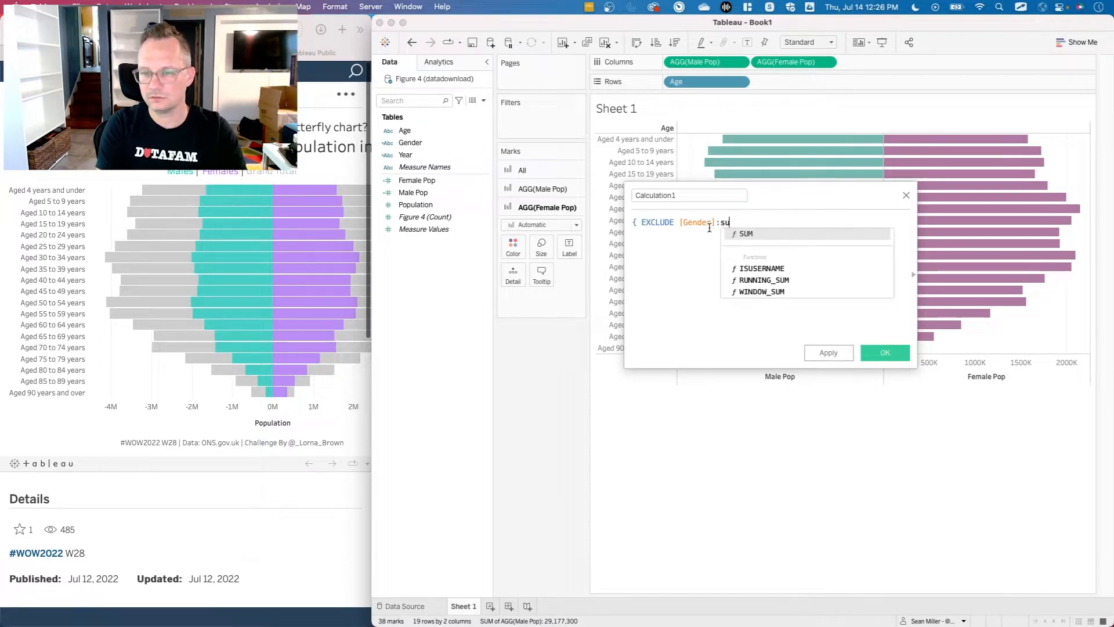
pyautogui.press('Return')
pyautogui.write('pop')
pyautogui.press('Return')
pyautogui.write('}')
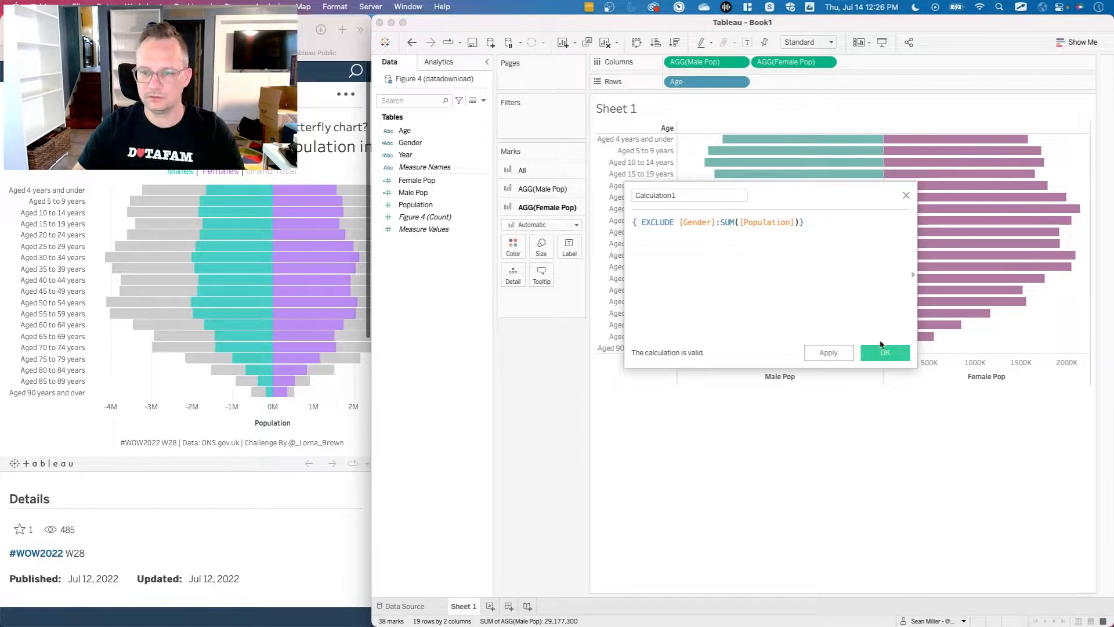
pyautogui.click(879, 352)
# Add Calculation1 as a dual axis with Male Pop and synchronize the two axes.
pyautogui.moveTo(417, 180); pyautogui.dragTo(734, 167)
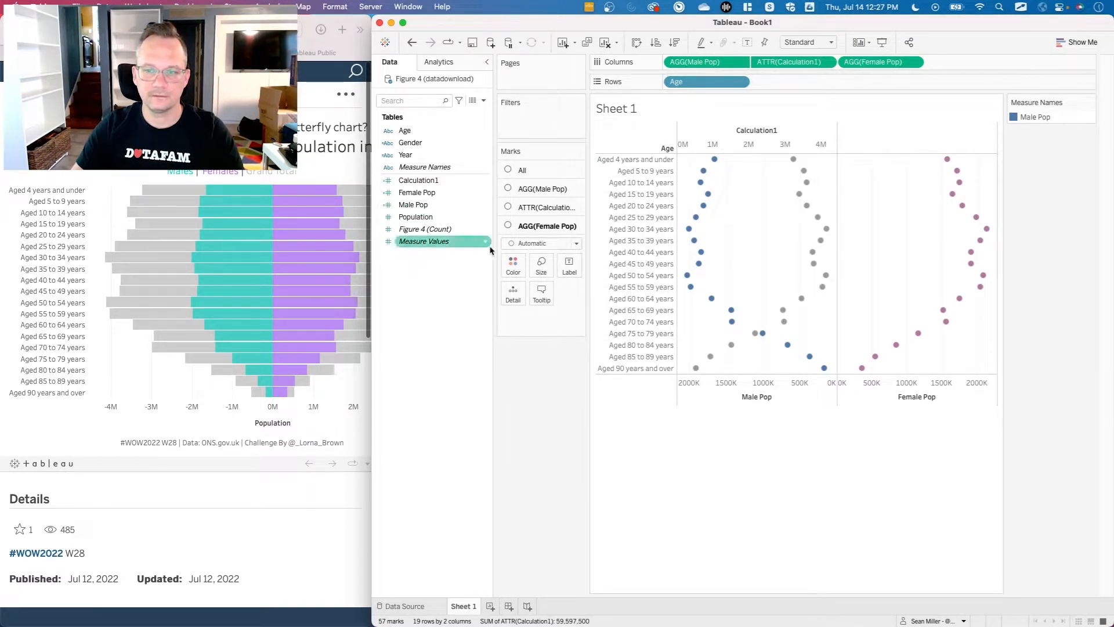
pyautogui.rightClick(756, 139)
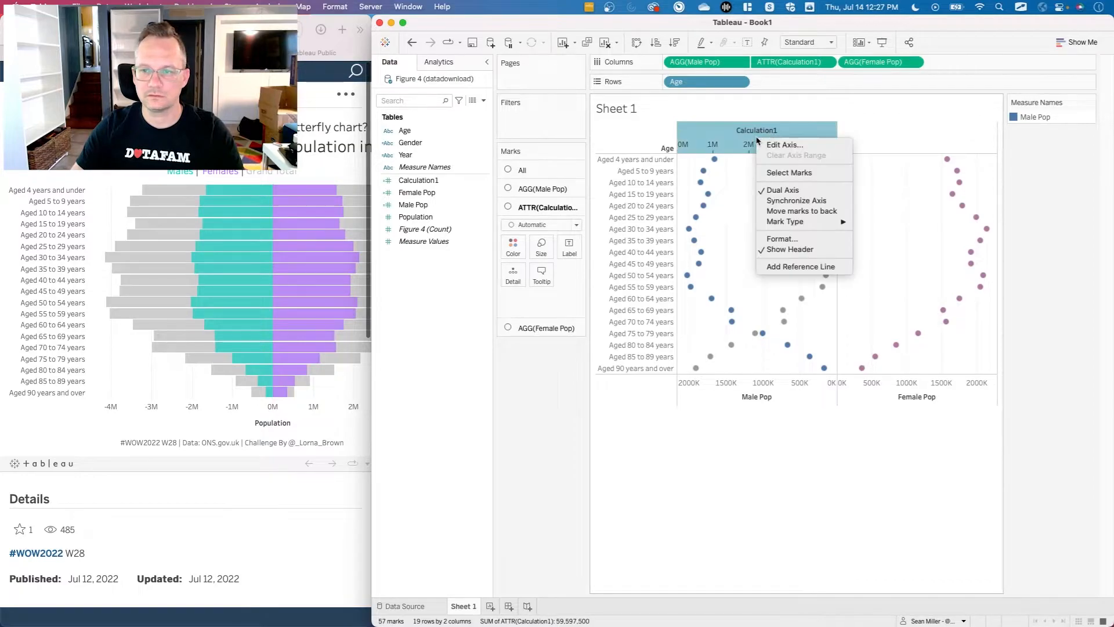
pyautogui.click(785, 201)
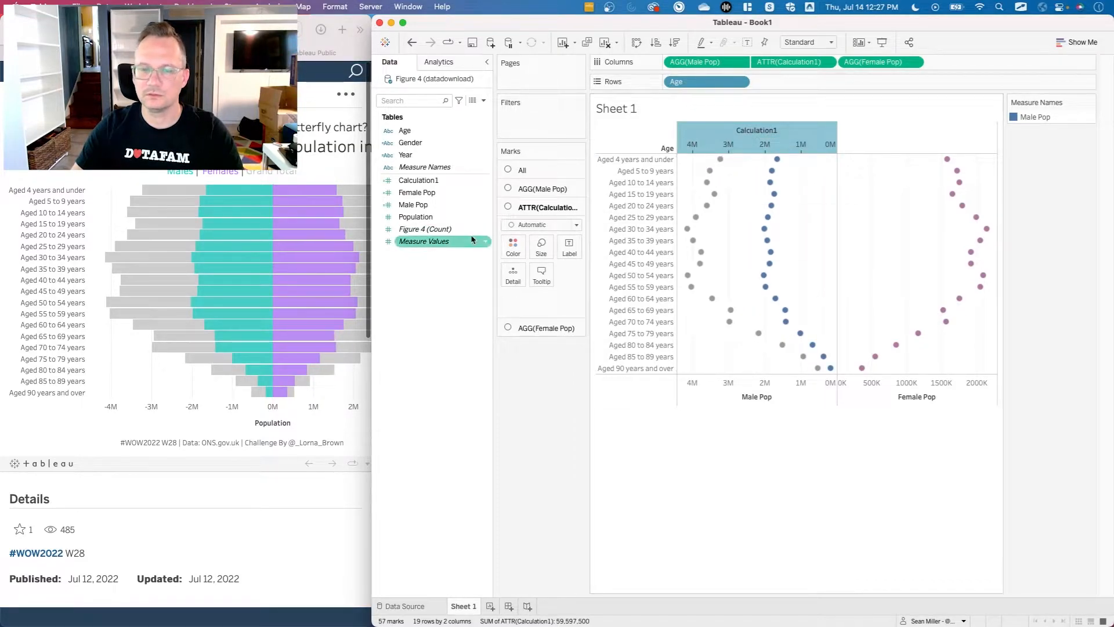
# Add Calculation1 as a dual axis with Female Pop and synchronize the two axes.
pyautogui.moveTo(443, 186); pyautogui.dragTo(925, 144)
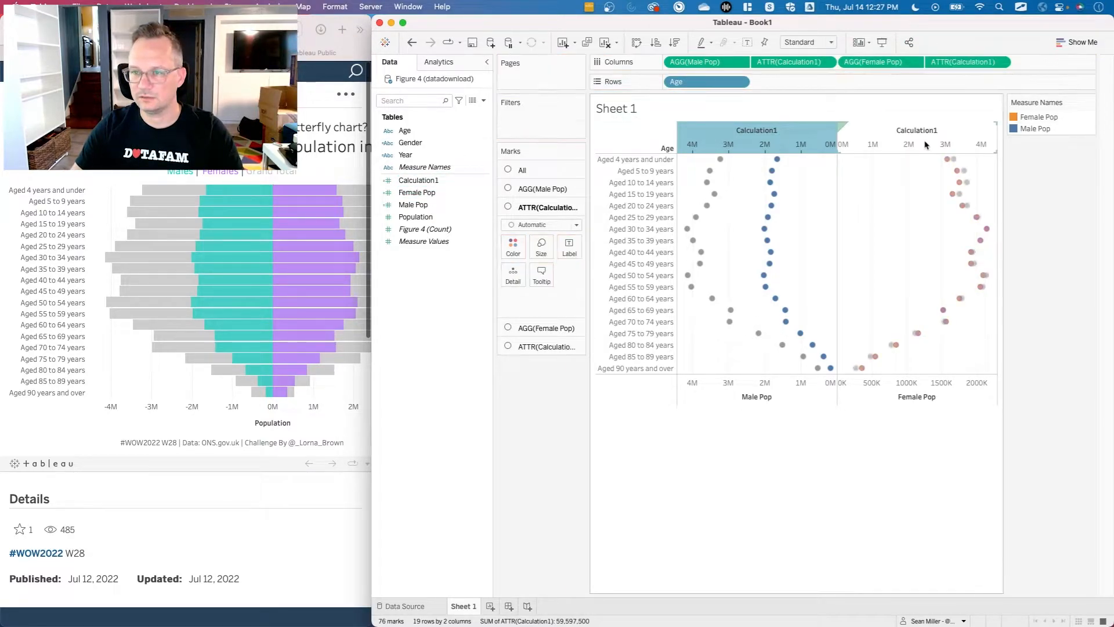
pyautogui.rightClick(891, 139)
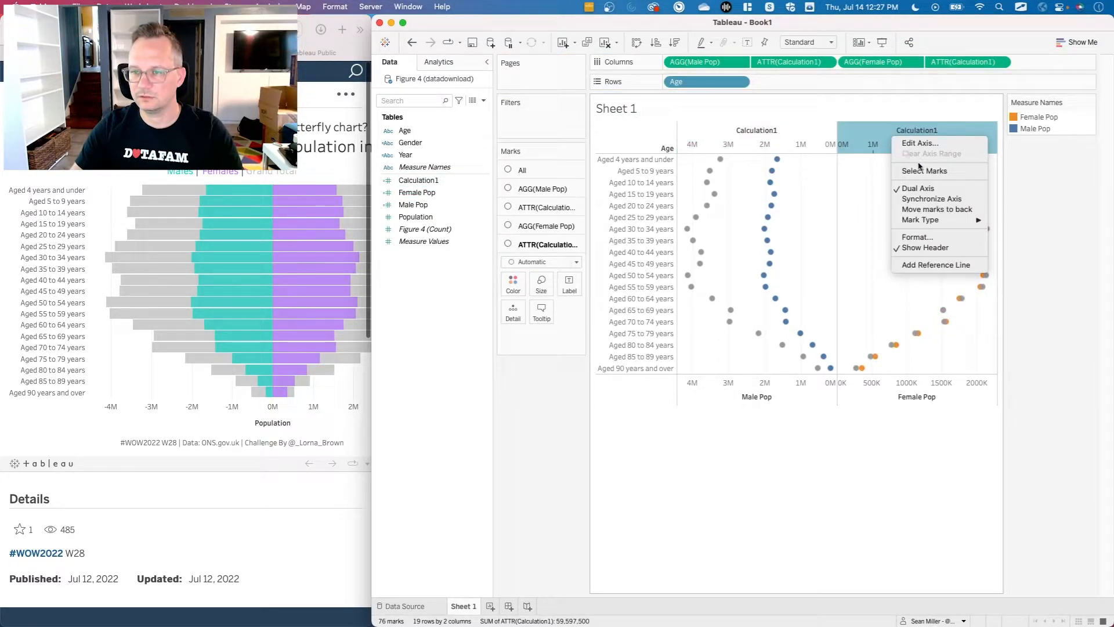
pyautogui.click(931, 200)
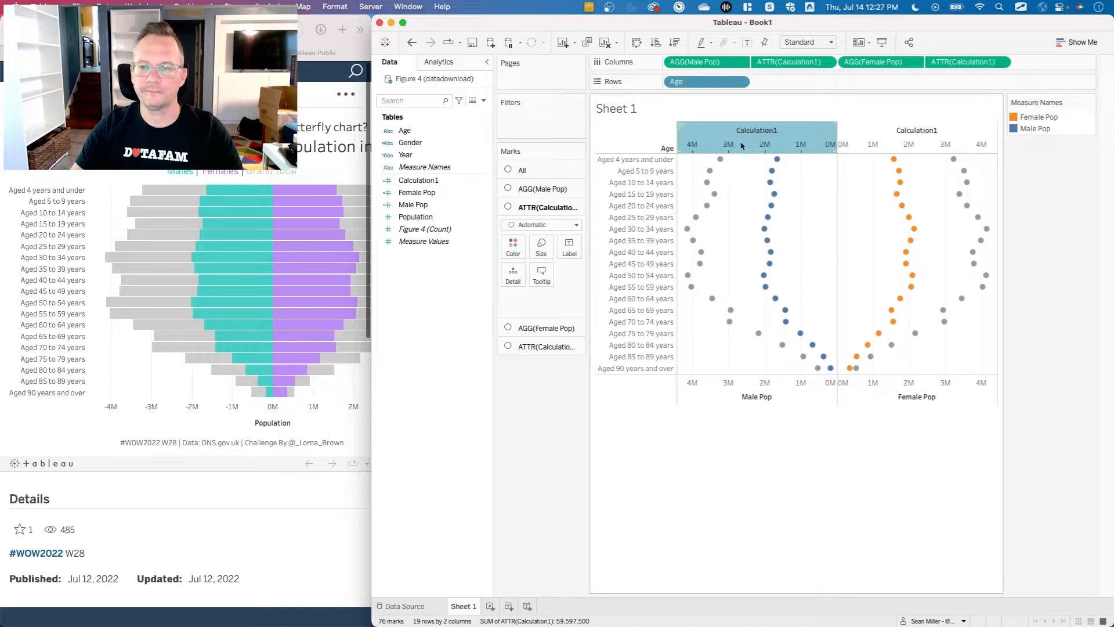
# Rename the Calculation1 calculated field as Total Population.
pyautogui.click(441, 180)
pyautogui.rightClick(442, 180)
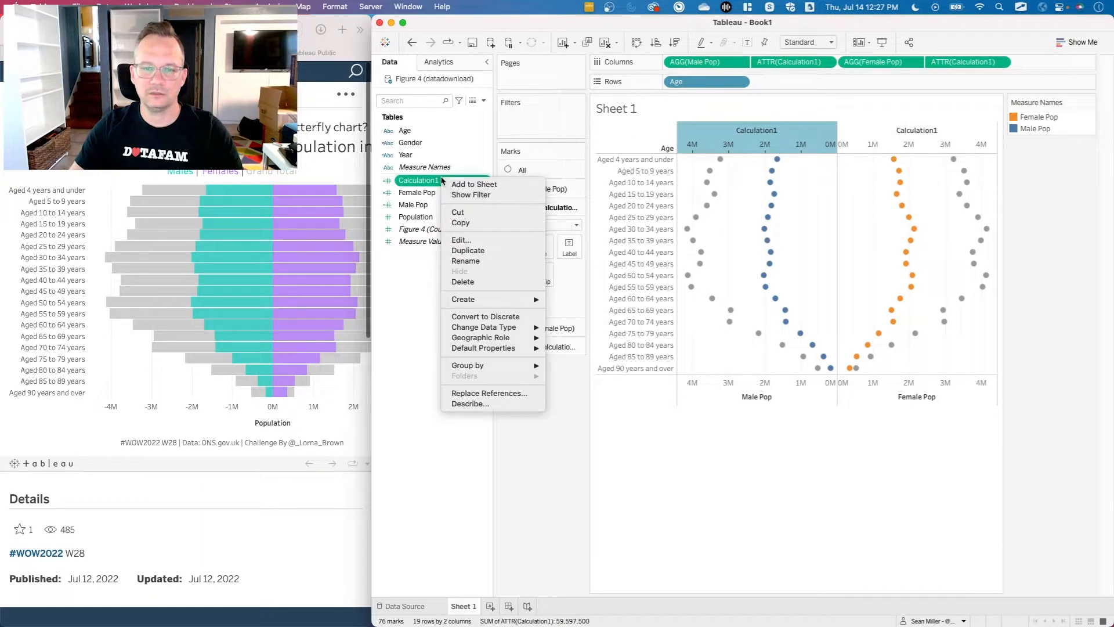
pyautogui.click(472, 242)
pyautogui.doubleClick(665, 195)
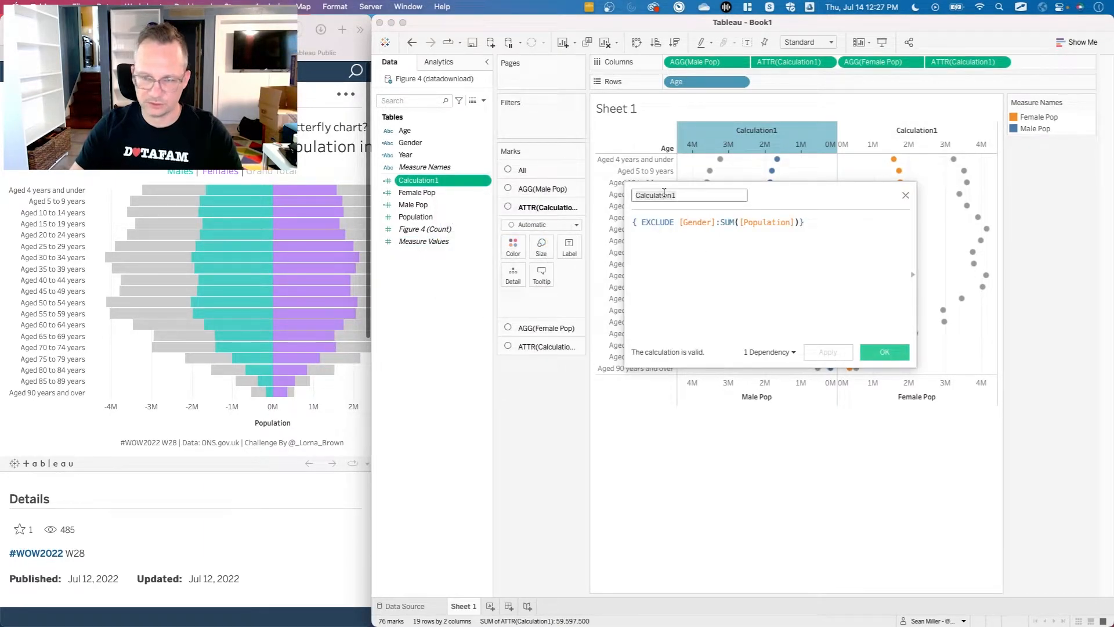
pyautogui.write('Total Pop')
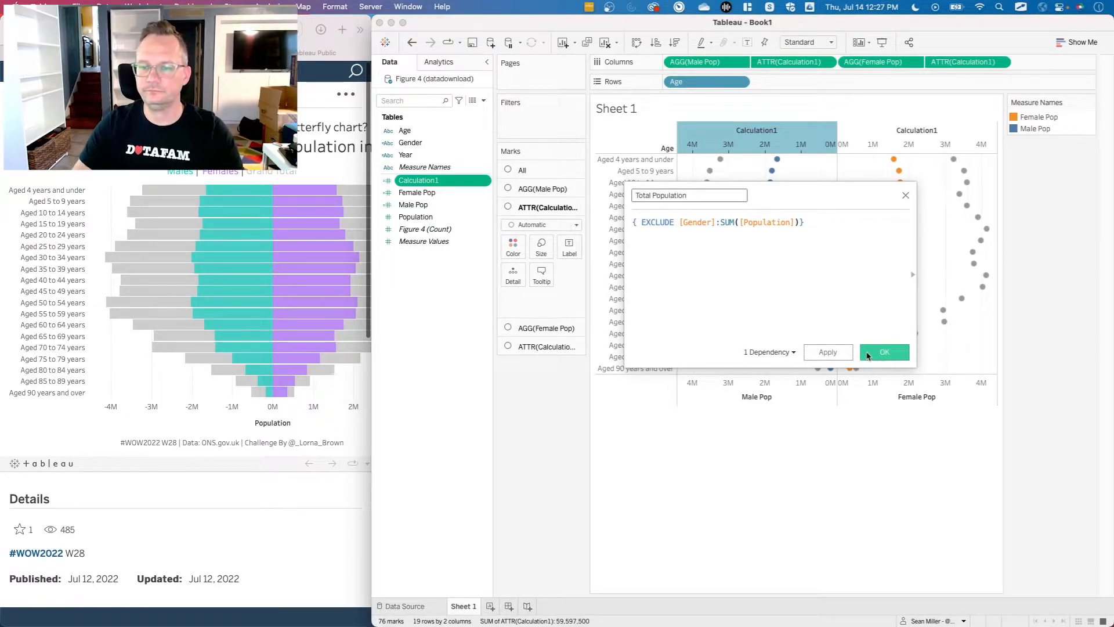
pyautogui.click(834, 352)
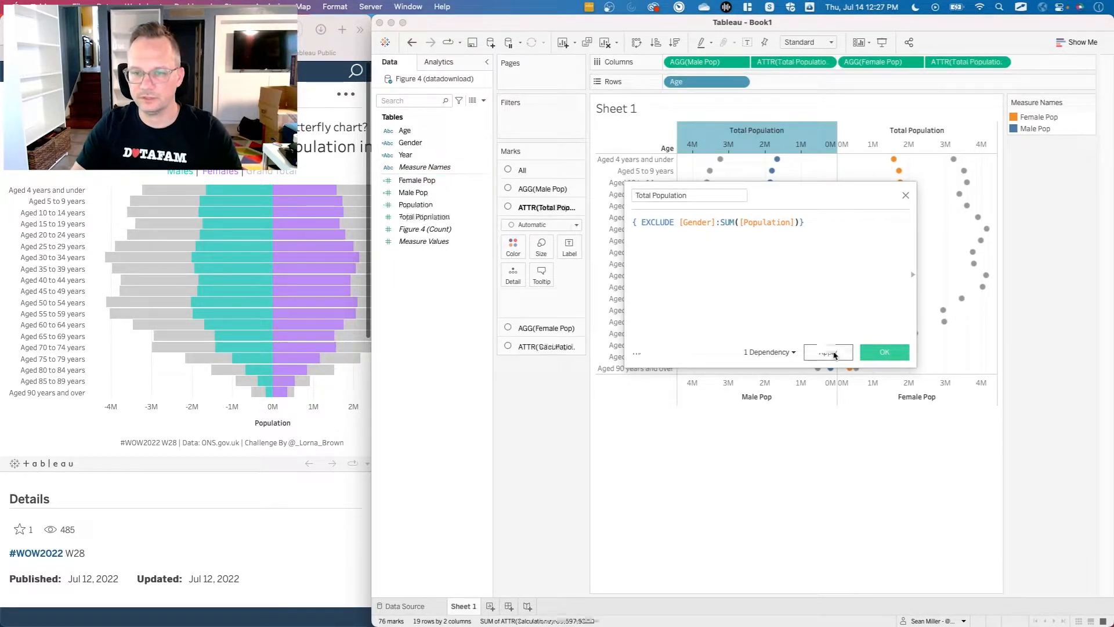
pyautogui.click(874, 360)
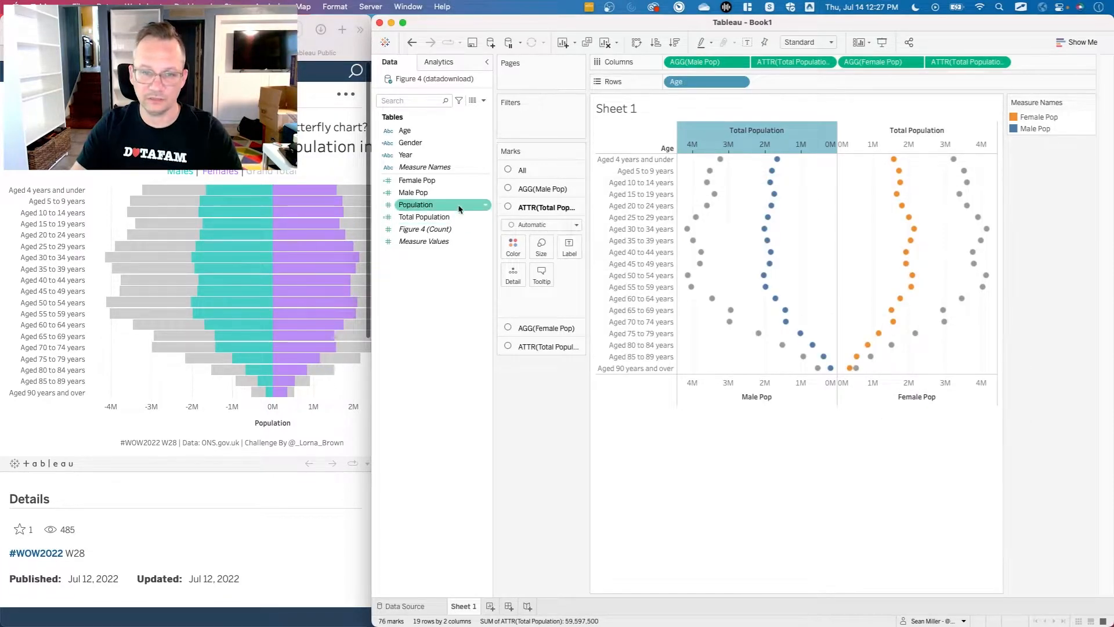
# Review the formulas of the Female Pop and Total Population calculated fields without changing them.
pyautogui.rightClick(437, 184)
pyautogui.click(465, 246)
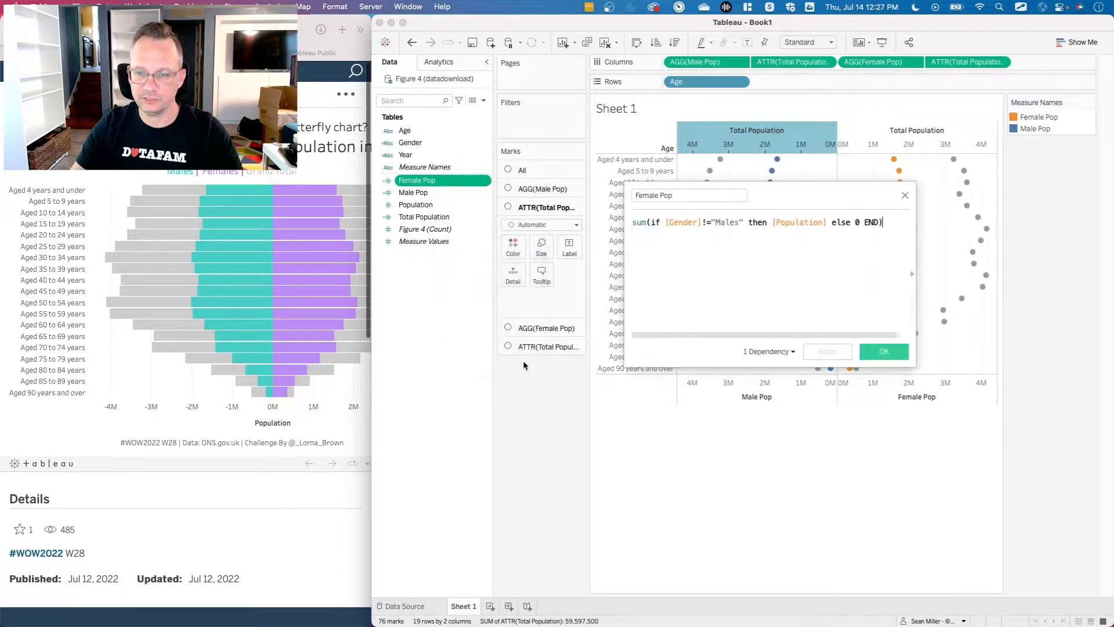
pyautogui.click(904, 195)
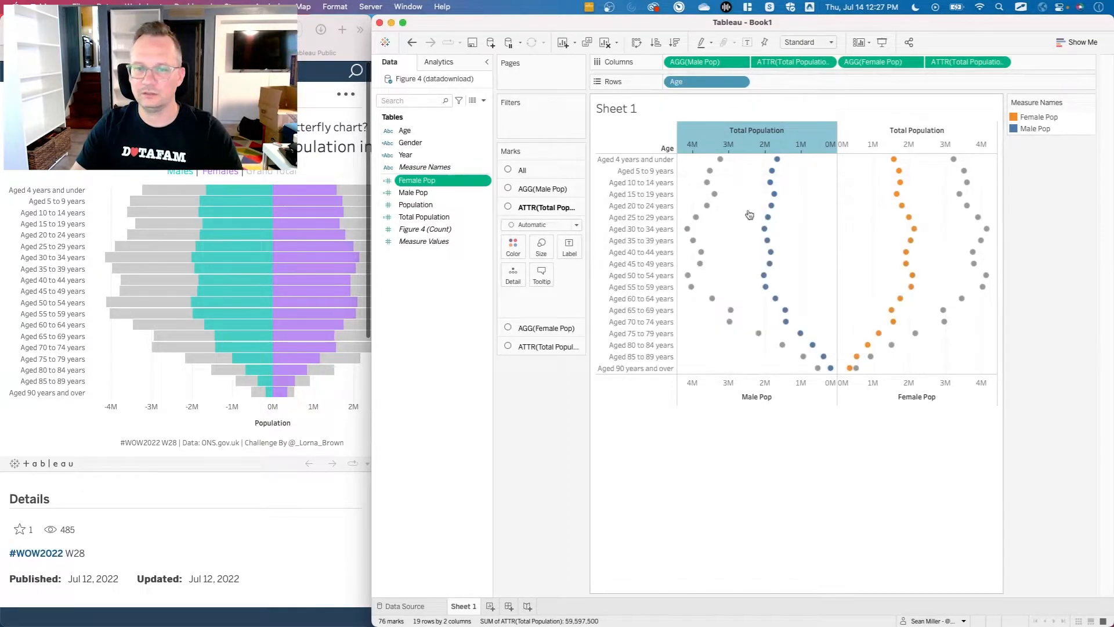
pyautogui.rightClick(432, 217)
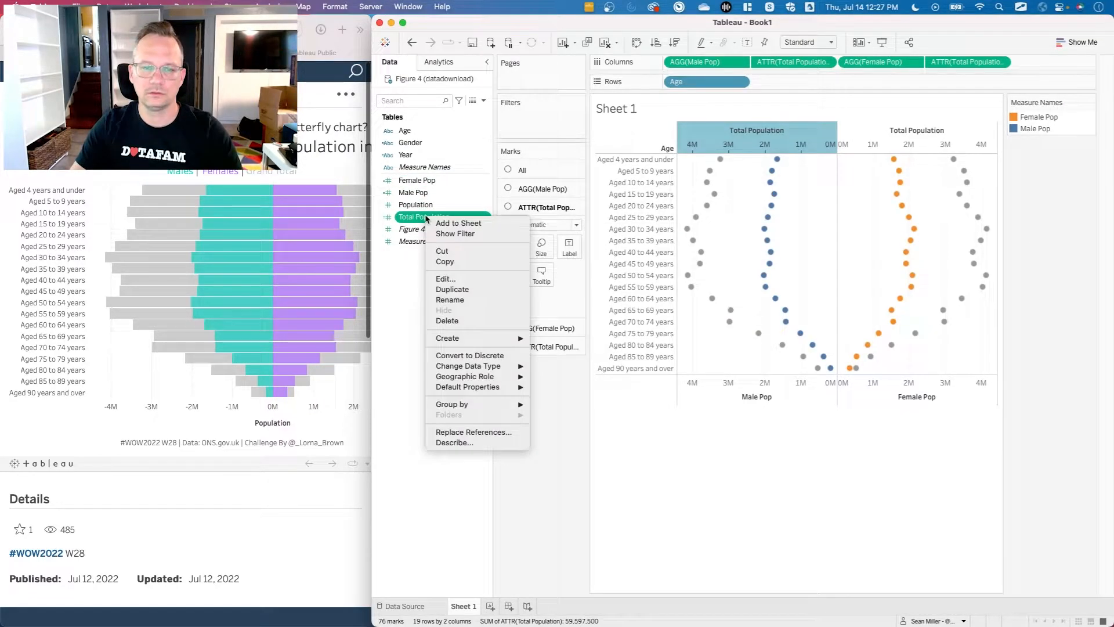
pyautogui.click(450, 281)
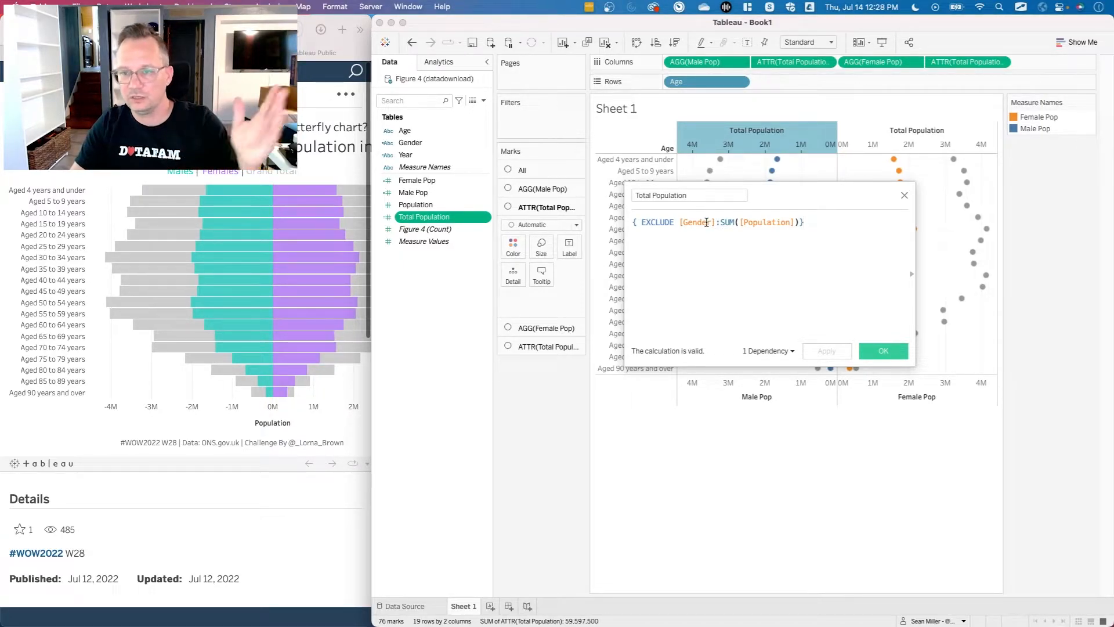
pyautogui.click(904, 196)
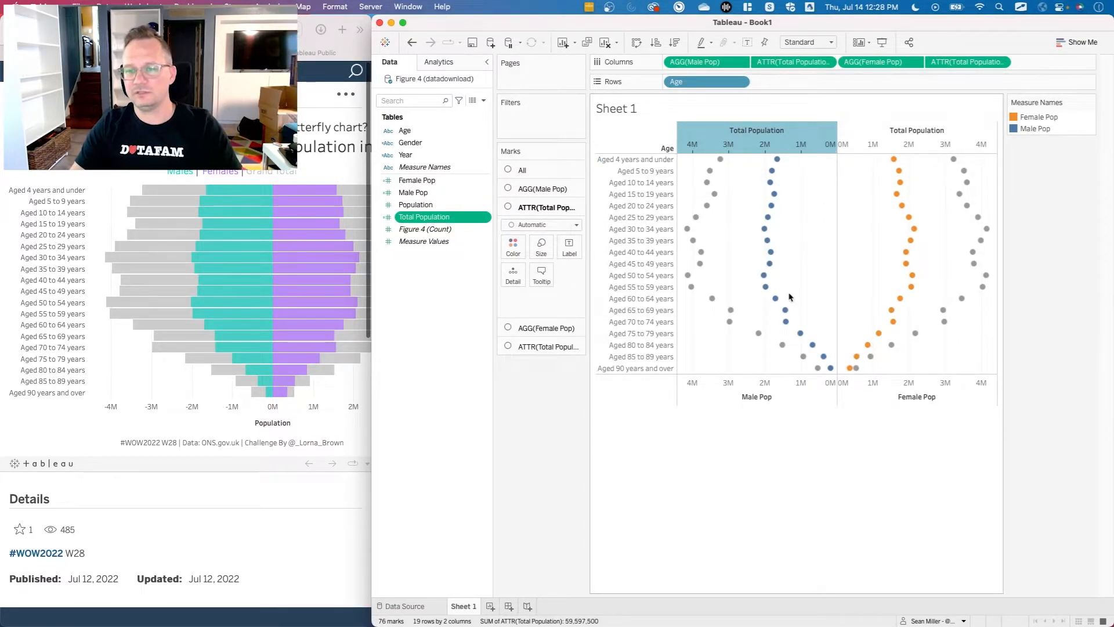
# Remove the Measure Names coloring from all marks and set the mark type of all measures to Bar.
pyautogui.click(556, 171)
pyautogui.click(540, 291)
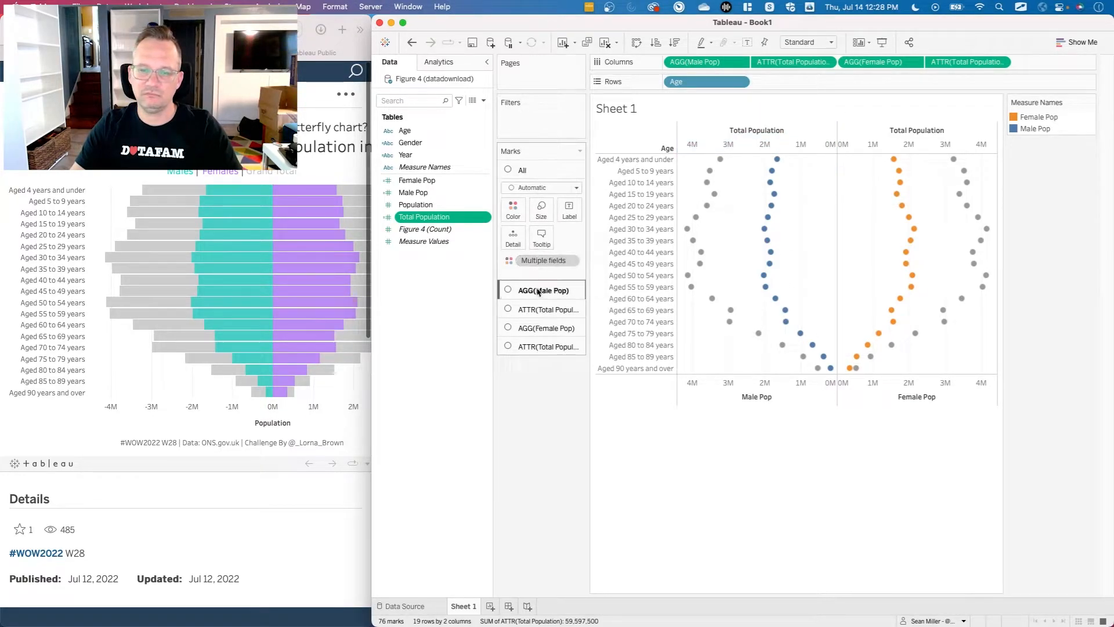
pyautogui.click(539, 309)
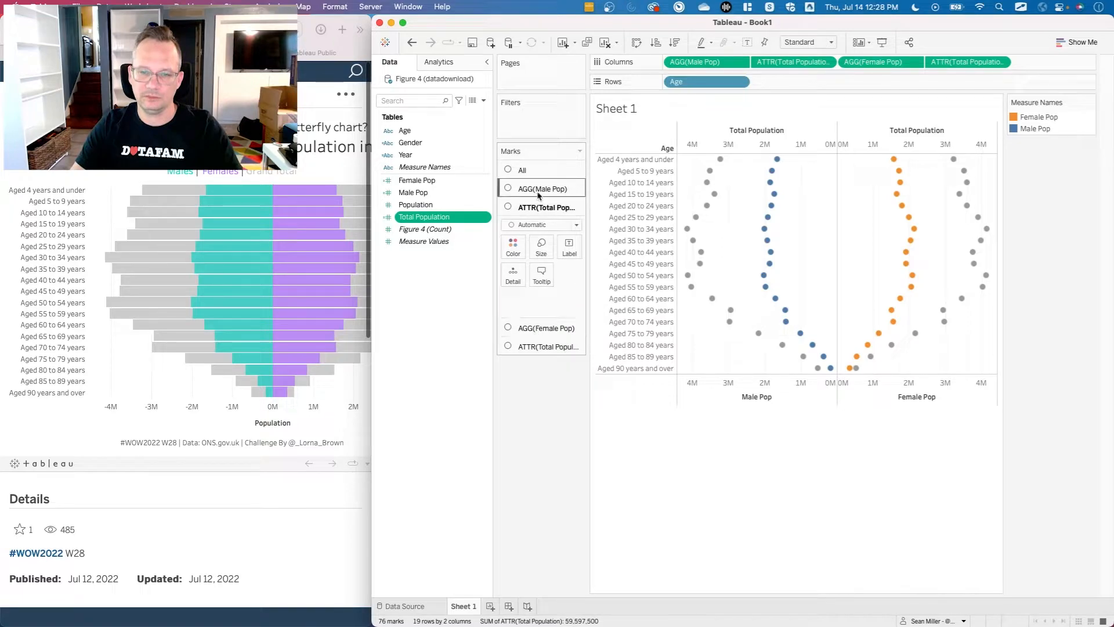
pyautogui.click(525, 170)
pyautogui.moveTo(531, 259); pyautogui.dragTo(530, 447)
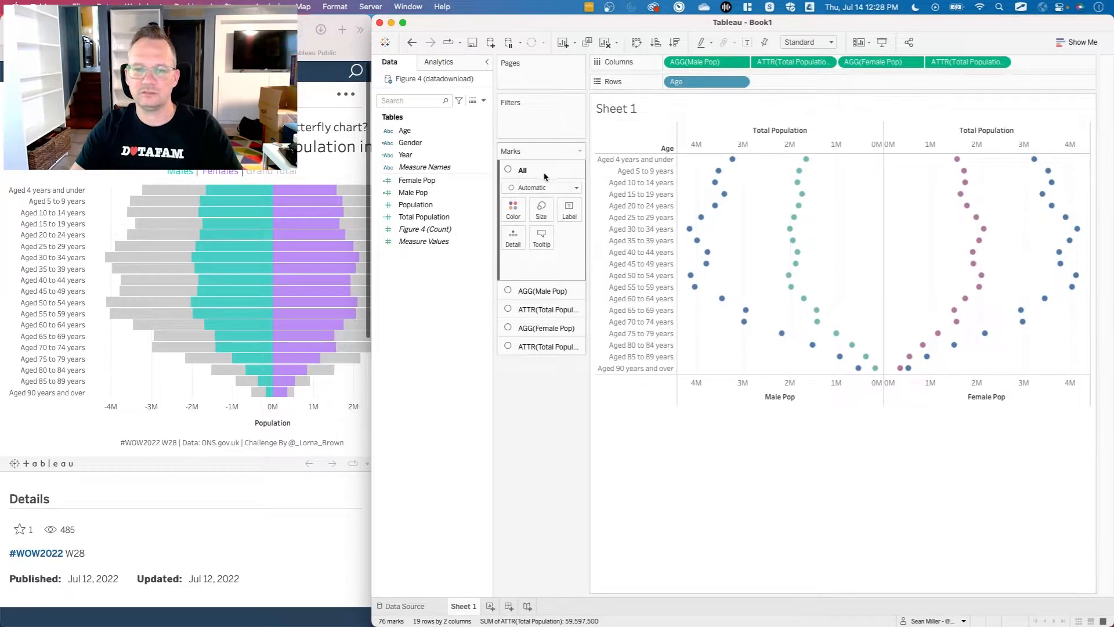
pyautogui.click(543, 188)
pyautogui.click(542, 215)
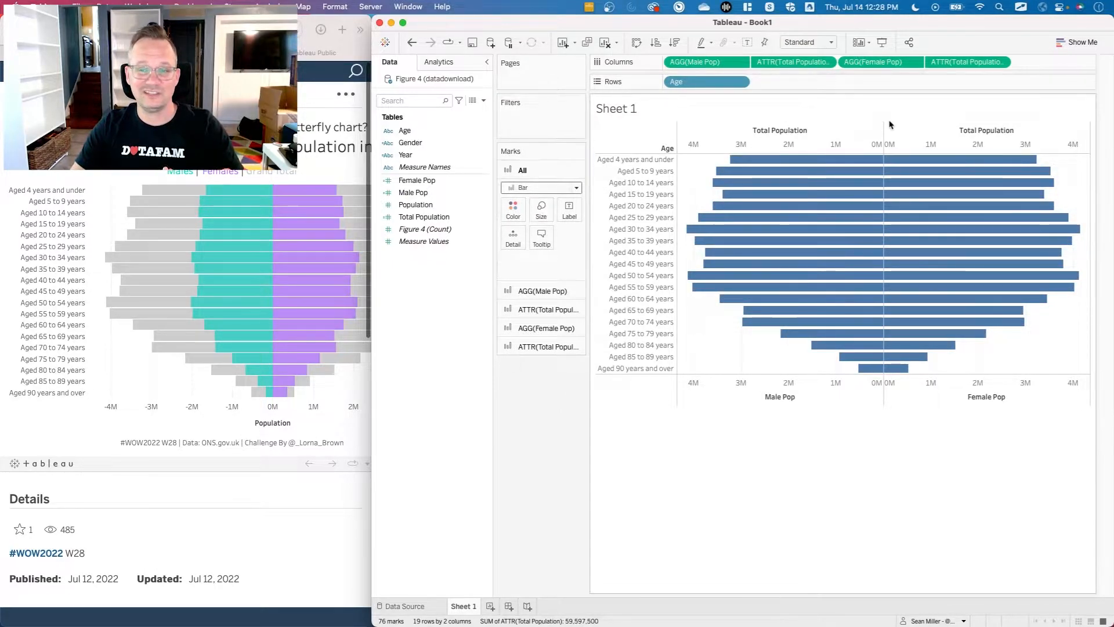
# Try a light gray color on the bars of all measures at once, and undo it.
pyautogui.click(513, 210)
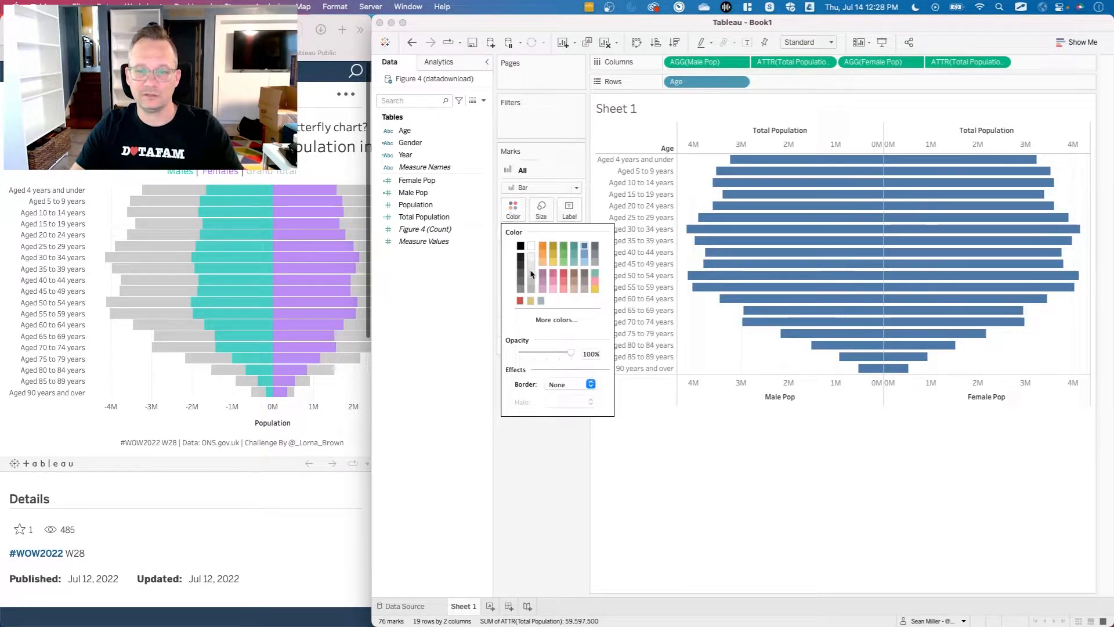
pyautogui.click(530, 290)
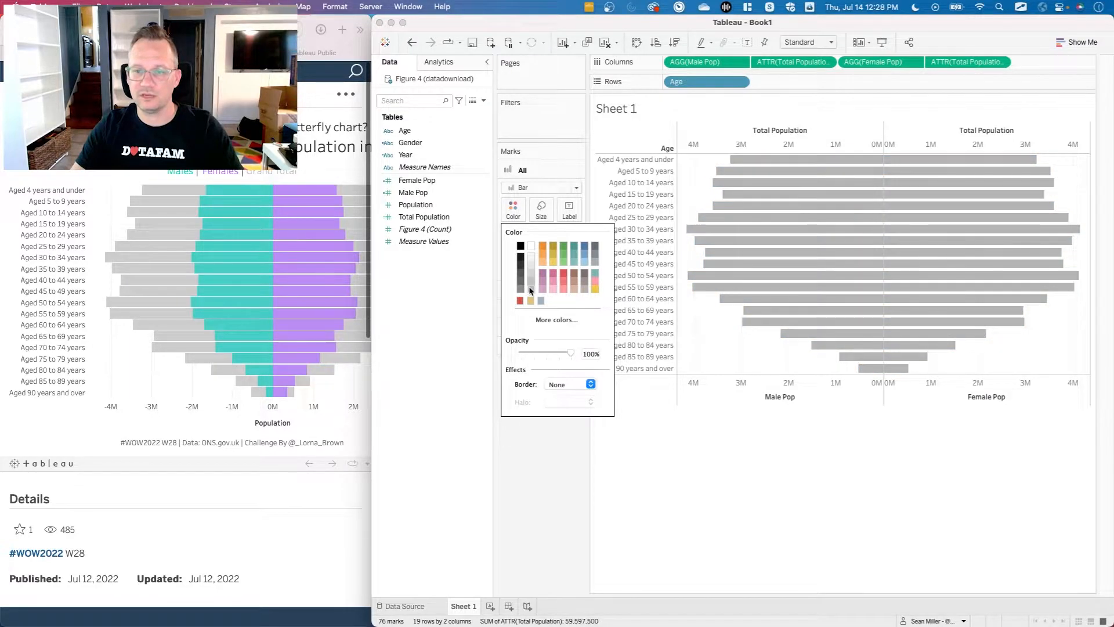
pyautogui.click(544, 499)
pyautogui.hotkey('ctrl', 'z')
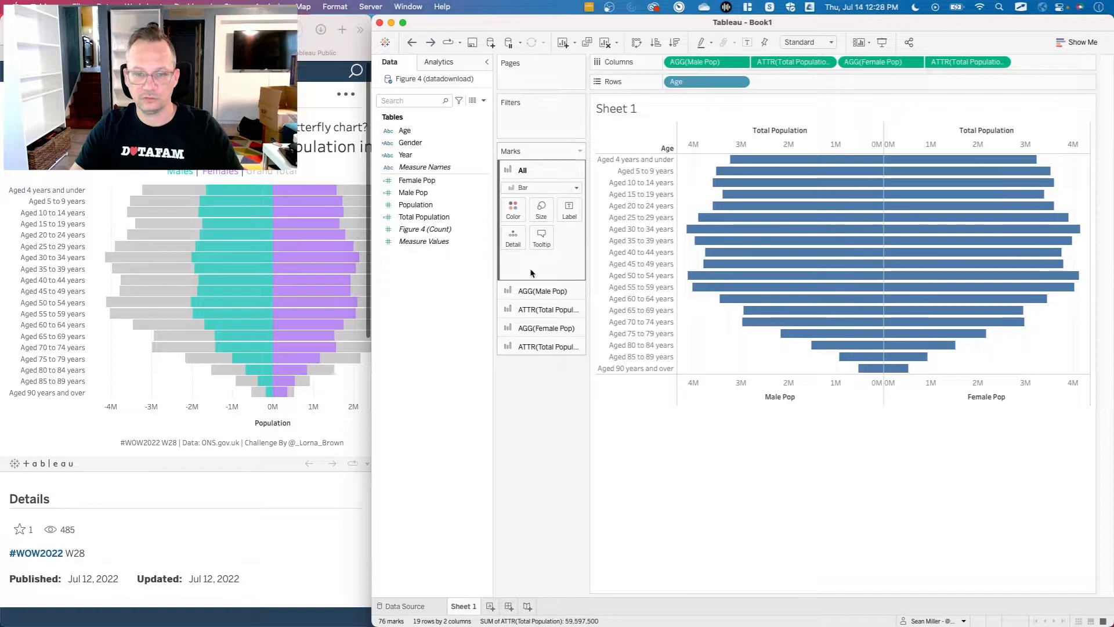
# Color the Total Population bars light gray on both the male and female sides of the chart.
pyautogui.click(531, 309)
pyautogui.click(513, 246)
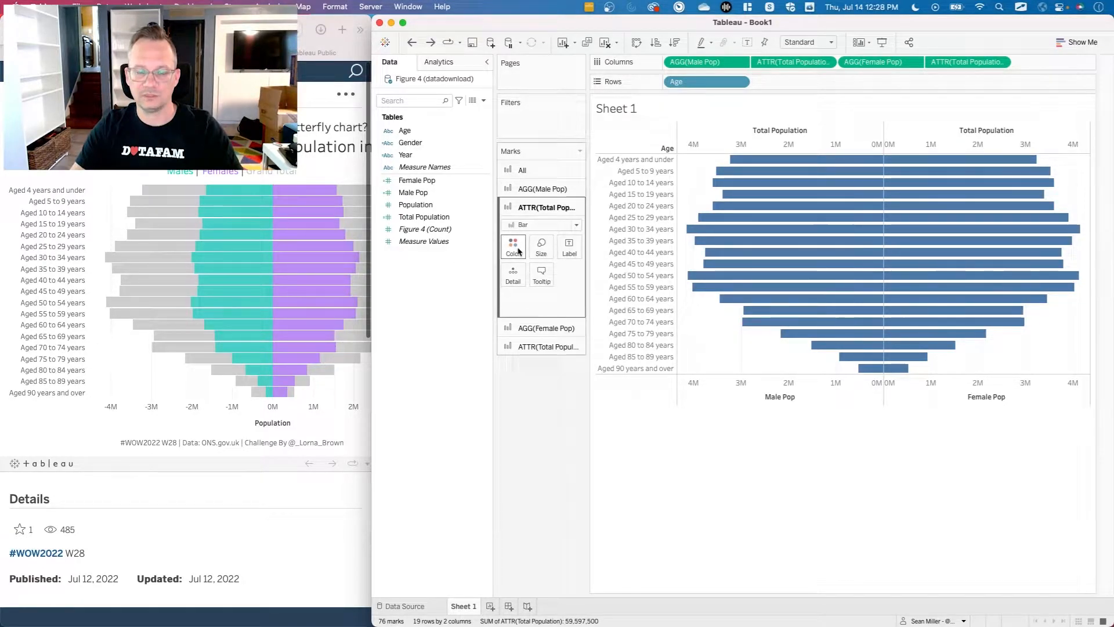
pyautogui.click(532, 328)
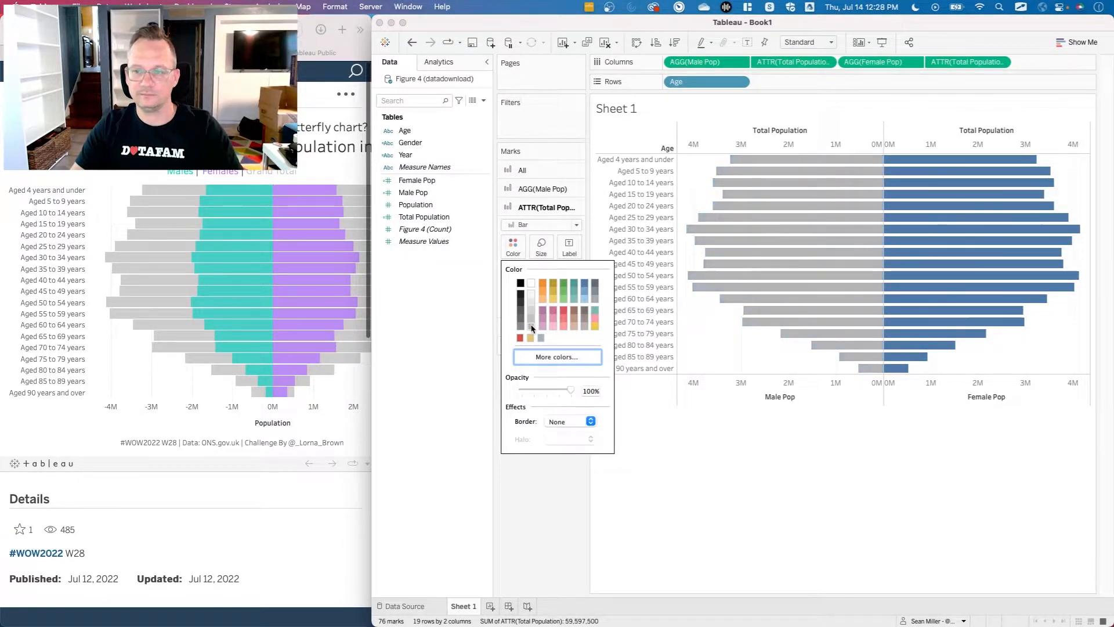
pyautogui.click(534, 503)
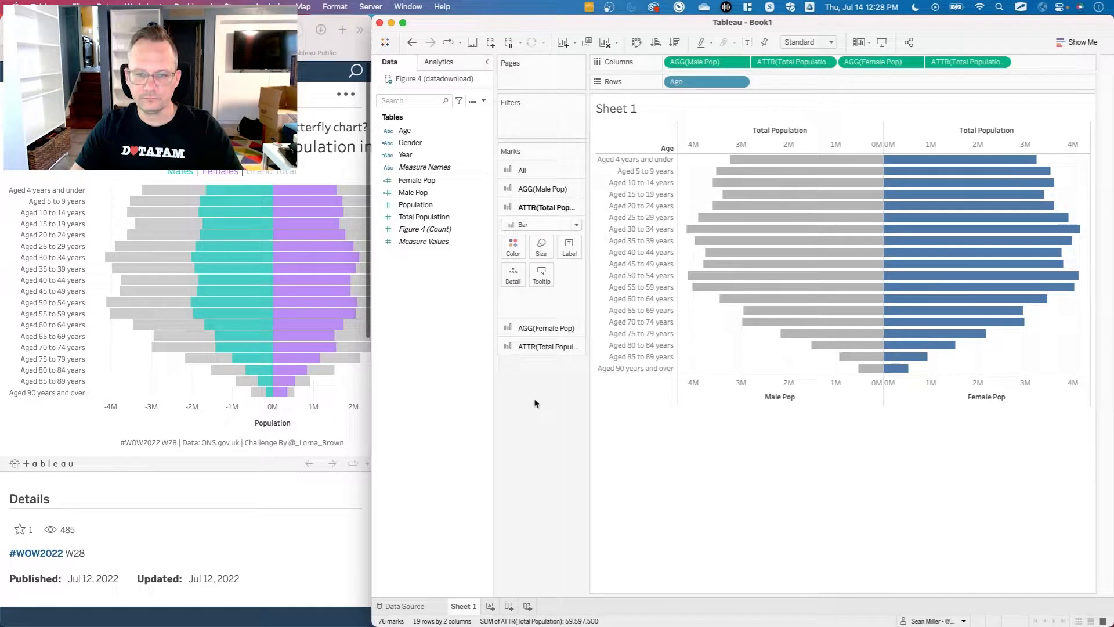
pyautogui.click(539, 350)
pyautogui.click(513, 286)
pyautogui.click(531, 362)
pyautogui.click(551, 522)
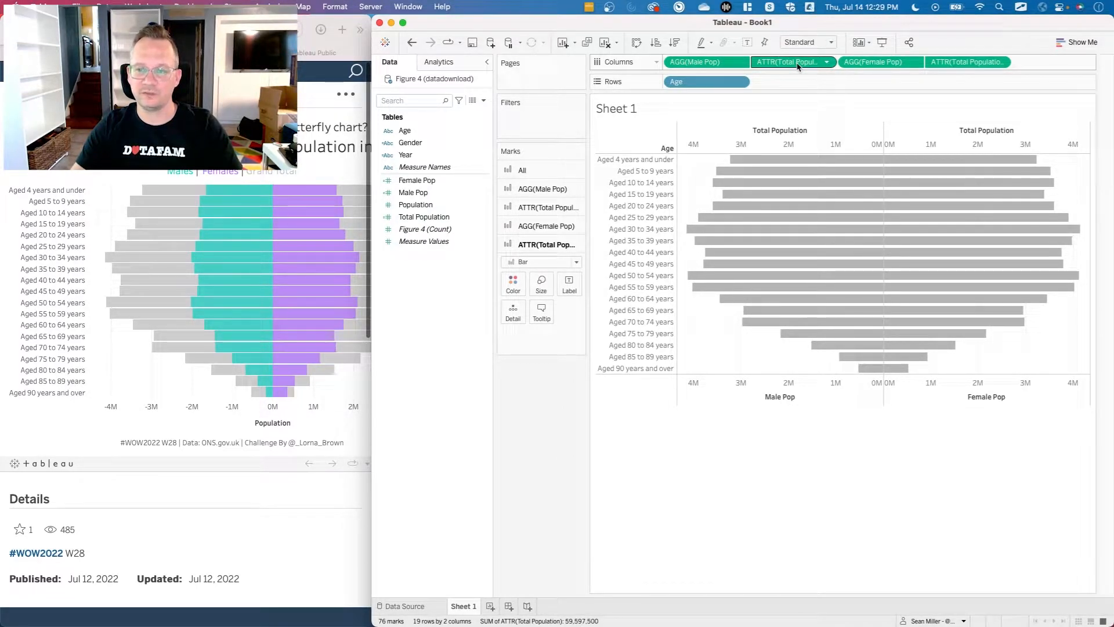
# Try placing each Total Population field before Male Pop and Female Pop in Columns, and restore the original field order.
pyautogui.moveTo(798, 65); pyautogui.dragTo(679, 65)
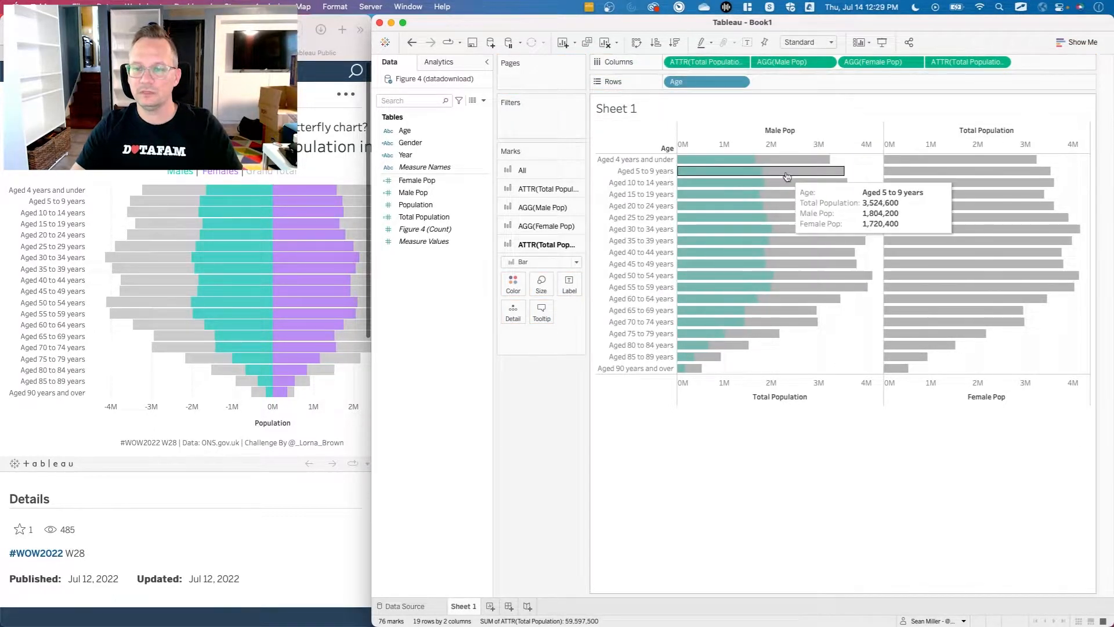
pyautogui.moveTo(980, 64); pyautogui.dragTo(851, 67)
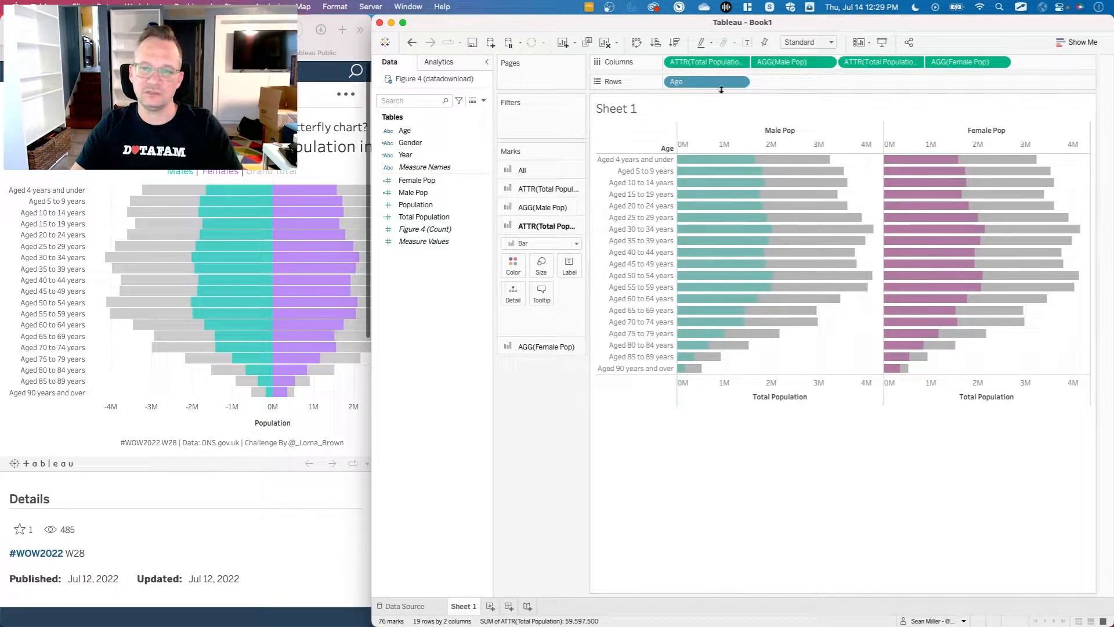
pyautogui.moveTo(706, 62); pyautogui.dragTo(836, 62)
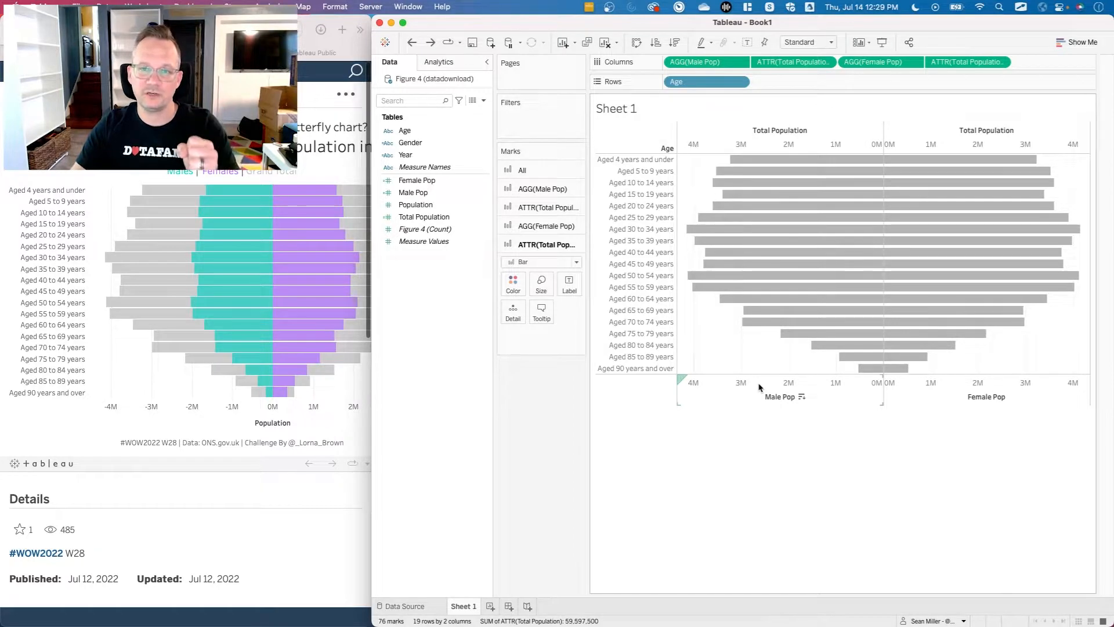
# Place the male-side Total Population field before Male Pop in Columns and reverse the scale of its Total Population axis.
pyautogui.moveTo(783, 61); pyautogui.dragTo(678, 65)
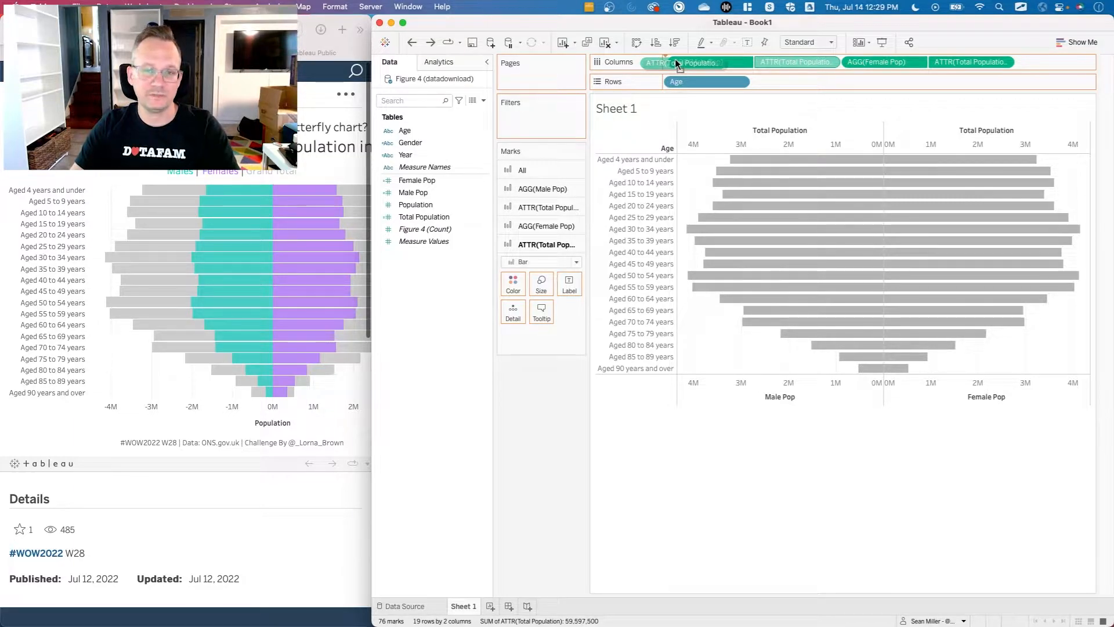
pyautogui.moveTo(676, 64); pyautogui.dragTo(676, 64)
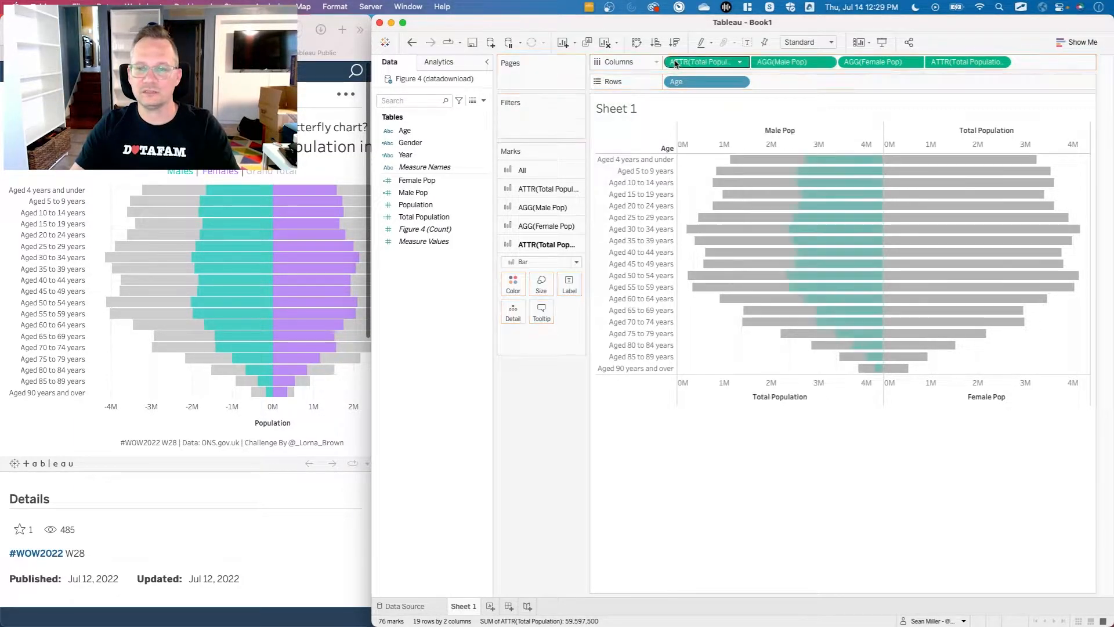
pyautogui.rightClick(768, 393)
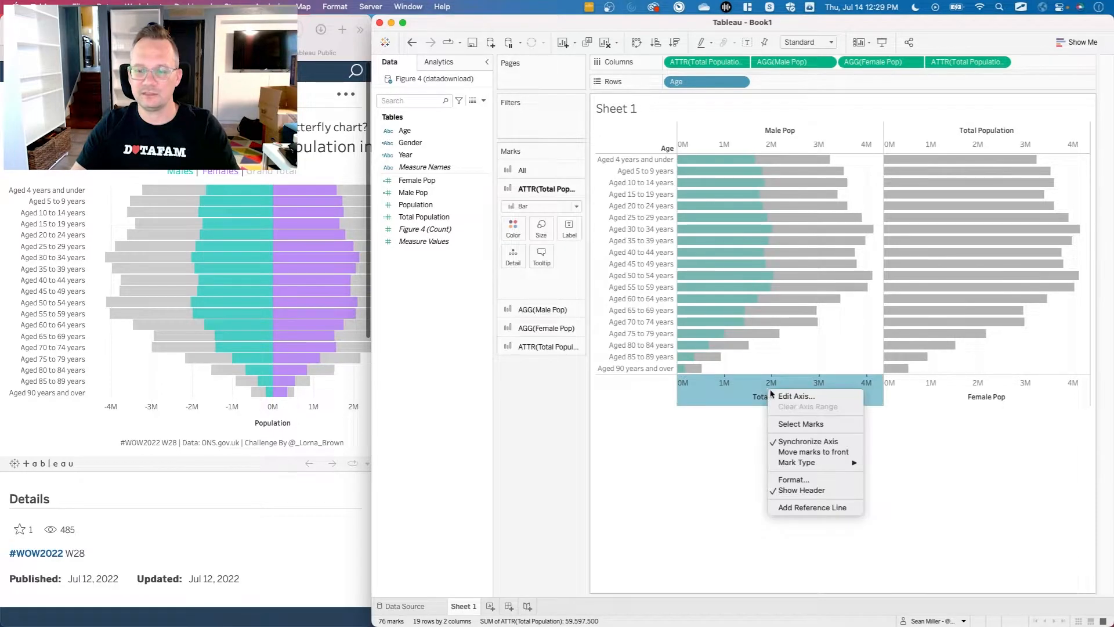
pyautogui.click(778, 399)
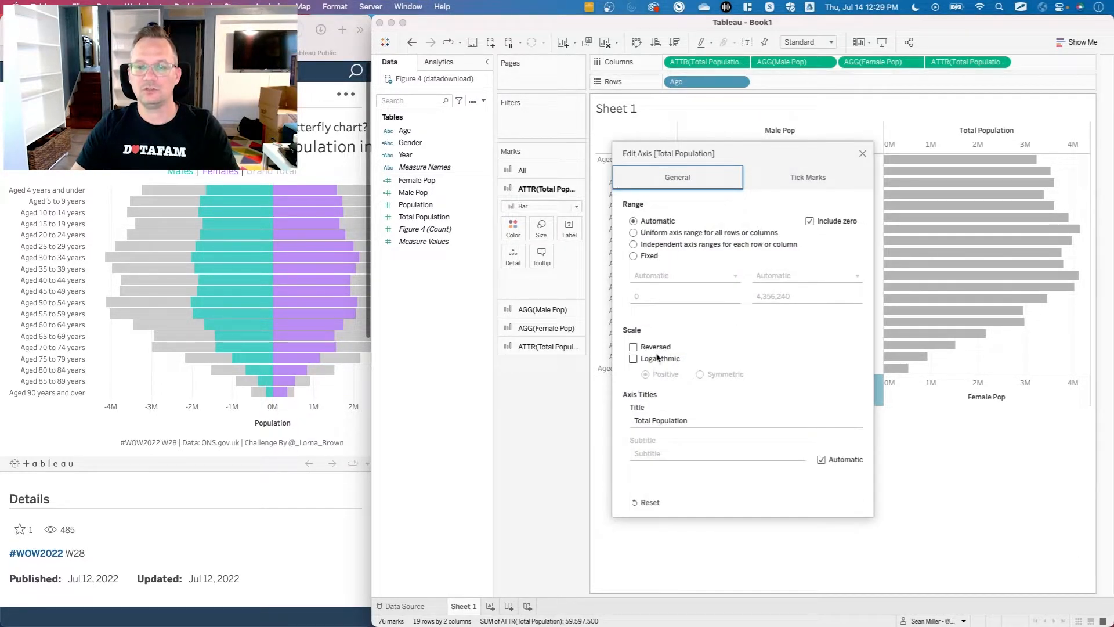
pyautogui.click(633, 347)
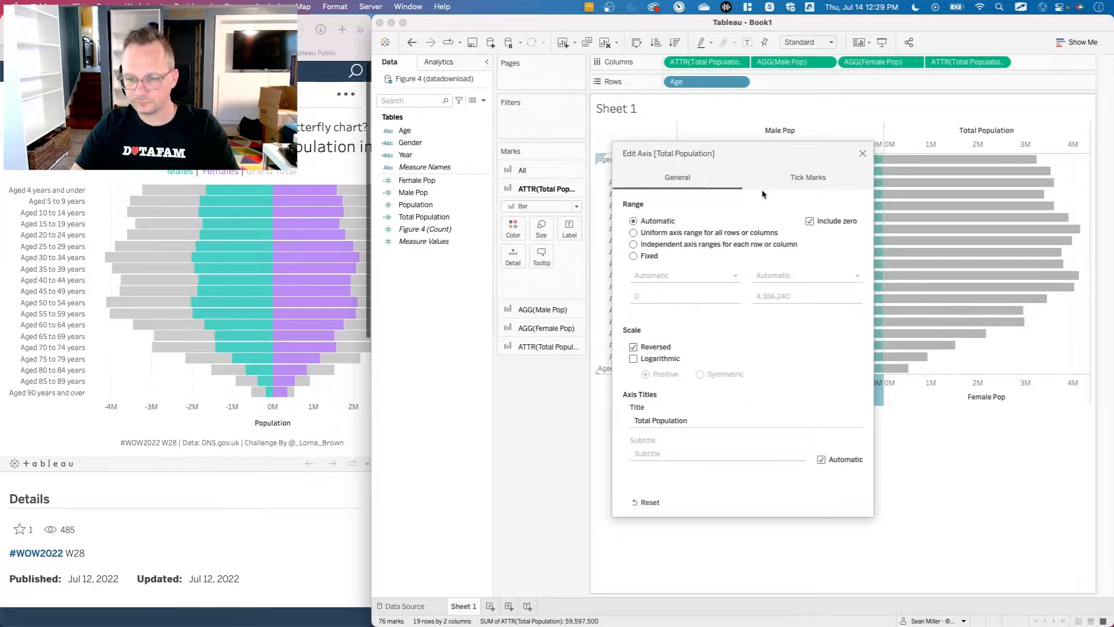
pyautogui.click(862, 153)
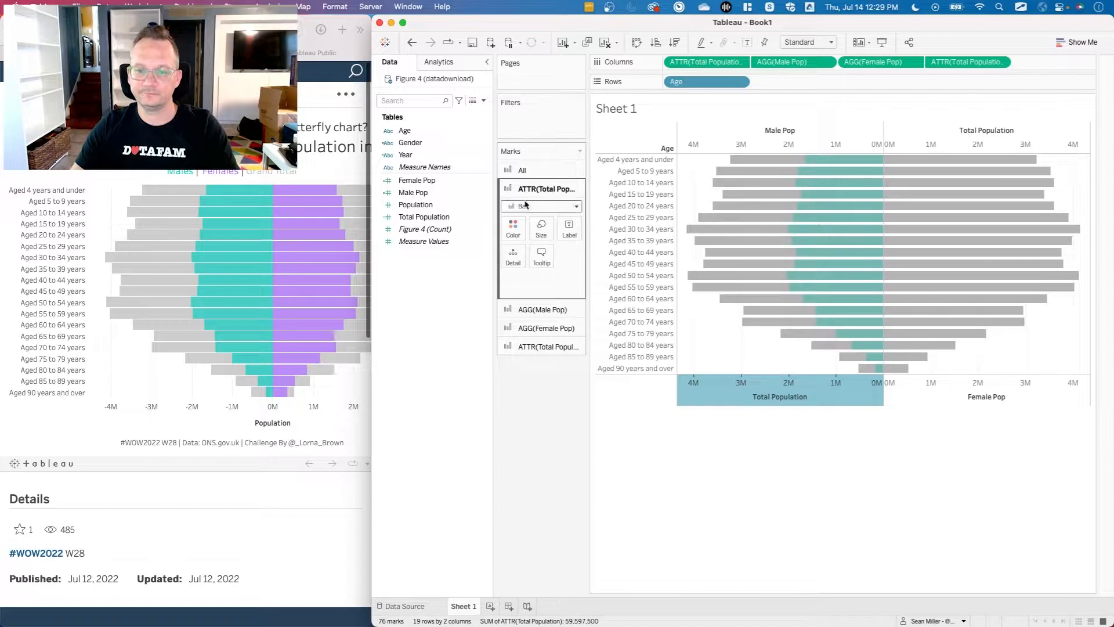
# Set the male-side Total Population bars to 50% opacity and place the other Total Population field before Female Pop in Columns.
pyautogui.click(513, 228)
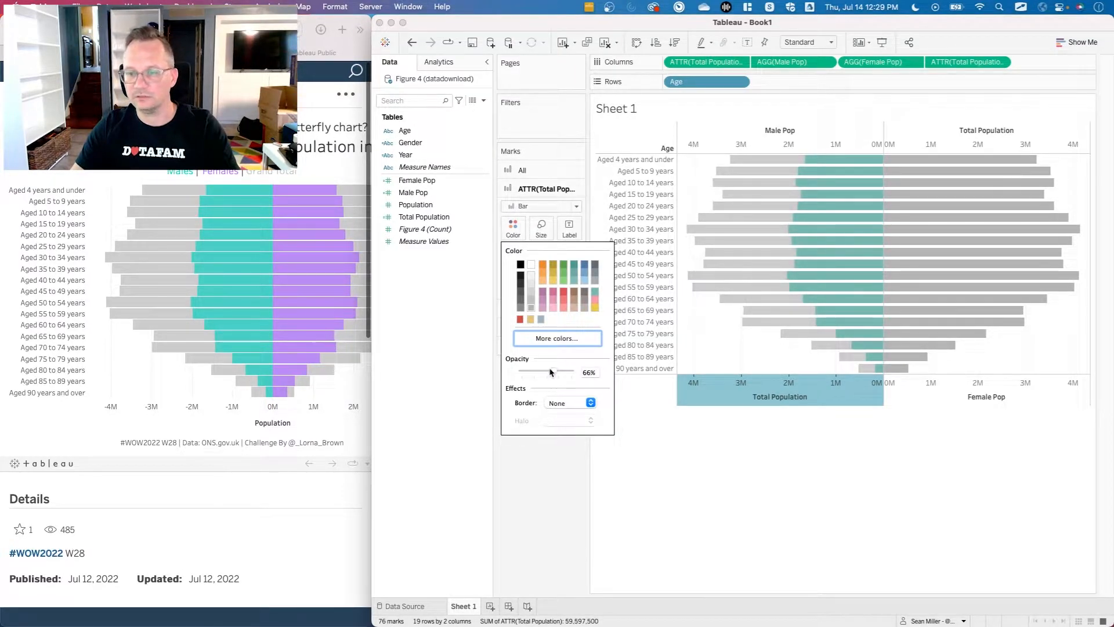
pyautogui.click(590, 371)
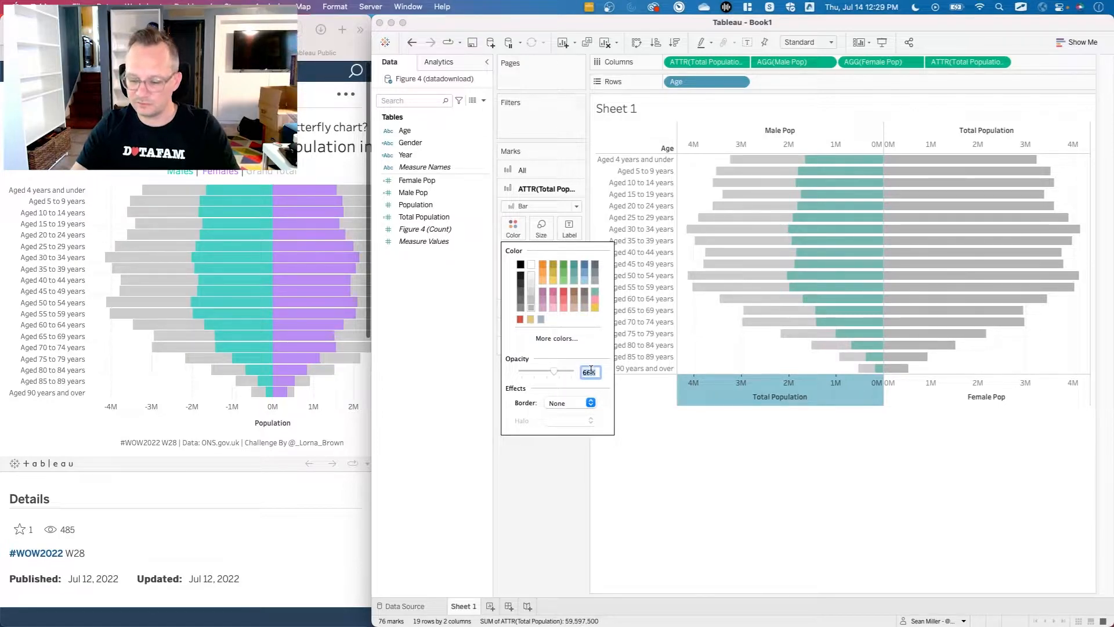
pyautogui.press('Return')
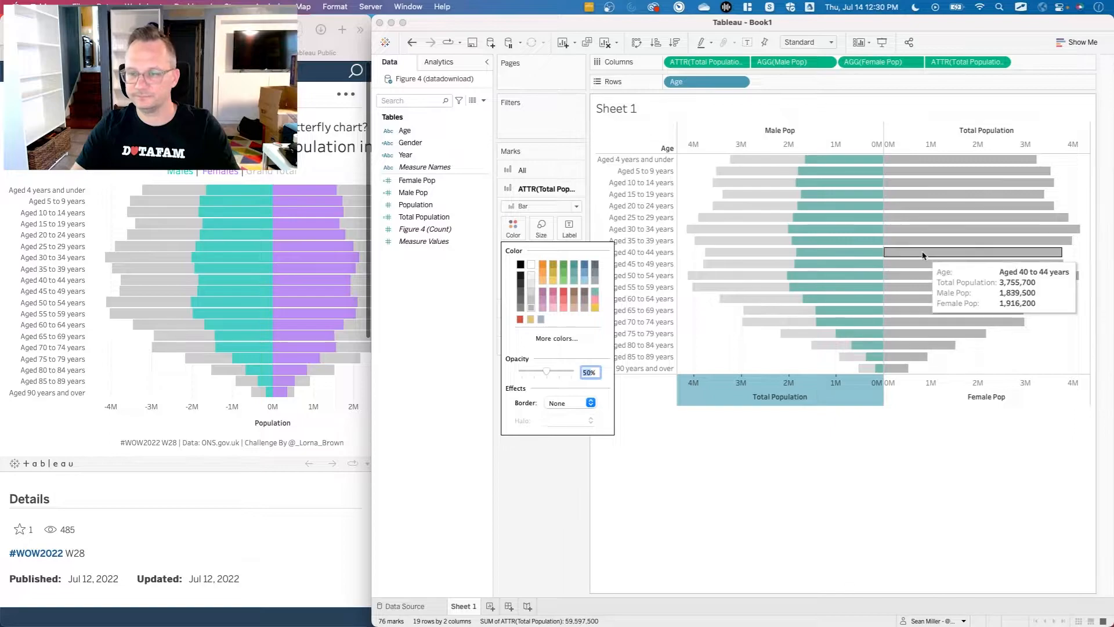
pyautogui.click(553, 496)
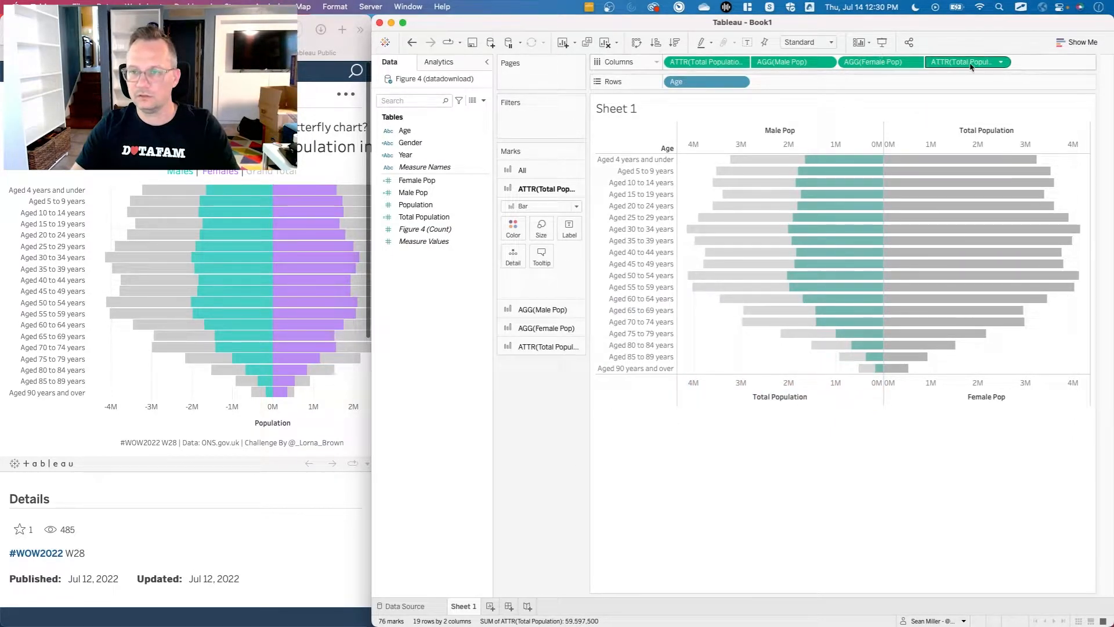
pyautogui.moveTo(977, 65); pyautogui.dragTo(848, 68)
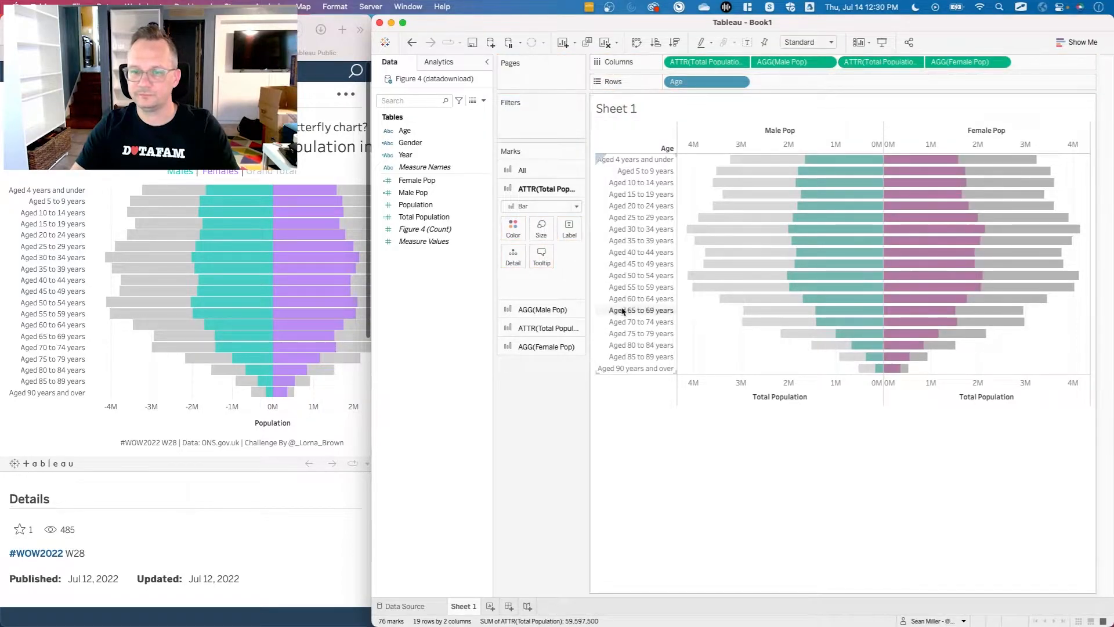
# Set the female-side Total Population bars to 50% opacity.
pyautogui.click(512, 230)
pyautogui.click(513, 229)
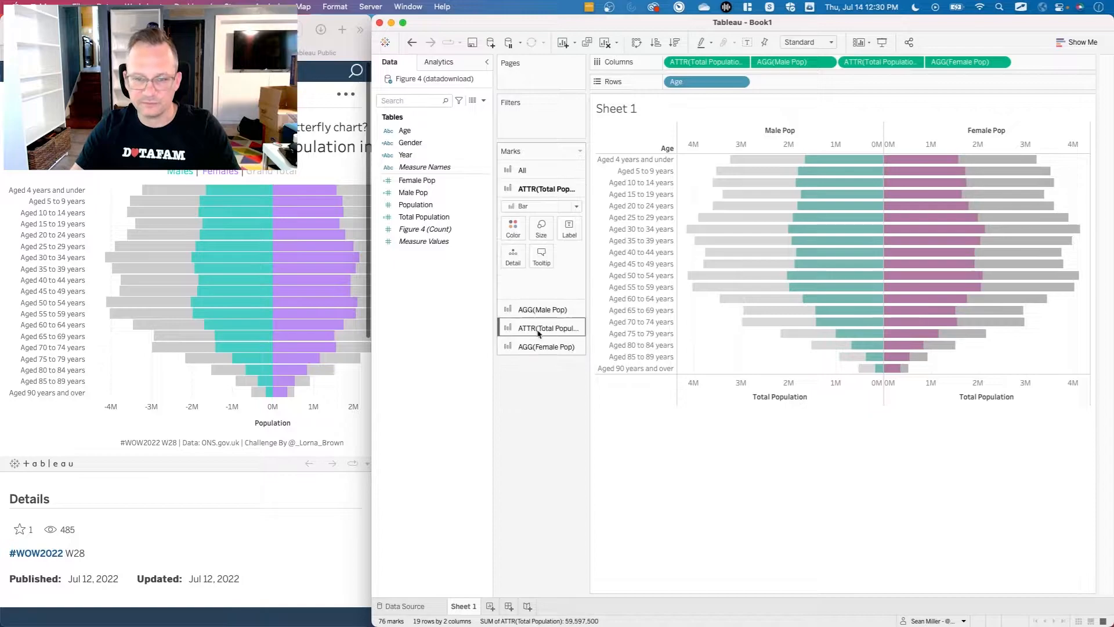
pyautogui.click(543, 328)
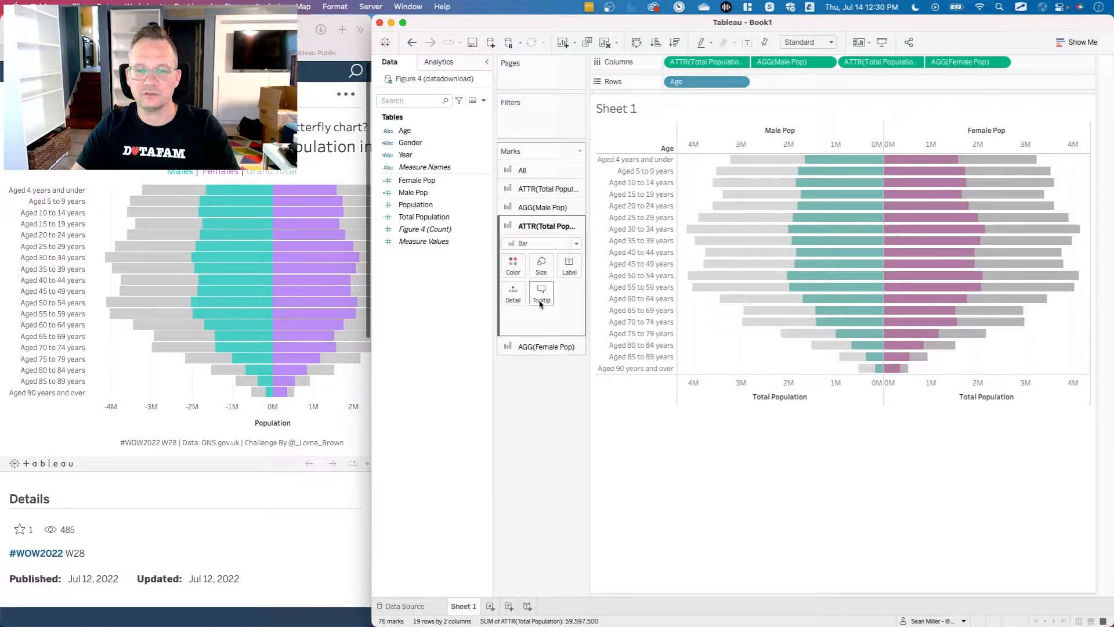
pyautogui.click(512, 266)
pyautogui.click(594, 409)
pyautogui.doubleClick(595, 407)
pyautogui.write('50')
pyautogui.press('Return')
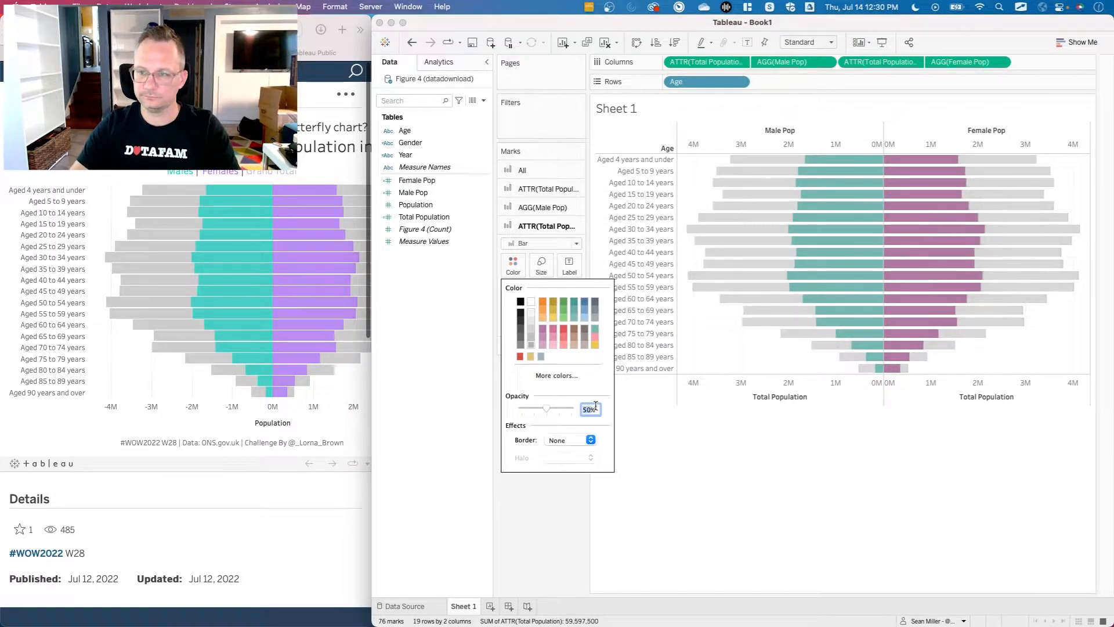
pyautogui.click(896, 474)
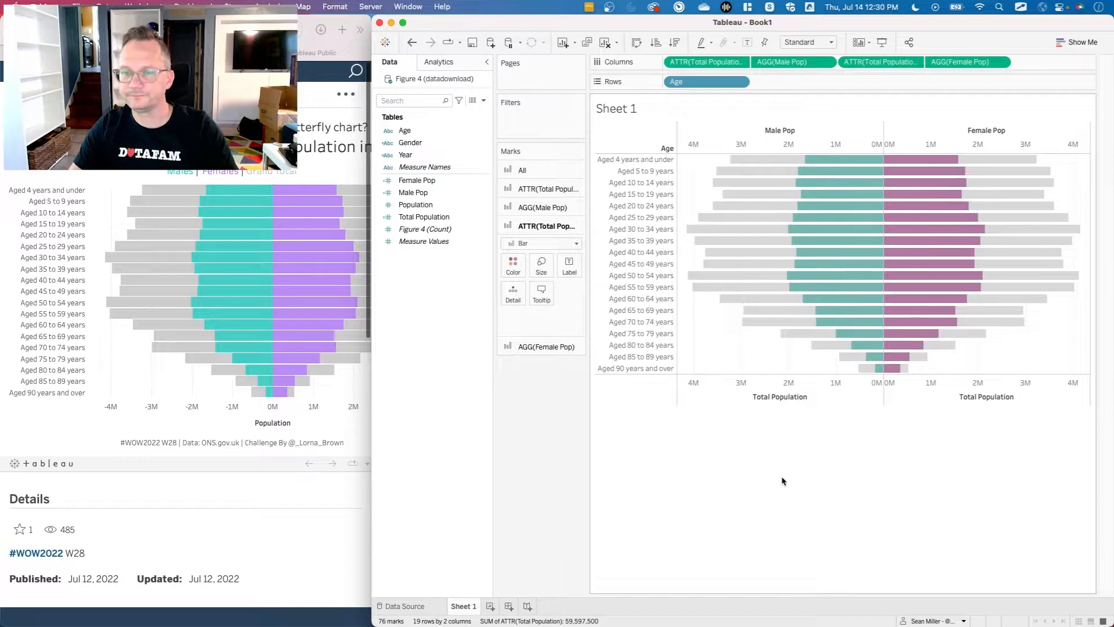
# Check the reference tooltip, and set the default number format of Female Pop, Male Pop, Population and Total Population to custom millions with 2 decimals.
pyautogui.moveTo(759, 167)
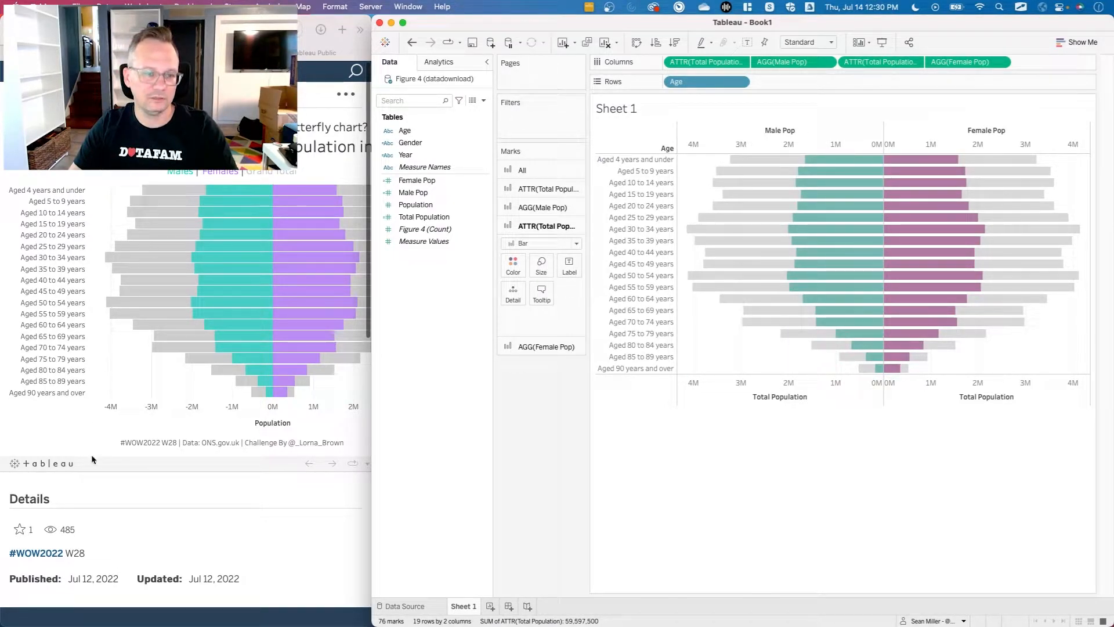
pyautogui.click(79, 444)
pyautogui.moveTo(189, 192)
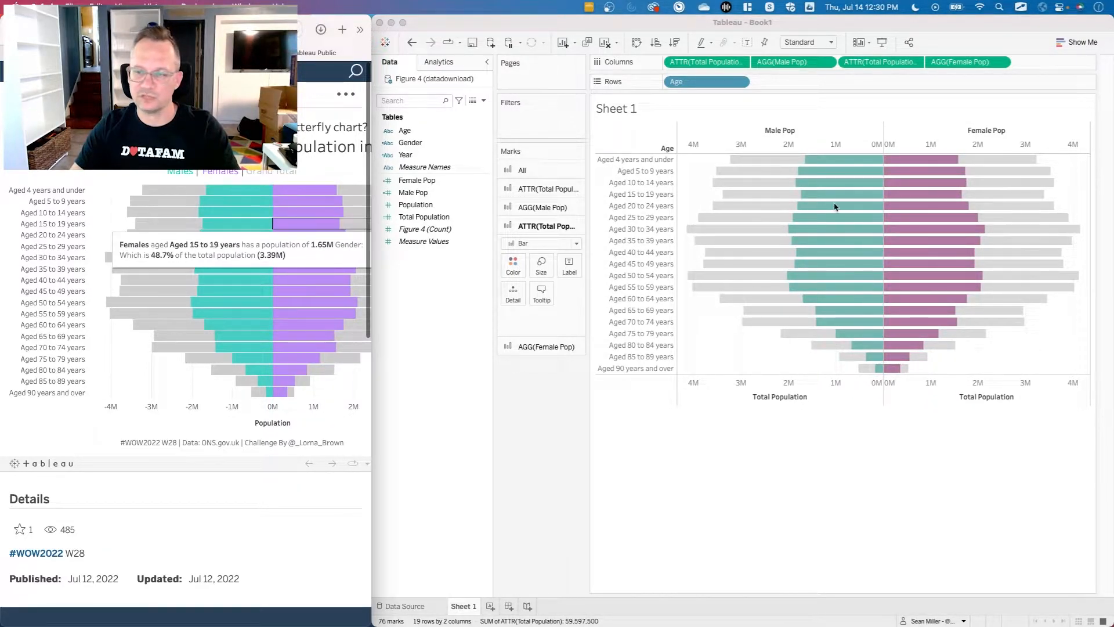
pyautogui.click(574, 480)
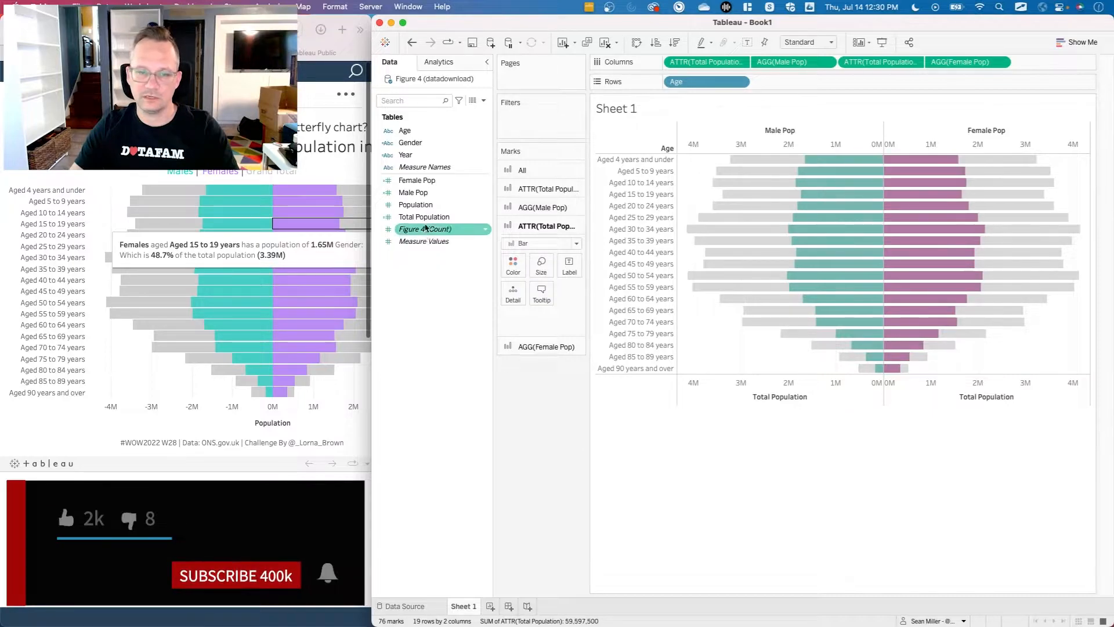
pyautogui.click(436, 185)
pyautogui.moveTo(436, 185); pyautogui.dragTo(432, 219)
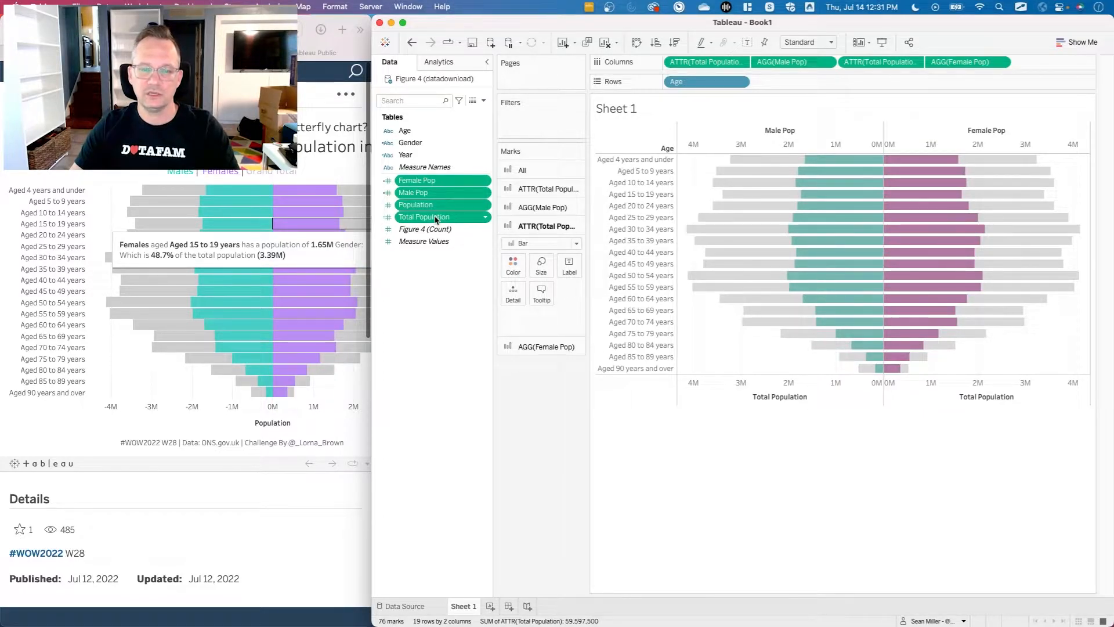
pyautogui.rightClick(435, 219)
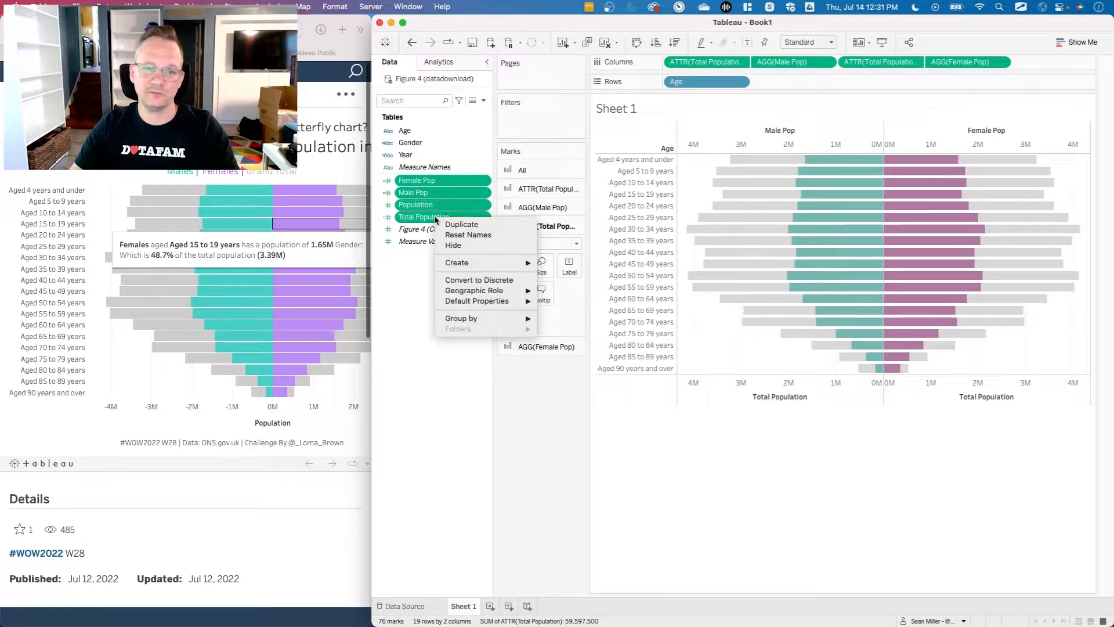
pyautogui.moveTo(499, 300)
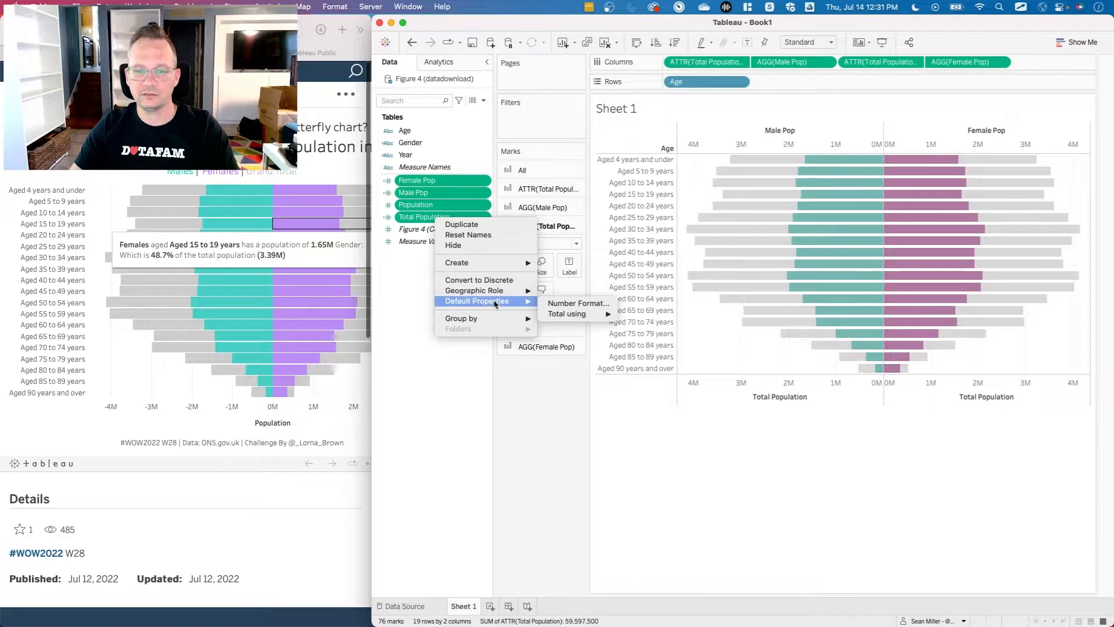
pyautogui.click(559, 303)
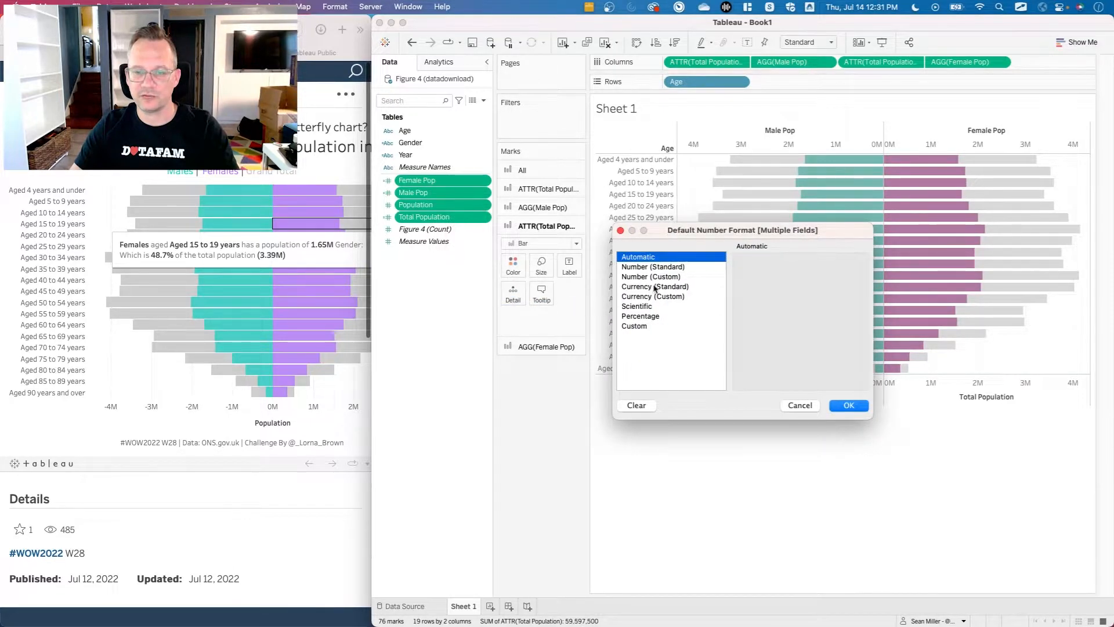
pyautogui.click(679, 278)
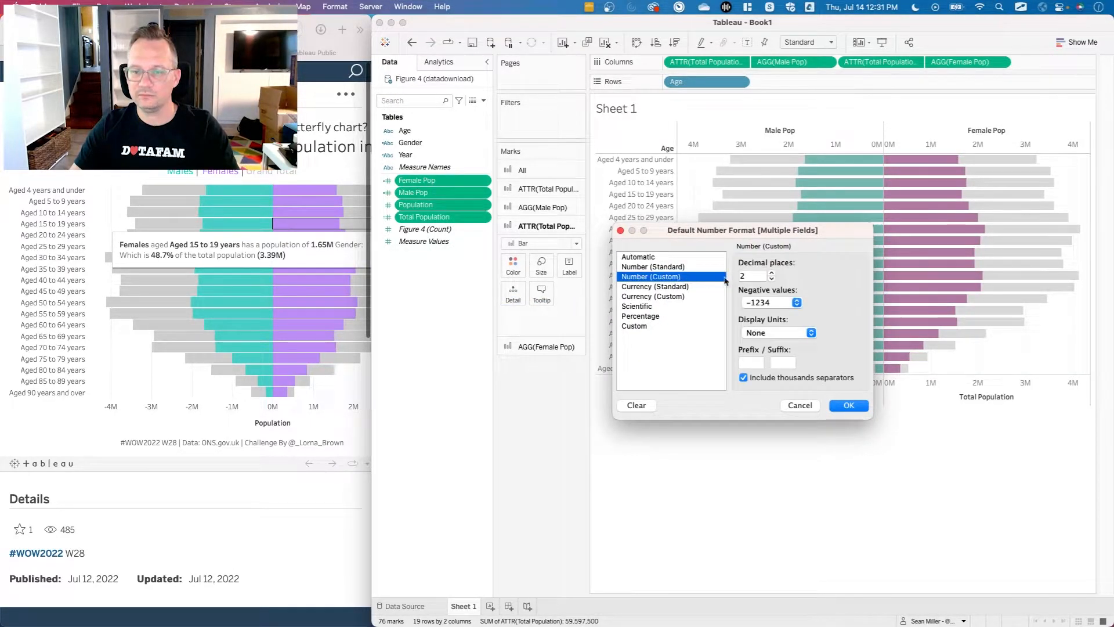
pyautogui.click(809, 333)
pyautogui.click(790, 357)
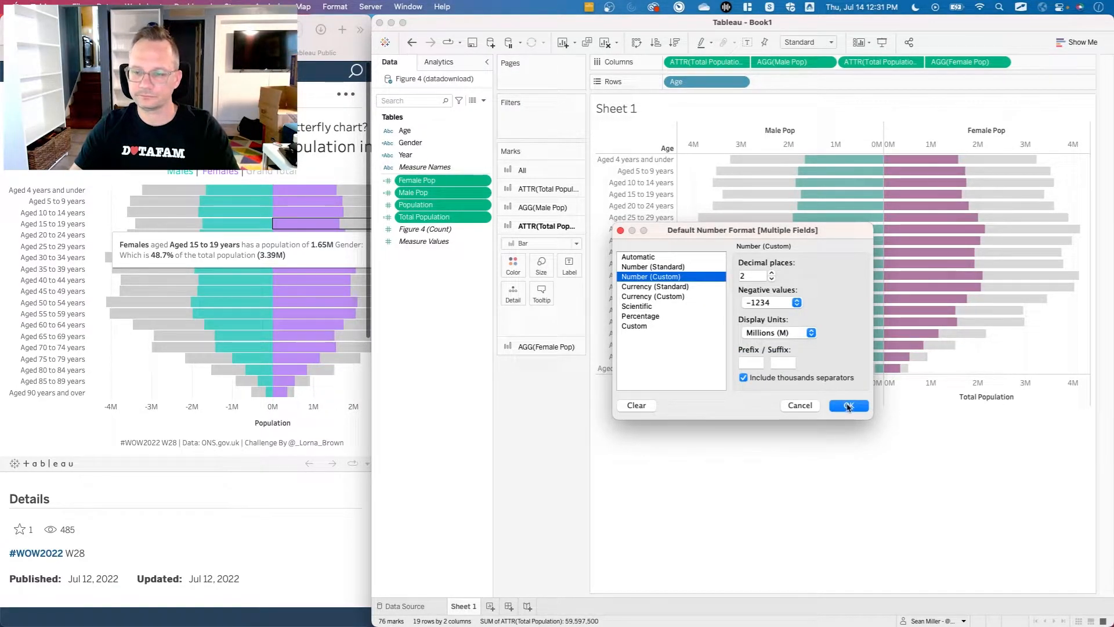
pyautogui.click(848, 405)
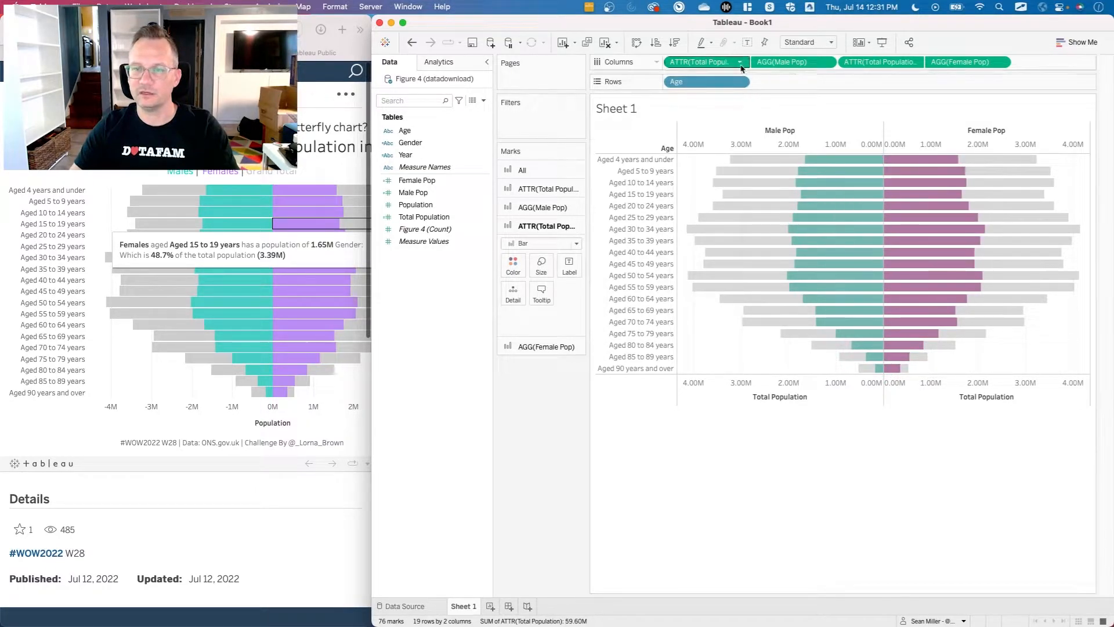
# Hide the Male Pop and Female Pop axis headers and the Age row field label.
pyautogui.click(825, 63)
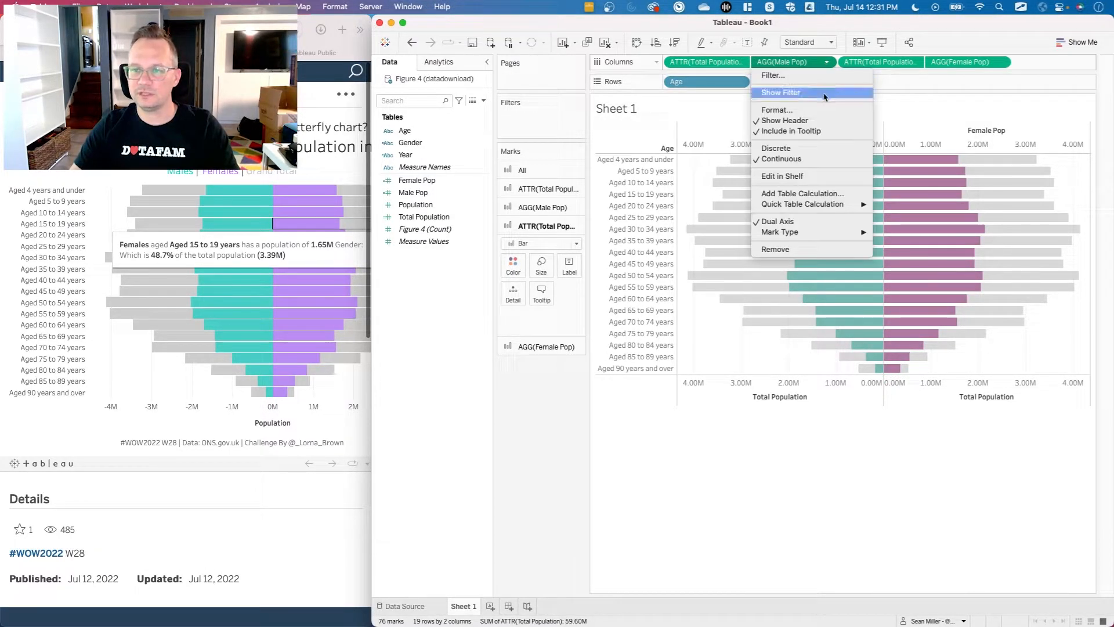
pyautogui.click(789, 121)
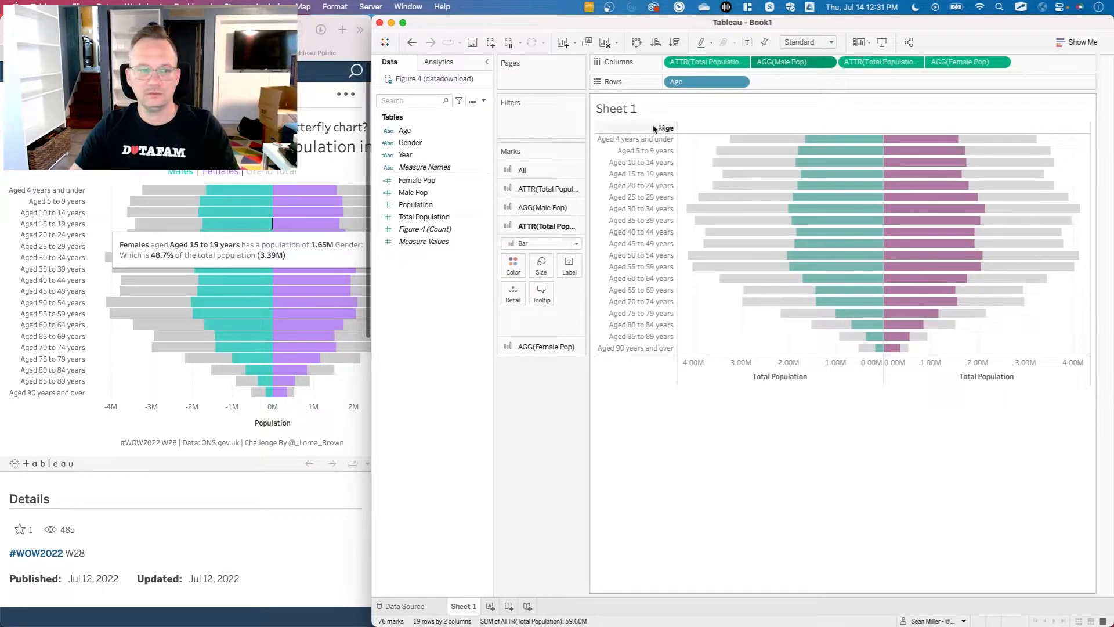
pyautogui.rightClick(632, 128)
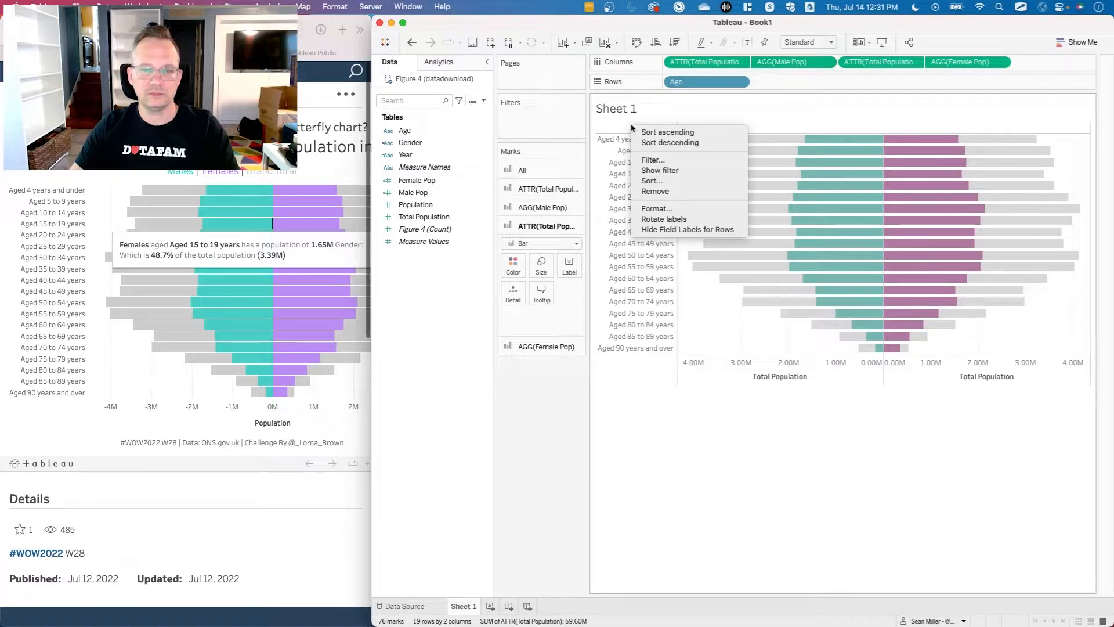
pyautogui.click(672, 230)
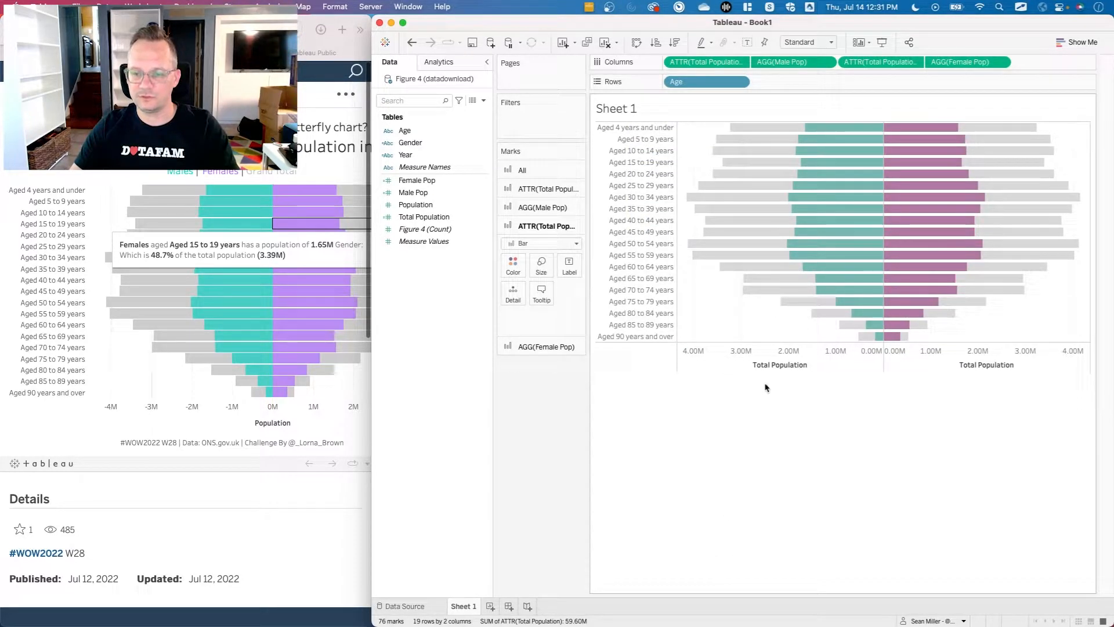
# Clear the title of the male-side Total Population axis.
pyautogui.rightClick(775, 361)
pyautogui.click(780, 368)
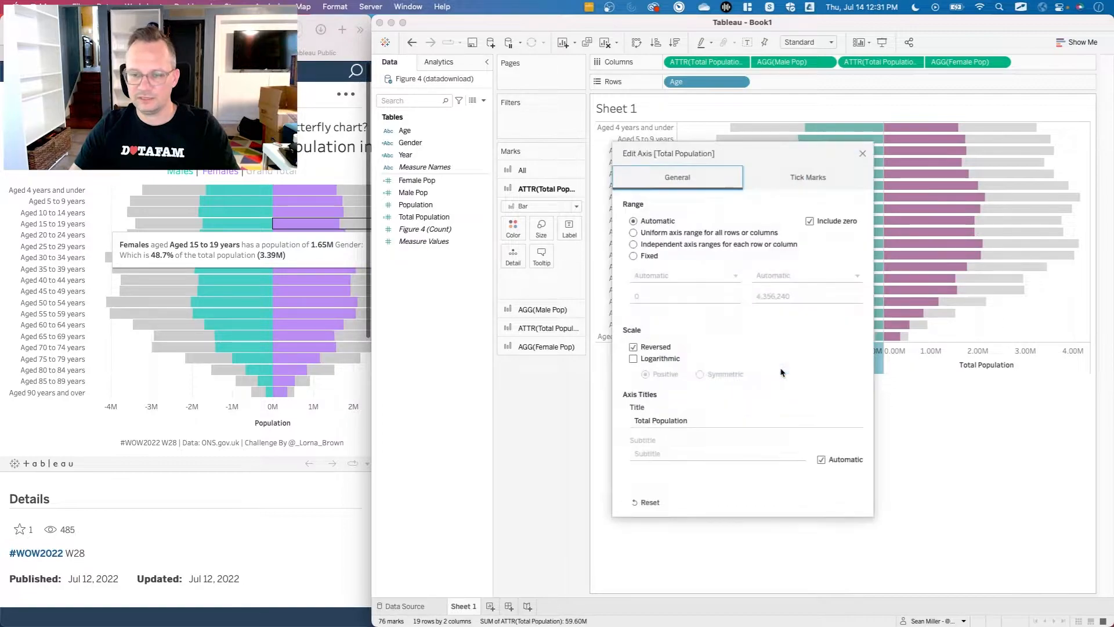
pyautogui.tripleClick(664, 418)
pyautogui.press('BackSpace')
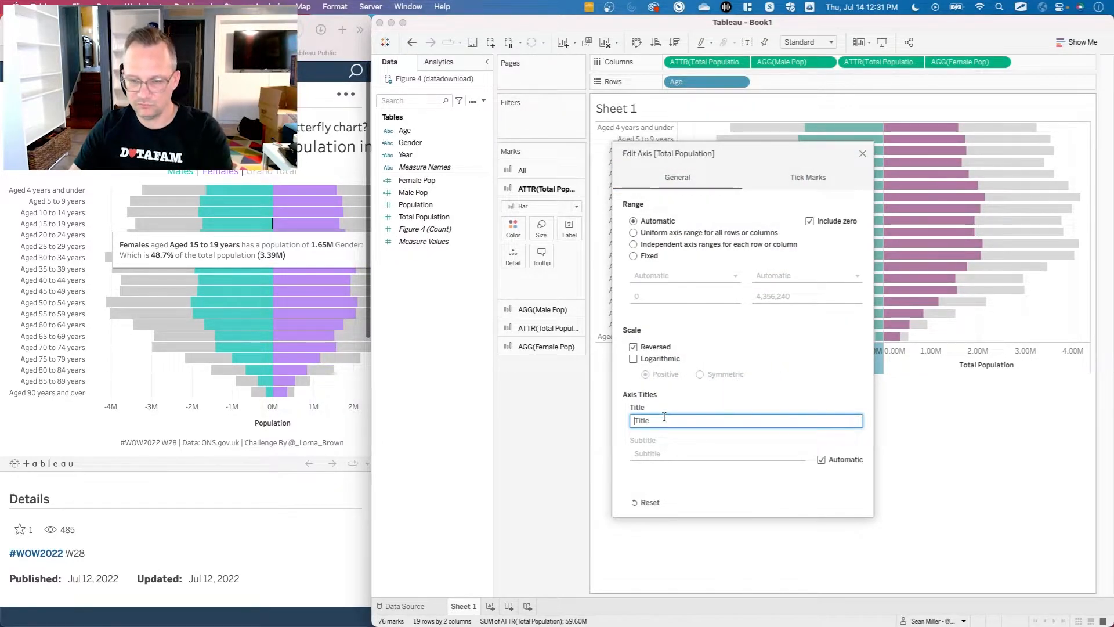
pyautogui.click(862, 154)
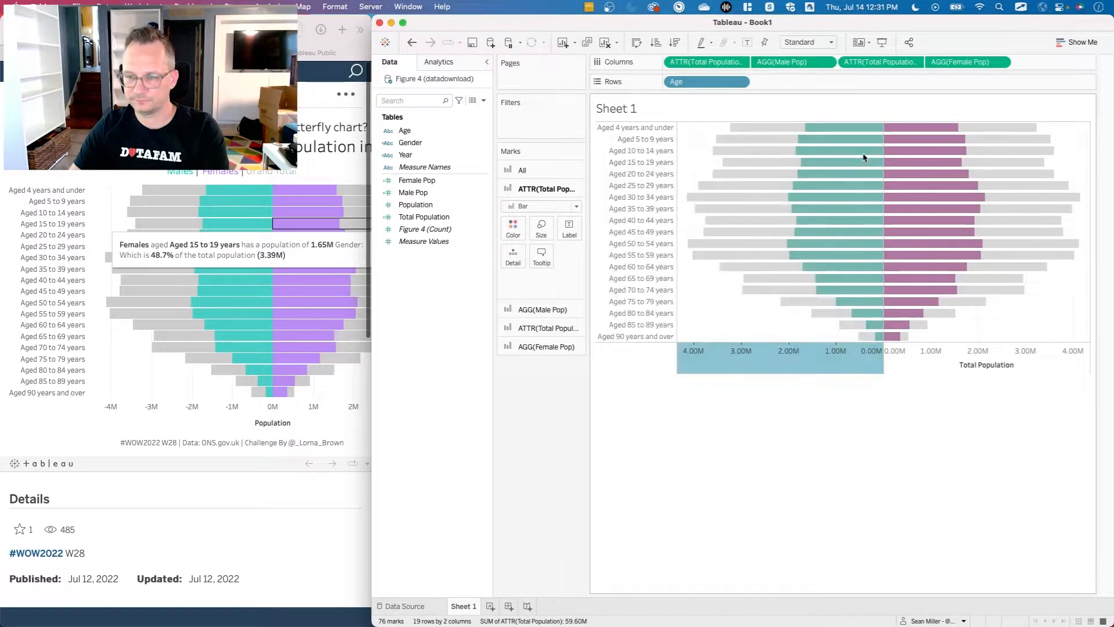
# Clear the title of the female-side Total Population axis.
pyautogui.doubleClick(964, 363)
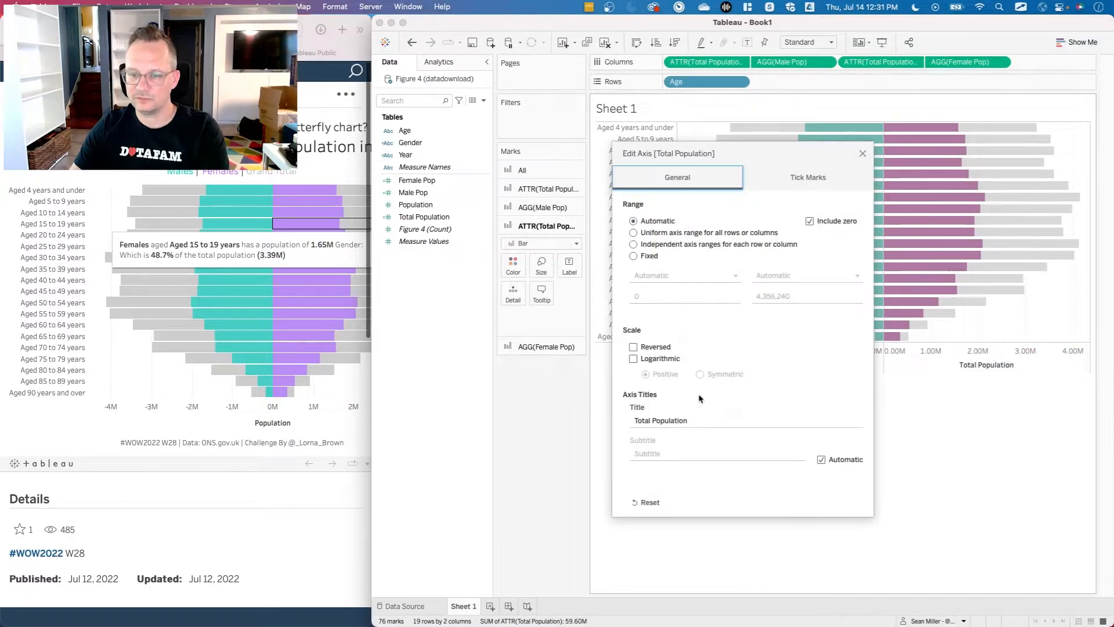
pyautogui.click(681, 422)
pyautogui.press('BackSpace')
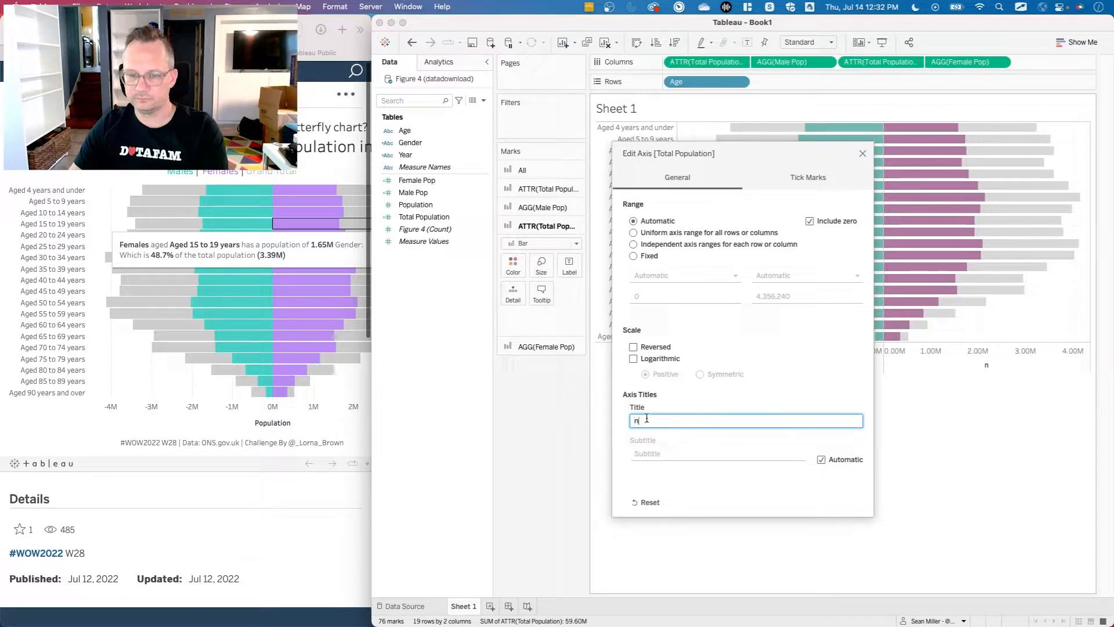
pyautogui.press('BackSpace')
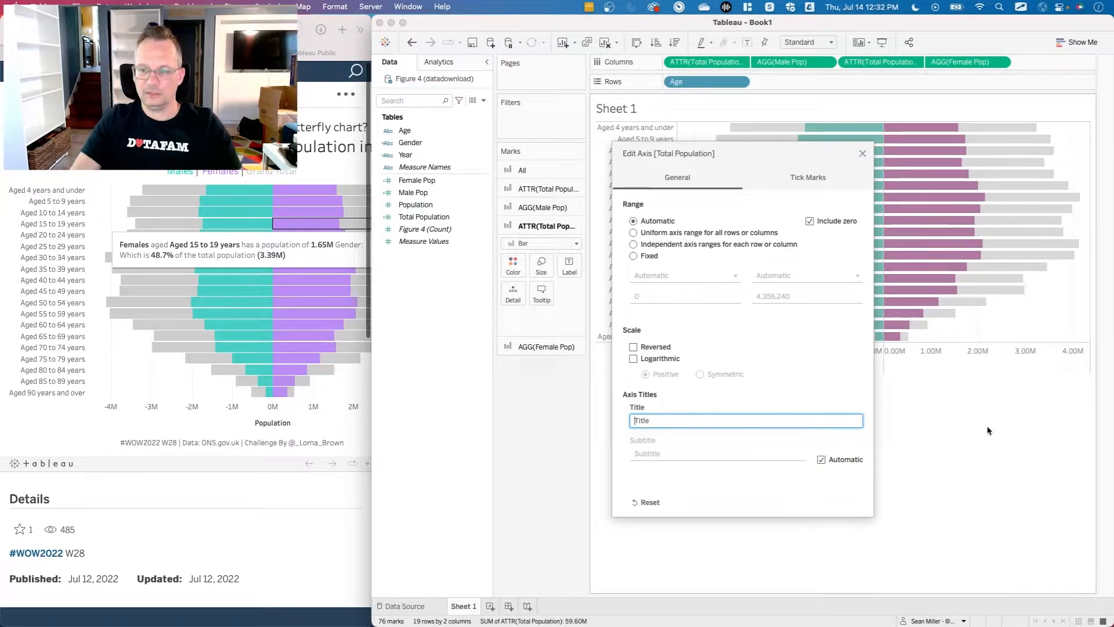
pyautogui.click(863, 154)
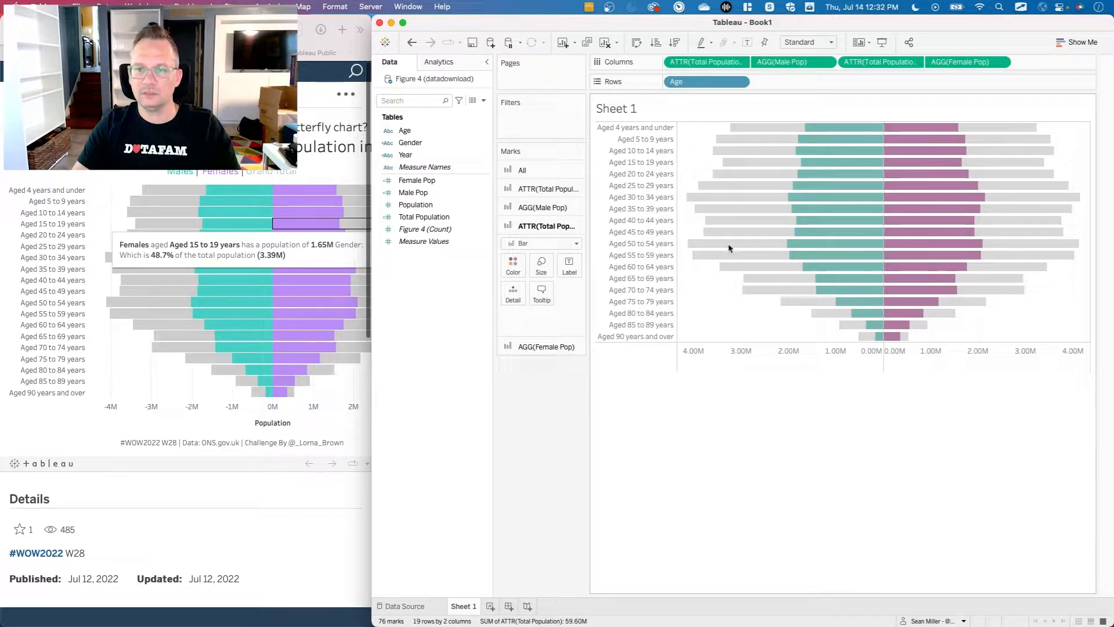
# Set the sheet's row divider and column divider pane borders to None.
pyautogui.rightClick(725, 314)
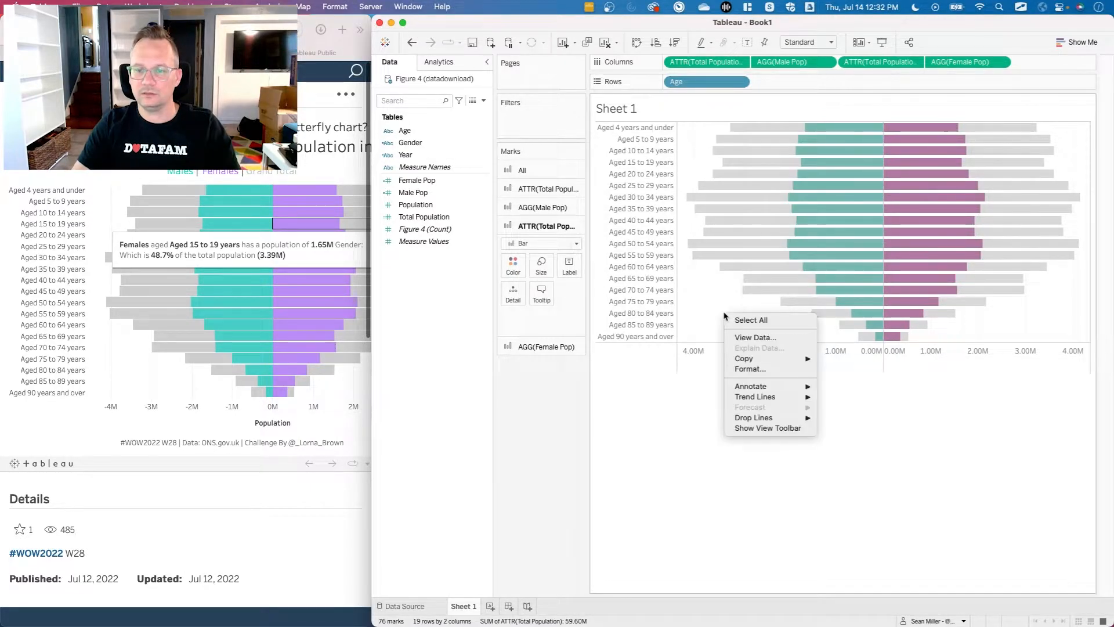
pyautogui.click(753, 369)
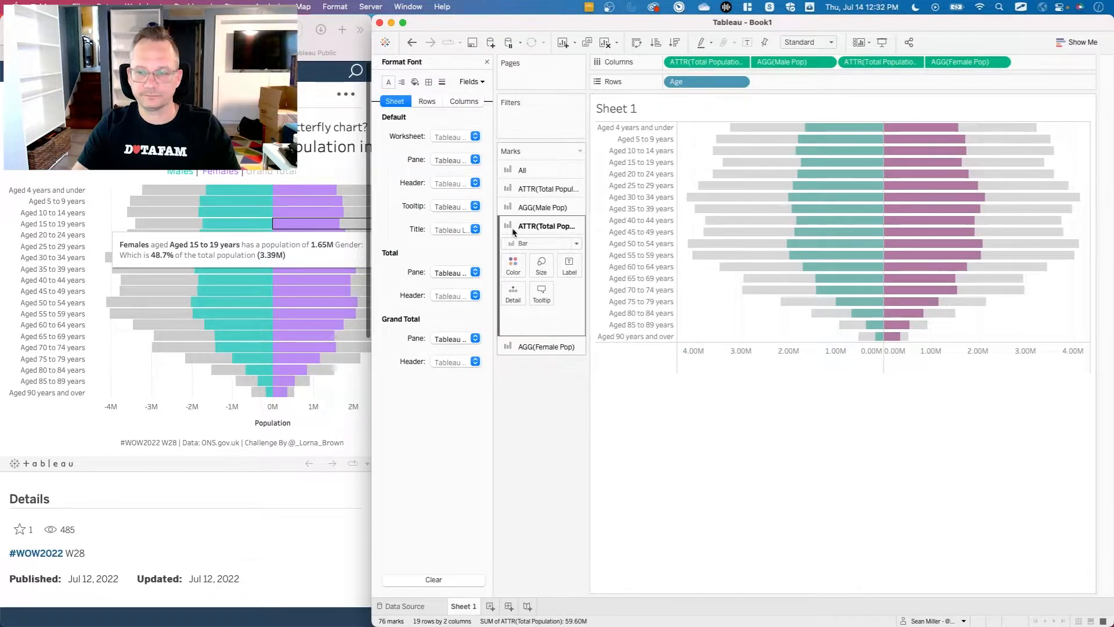
pyautogui.click(430, 83)
pyautogui.click(449, 359)
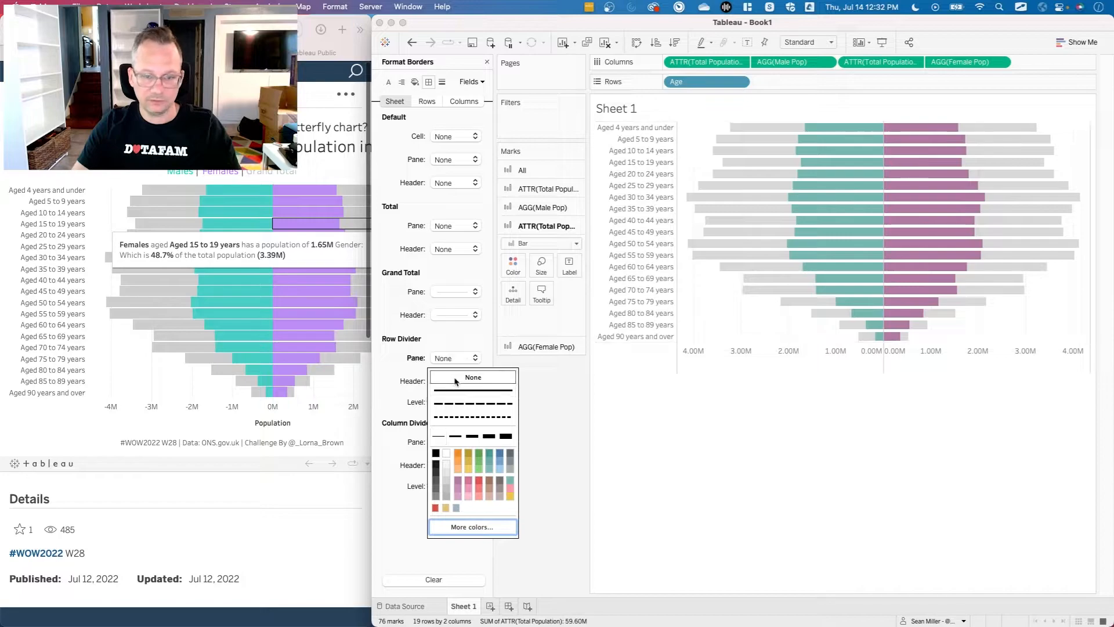
pyautogui.click(447, 368)
pyautogui.click(448, 443)
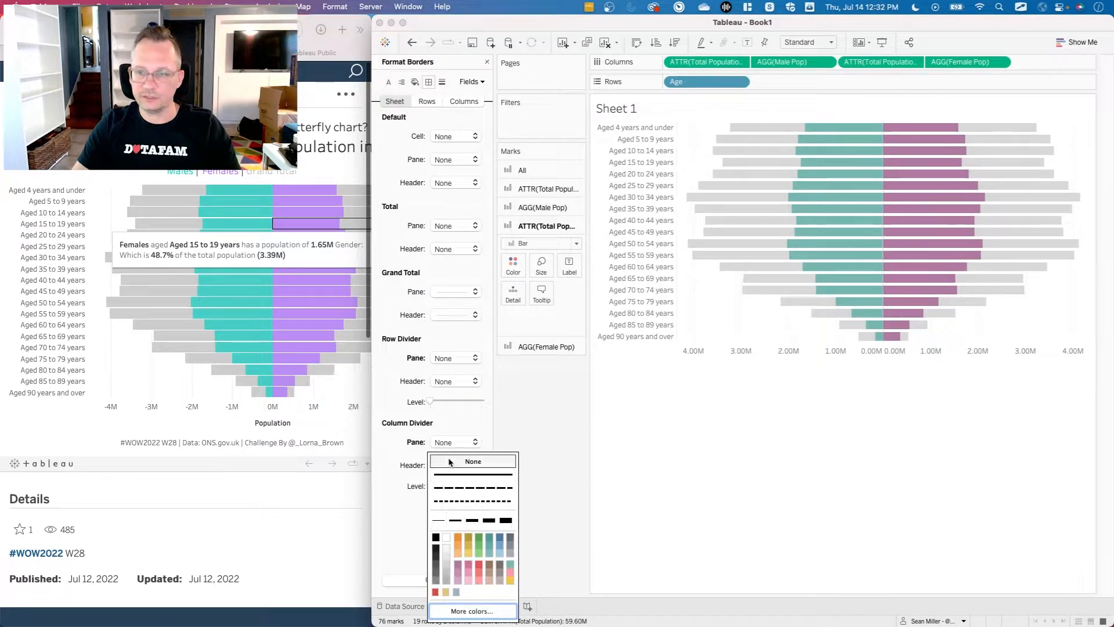
pyautogui.click(730, 447)
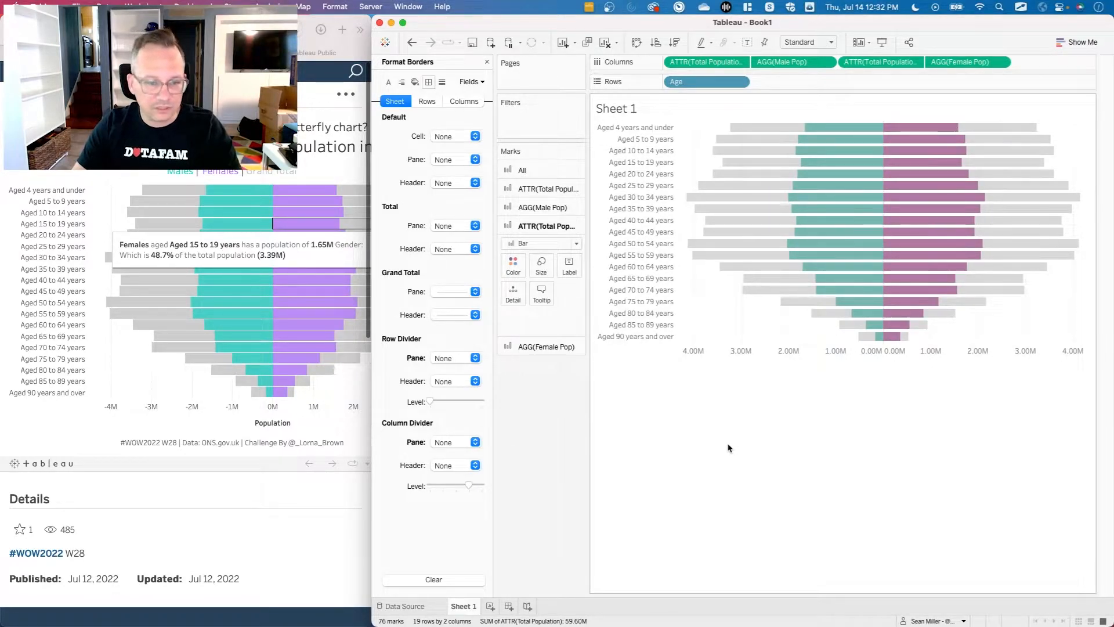
# Set the sheet's zero lines to None and close the line formatting.
pyautogui.click(442, 82)
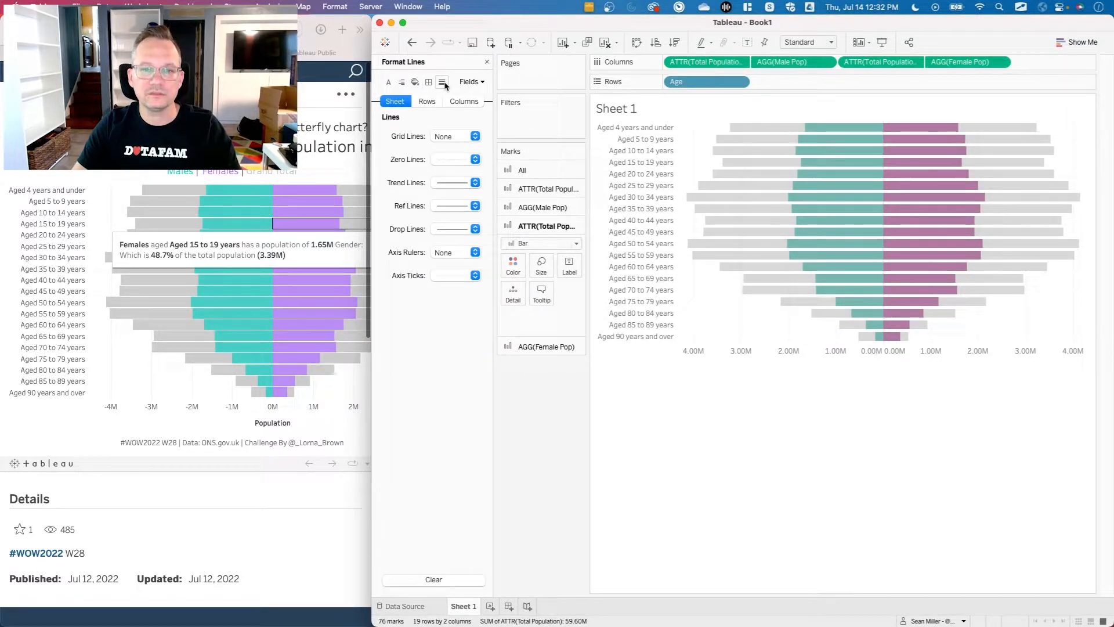
pyautogui.click(446, 160)
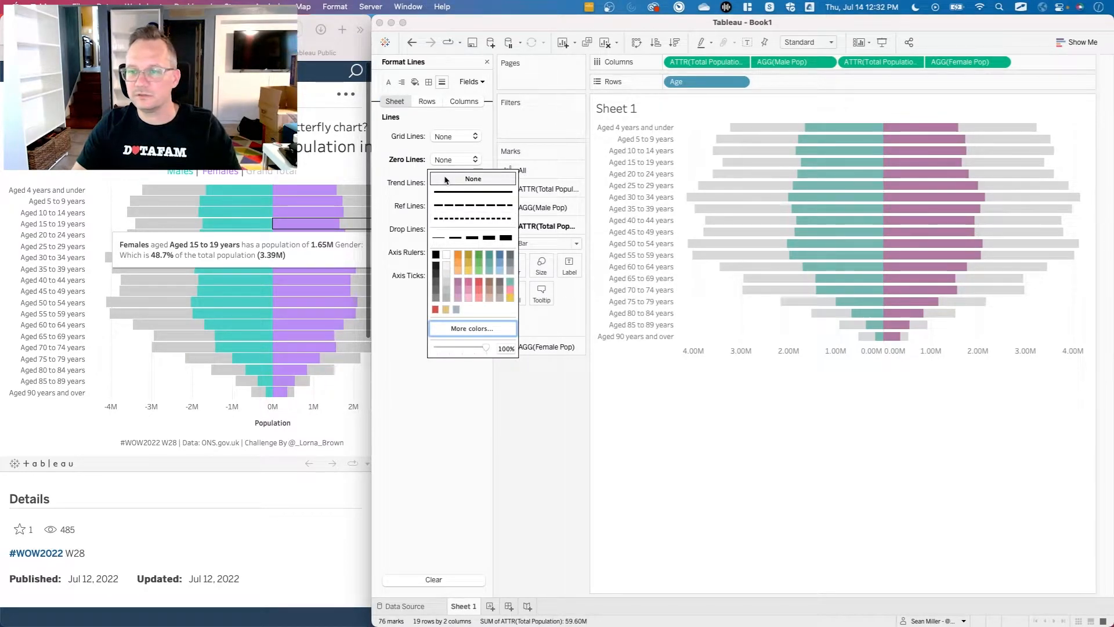
pyautogui.click(671, 434)
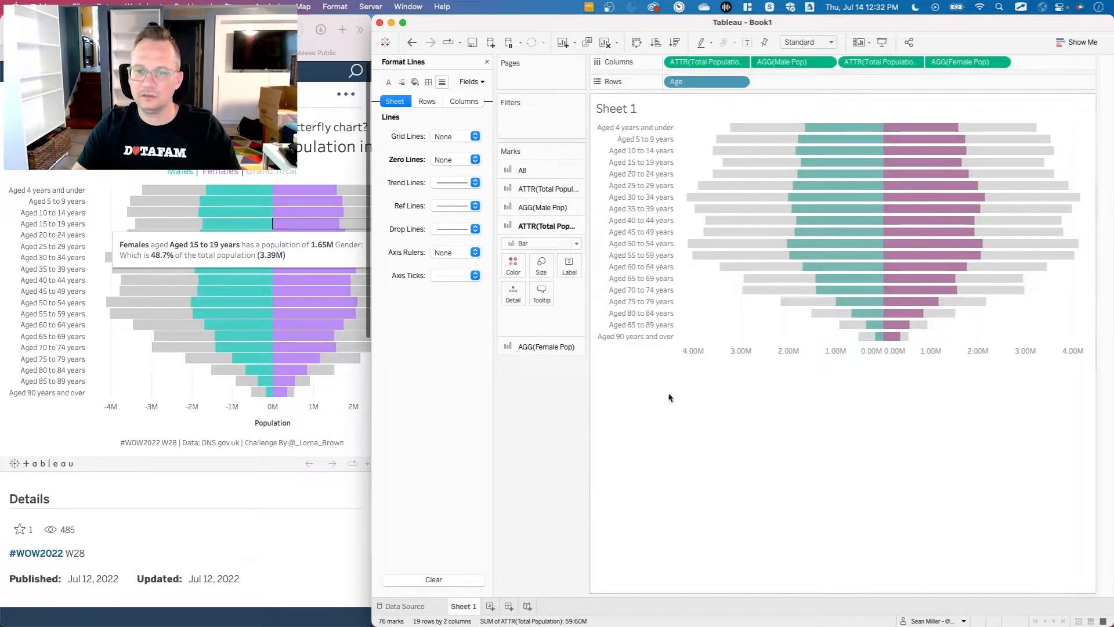
pyautogui.moveTo(754, 161)
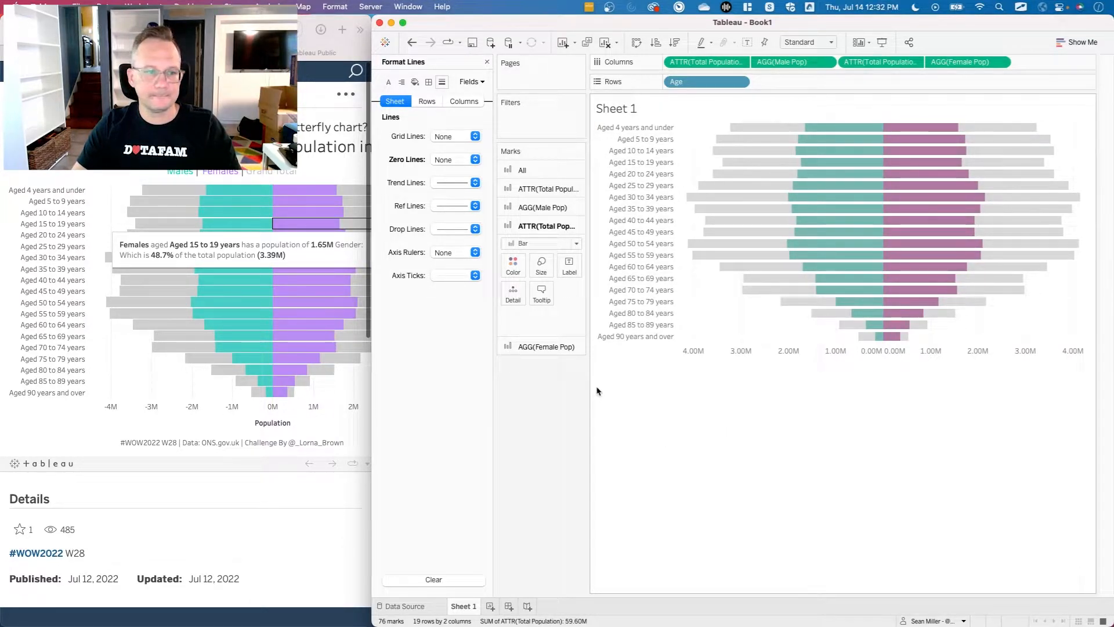
pyautogui.click(486, 62)
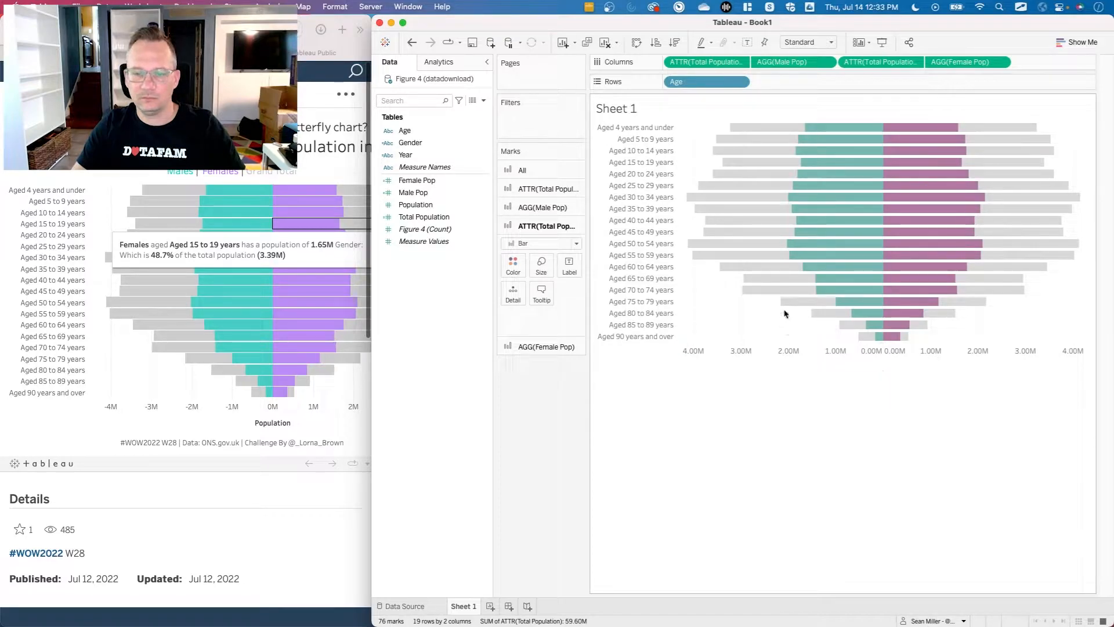
# Format the Total Population axis numbers as custom numbers with 0 decimal places in Millions (M).
pyautogui.moveTo(786, 255)
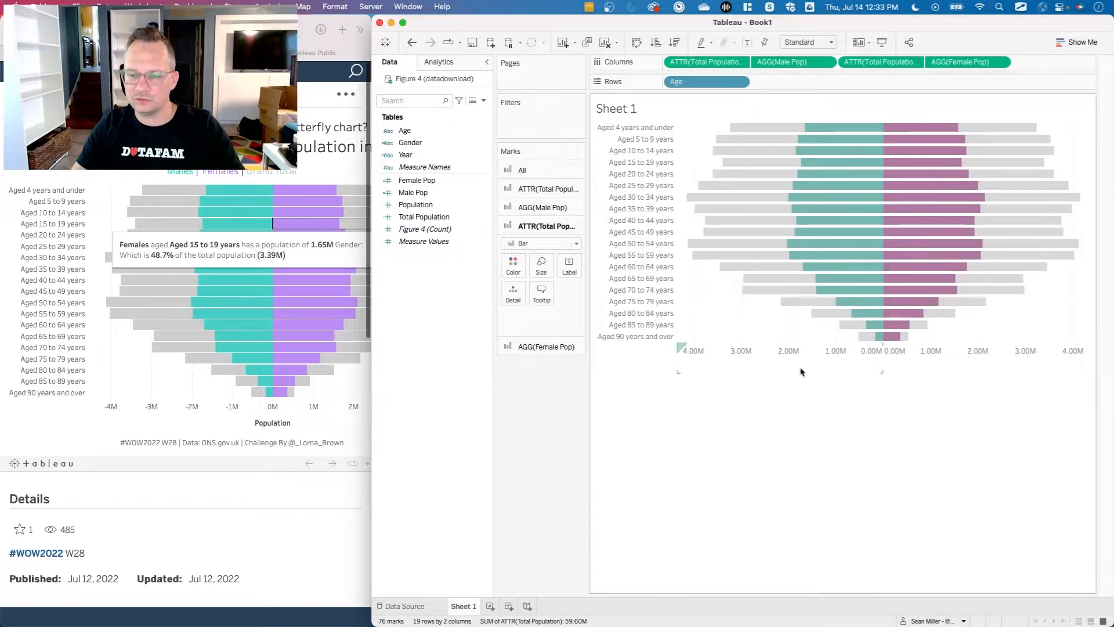
pyautogui.rightClick(757, 362)
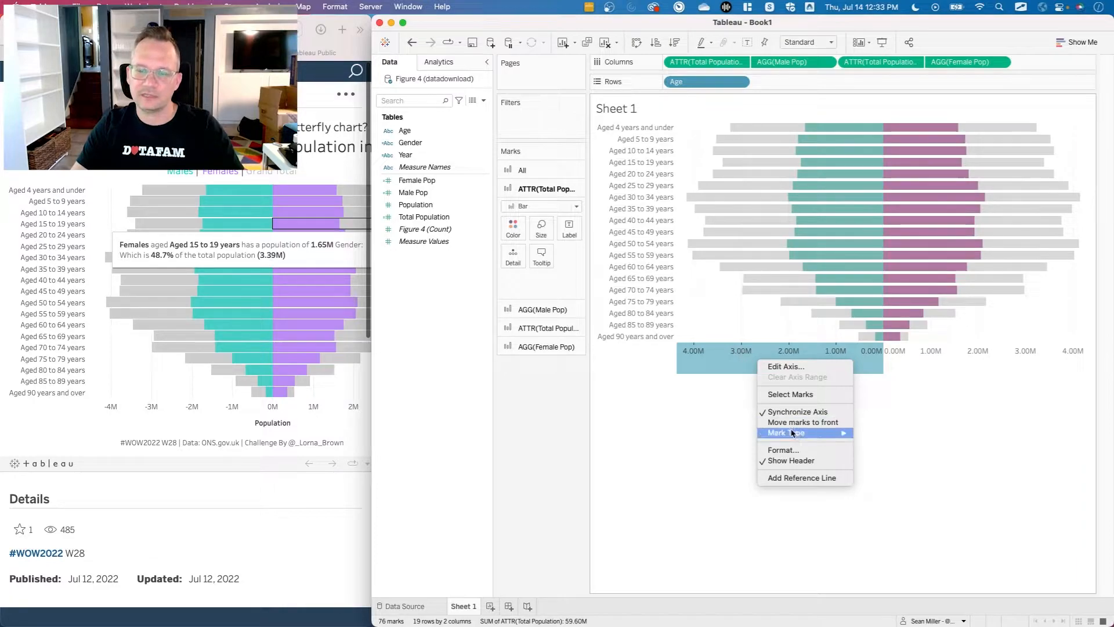
pyautogui.click(810, 452)
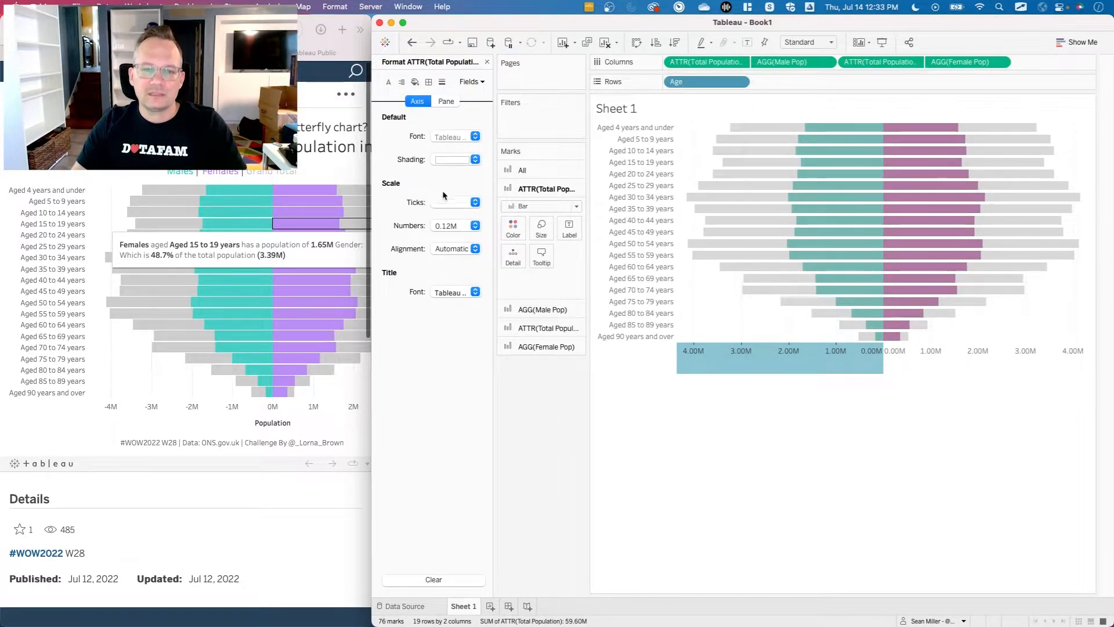
pyautogui.click(451, 226)
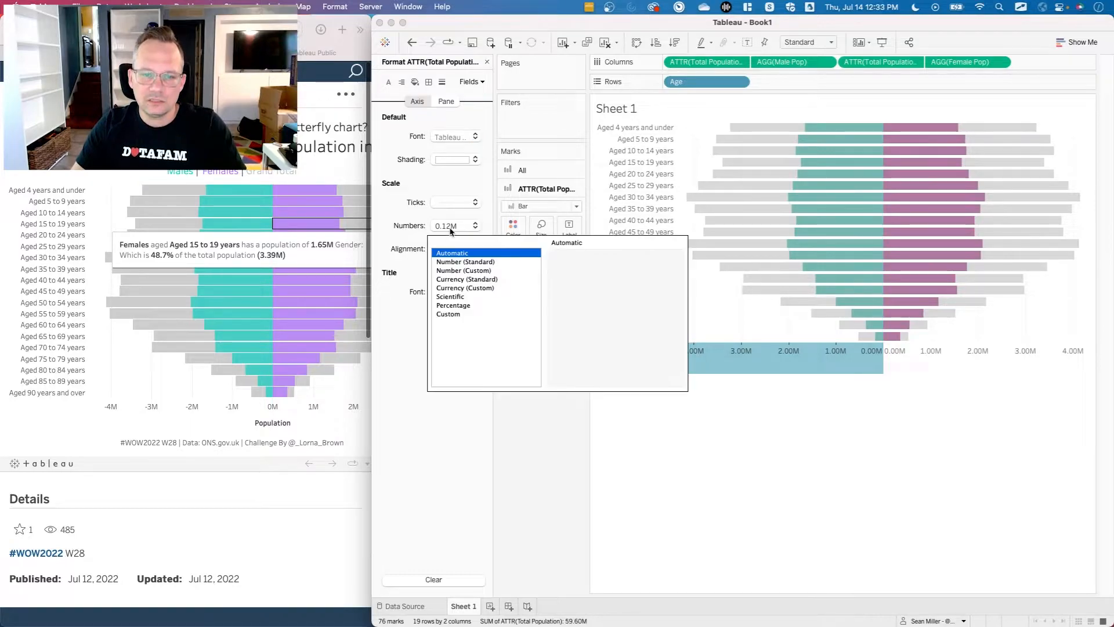
pyautogui.click(465, 270)
pyautogui.click(586, 273)
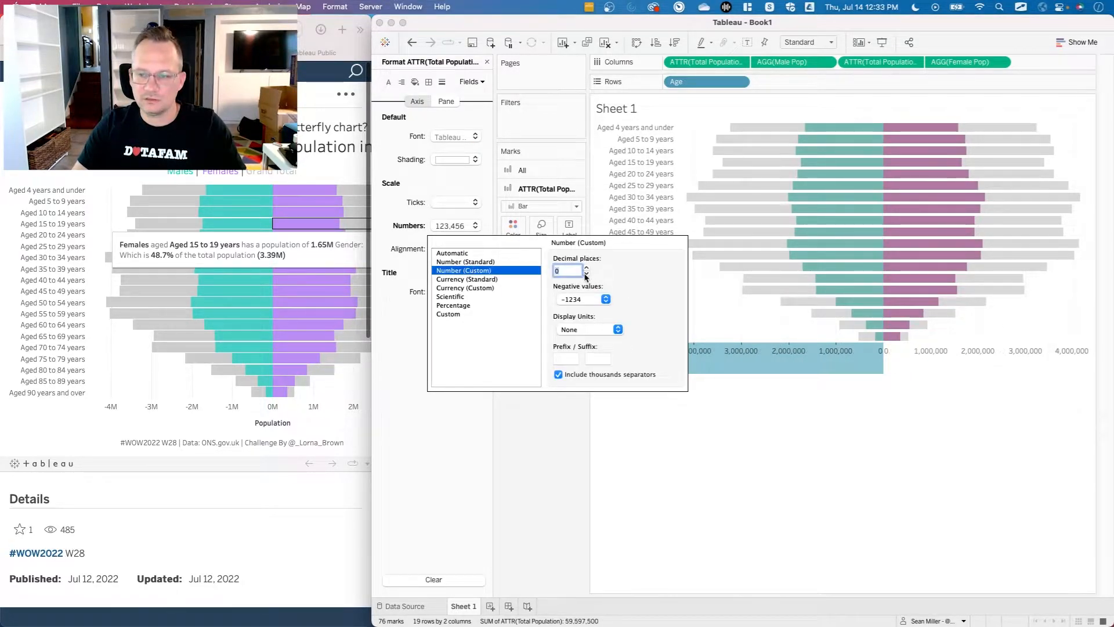
pyautogui.click(589, 329)
pyautogui.click(581, 347)
pyautogui.click(749, 458)
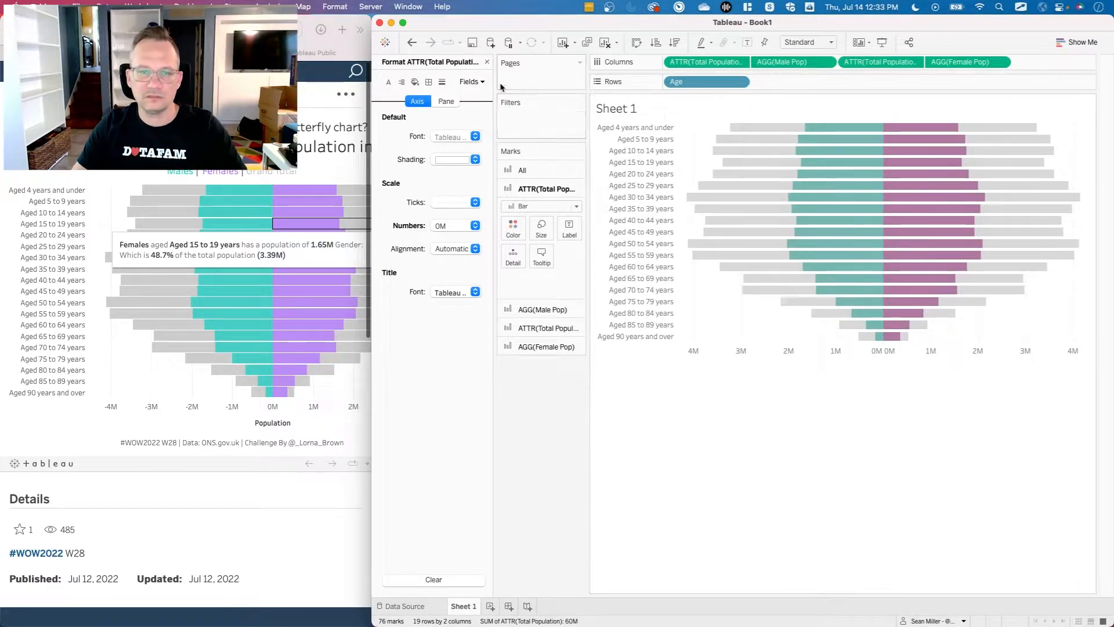
pyautogui.click(487, 61)
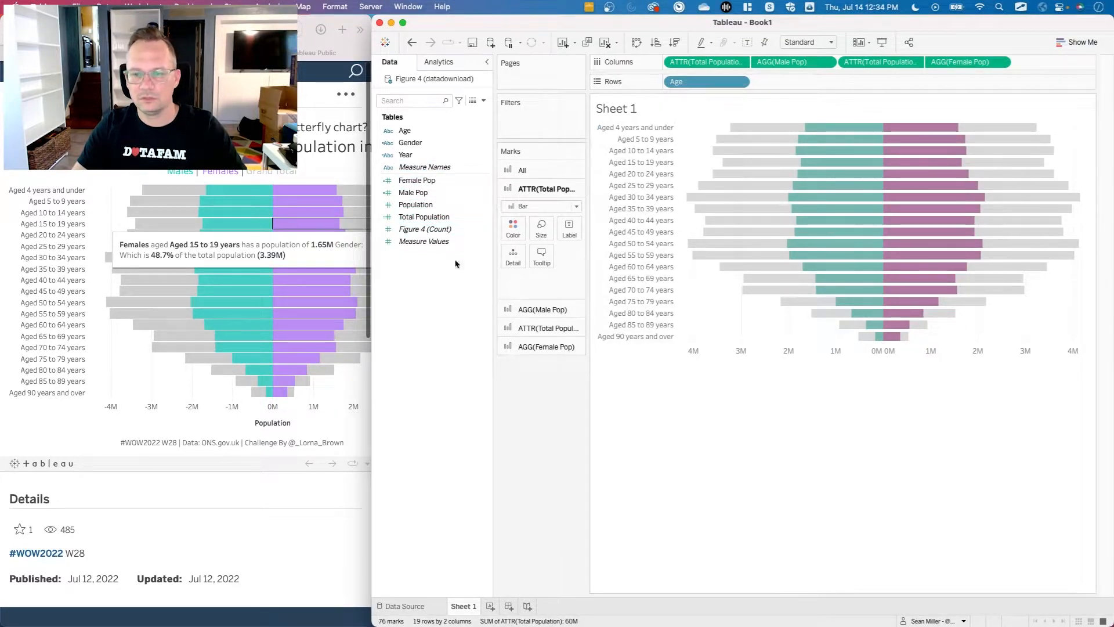
# Add Total Population to the tooltip of all marks.
pyautogui.rightClick(436, 220)
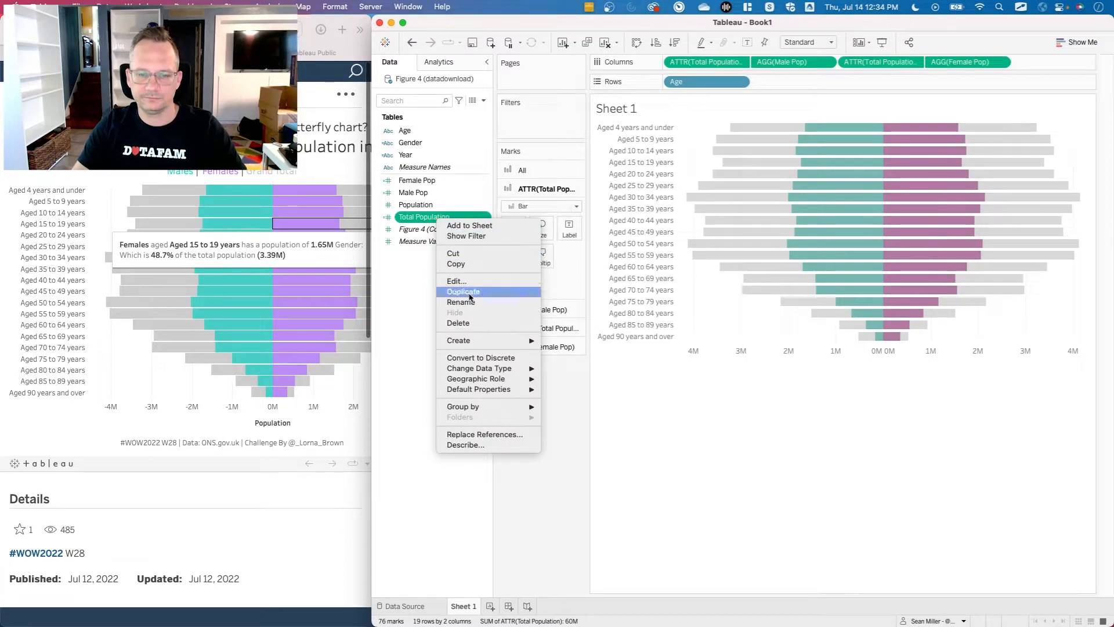
pyautogui.click(423, 285)
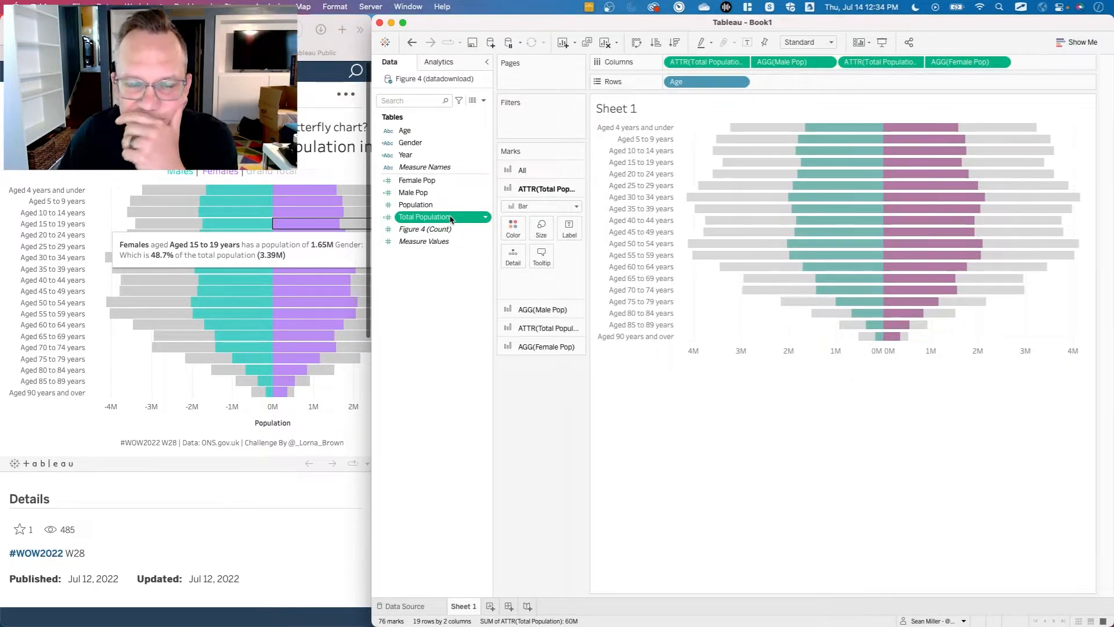
pyautogui.click(552, 169)
pyautogui.moveTo(440, 217); pyautogui.dragTo(541, 238)
# Try changing the decimal places in the number format of the tooltip's Total Population field.
pyautogui.click(568, 264)
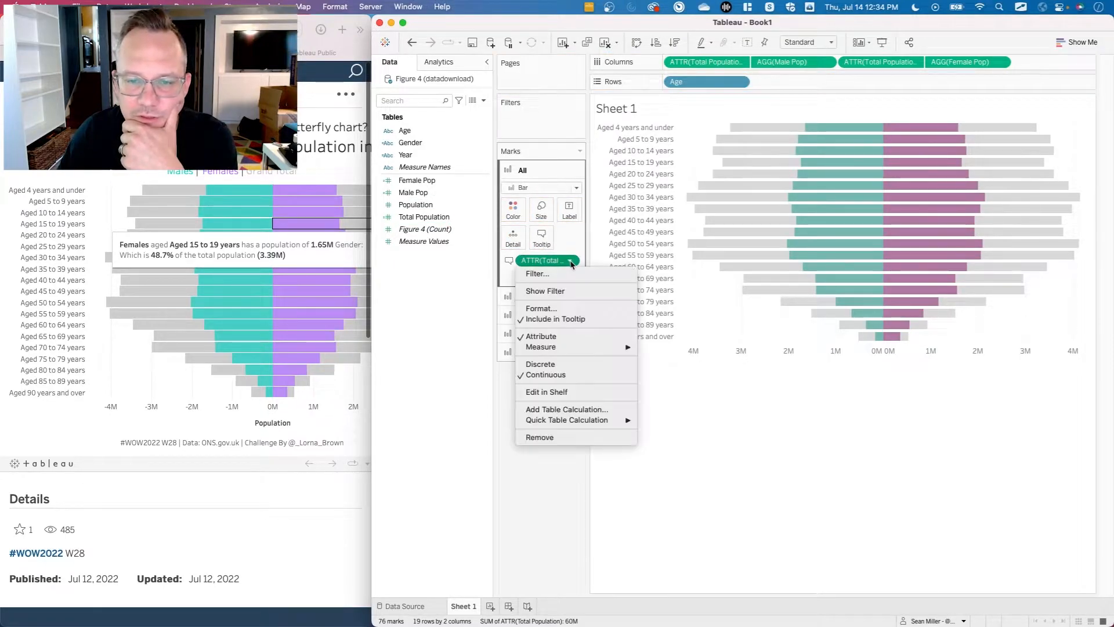
pyautogui.click(529, 307)
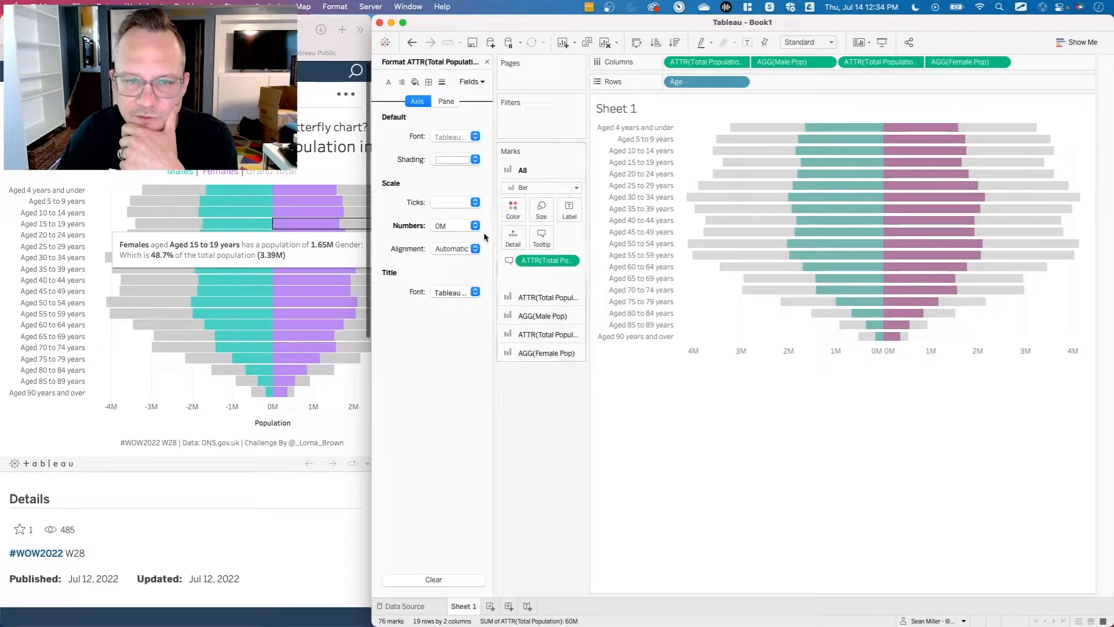
pyautogui.click(450, 230)
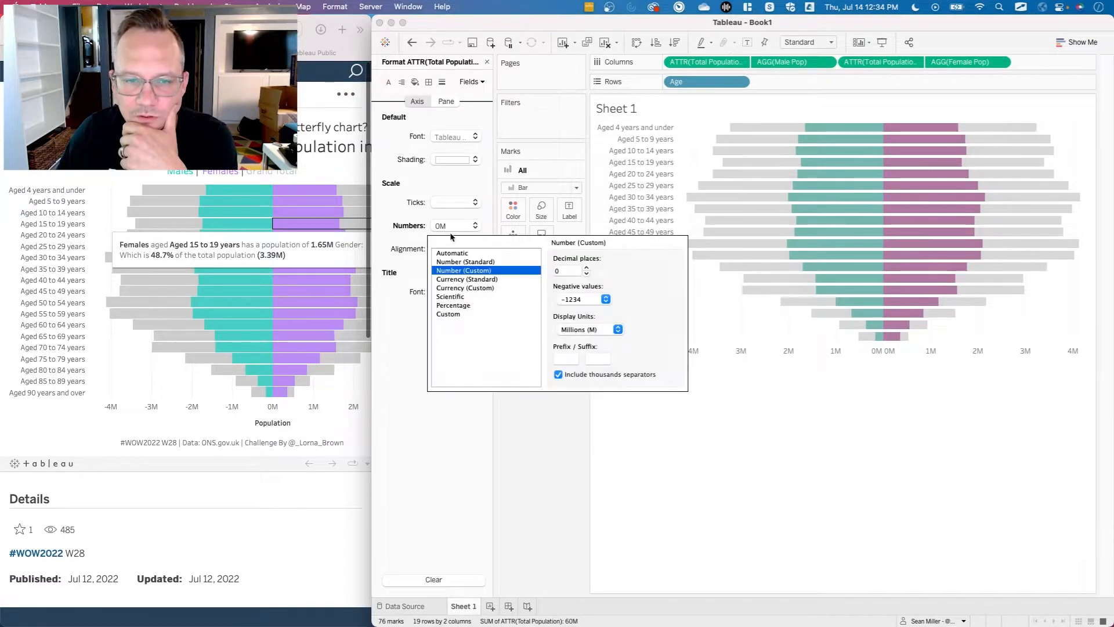
pyautogui.click(586, 268)
pyautogui.click(586, 268)
pyautogui.click(587, 274)
pyautogui.click(586, 274)
pyautogui.click(554, 471)
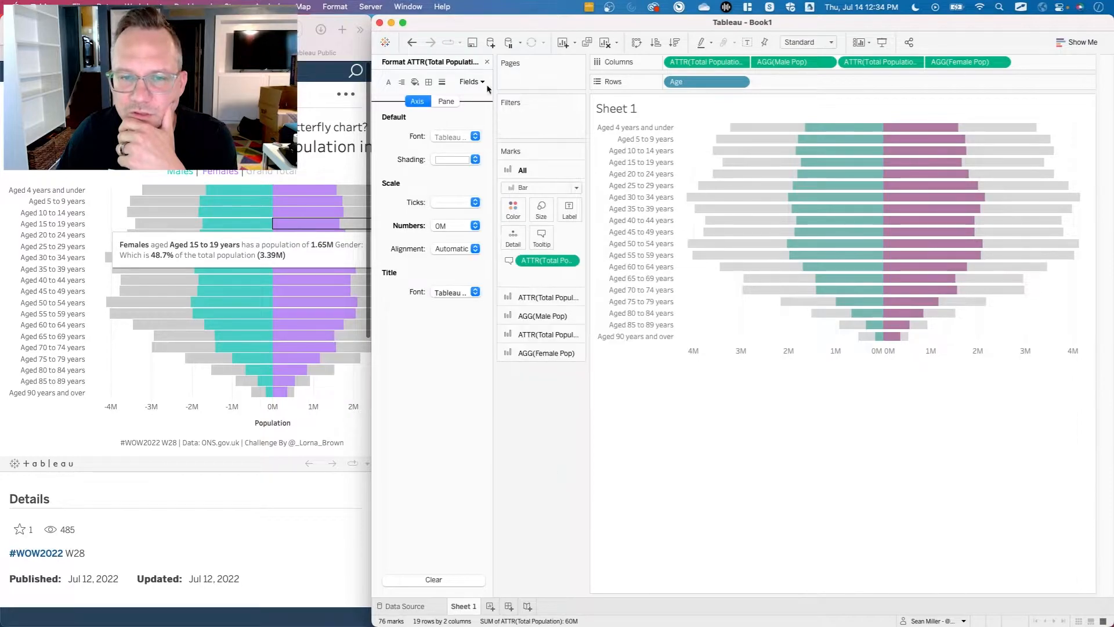
pyautogui.click(487, 61)
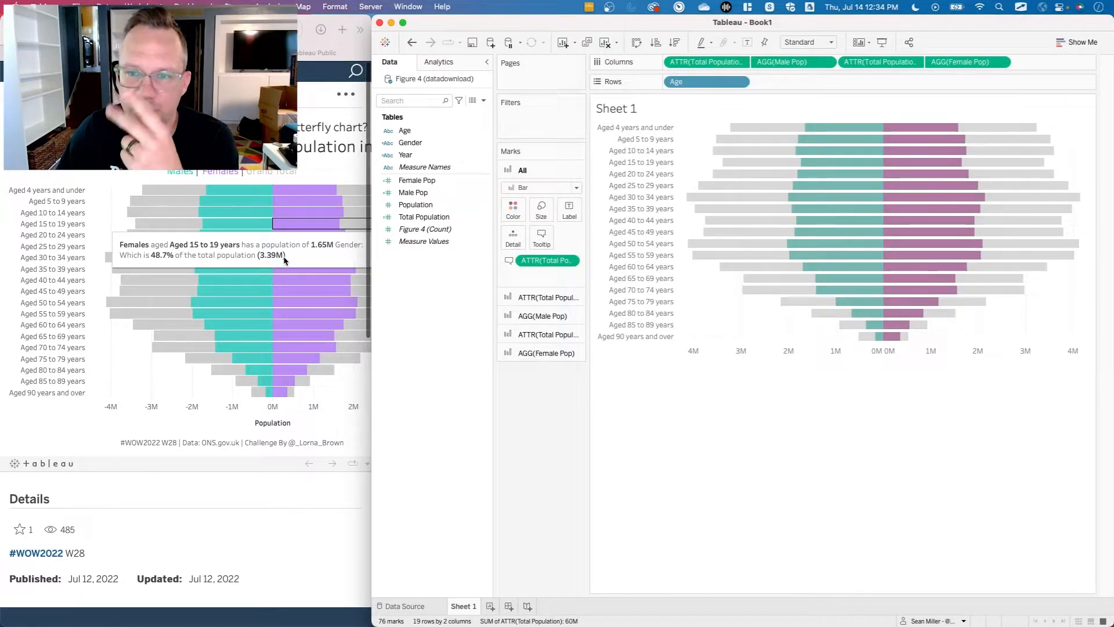
# Replace Total Population with the Population measure in the tooltip of all marks.
pyautogui.click(429, 183)
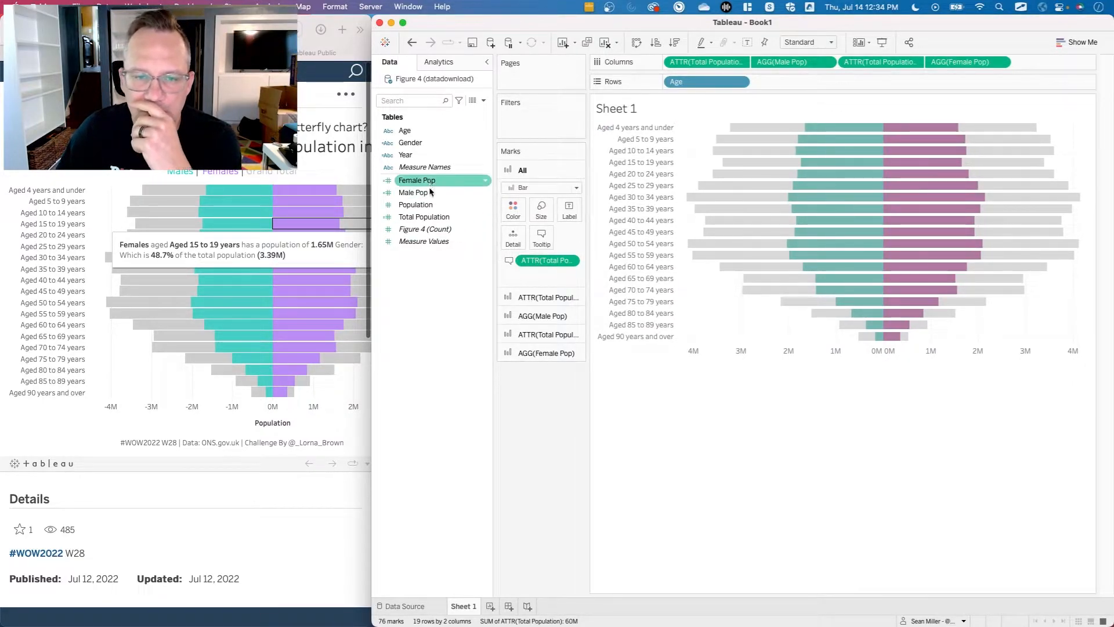
pyautogui.moveTo(547, 260); pyautogui.dragTo(465, 347)
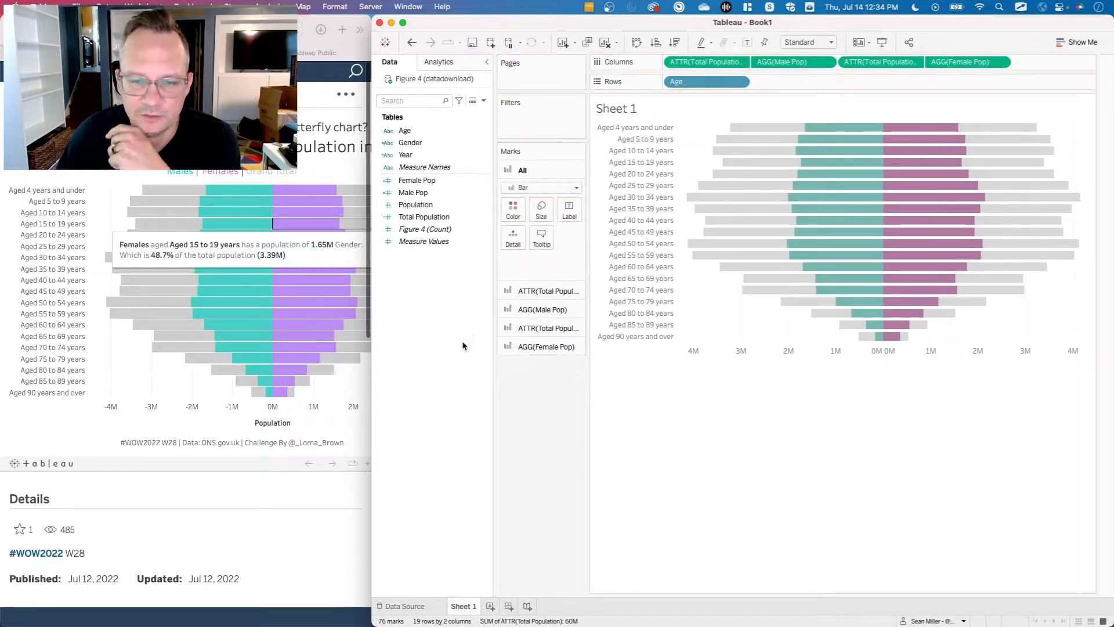
pyautogui.rightClick(421, 218)
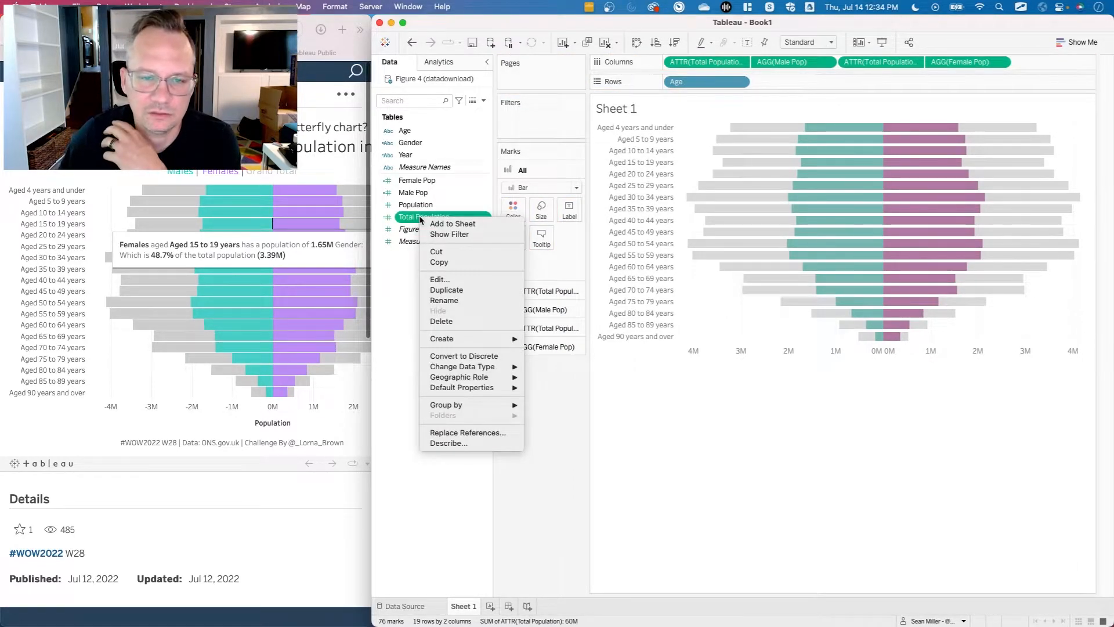
pyautogui.press('Escape')
pyautogui.keyDown('super'); pyautogui.click(425, 205); pyautogui.keyUp('super')
pyautogui.moveTo(426, 205); pyautogui.dragTo(549, 235)
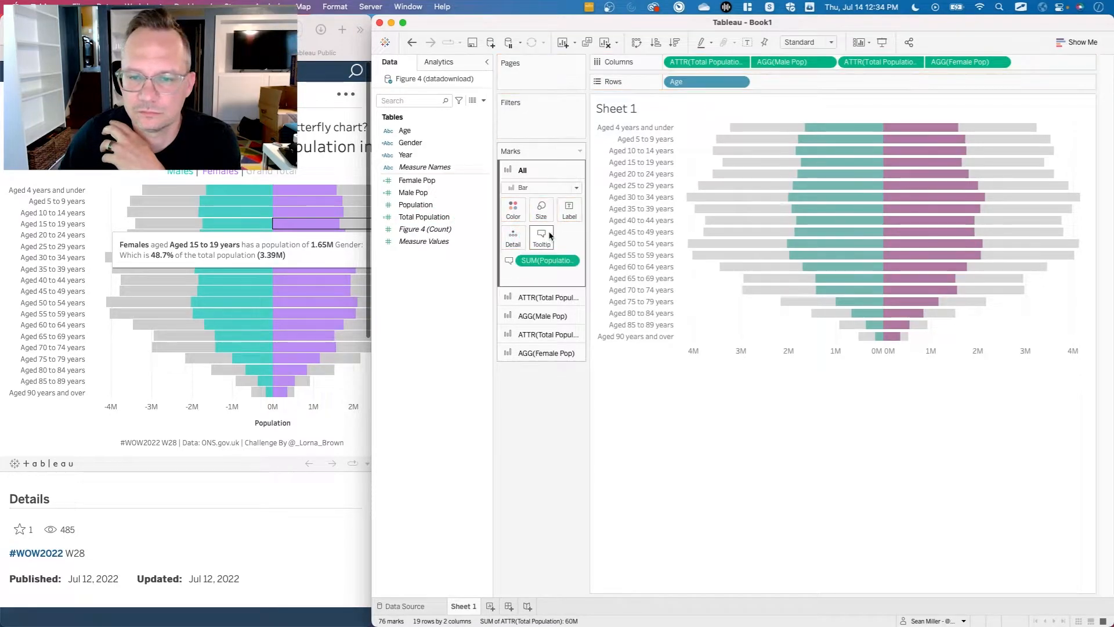
# Exclude the male-side Total Population column field from the tooltip.
pyautogui.moveTo(762, 222)
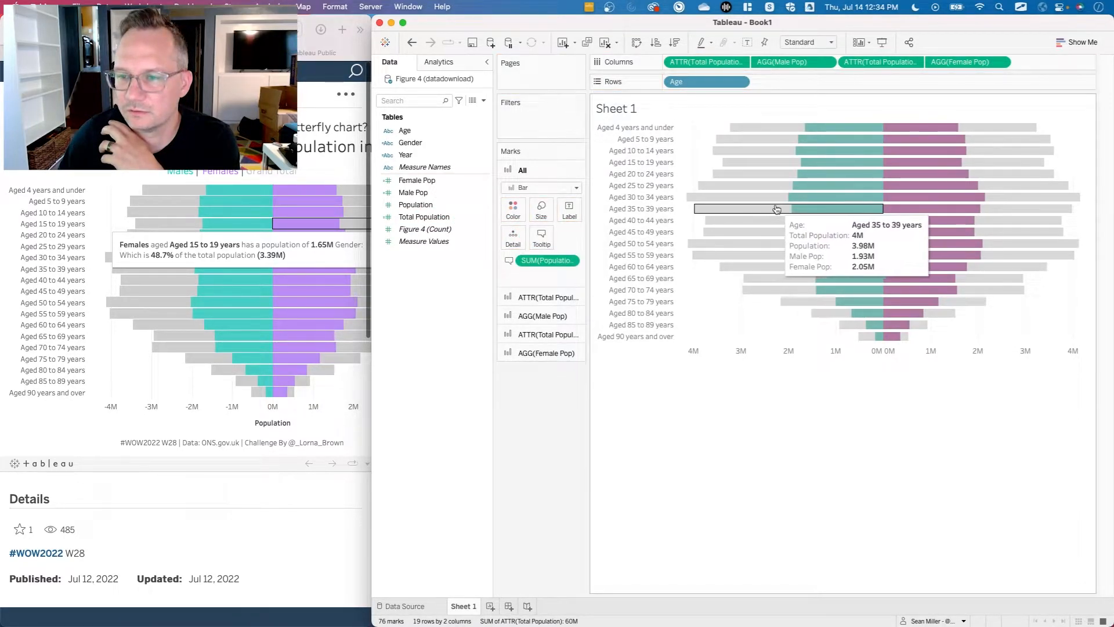
pyautogui.moveTo(791, 207)
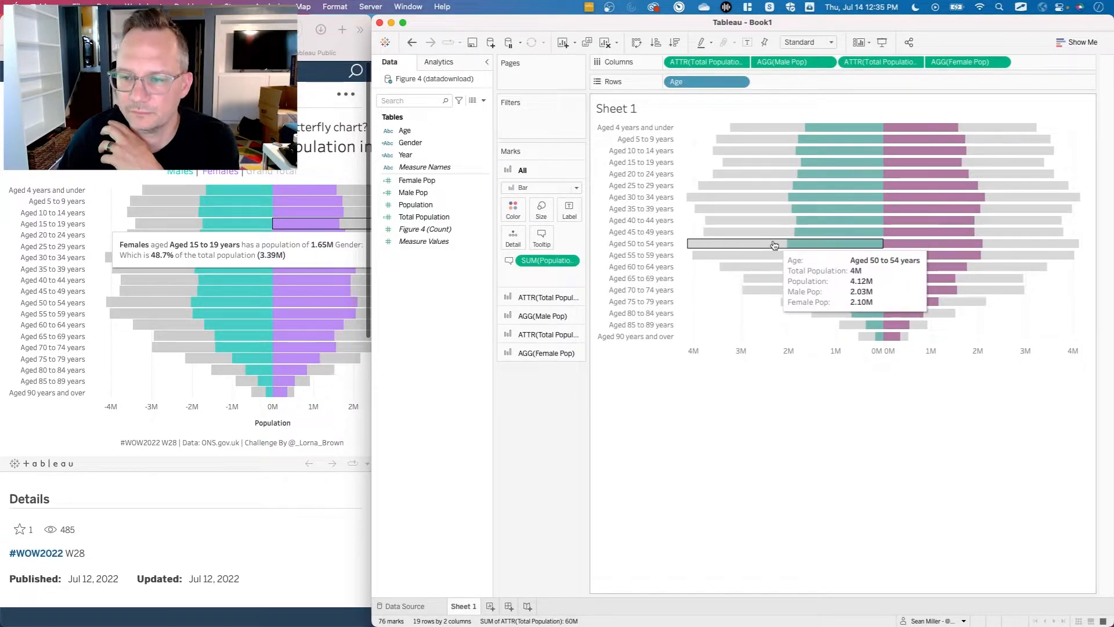
pyautogui.click(739, 62)
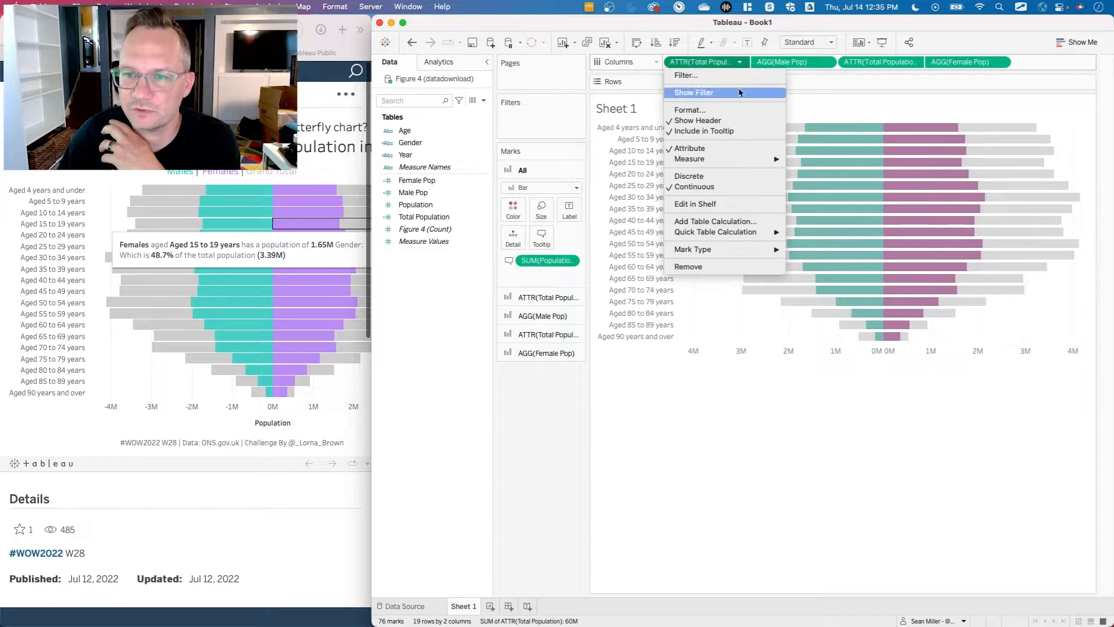
pyautogui.click(732, 132)
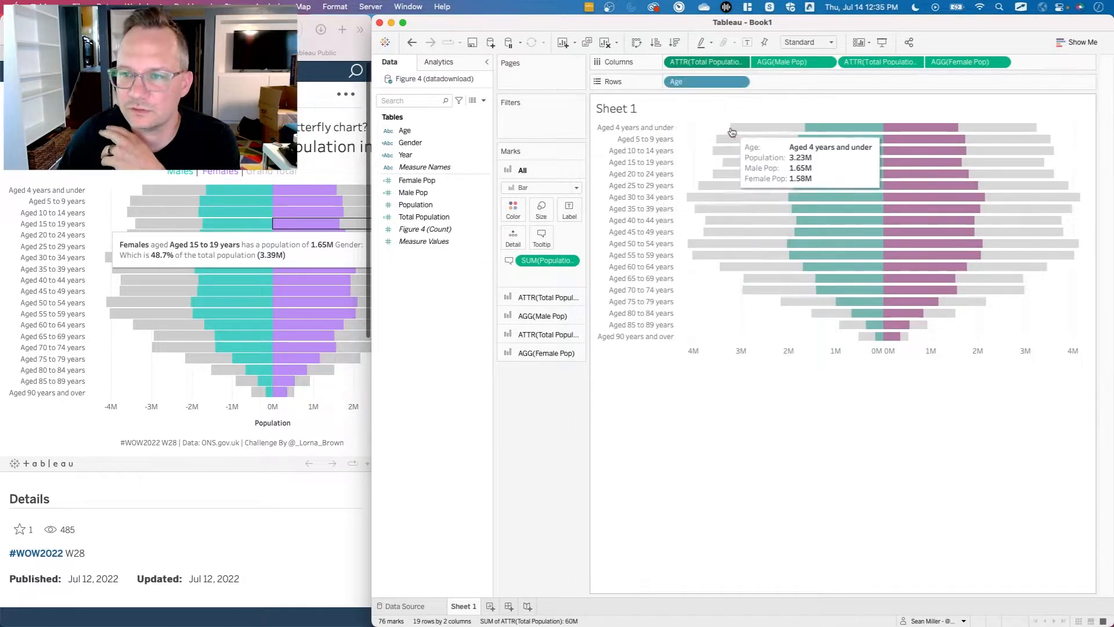
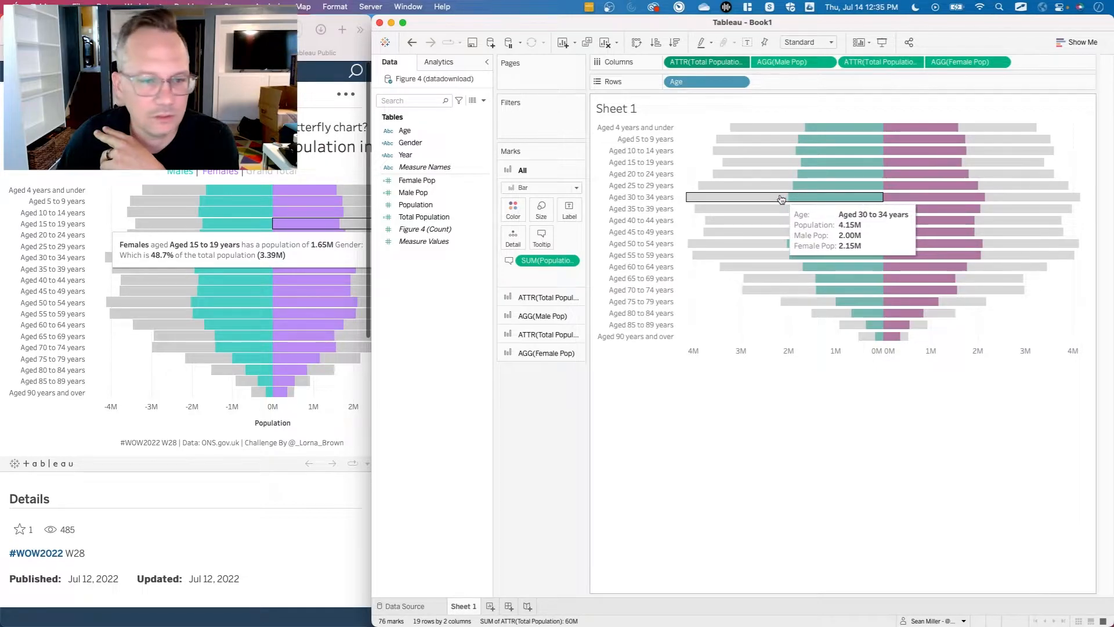
# Start a new calculated field and name it Male % of Pop.
pyautogui.rightClick(439, 283)
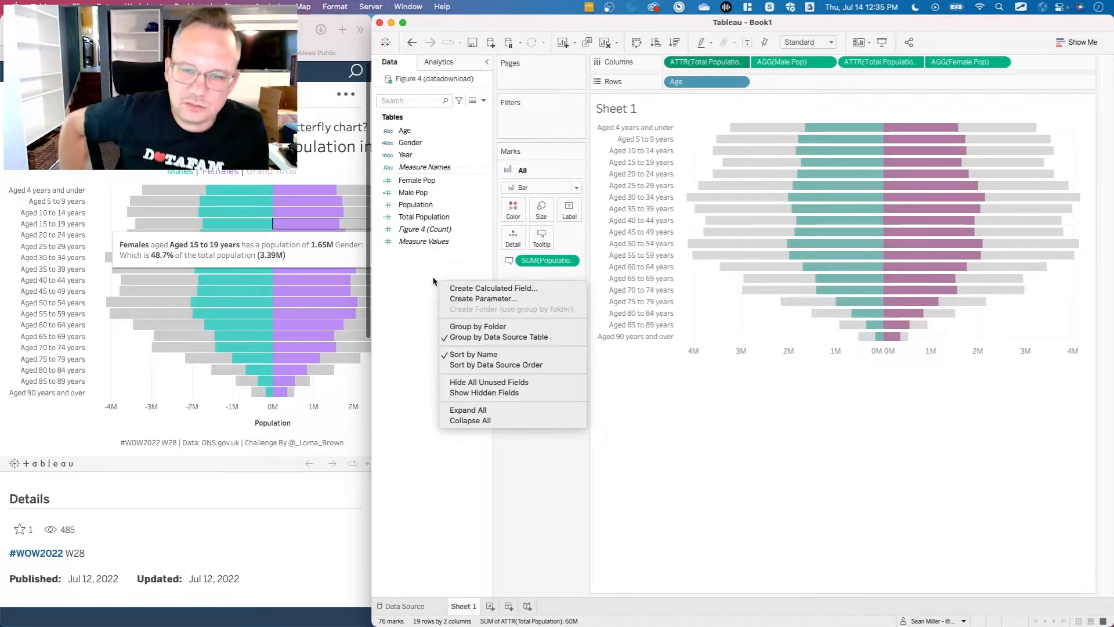
pyautogui.click(467, 288)
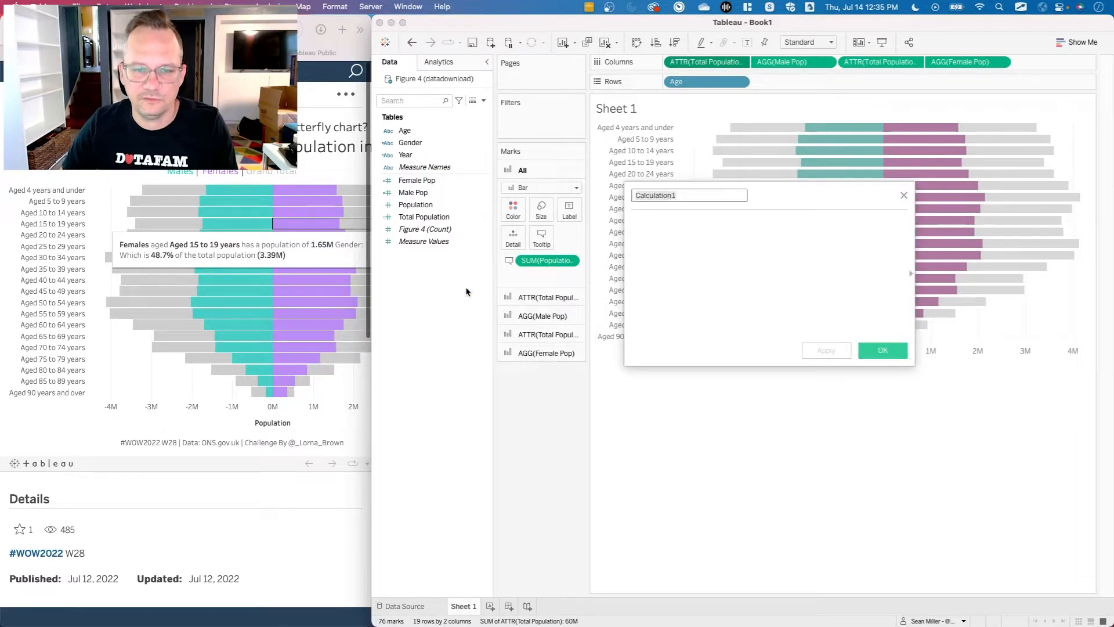
pyautogui.click(726, 231)
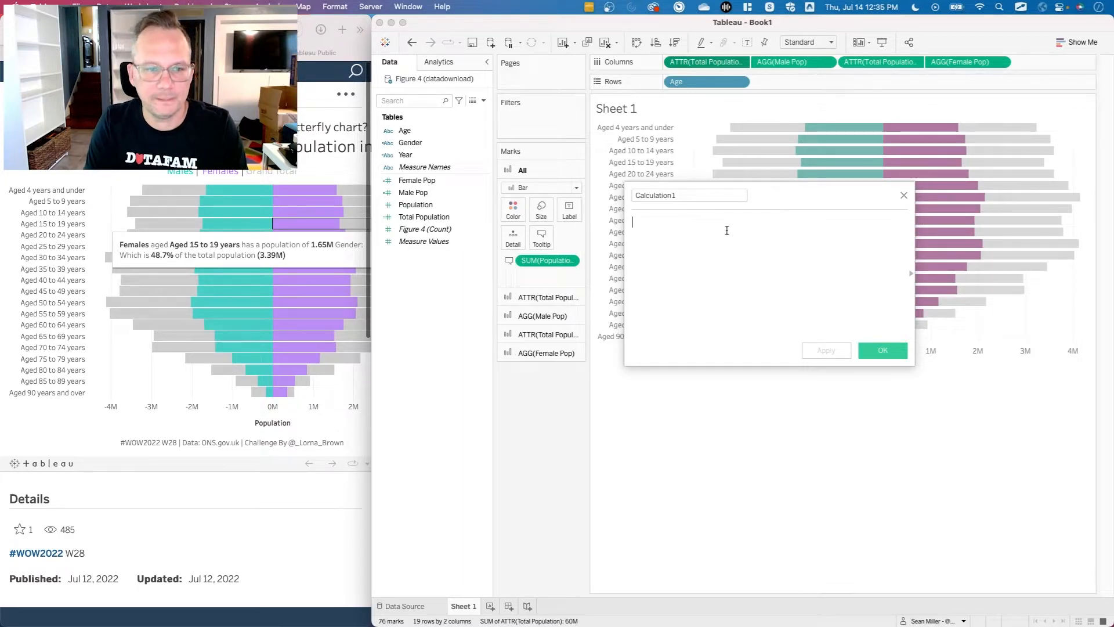
pyautogui.write('()')
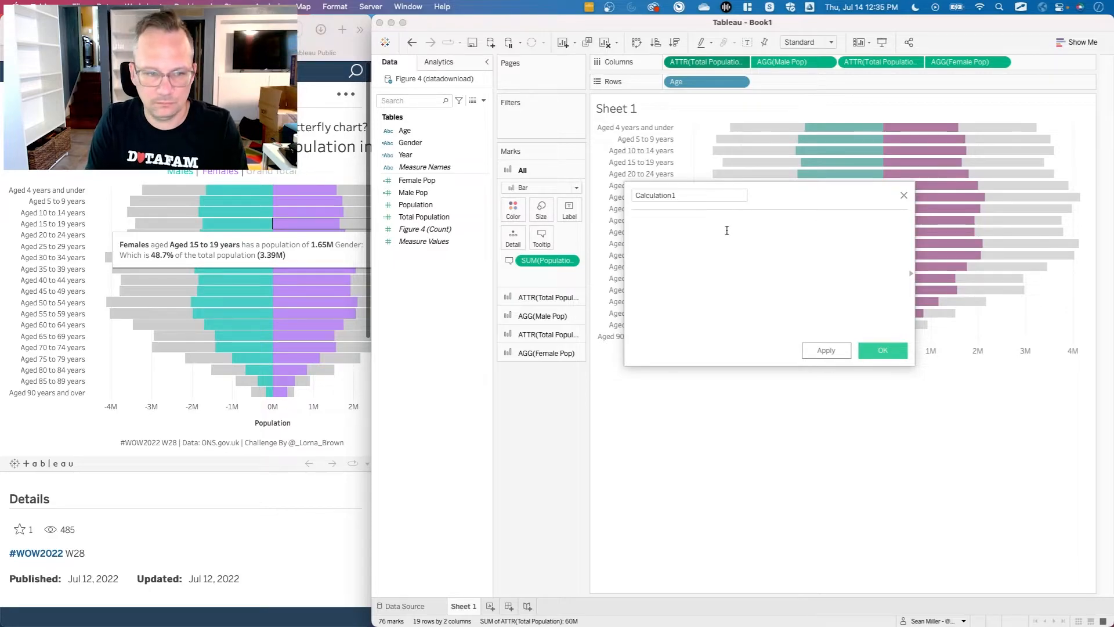
pyautogui.write('p')
pyautogui.press('BackSpace')
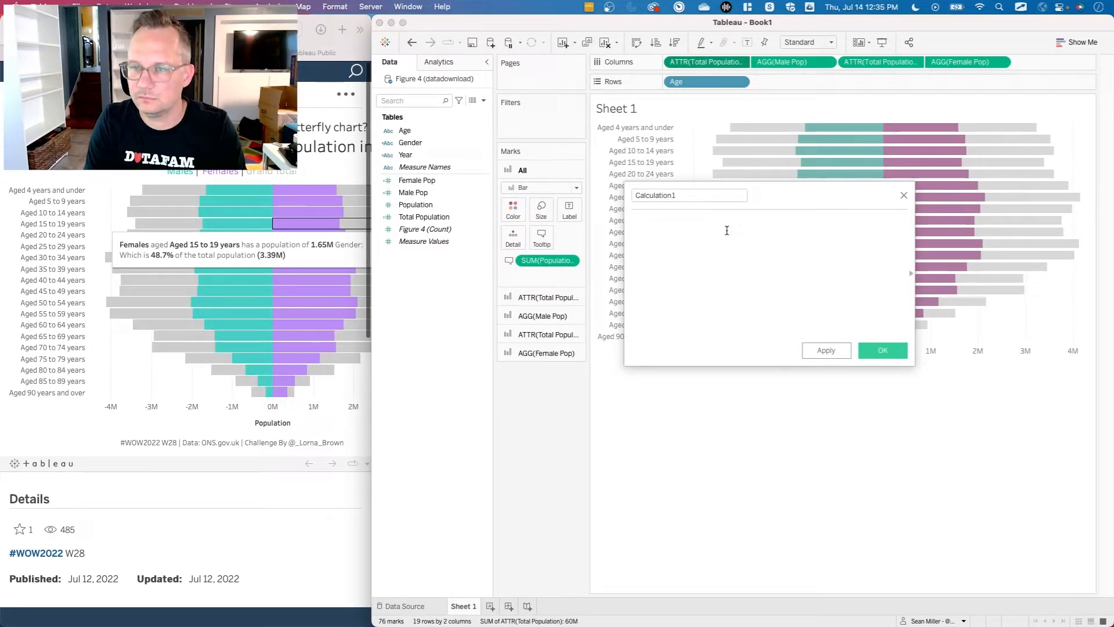
pyautogui.doubleClick(686, 196)
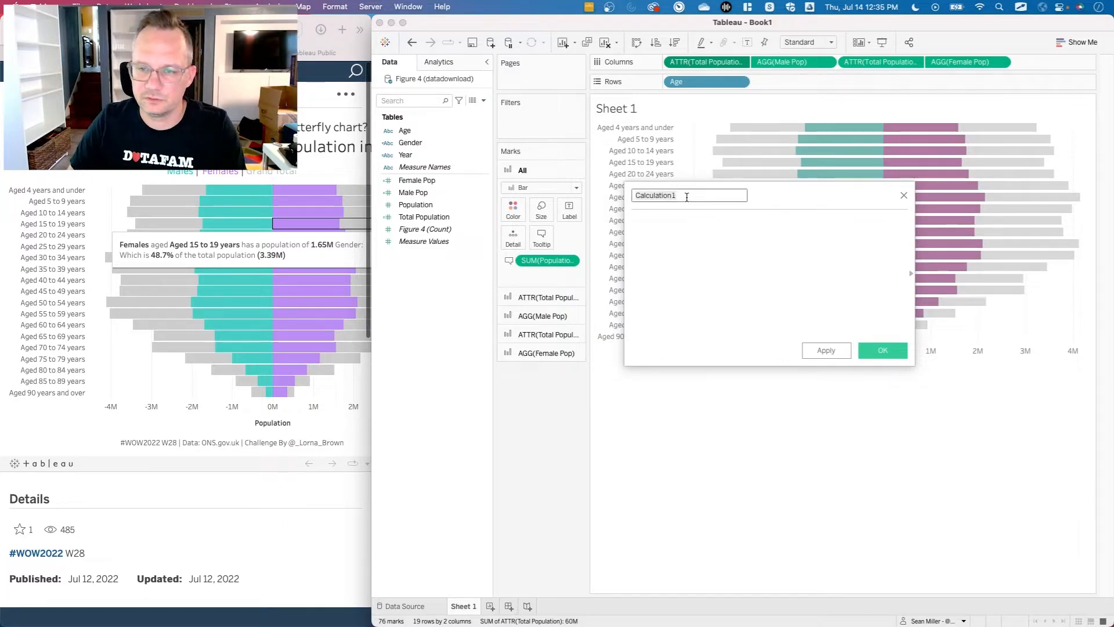
pyautogui.write('Male % of Pop')
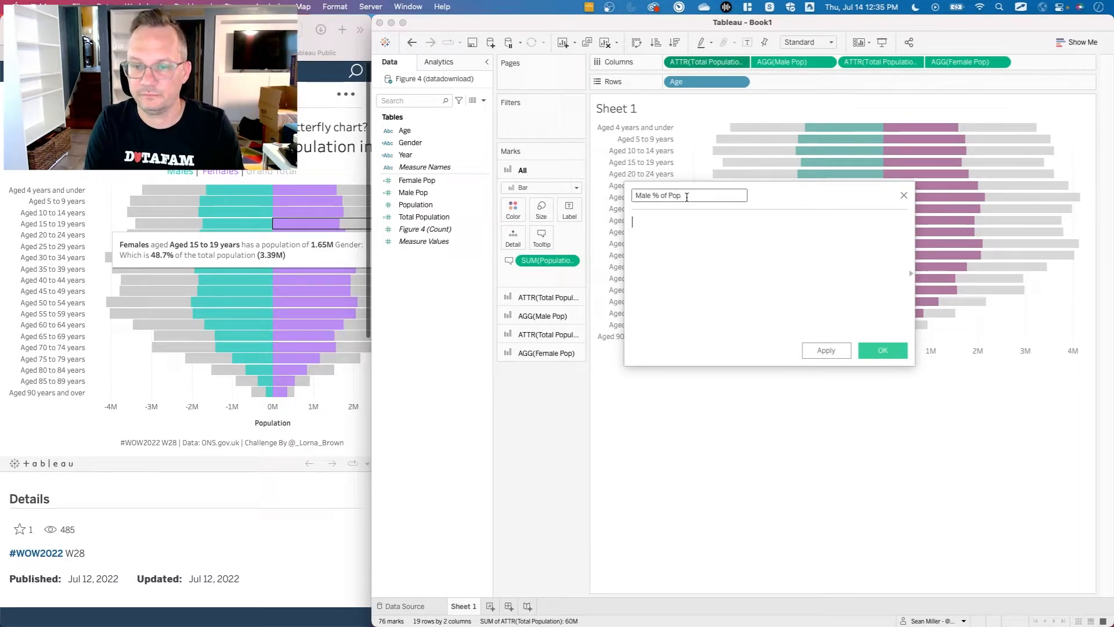
pyautogui.press('Tab')
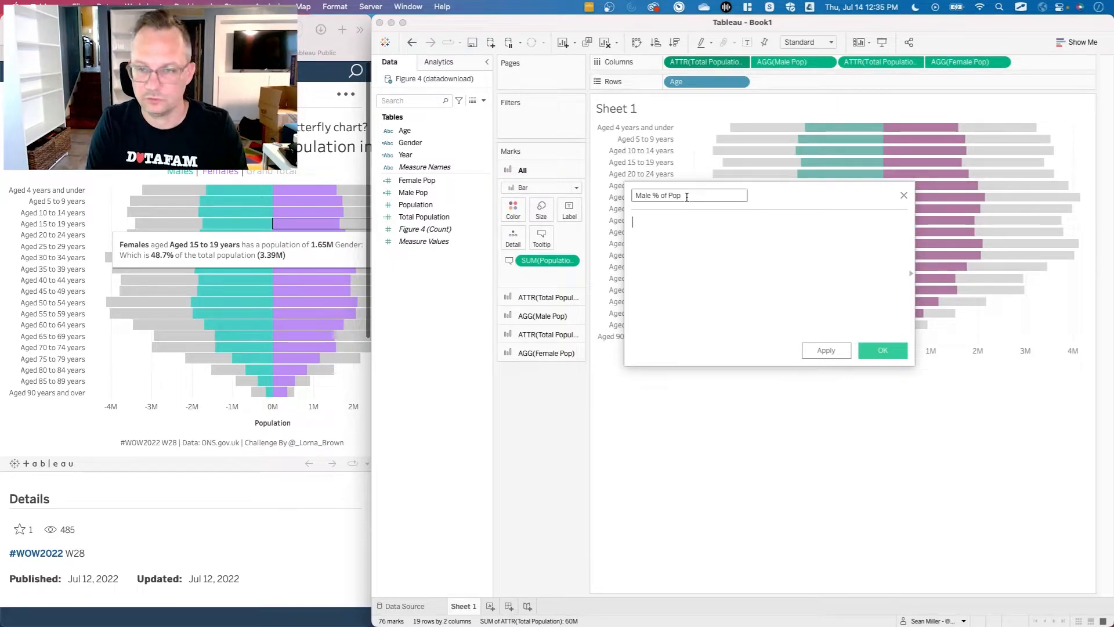
# Define the Male % of Pop calculation as [Male Pop]/SUM([Population]) and save it.
pyautogui.write('[Male Pop]')
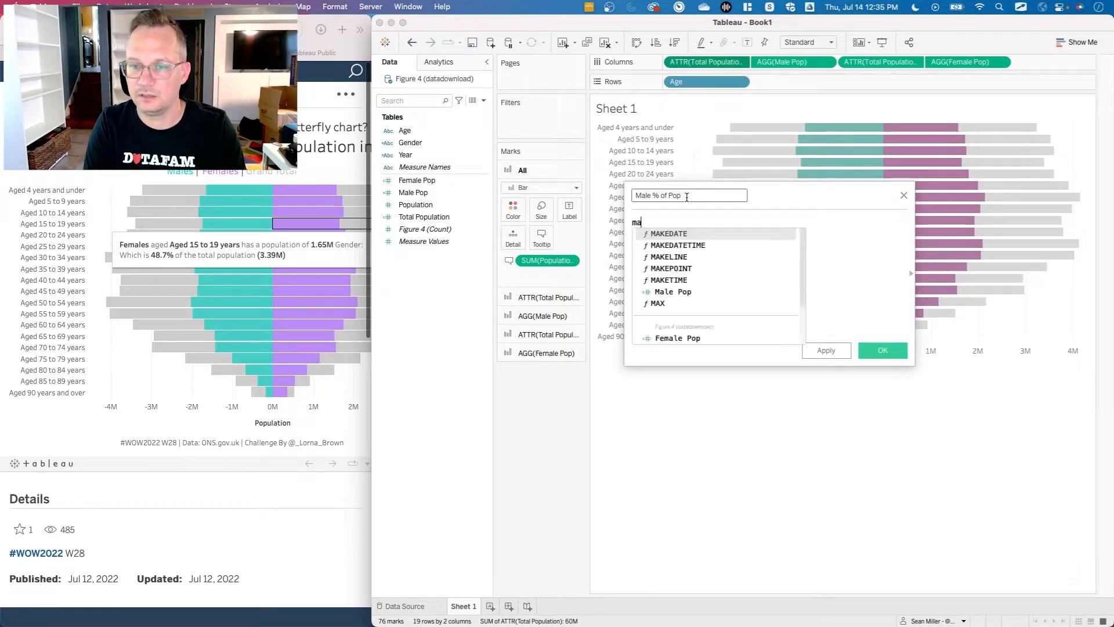
pyautogui.write('/SUM(pop')
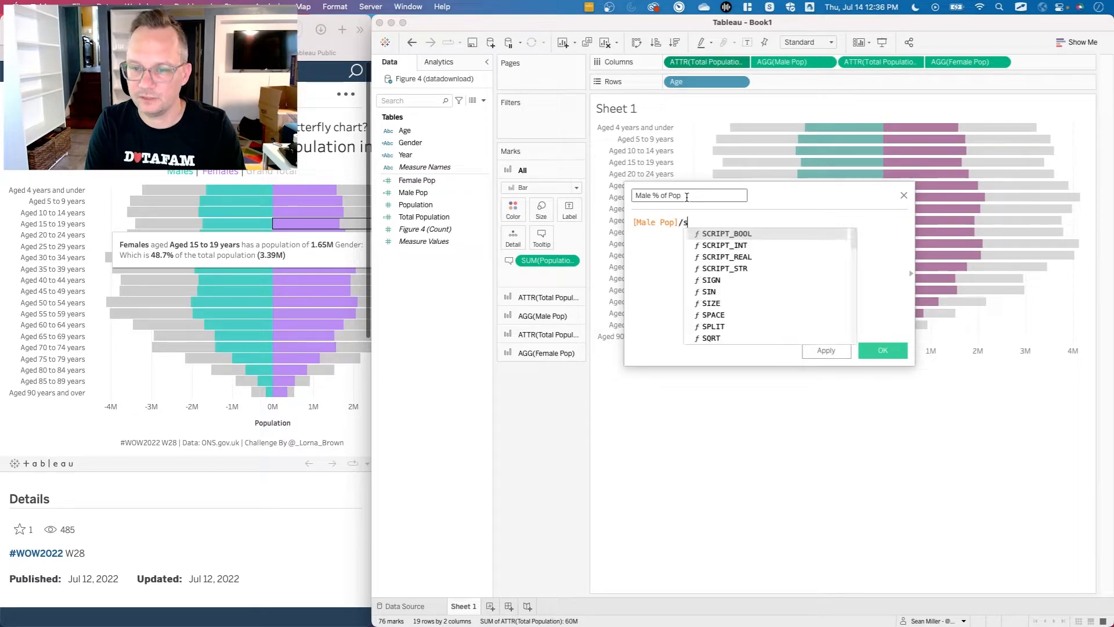
pyautogui.press('Return')
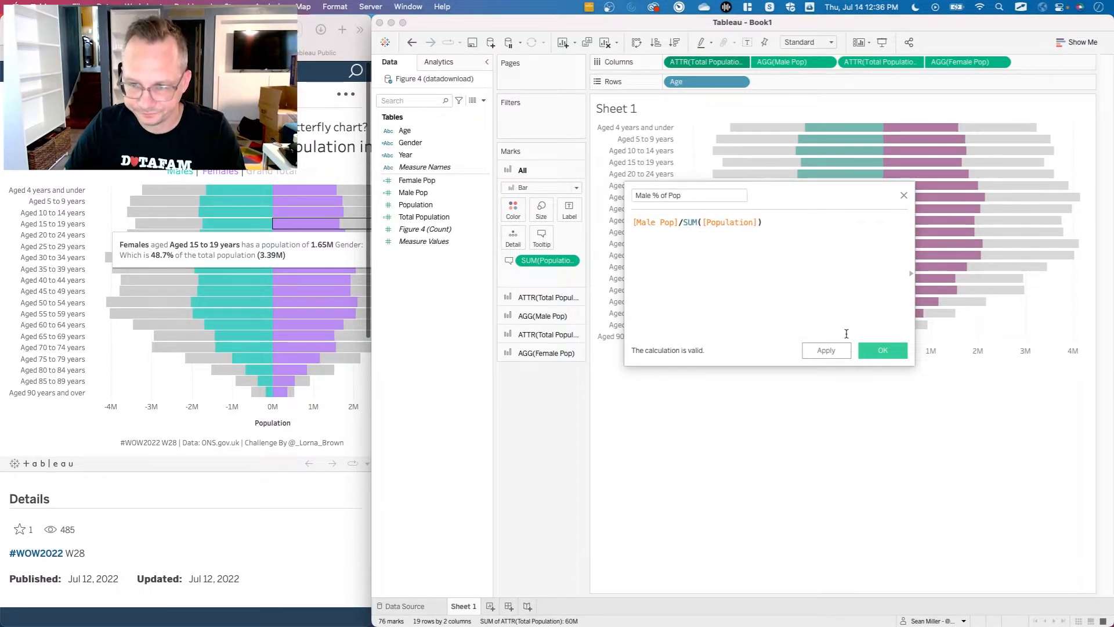
pyautogui.click(882, 349)
# Set the default number format of Male % of Pop to Percentage with 1 decimal place.
pyautogui.rightClick(435, 195)
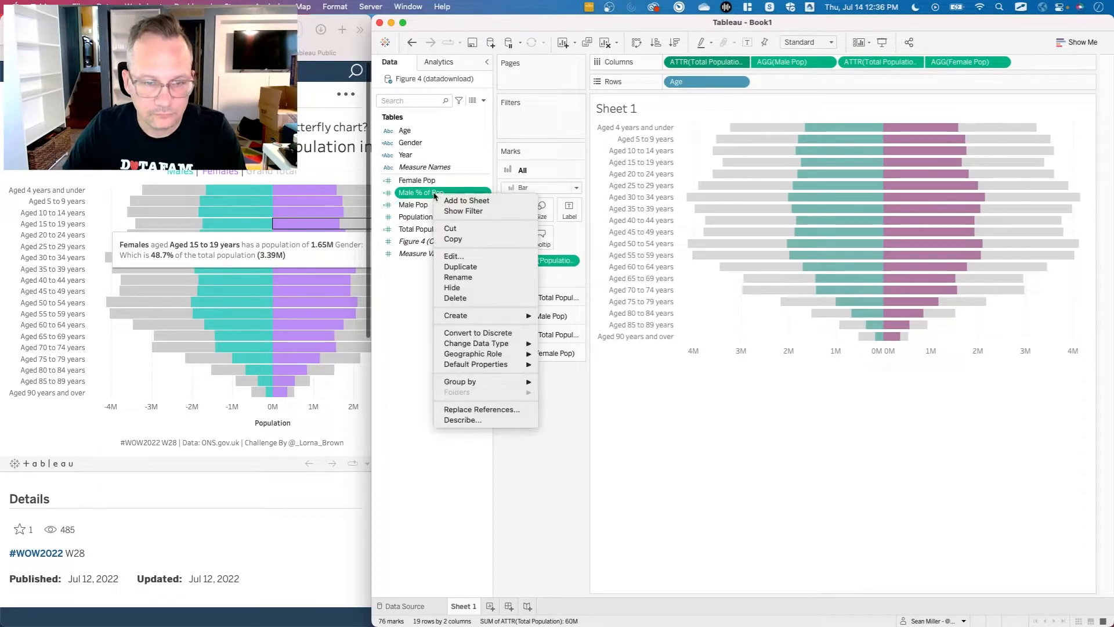
pyautogui.moveTo(499, 364)
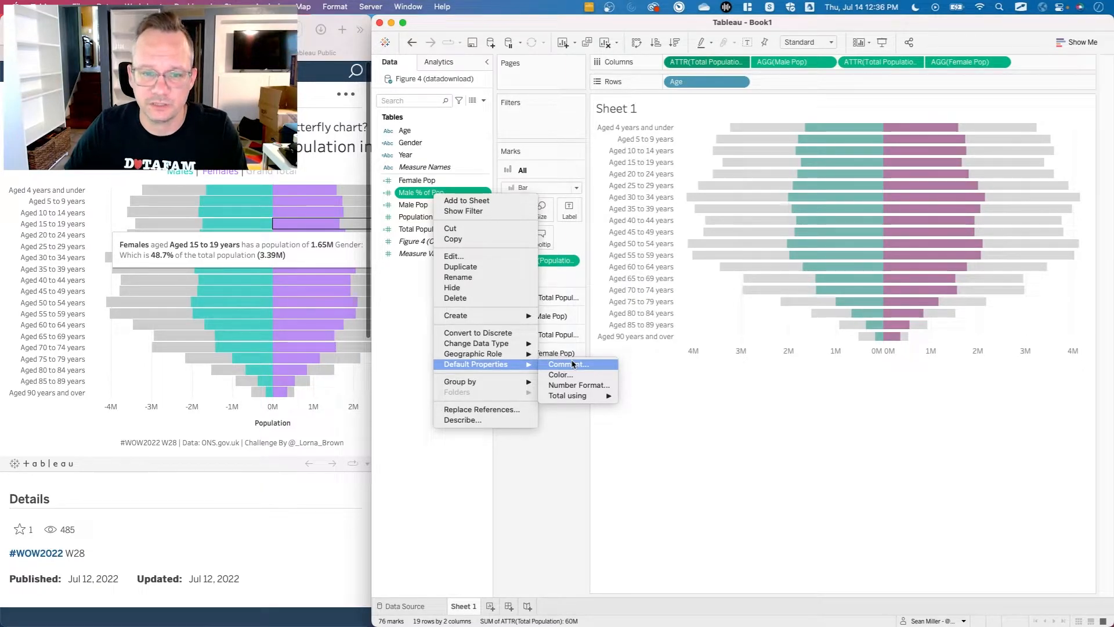
pyautogui.click(577, 385)
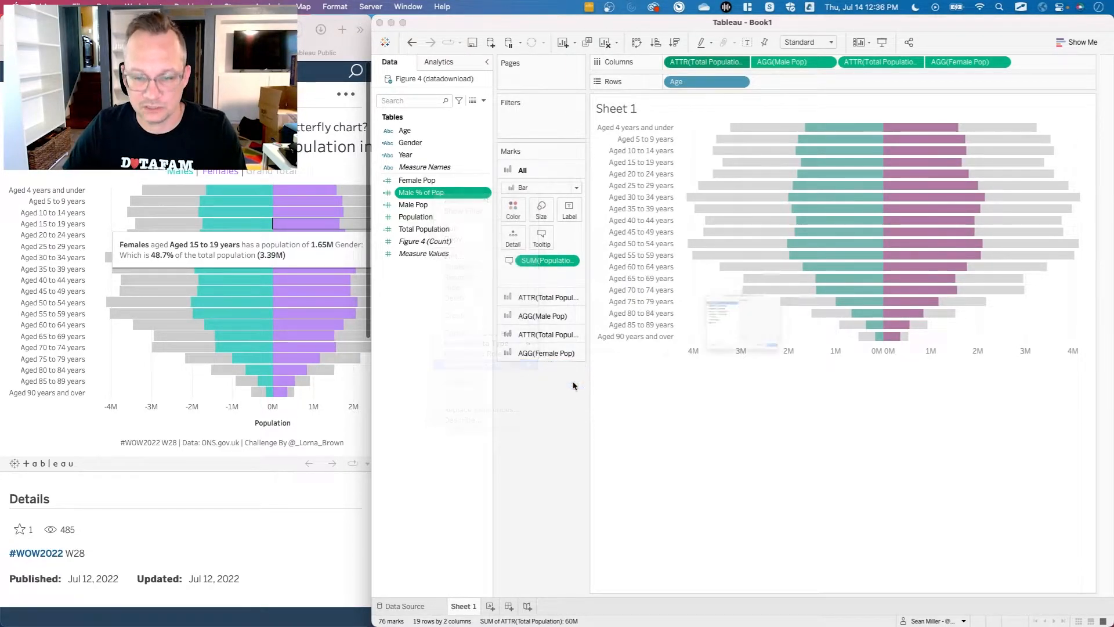
pyautogui.click(640, 315)
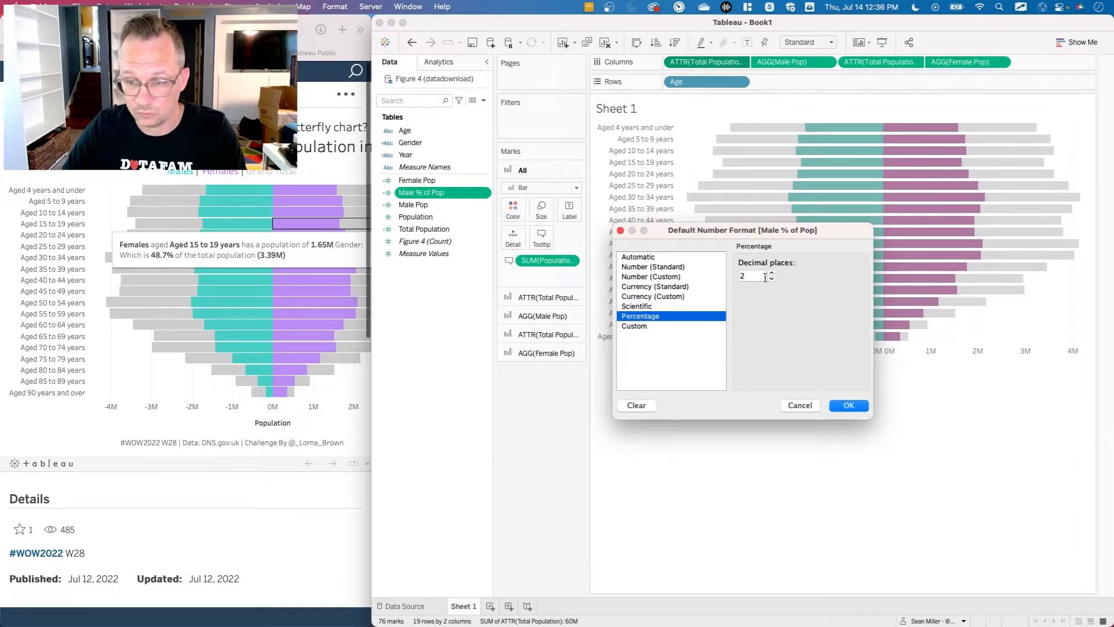
pyautogui.click(772, 280)
pyautogui.click(848, 405)
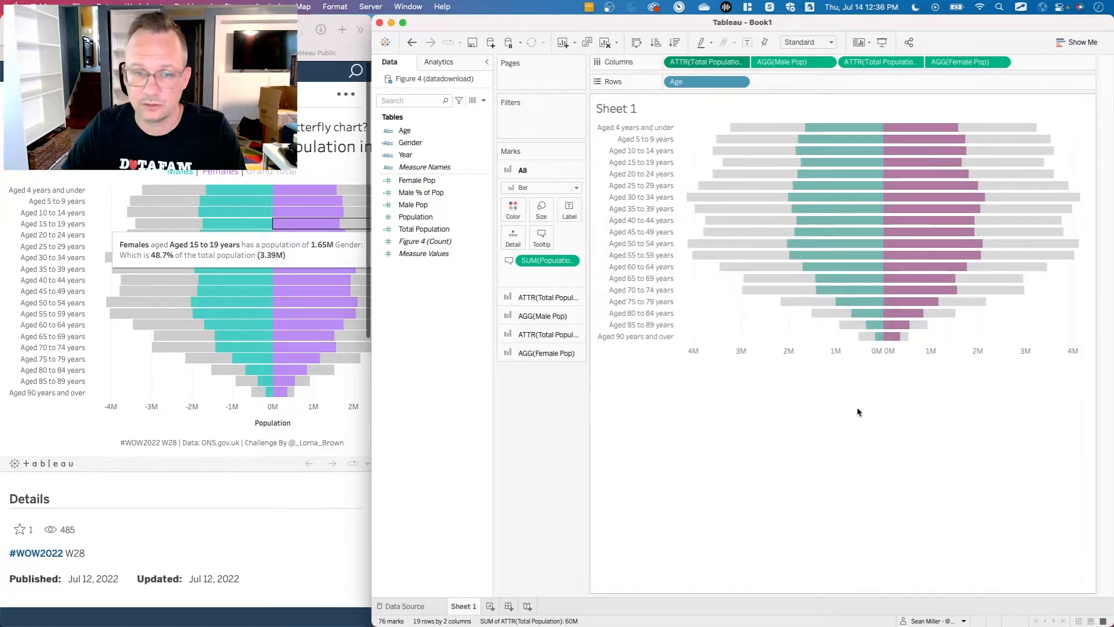
# Duplicate the Male % of Pop field and rename the copy Female % of Pop.
pyautogui.rightClick(427, 195)
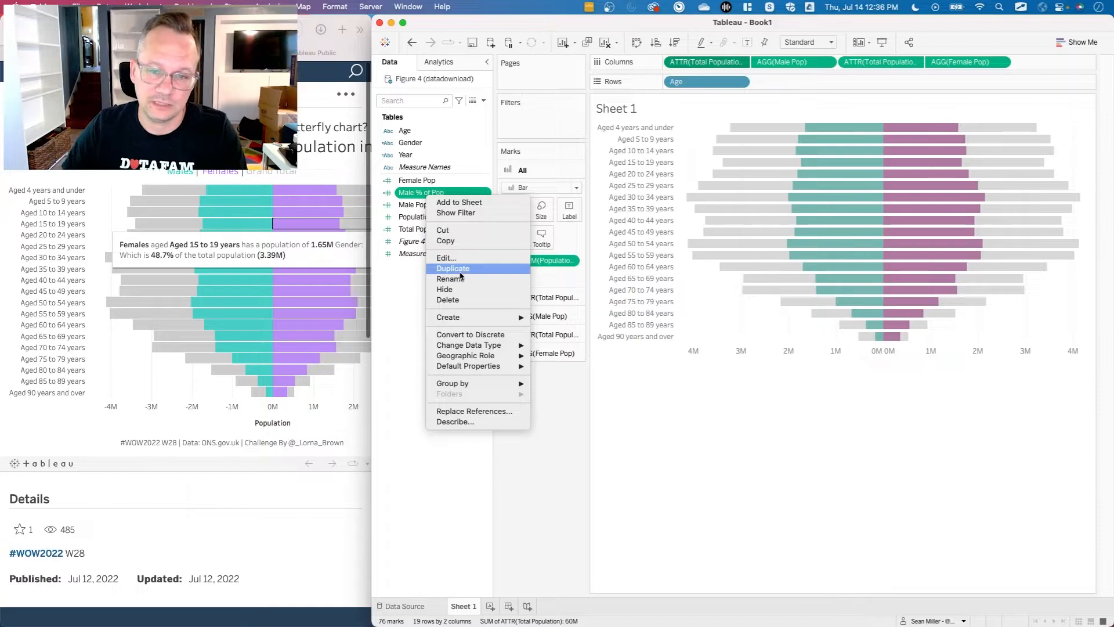
pyautogui.click(460, 269)
pyautogui.rightClick(437, 207)
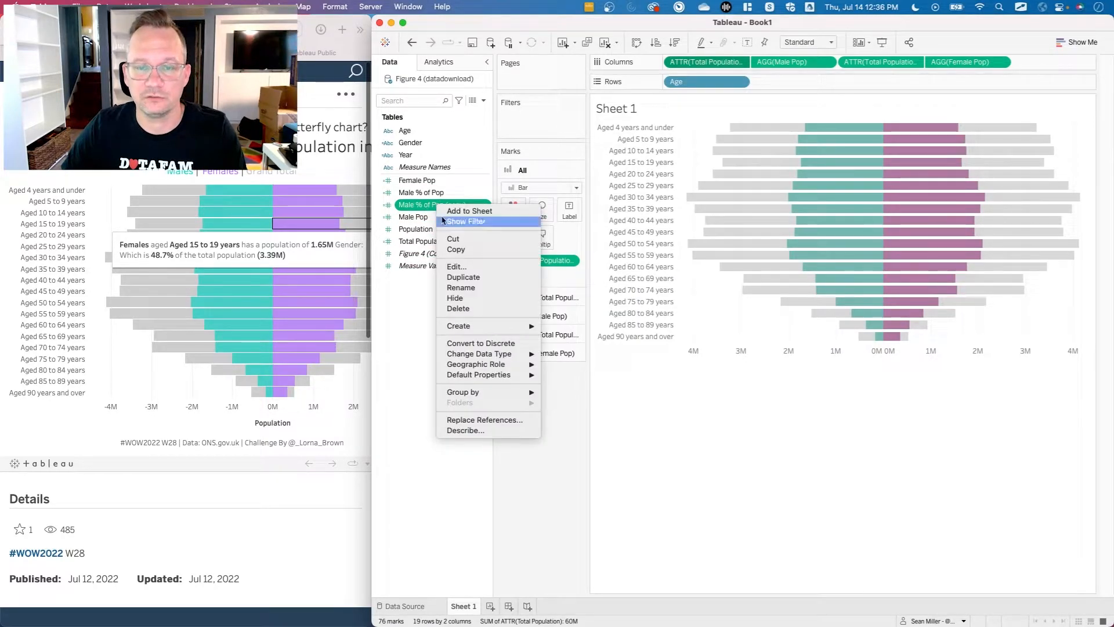
pyautogui.click(474, 267)
pyautogui.click(639, 195)
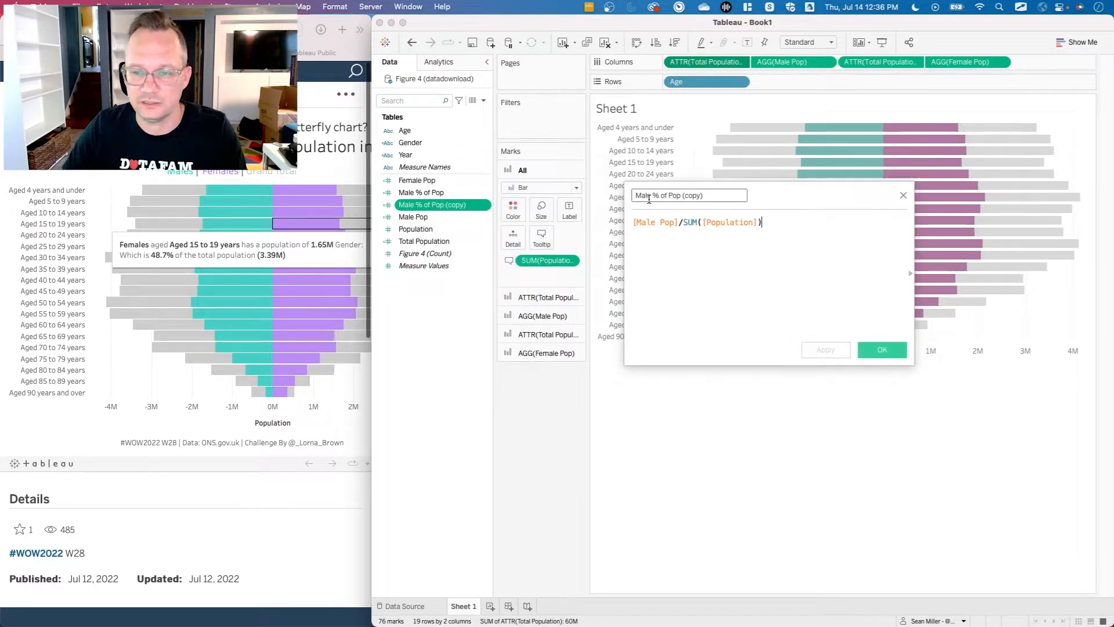
pyautogui.press('Delete')
pyautogui.write('Fem')
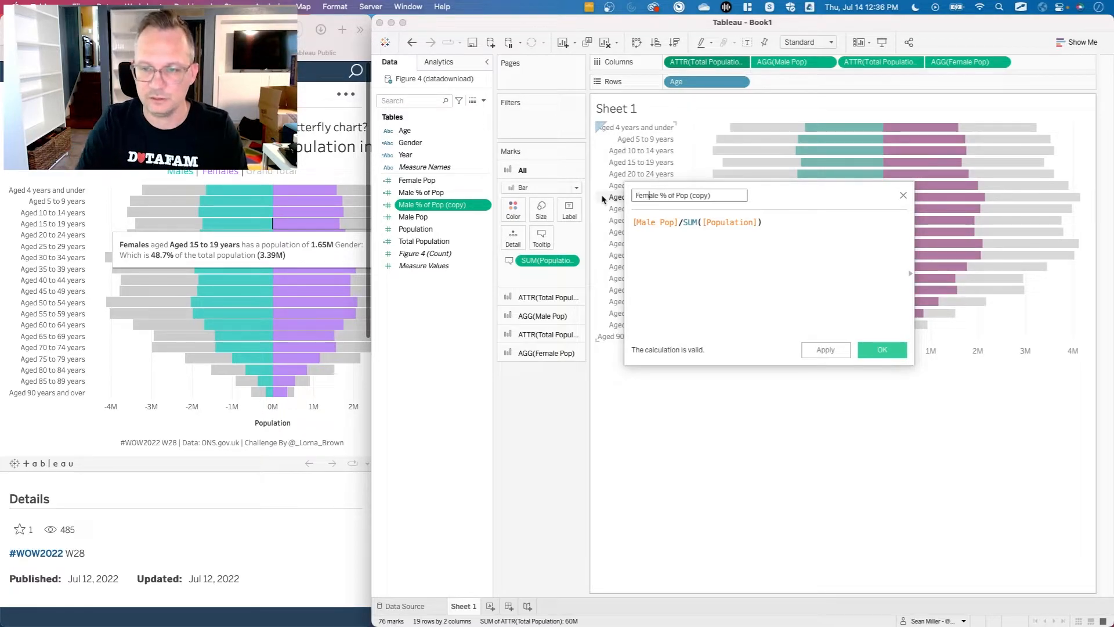
pyautogui.moveTo(689, 197); pyautogui.dragTo(785, 195)
pyautogui.press('BackSpace')
# Replace Male Pop with Female Pop in the Female % of Pop formula and save the calculation.
pyautogui.doubleClick(648, 221)
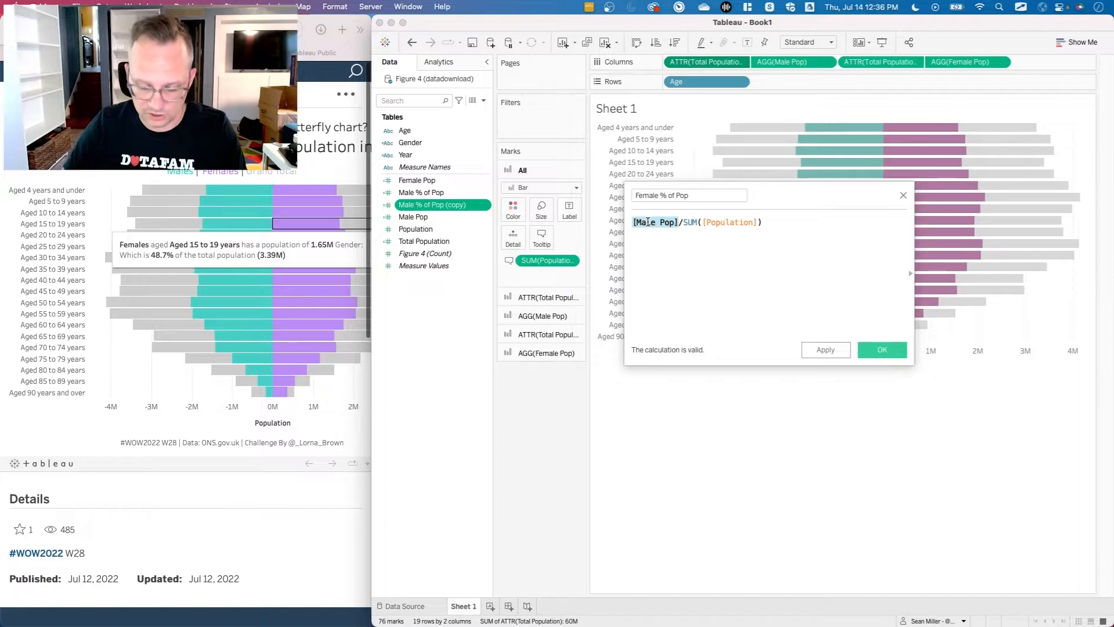
pyautogui.write('fem')
pyautogui.press('Return')
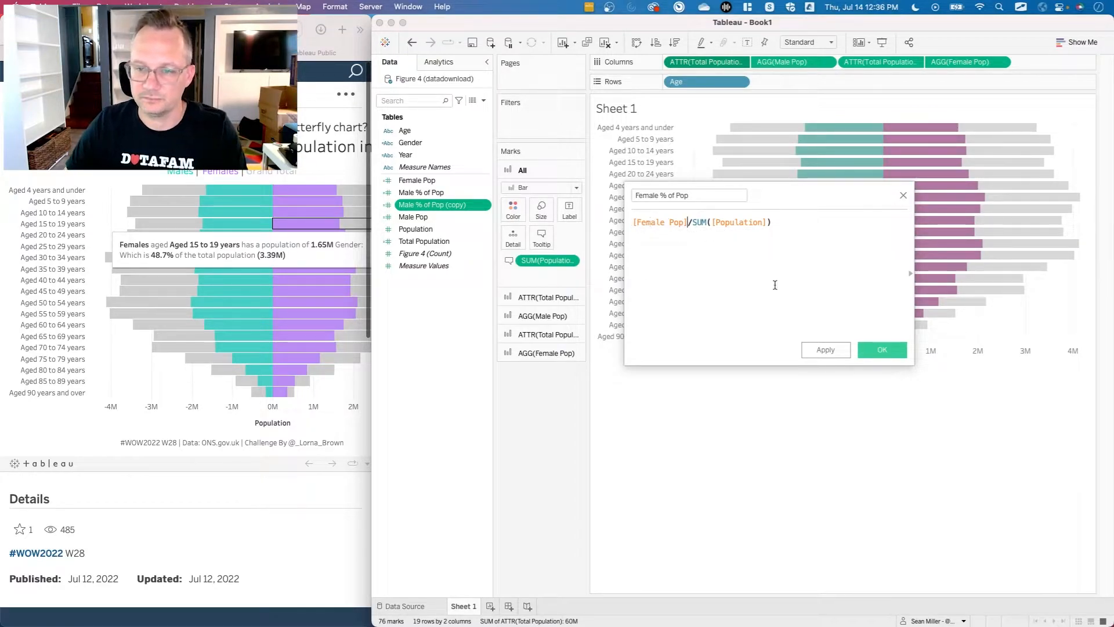
pyautogui.click(878, 351)
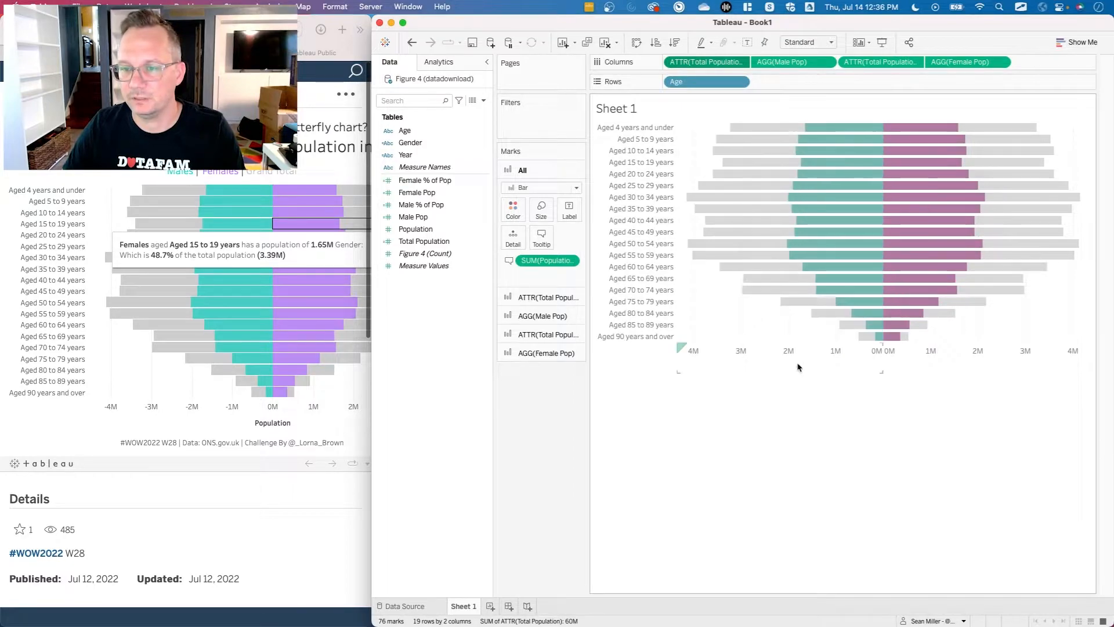
pyautogui.click(442, 220)
pyautogui.click(447, 185)
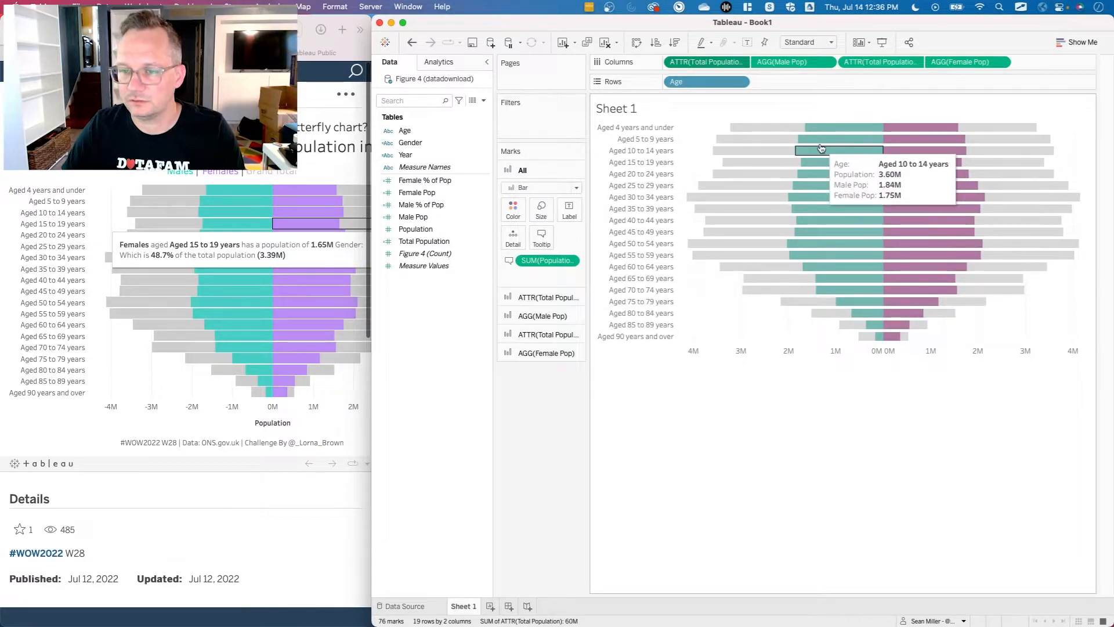
pyautogui.moveTo(781, 174)
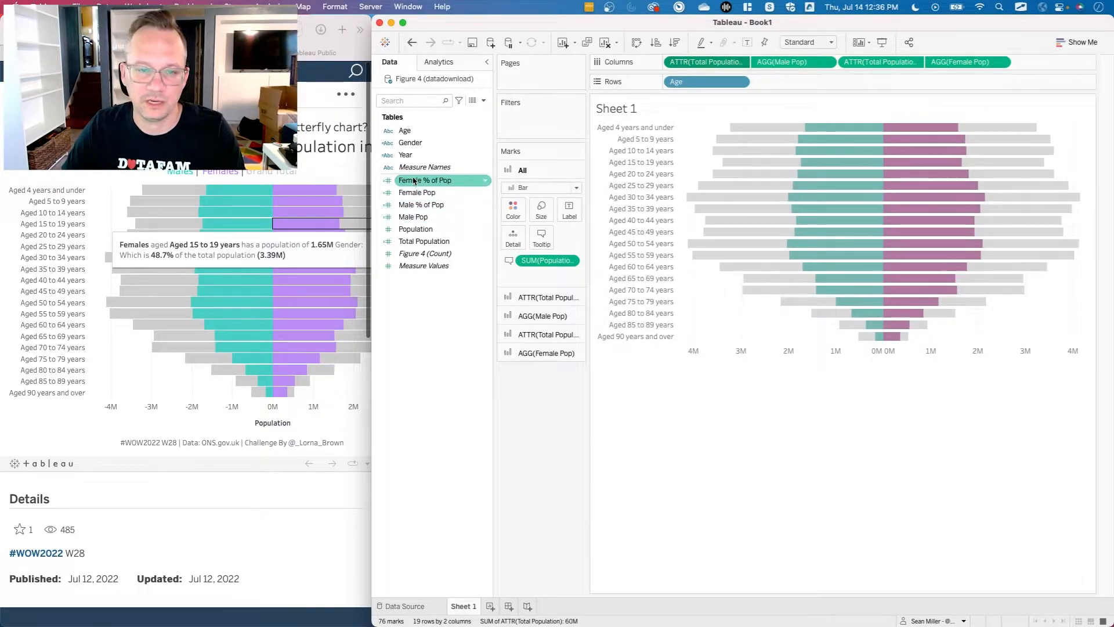
pyautogui.moveTo(413, 181); pyautogui.dragTo(555, 297)
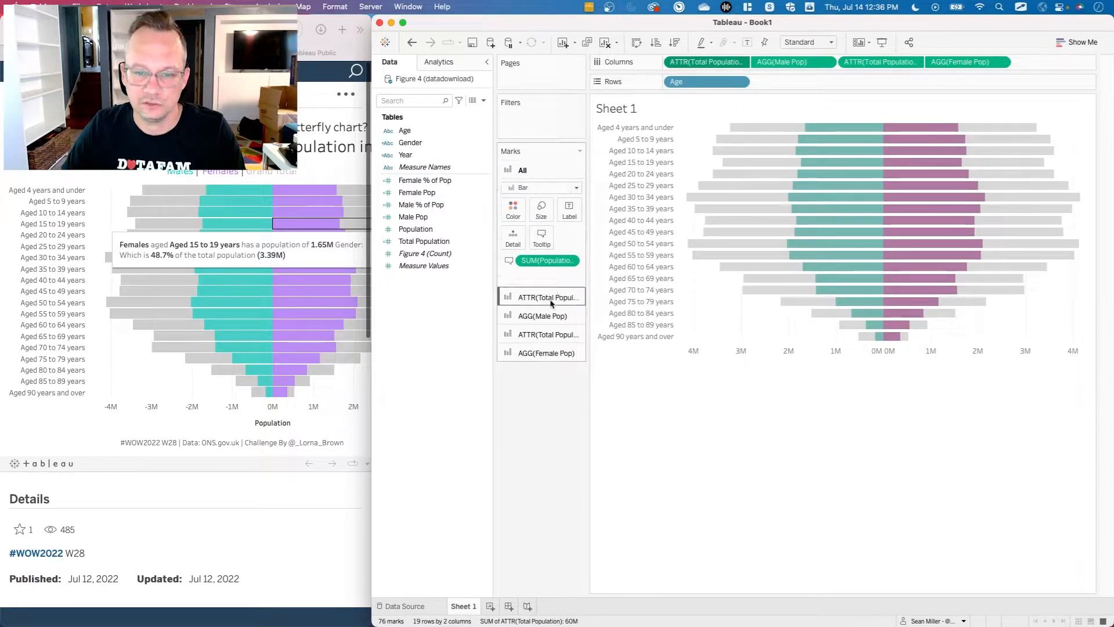
# Add Male % of Pop to the tooltips of the Male Pop marks and the male-side Total Population marks.
pyautogui.click(540, 316)
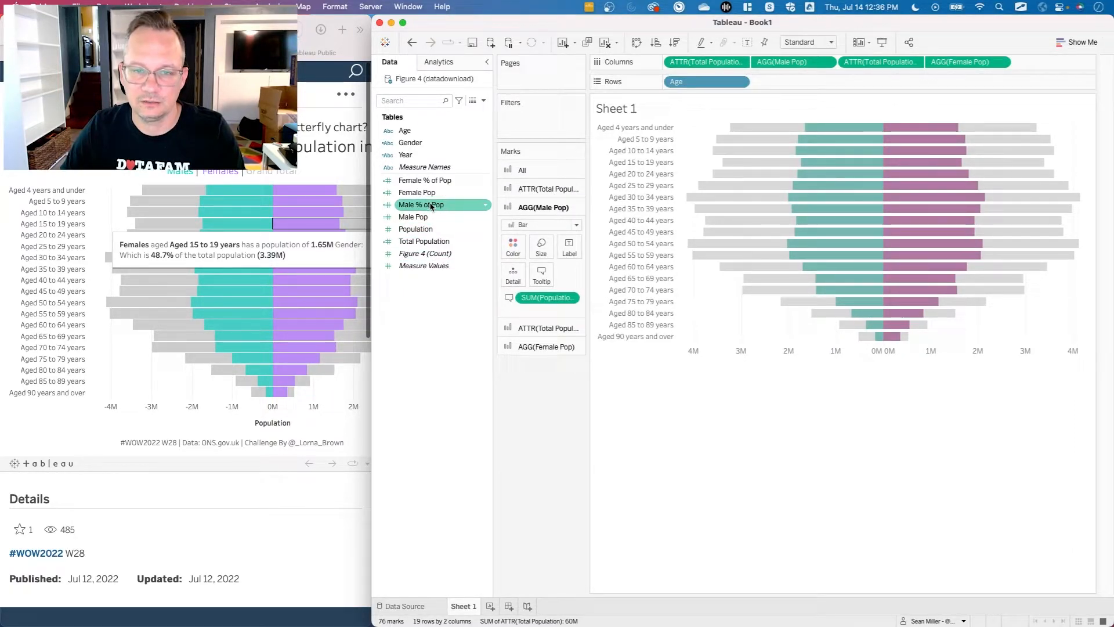
pyautogui.moveTo(432, 206); pyautogui.dragTo(544, 277)
pyautogui.click(547, 189)
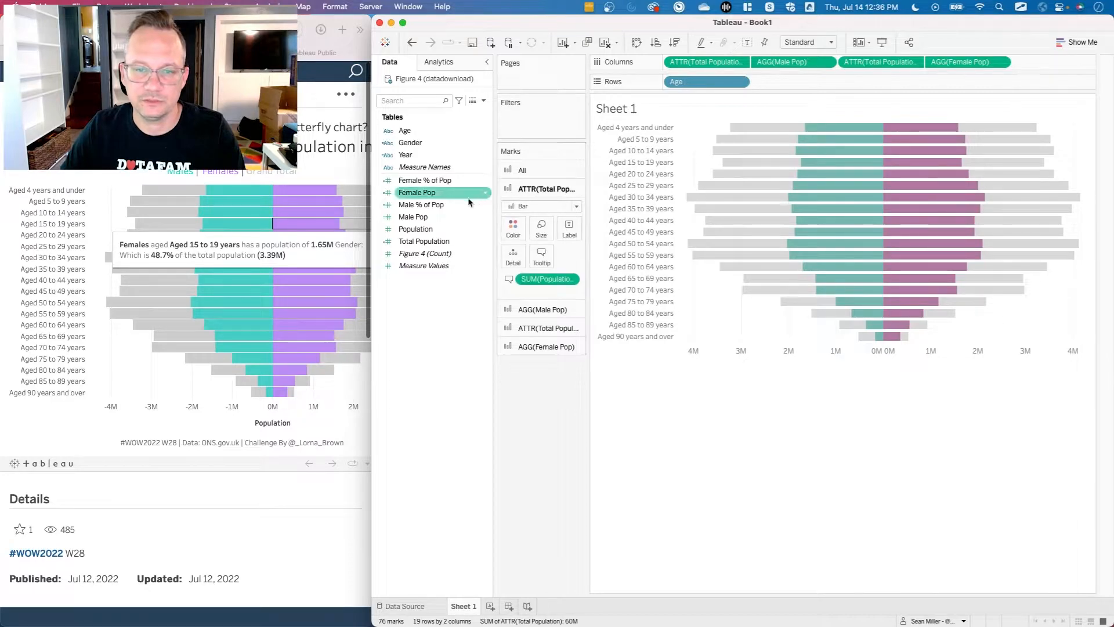
pyautogui.moveTo(441, 204); pyautogui.dragTo(546, 252)
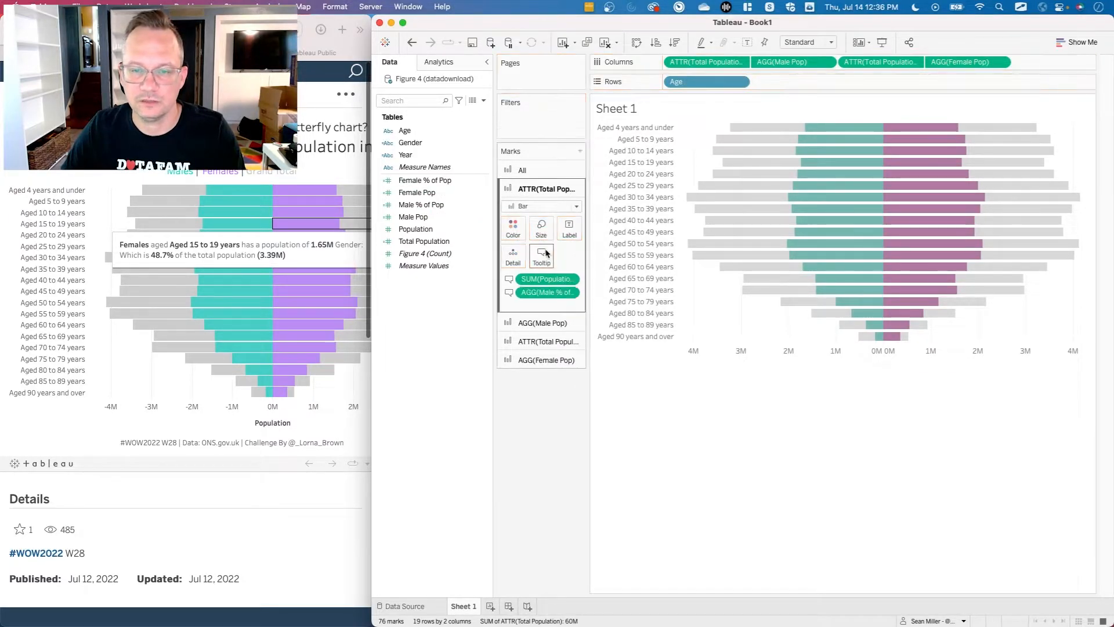
# Replace the default tooltip text of the male-side Total Population marks with "Males aged" and the Age field, with Males and Age bold.
pyautogui.click(544, 257)
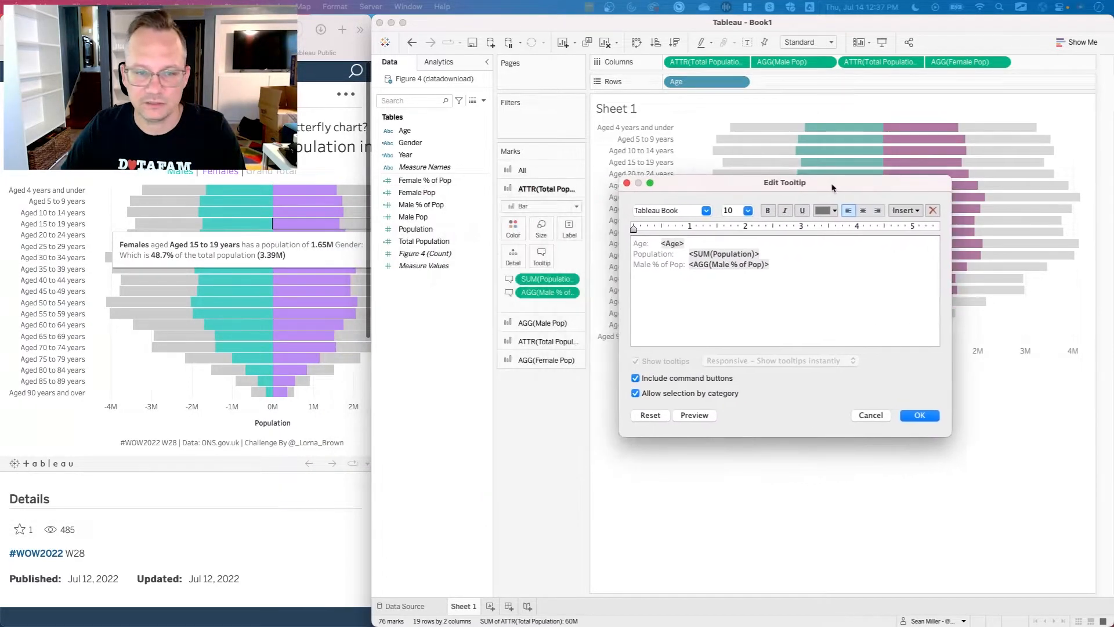
pyautogui.moveTo(769, 265); pyautogui.dragTo(602, 243)
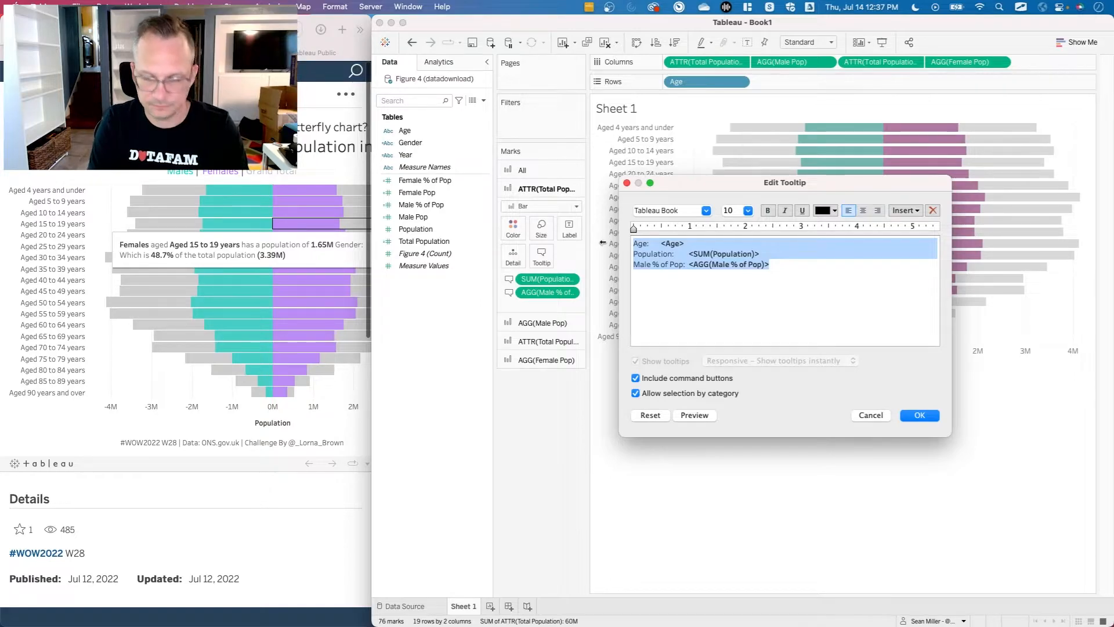
pyautogui.write('ma')
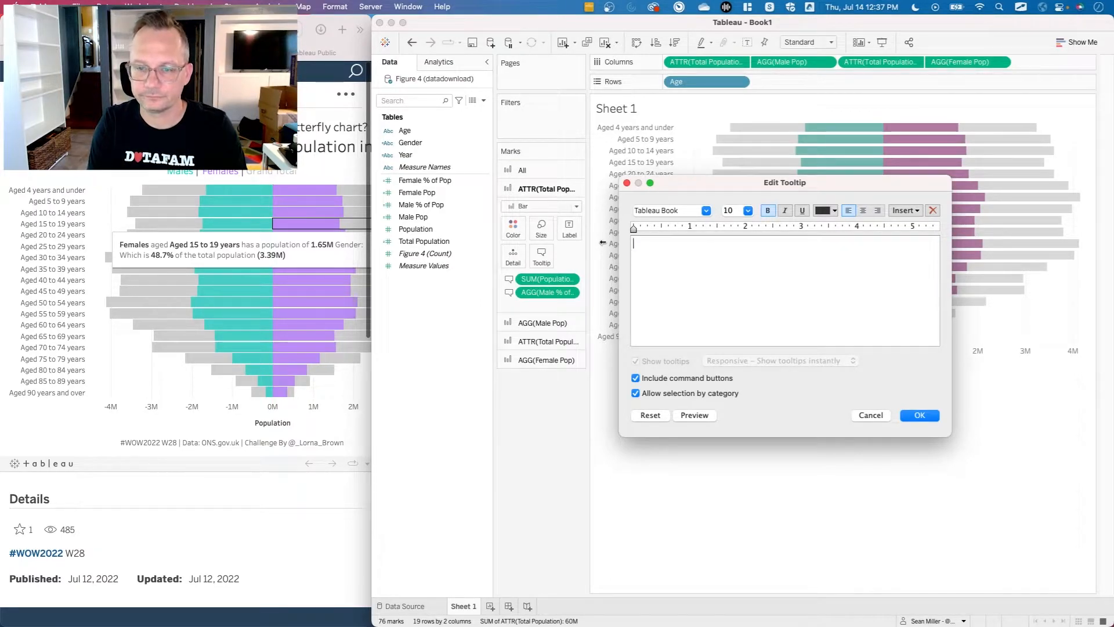
pyautogui.write('ales aged')
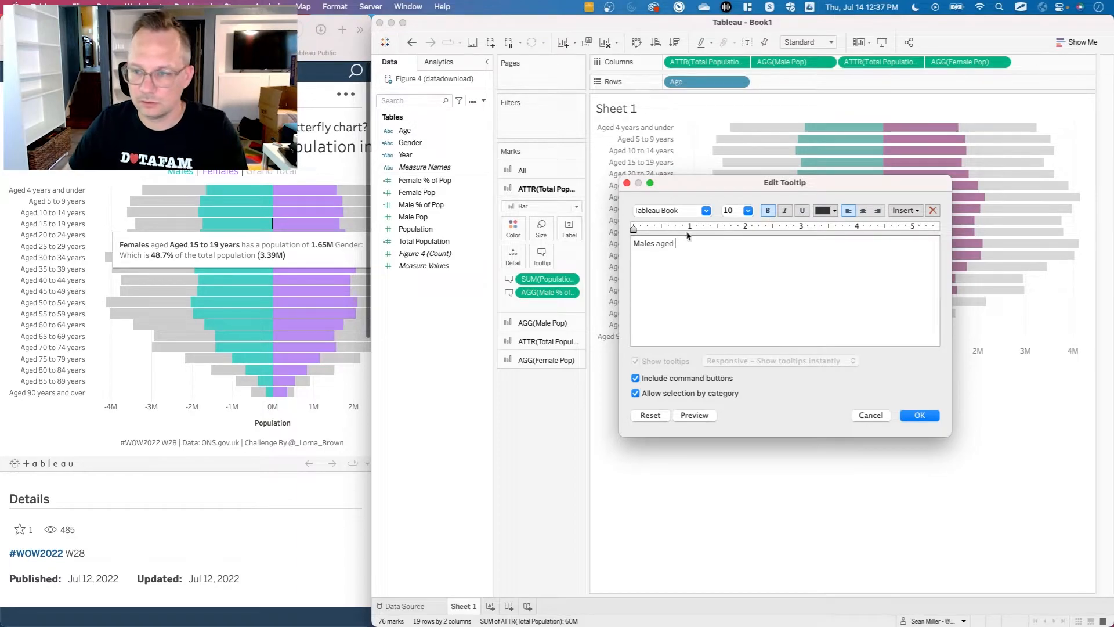
pyautogui.click(906, 210)
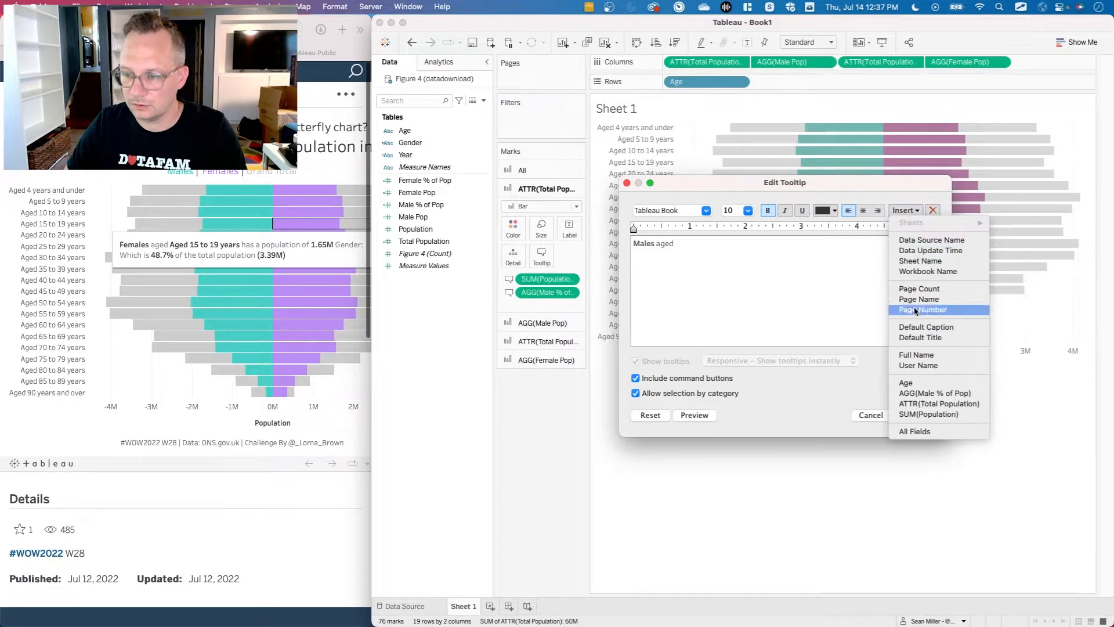
pyautogui.click(919, 383)
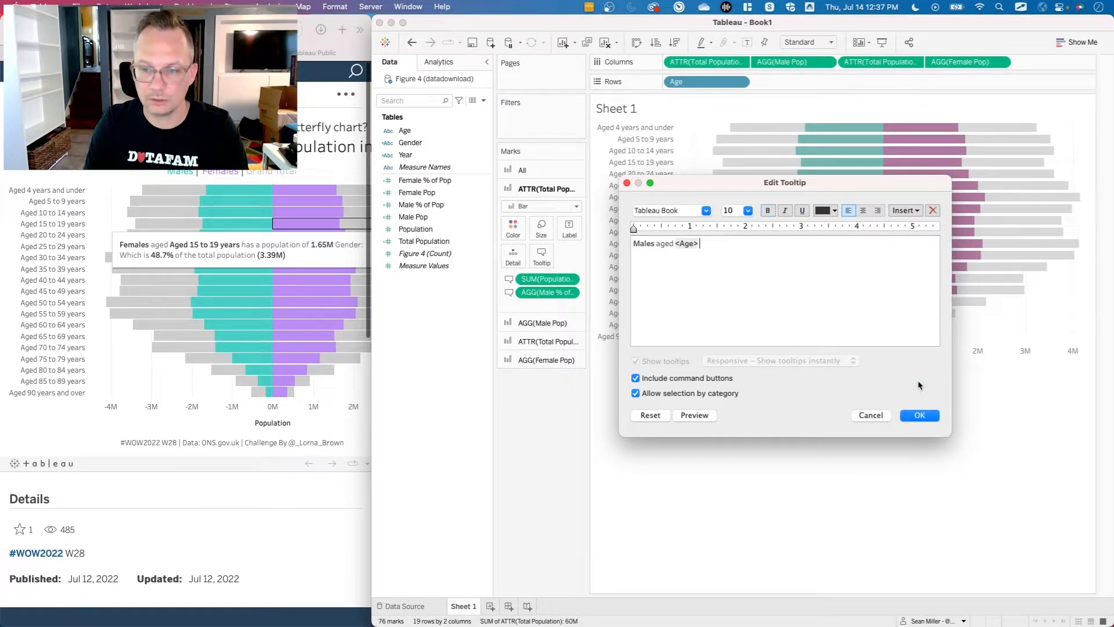
# Continue the tooltip sentence with "has a population of" followed by the SUM(Population) field in bold.
pyautogui.write('has a population of')
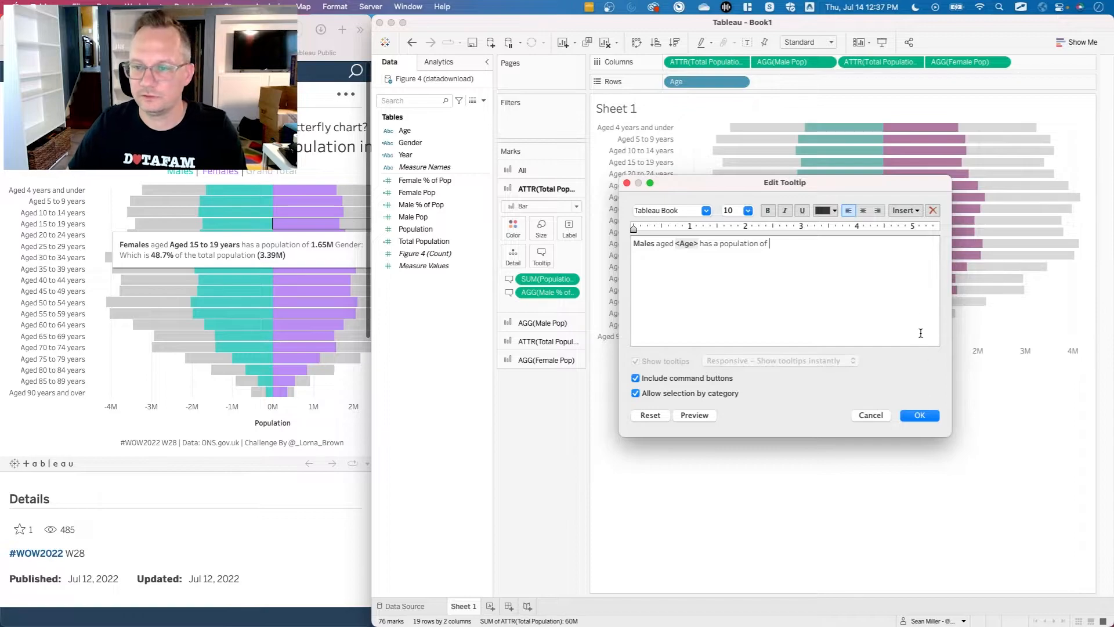
pyautogui.click(906, 213)
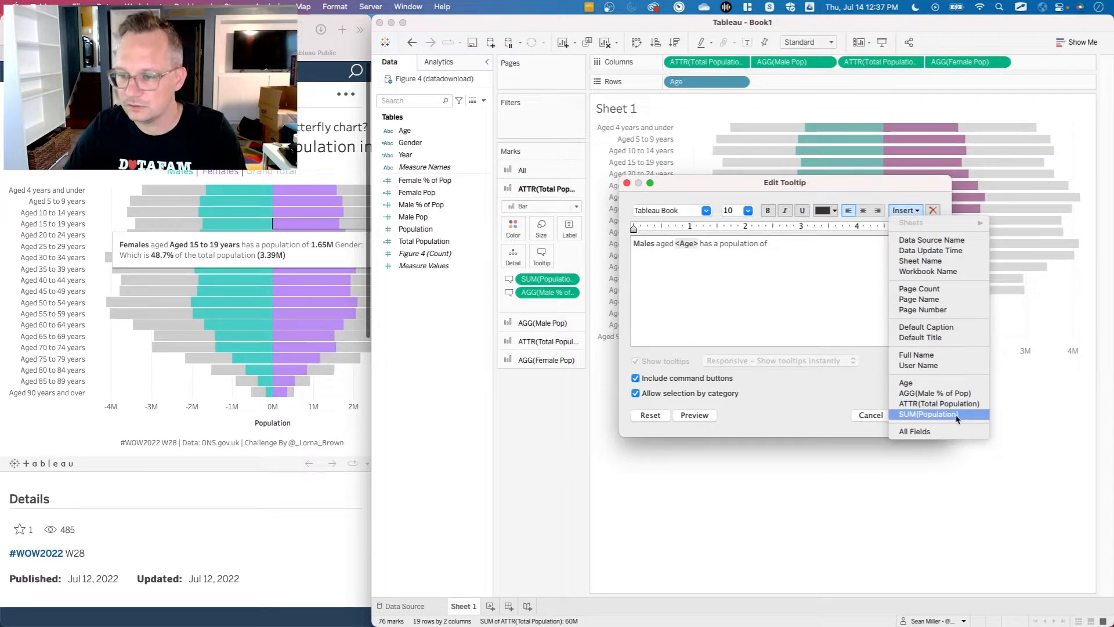
pyautogui.click(823, 302)
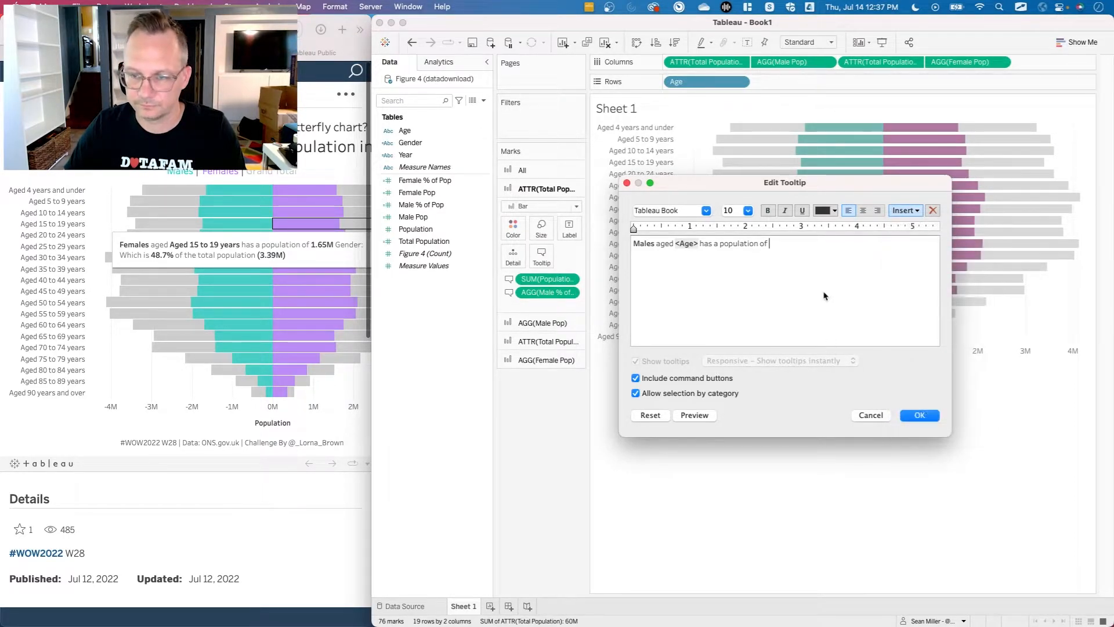
pyautogui.click(904, 212)
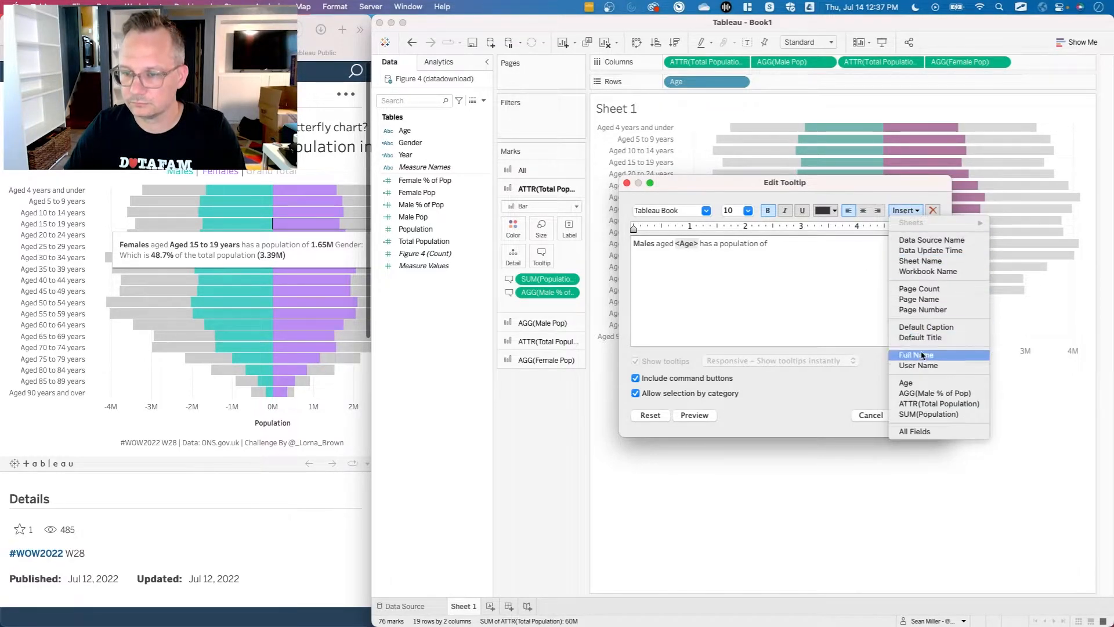
pyautogui.click(926, 413)
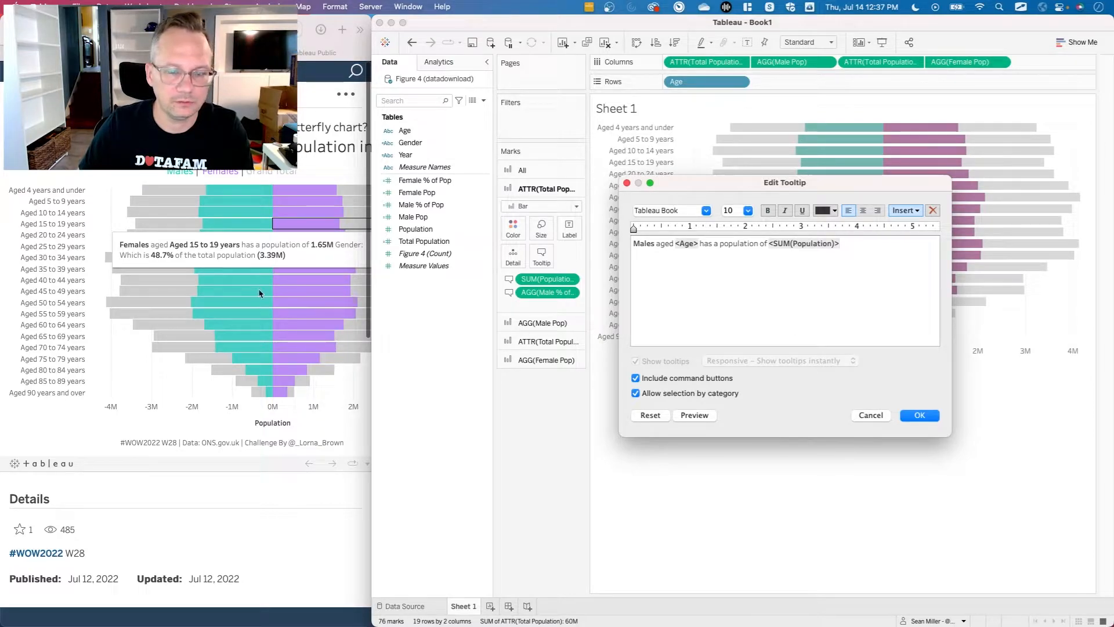
# Check the reference chart's tooltip wording and extend the sentence with "which is" and a bold AGG(Male % of Pop) field.
pyautogui.click(78, 429)
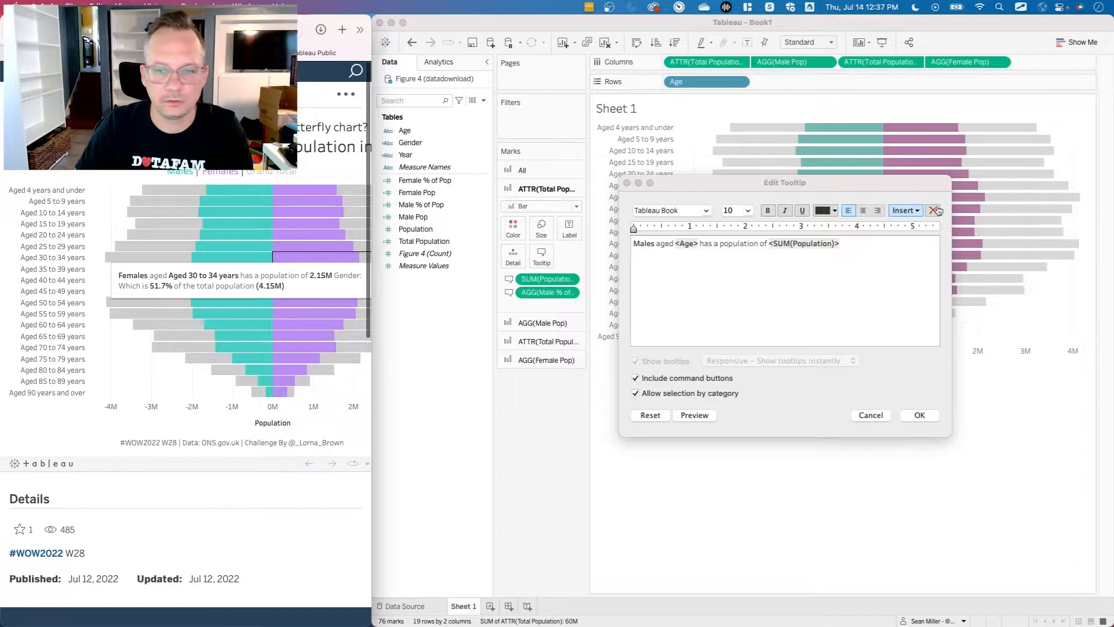
pyautogui.click(857, 246)
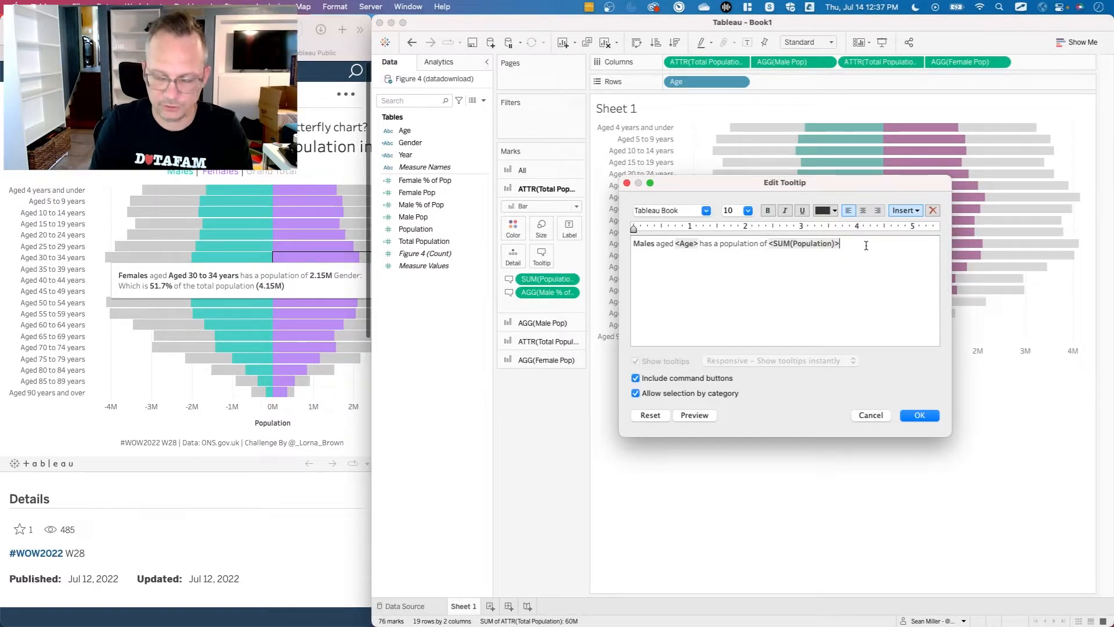
pyautogui.write('which')
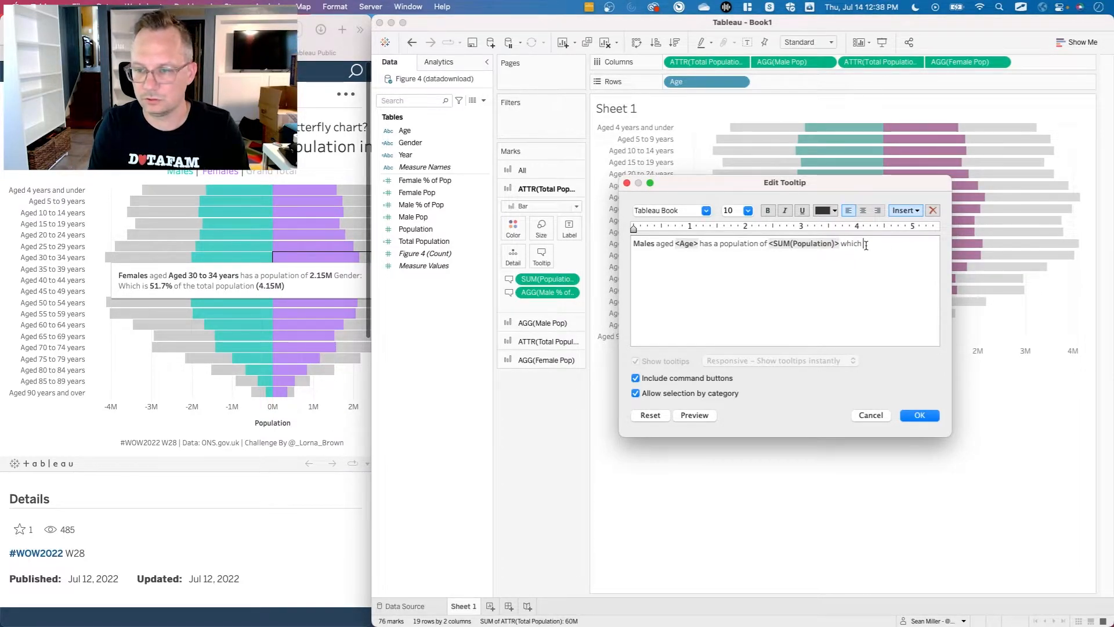
pyautogui.write(' is')
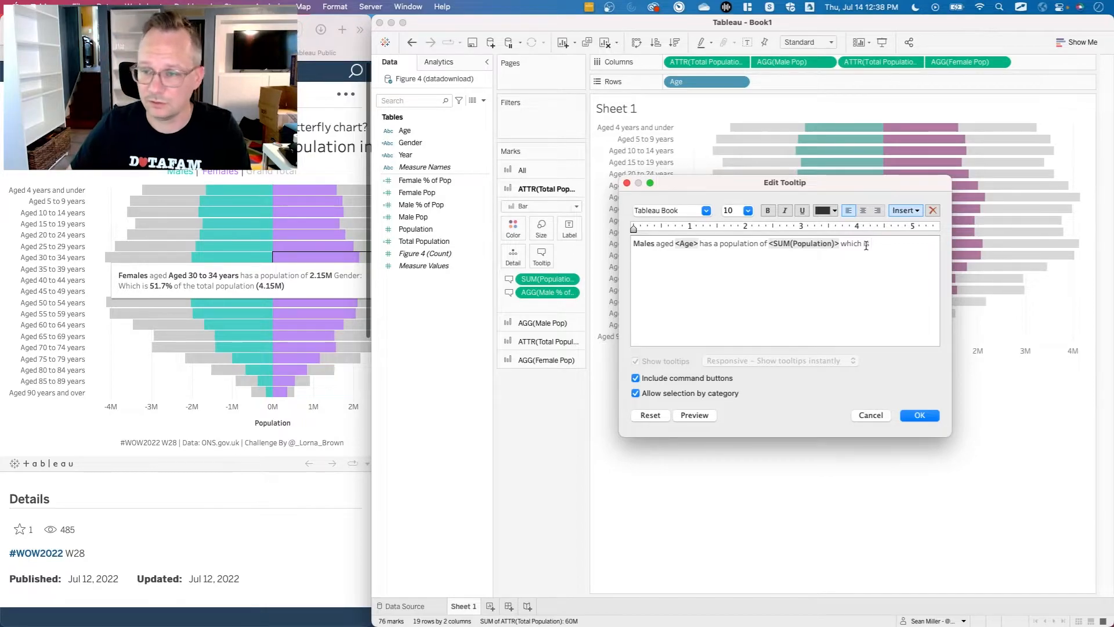
pyautogui.click(905, 210)
pyautogui.click(934, 393)
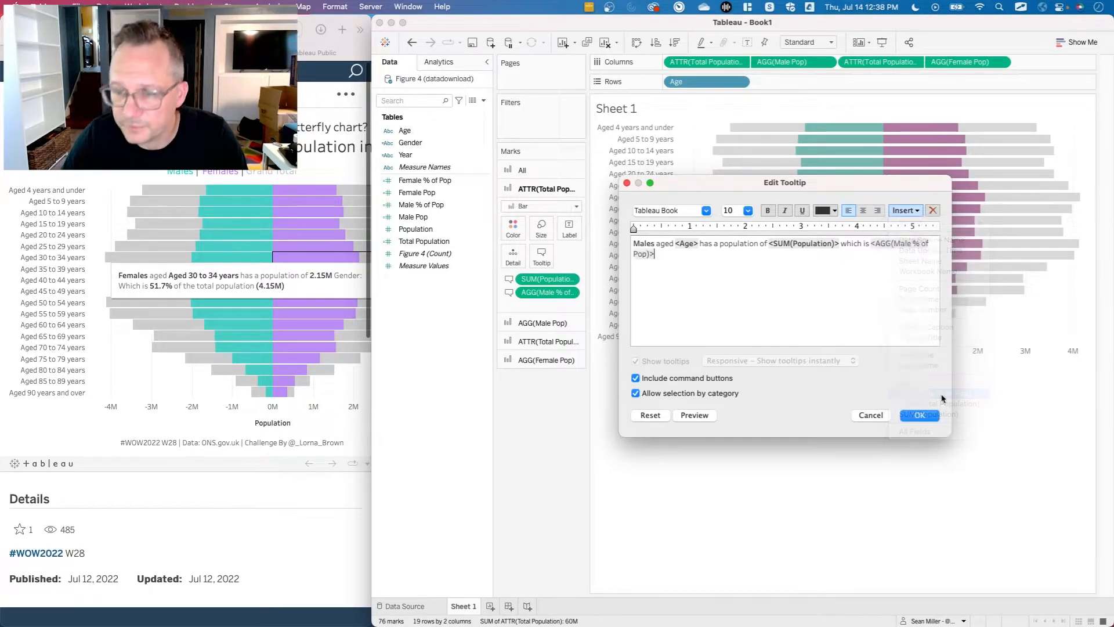
pyautogui.moveTo(871, 243); pyautogui.dragTo(654, 254)
pyautogui.click(767, 210)
pyautogui.click(688, 257)
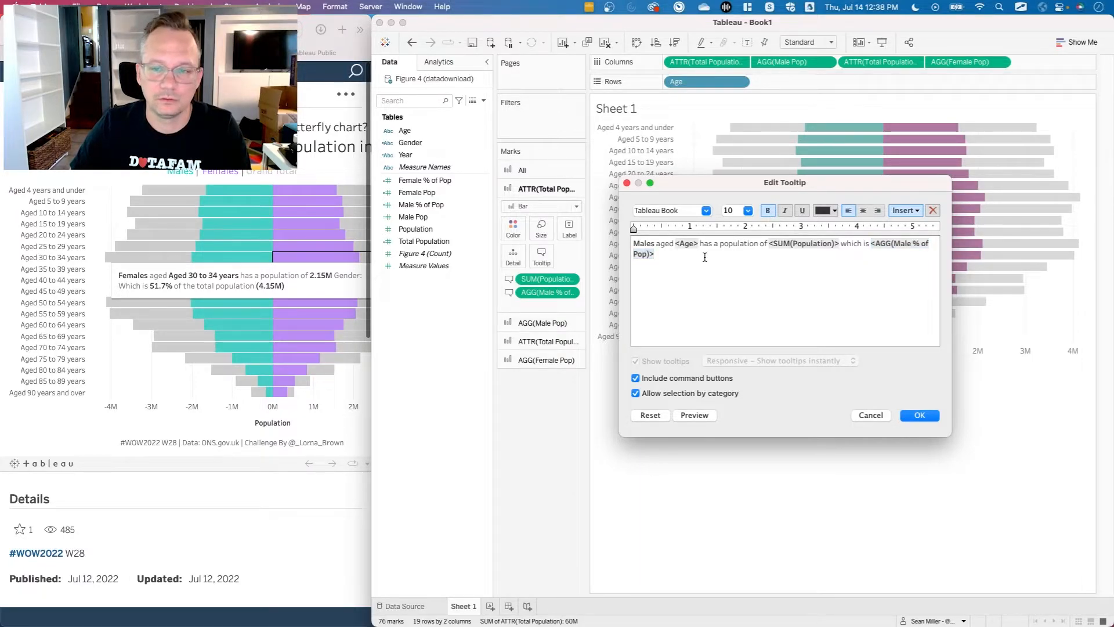
pyautogui.press('BackSpace')
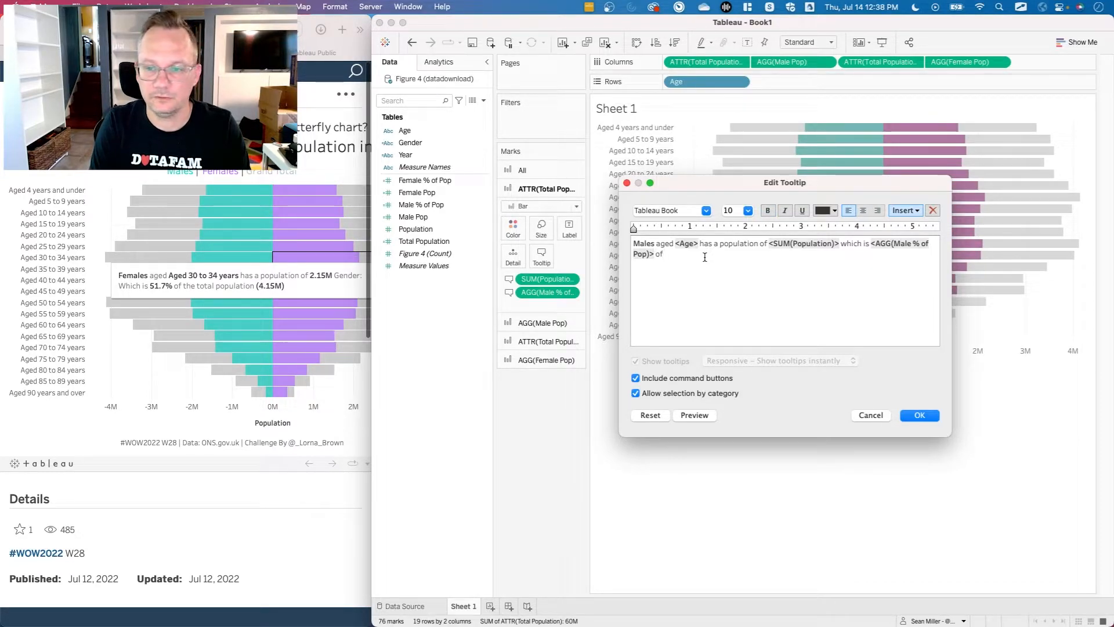
# Finish the tooltip sentence with "of the total population" and the SUM(Population) field in bold parentheses.
pyautogui.write('of the total populatio')
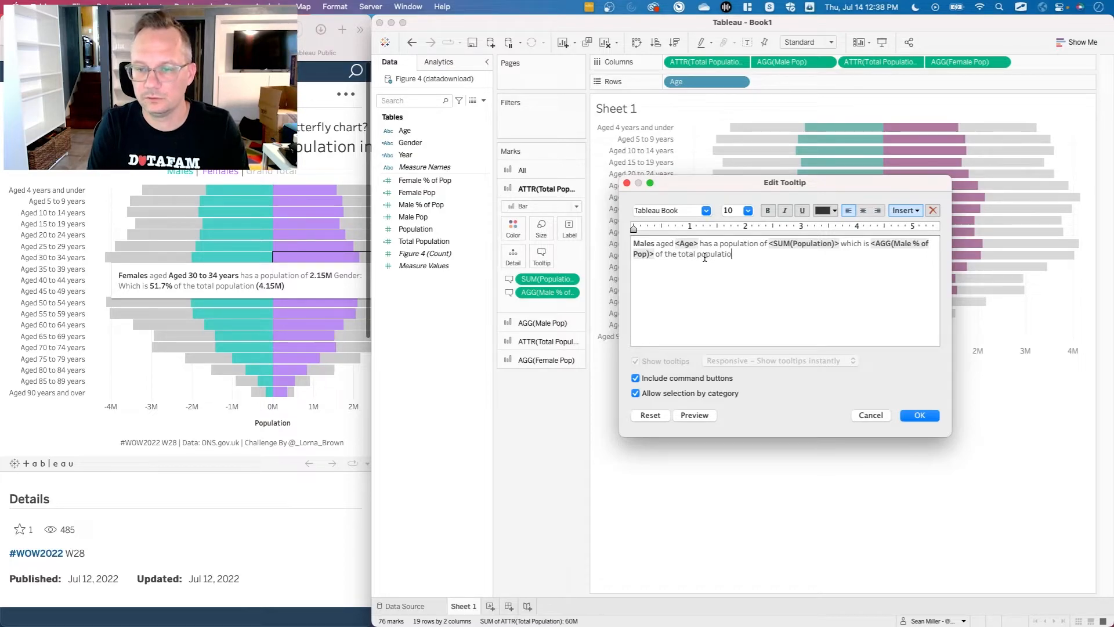
pyautogui.write('n ')
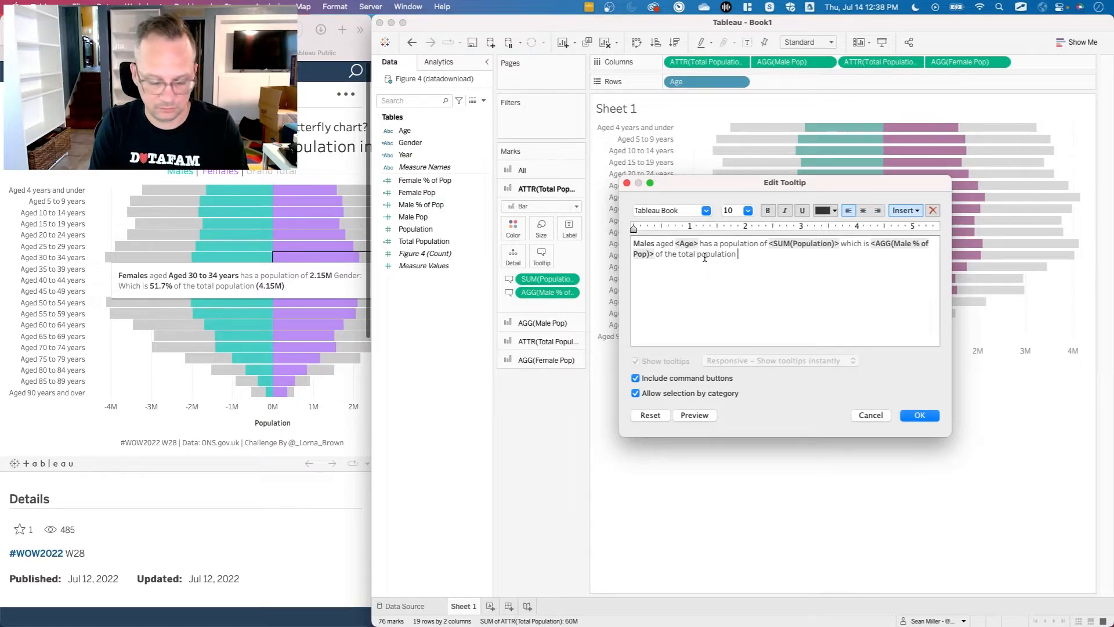
pyautogui.write('(')
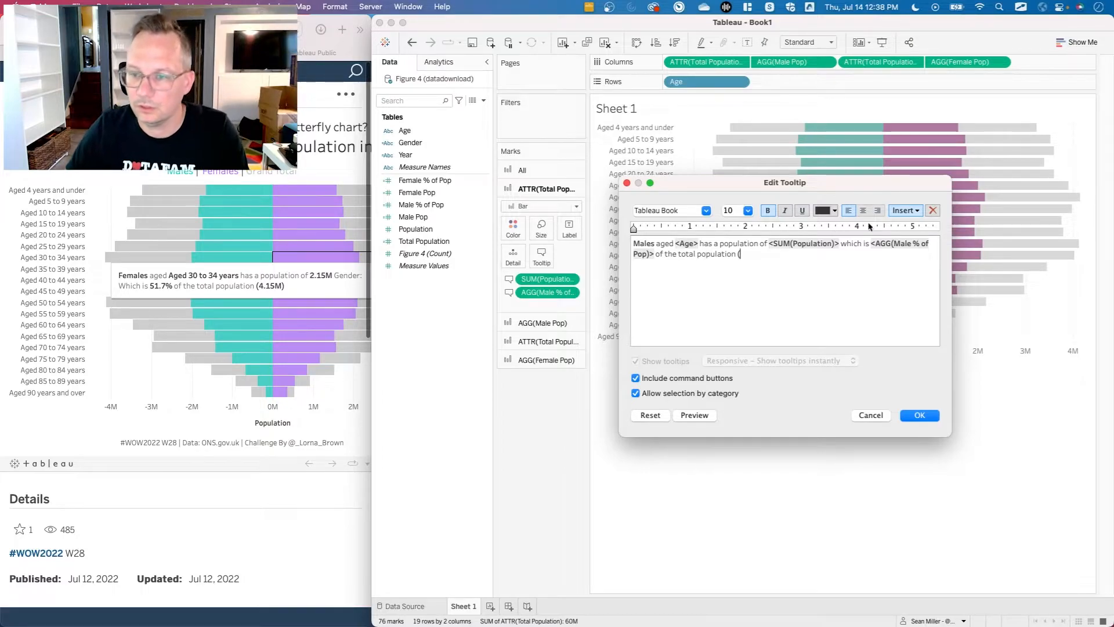
pyautogui.click(918, 211)
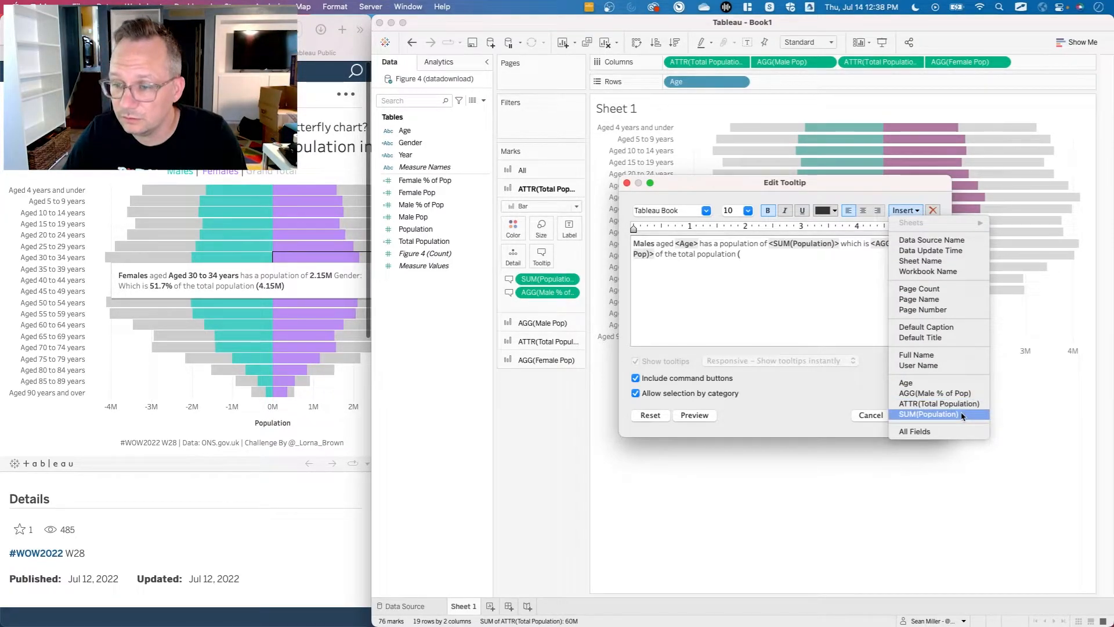
pyautogui.click(961, 415)
pyautogui.write(')>)')
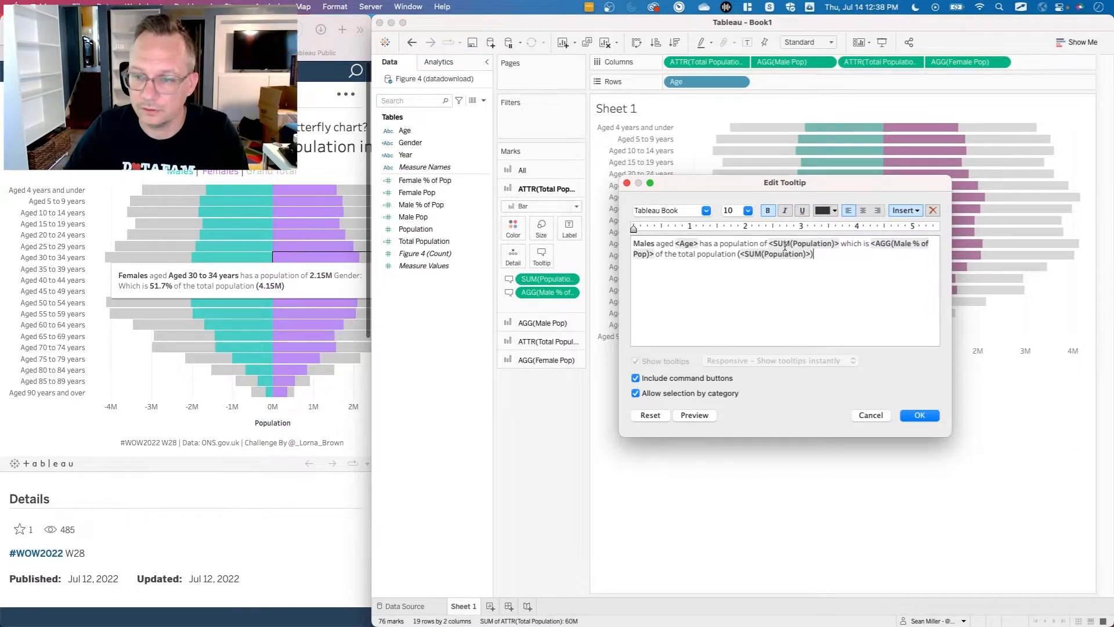
# Turn off command buttons and selection by category for this tooltip and save it.
pyautogui.moveTo(838, 243); pyautogui.dragTo(769, 244)
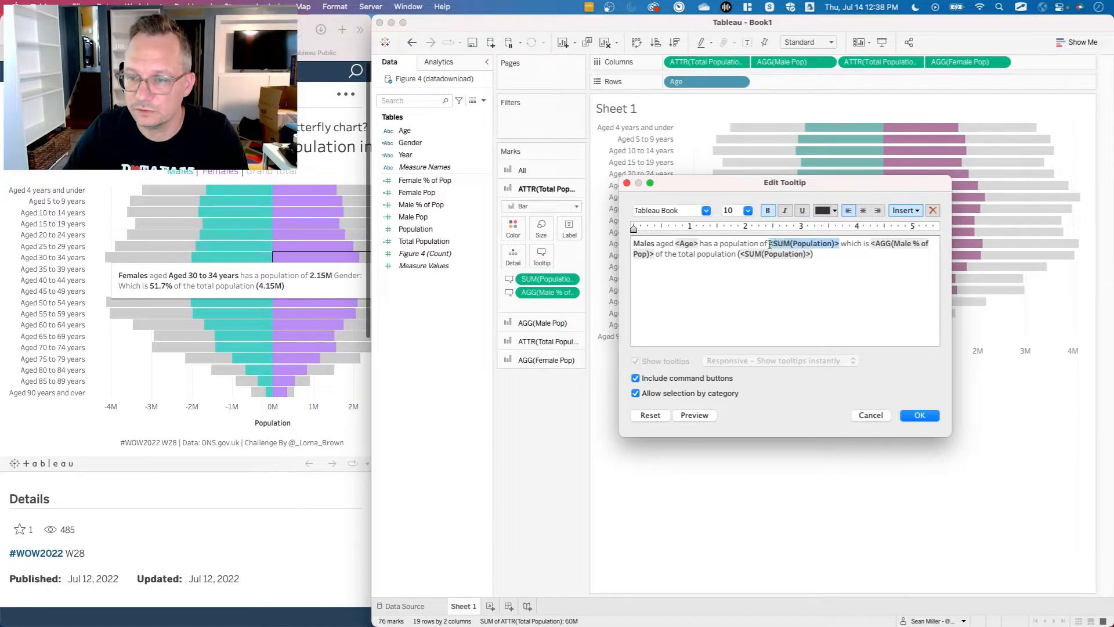
pyautogui.click(906, 211)
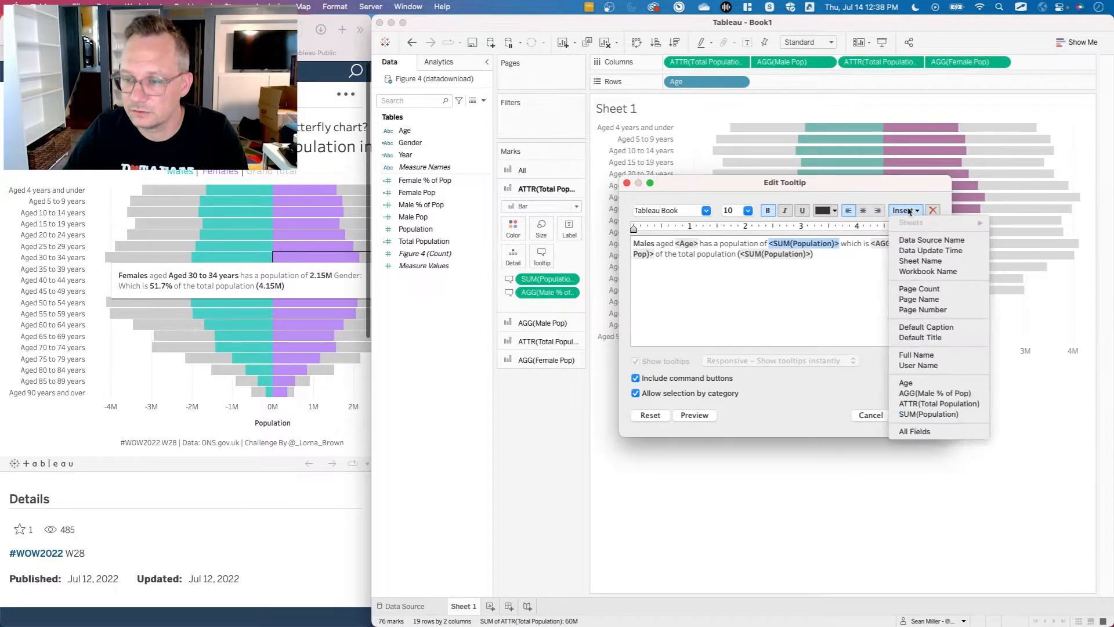
pyautogui.click(938, 413)
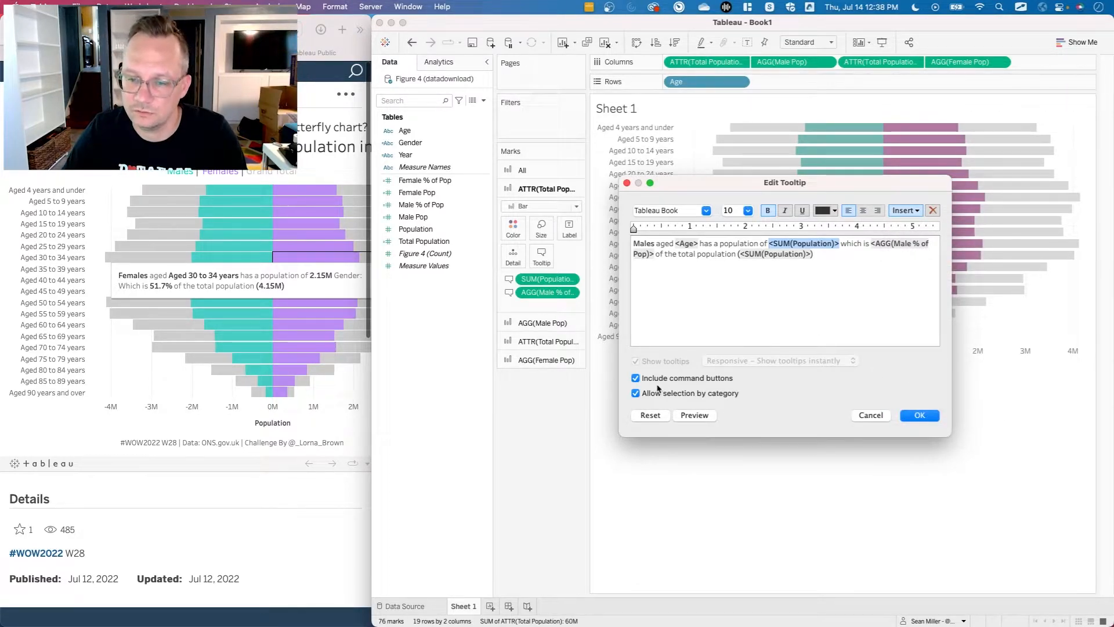
pyautogui.click(925, 416)
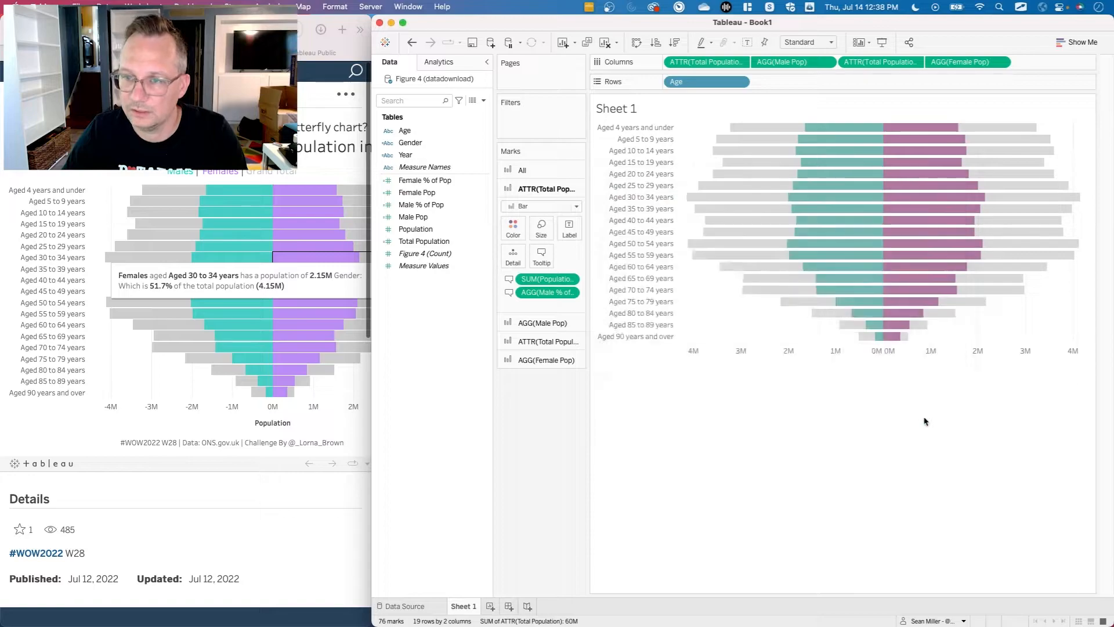
# Add Male Pop to the tooltips of the male-side Total Population marks and the Male Pop marks.
pyautogui.moveTo(781, 66); pyautogui.dragTo(541, 259)
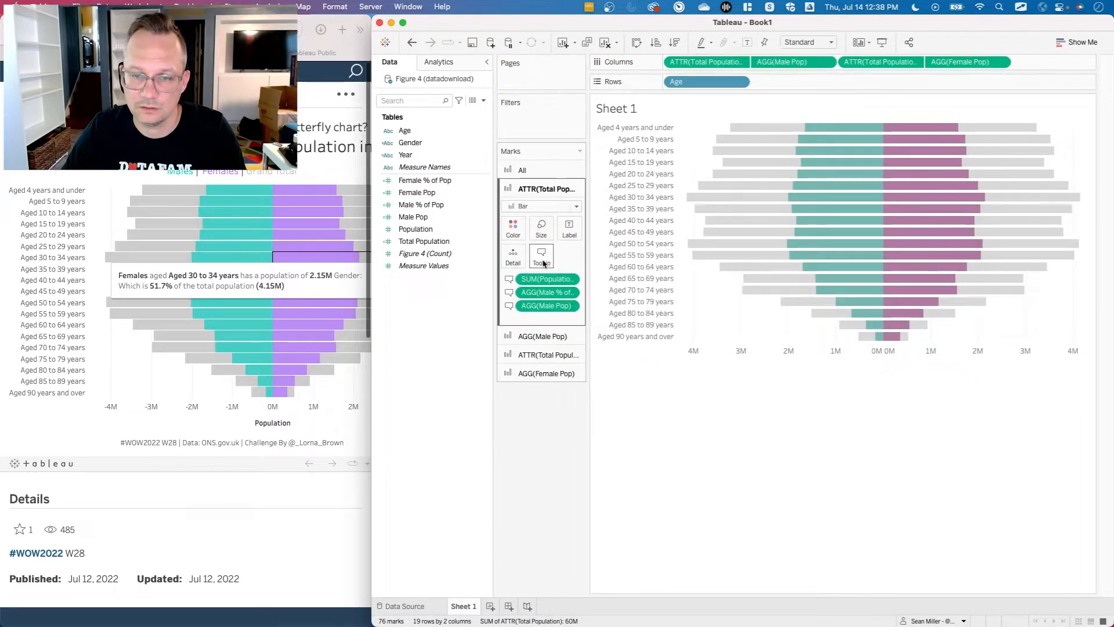
pyautogui.click(546, 339)
pyautogui.moveTo(782, 61); pyautogui.dragTo(534, 271)
# Replace the first SUM(Population) in the male-side Total Population tooltip with a bold AGG(Male Pop) field and save the tooltip.
pyautogui.click(545, 189)
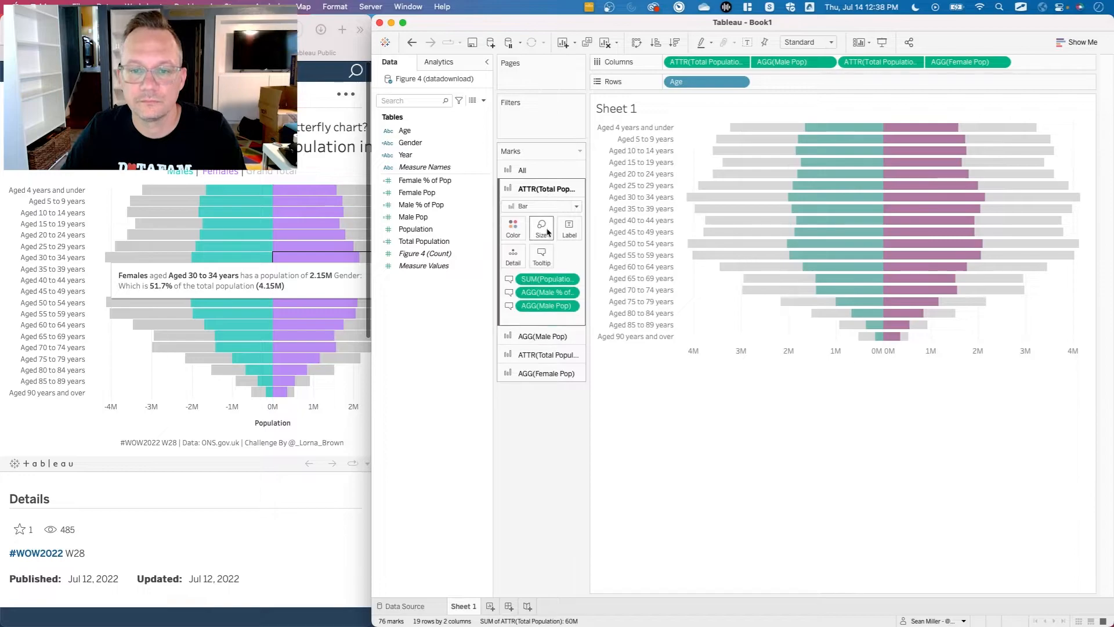
pyautogui.click(541, 256)
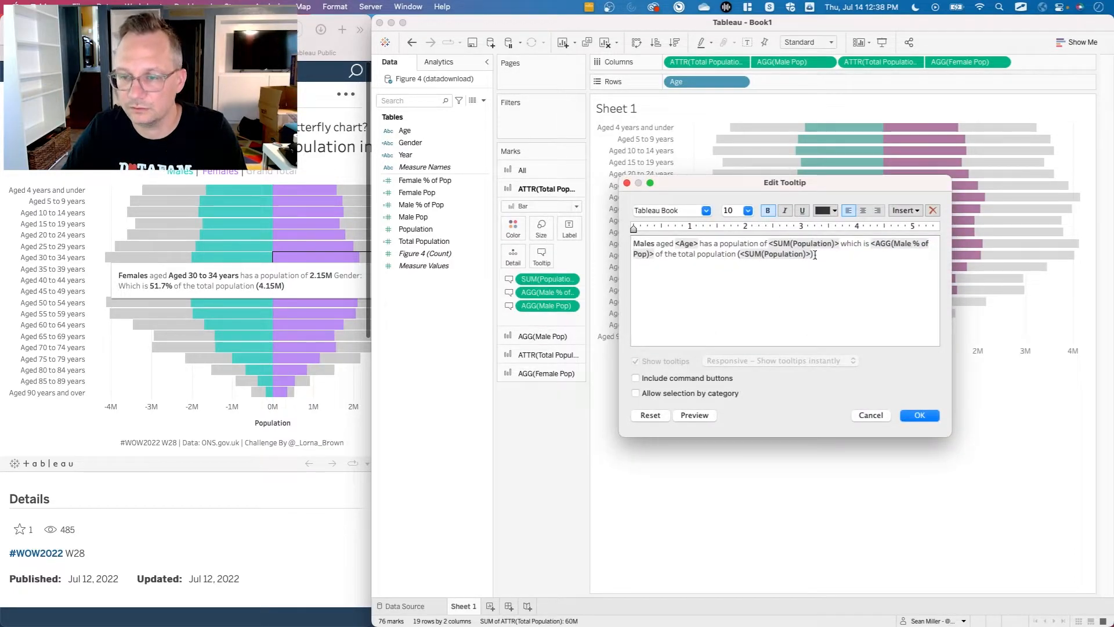
pyautogui.moveTo(841, 244); pyautogui.dragTo(766, 243)
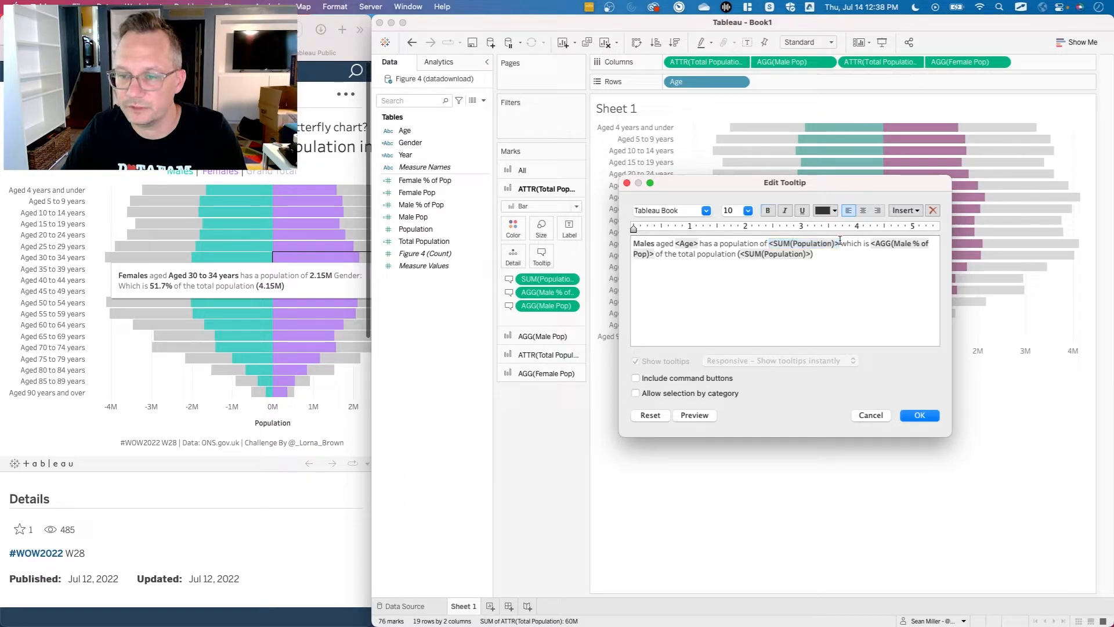
pyautogui.click(903, 211)
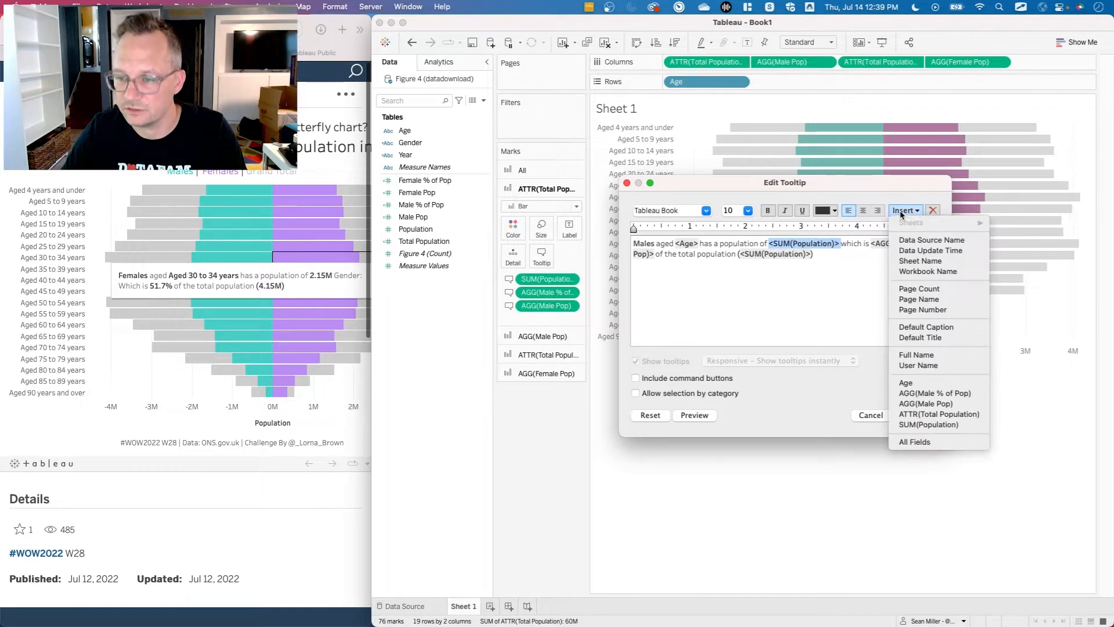
pyautogui.click(951, 404)
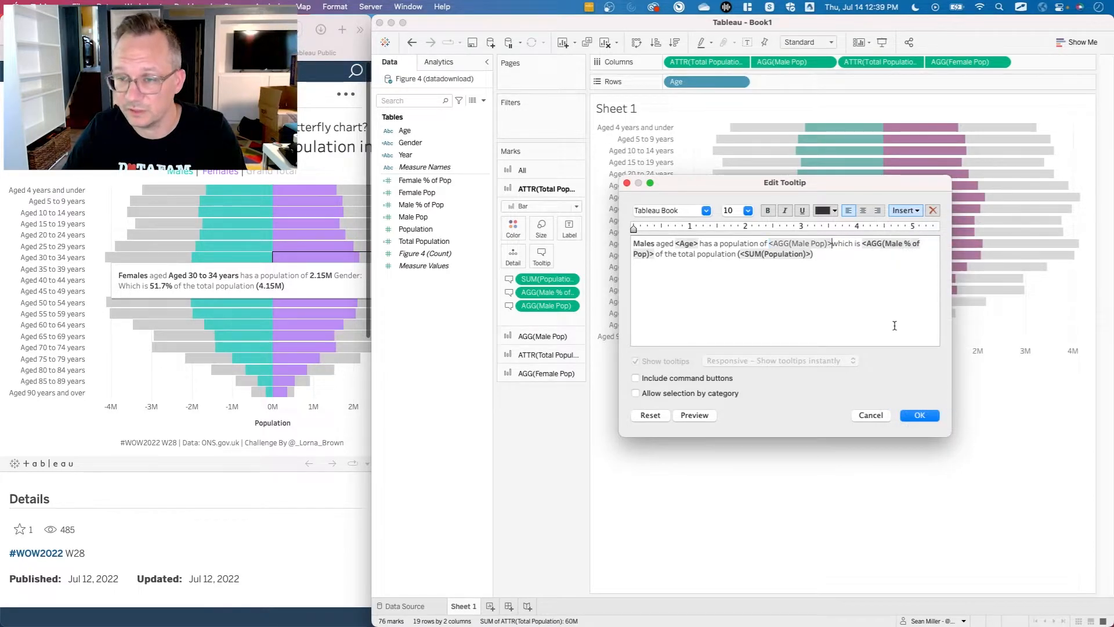
pyautogui.doubleClick(810, 246)
pyautogui.click(767, 211)
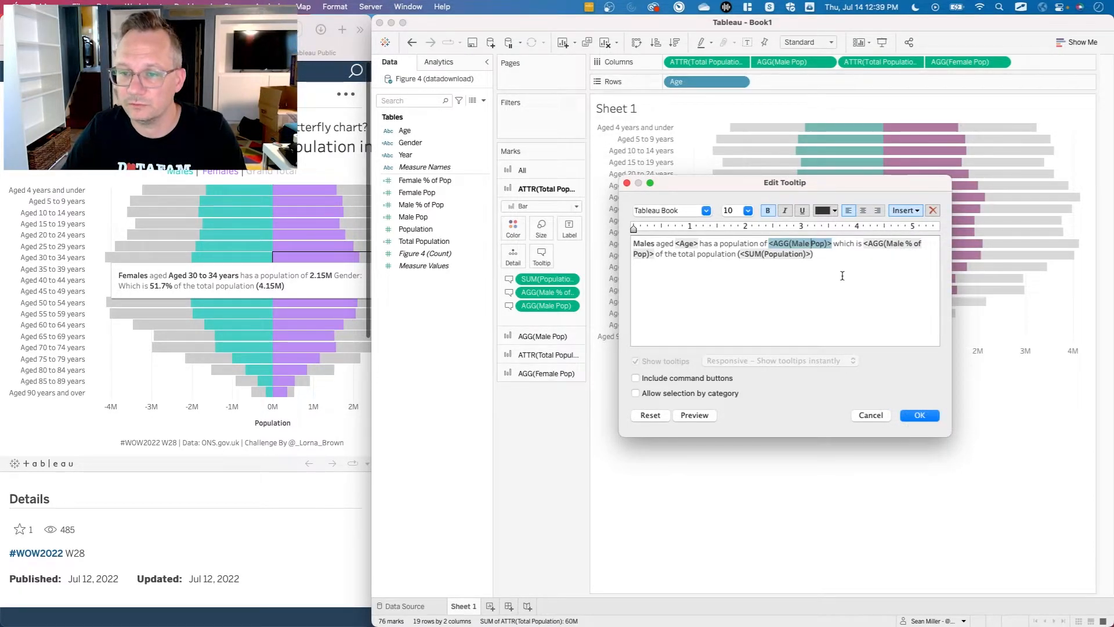
pyautogui.click(841, 275)
pyautogui.click(911, 416)
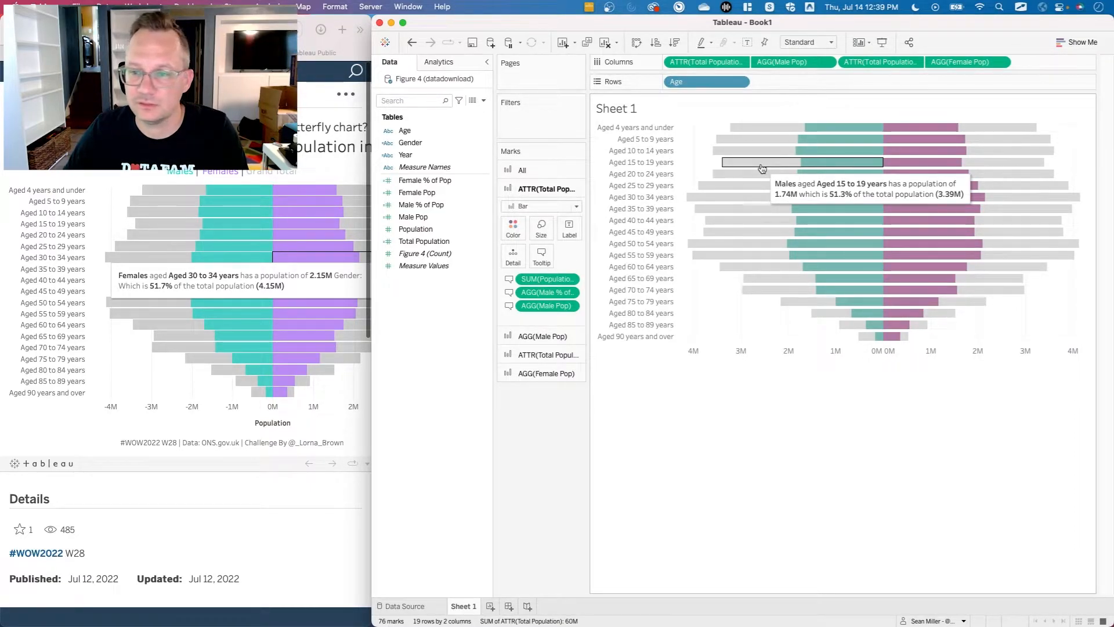
# Compare the male-side tooltip for ages 15 to 19 with the same tooltip in the reference chart.
pyautogui.click(148, 232)
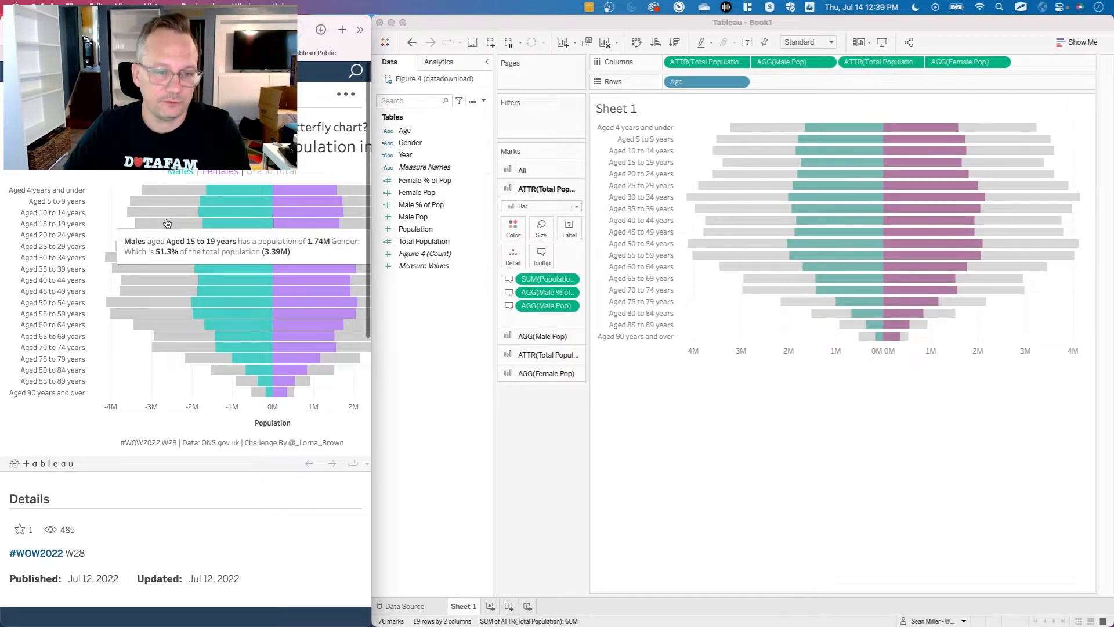
pyautogui.click(752, 164)
pyautogui.click(753, 164)
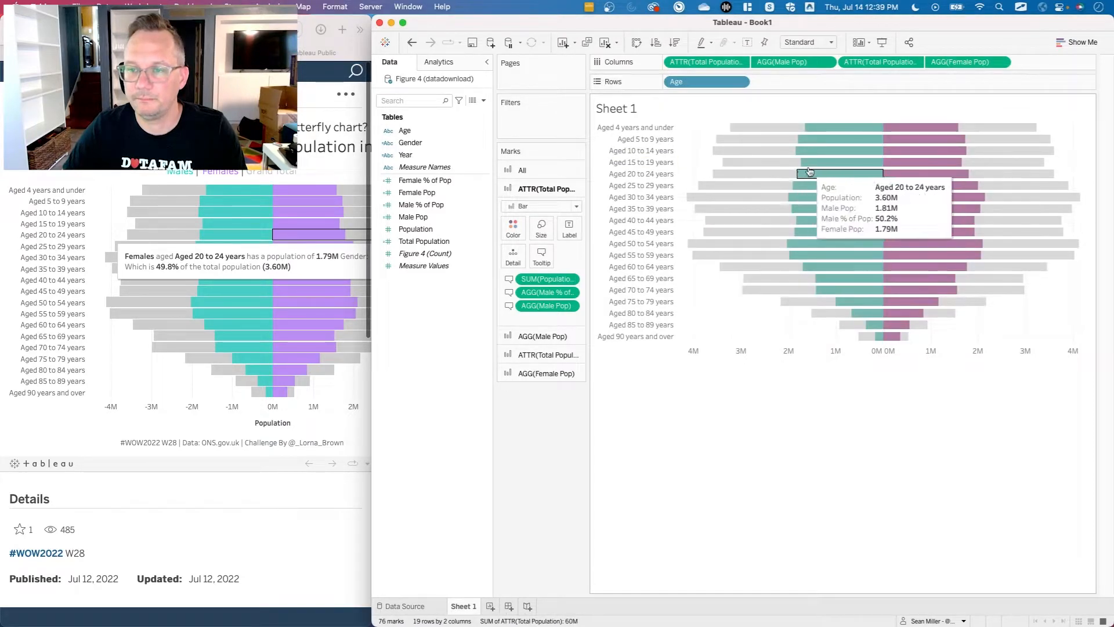
# Copy the full tooltip sentence from the male-side Total Population marks and replace the Male Pop marks' tooltip text with it.
pyautogui.click(550, 255)
pyautogui.press('super+a')
pyautogui.press('super+c')
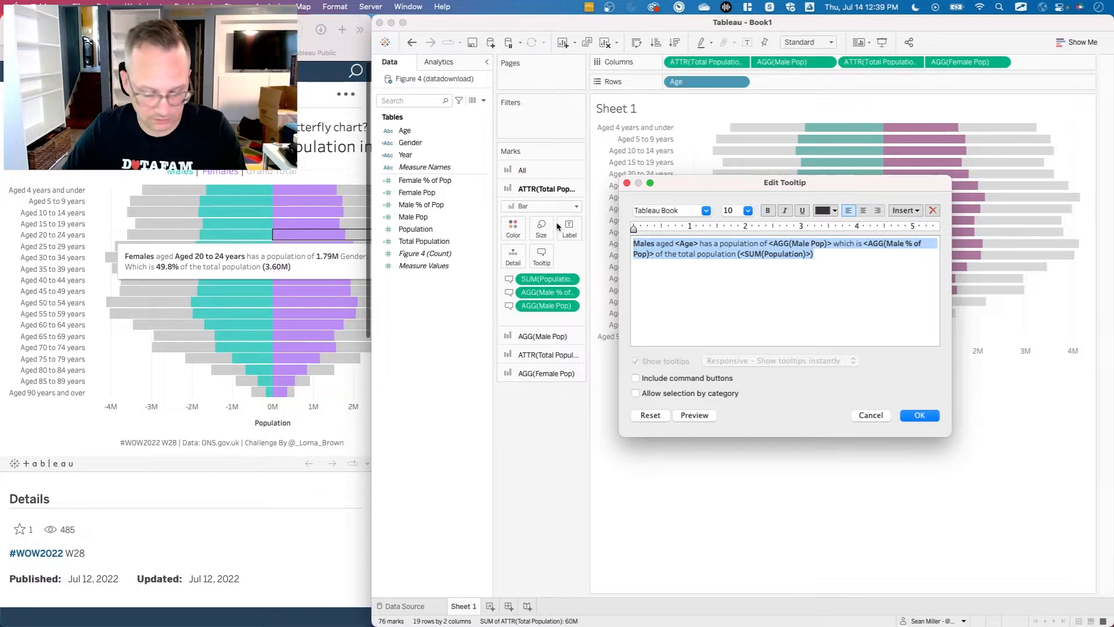
pyautogui.click(928, 419)
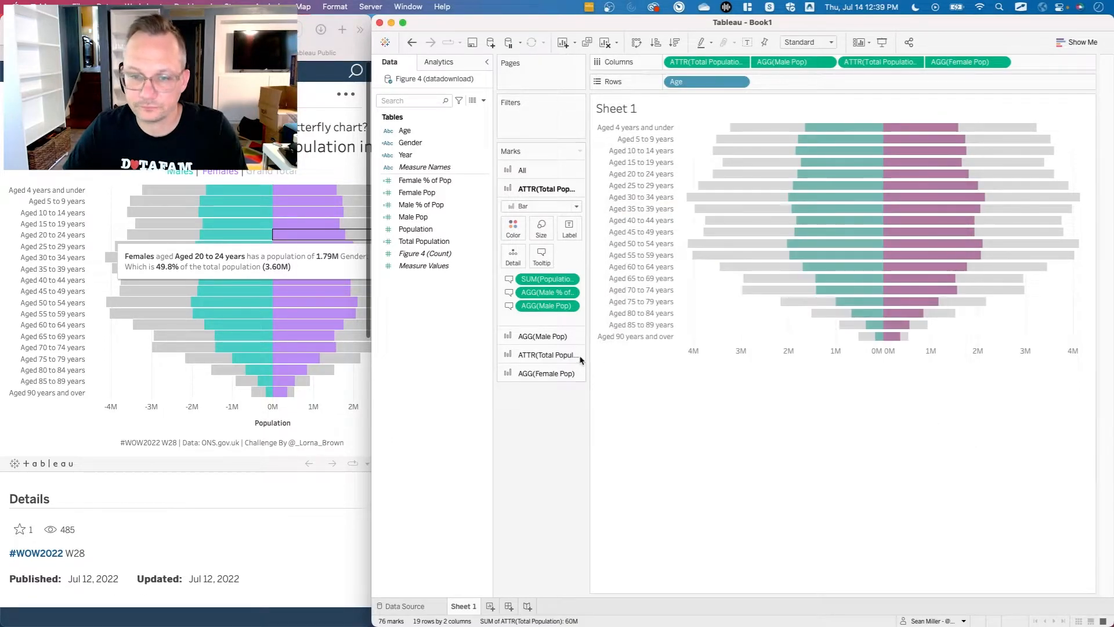
pyautogui.click(542, 335)
pyautogui.click(541, 271)
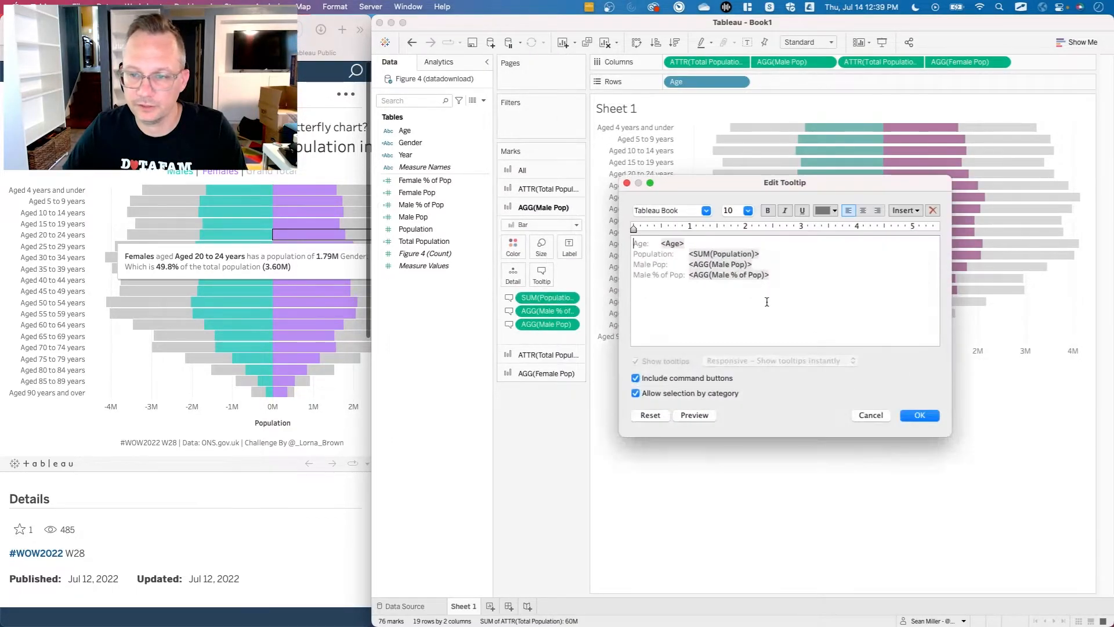
pyautogui.press('super+a')
pyautogui.press('super+v')
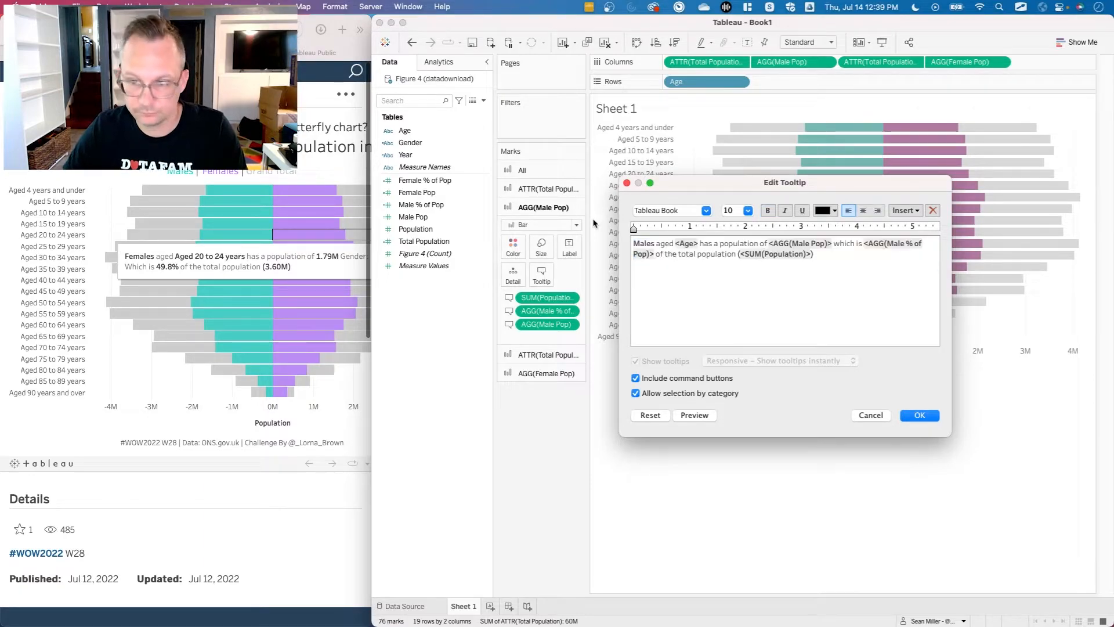
# Turn off command buttons and selection by category for the Male Pop tooltip and save it.
pyautogui.click(694, 378)
pyautogui.click(693, 393)
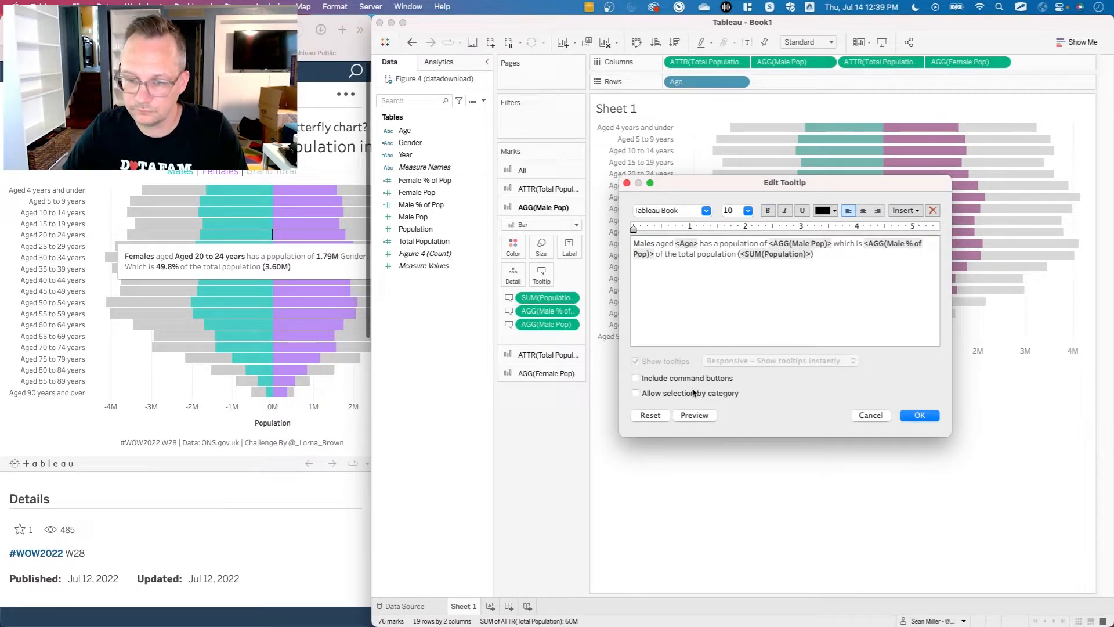
pyautogui.click(919, 414)
# Check the text and option settings of the male-side Total Population tooltip.
pyautogui.click(545, 188)
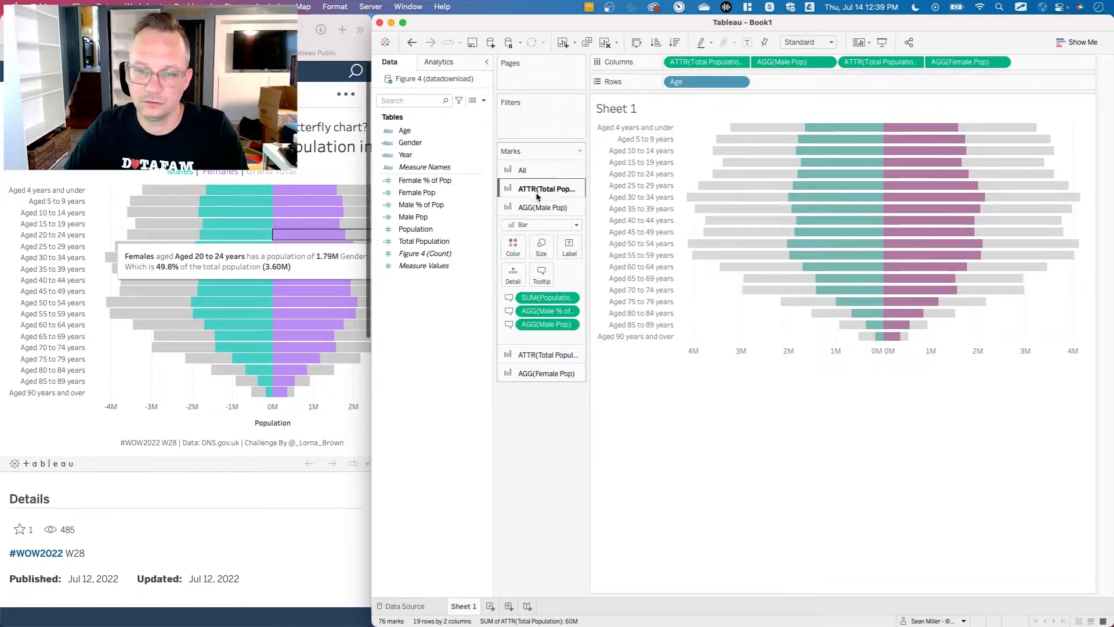
pyautogui.click(541, 256)
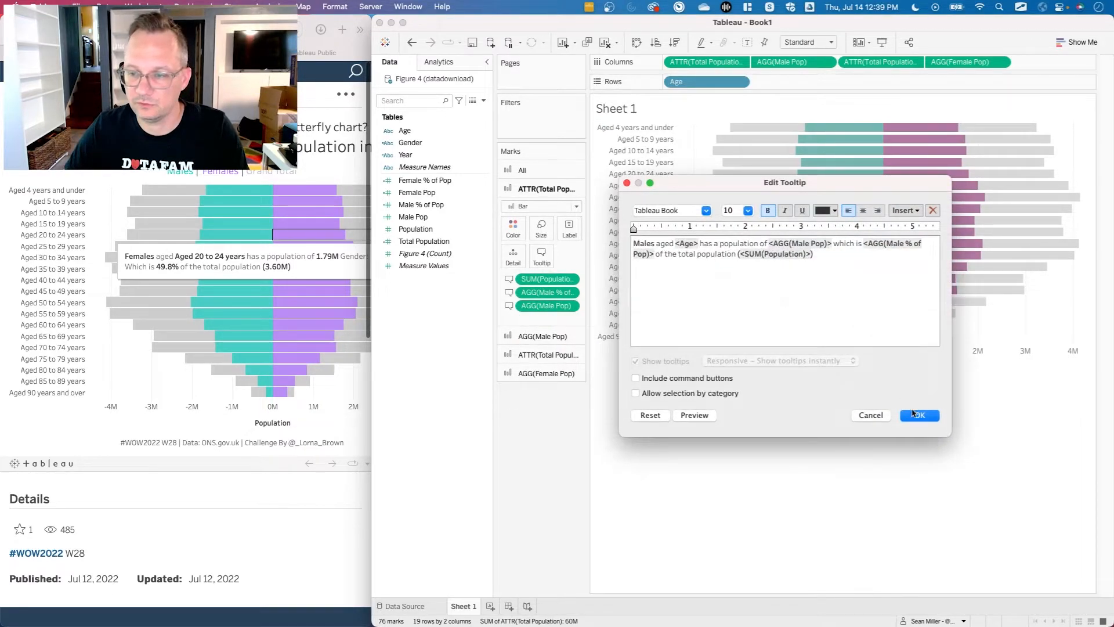
pyautogui.click(919, 415)
pyautogui.click(529, 336)
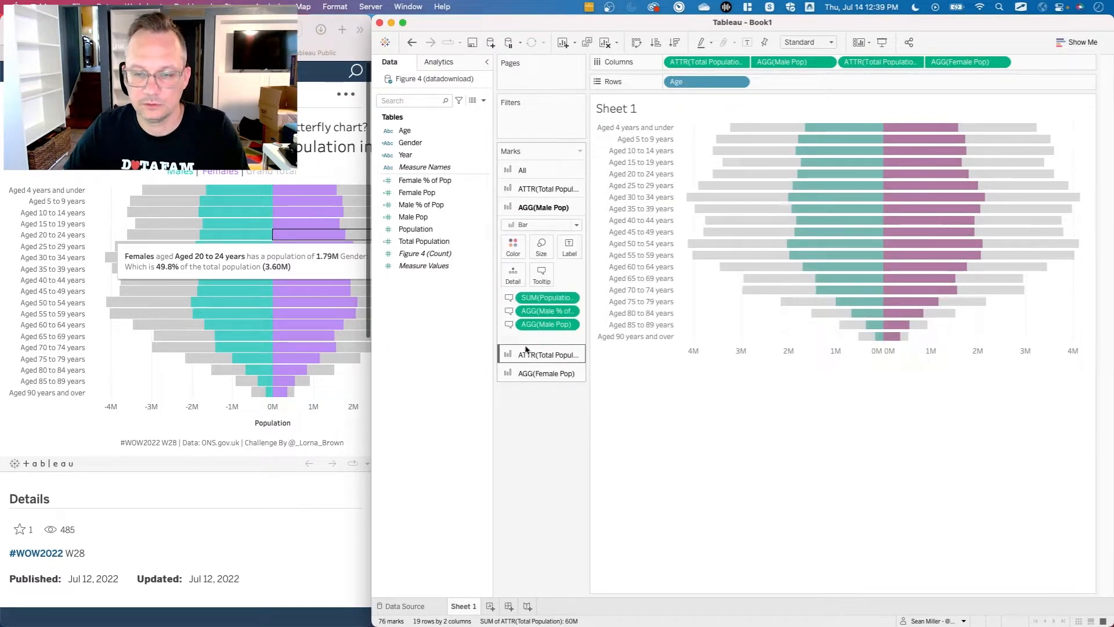
# Add Female Pop to the tooltips of the female-side Total Population marks and the Female Pop marks, keeping it on Columns.
pyautogui.click(527, 356)
pyautogui.moveTo(960, 62); pyautogui.dragTo(545, 328)
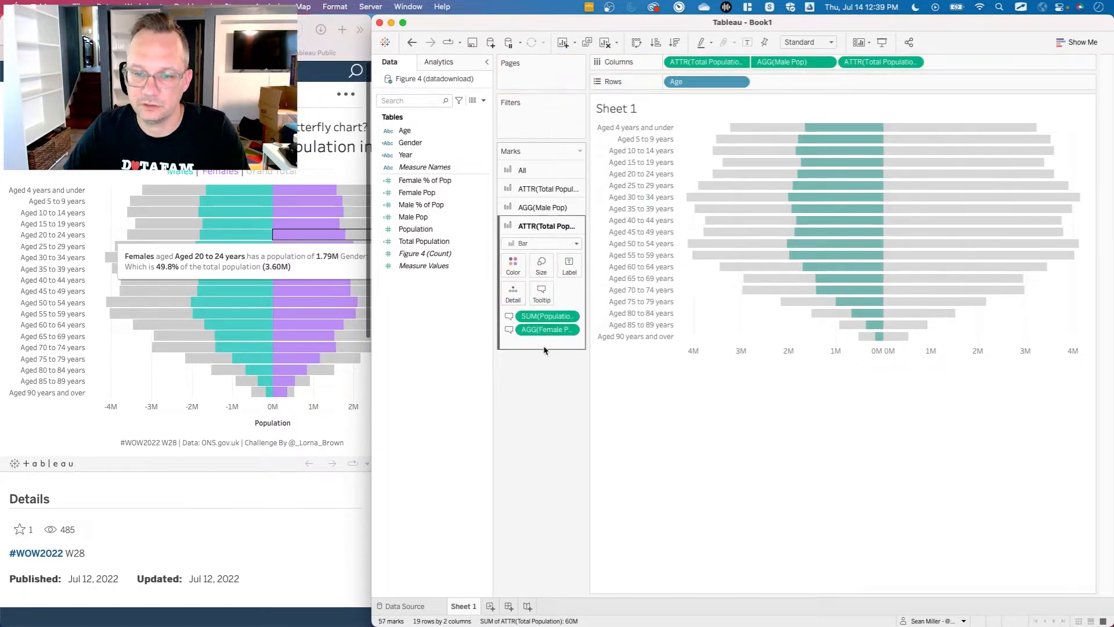
pyautogui.press('cmd+z')
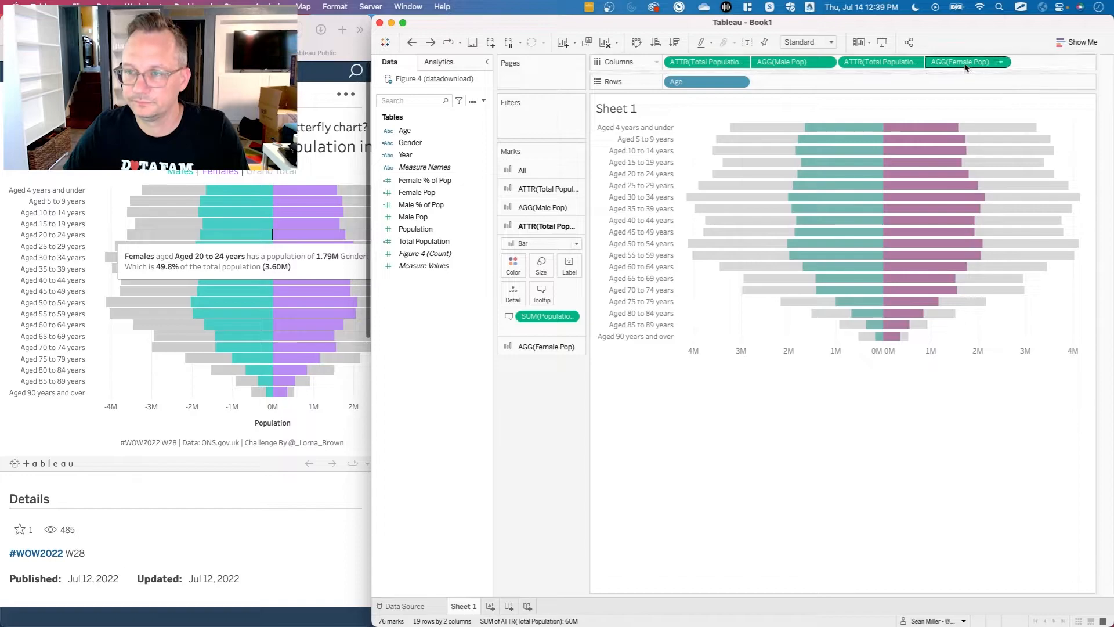
pyautogui.moveTo(966, 68); pyautogui.dragTo(542, 324)
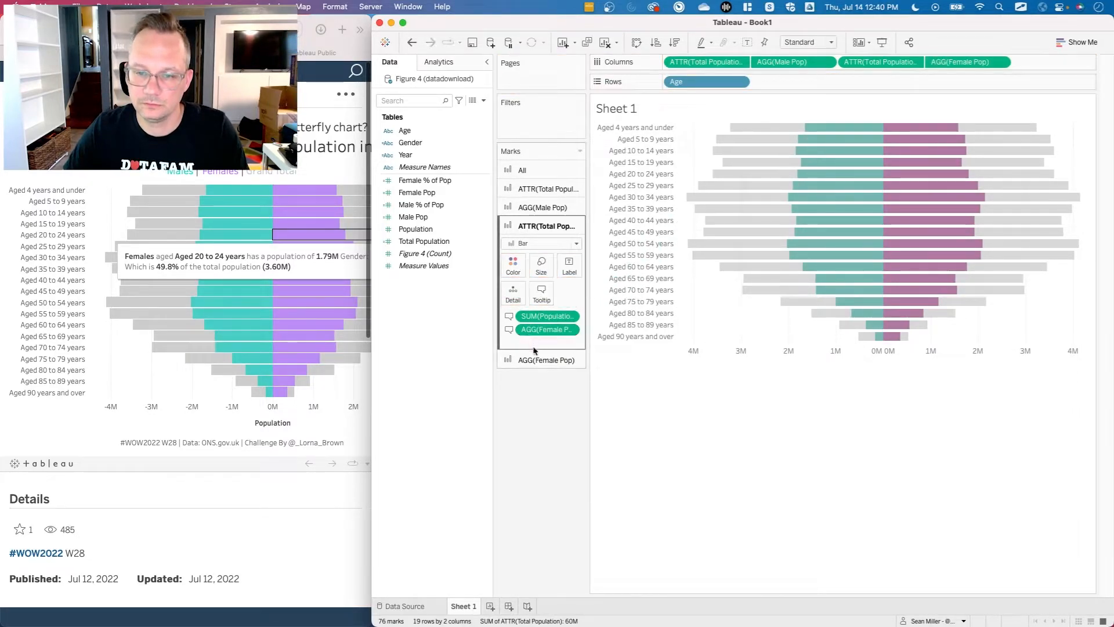
pyautogui.press('cmd+z')
pyautogui.moveTo(966, 61); pyautogui.dragTo(541, 313)
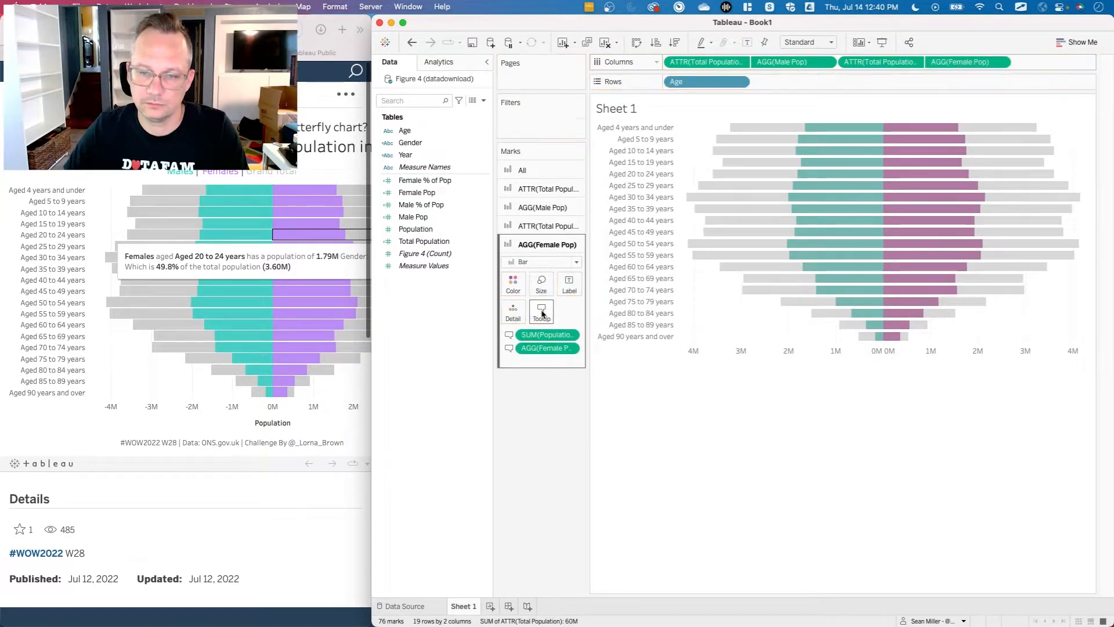
# Replace the female-side Total Population tooltip with the copied male sentence and change its first word to "Females".
pyautogui.click(545, 225)
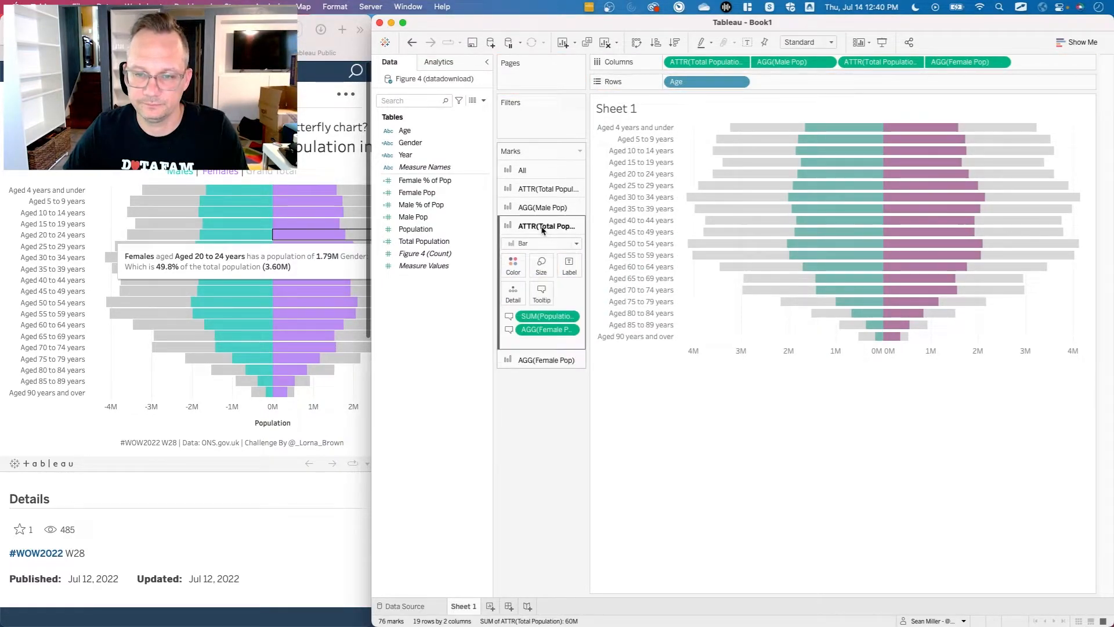
pyautogui.click(540, 300)
pyautogui.press('super+a')
pyautogui.press('super+v')
pyautogui.doubleClick(641, 245)
pyautogui.write('fem')
pyautogui.press('BackSpace')
pyautogui.press('BackSpace')
pyautogui.press('BackSpace')
pyautogui.write('Fem')
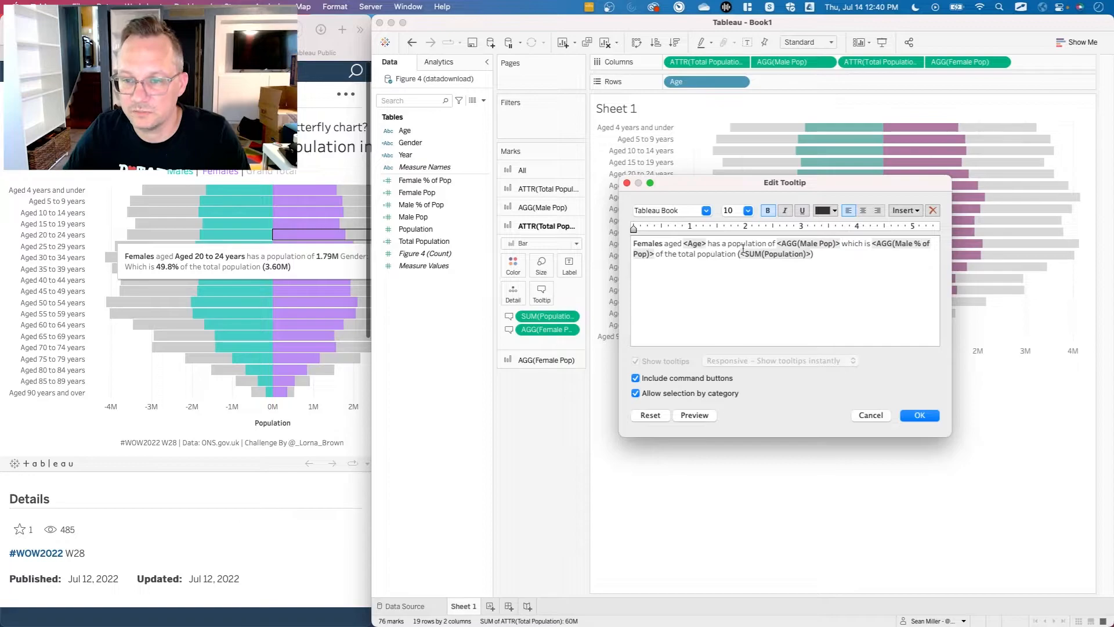
# Change the tooltip's field references from Male Pop to Female Pop and from Male % of Pop to Female % of Pop.
pyautogui.doubleClick(815, 243)
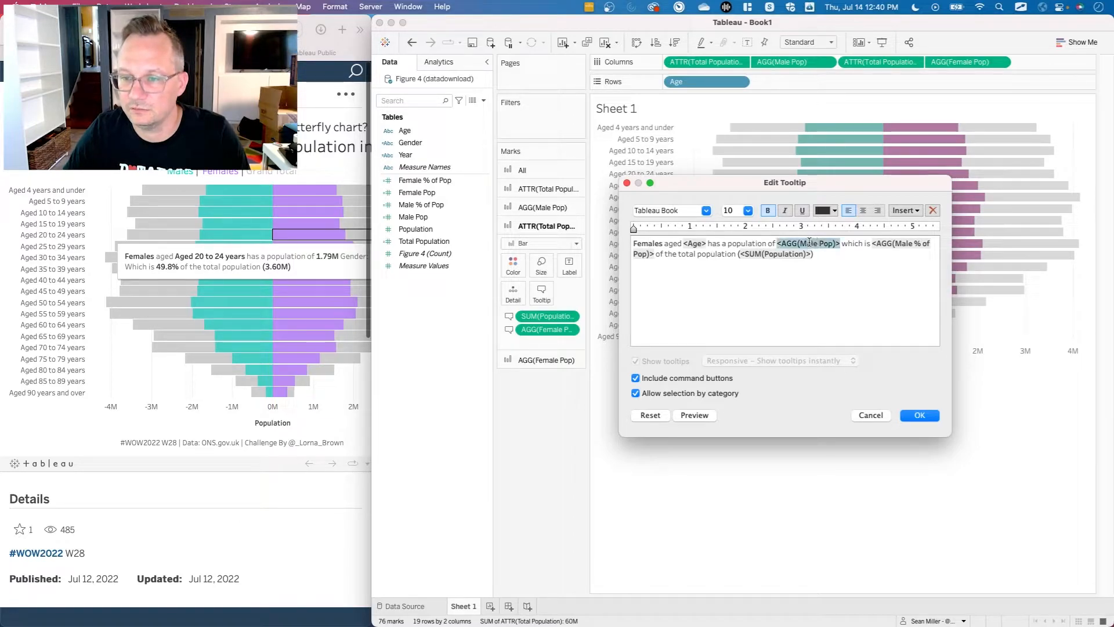
pyautogui.press('BackSpace')
pyautogui.write('Fem')
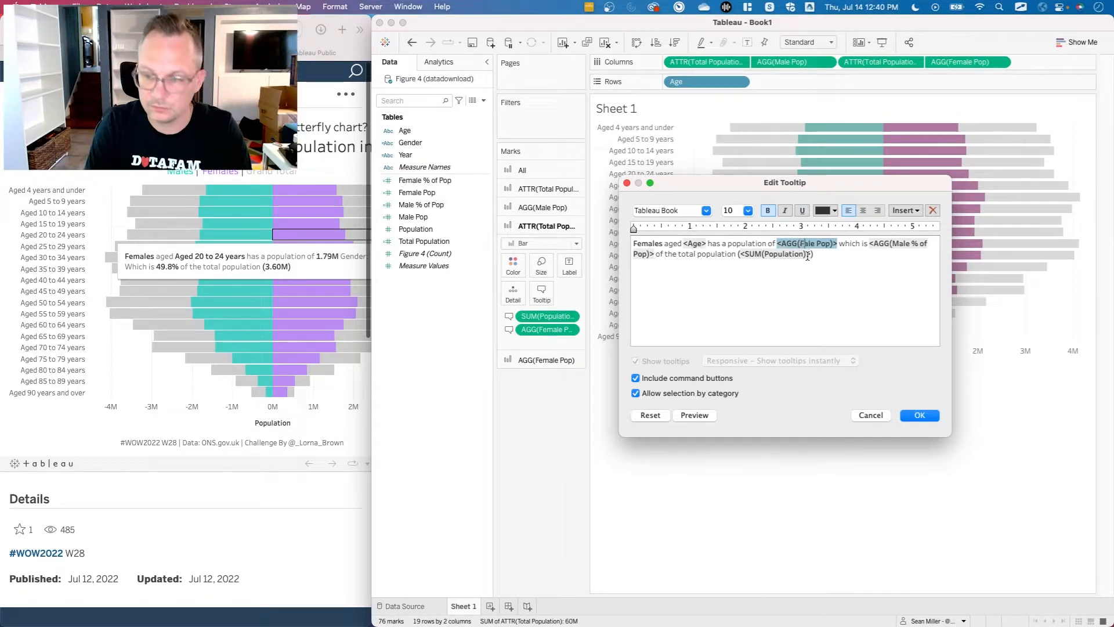
pyautogui.doubleClick(907, 244)
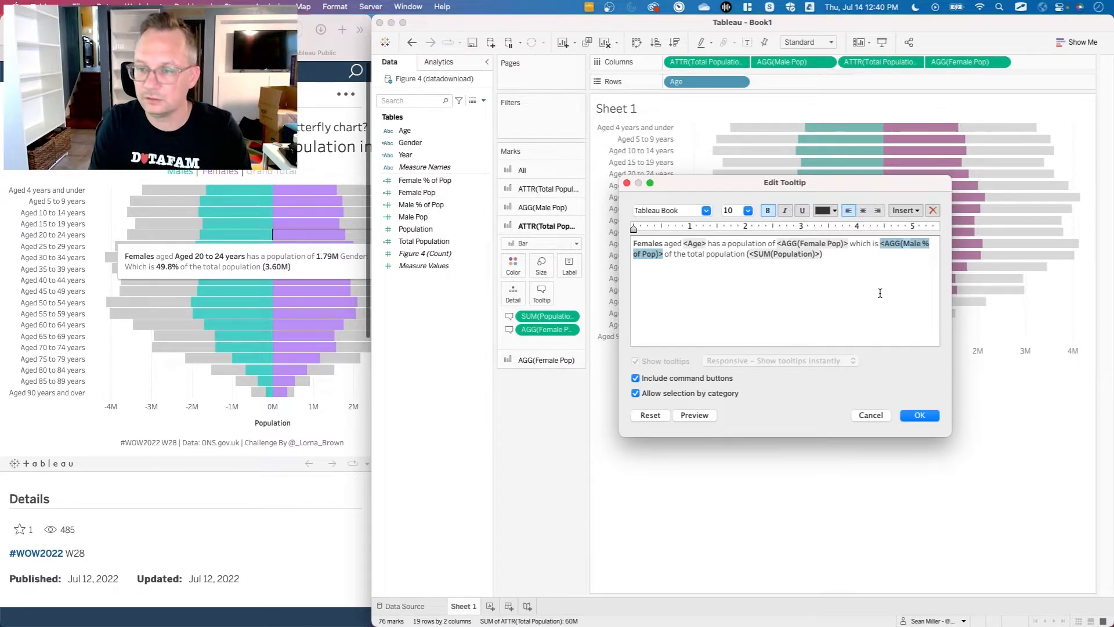
pyautogui.press('BackSpace')
pyautogui.write('fem')
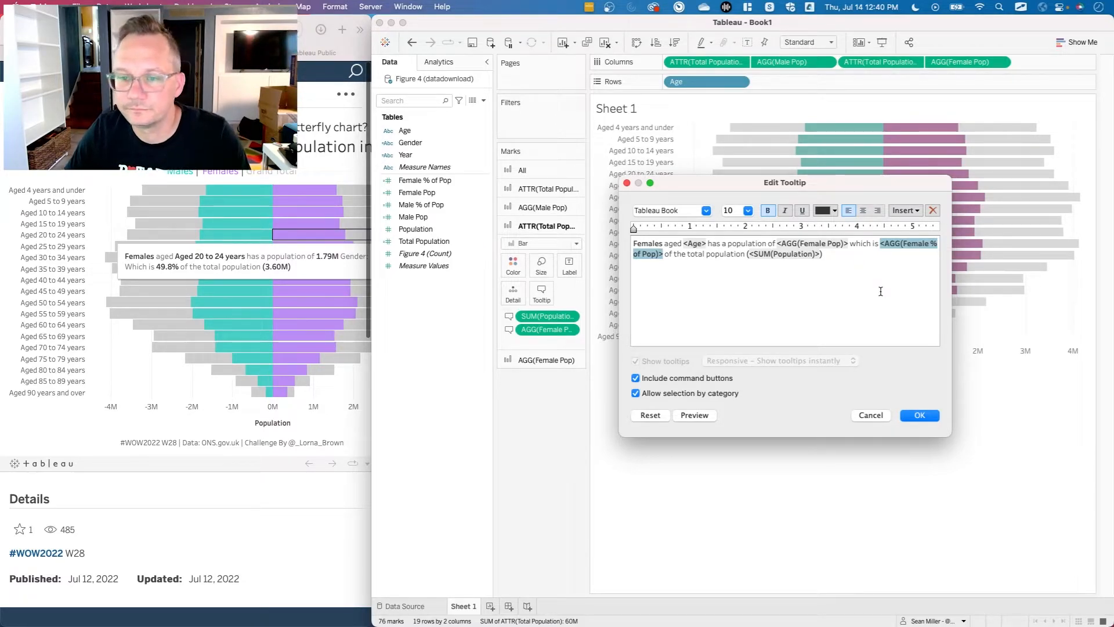
# Turn off command buttons and selection by category, copy the whole female tooltip sentence, and save the tooltip.
pyautogui.click(765, 256)
pyautogui.click(661, 380)
pyautogui.click(660, 394)
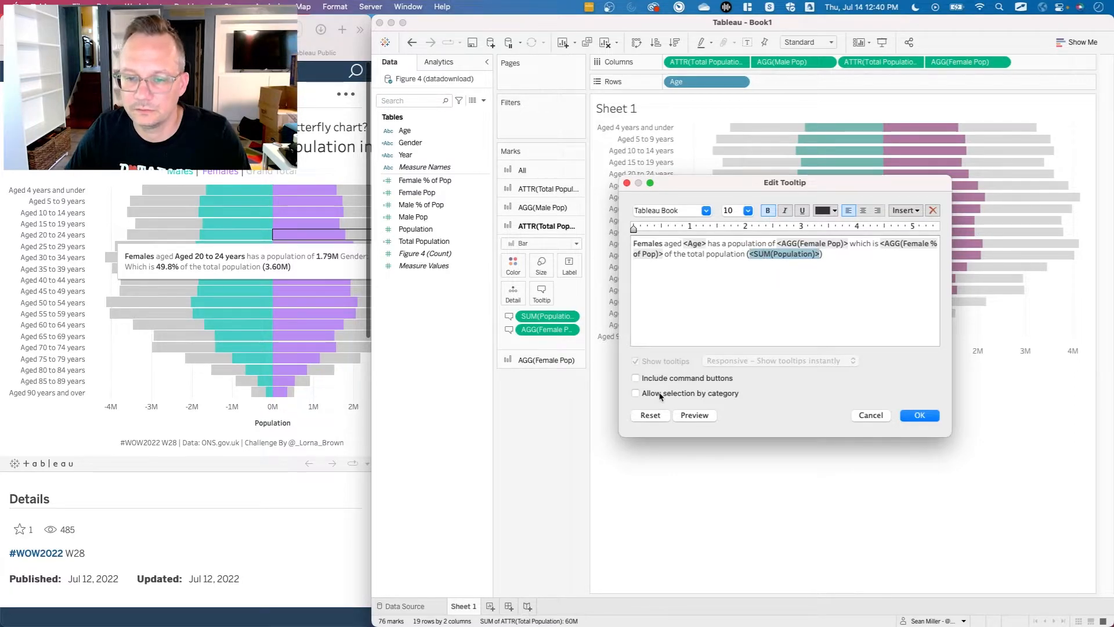
pyautogui.click(857, 270)
pyautogui.press('super+a')
pyautogui.press('super+c')
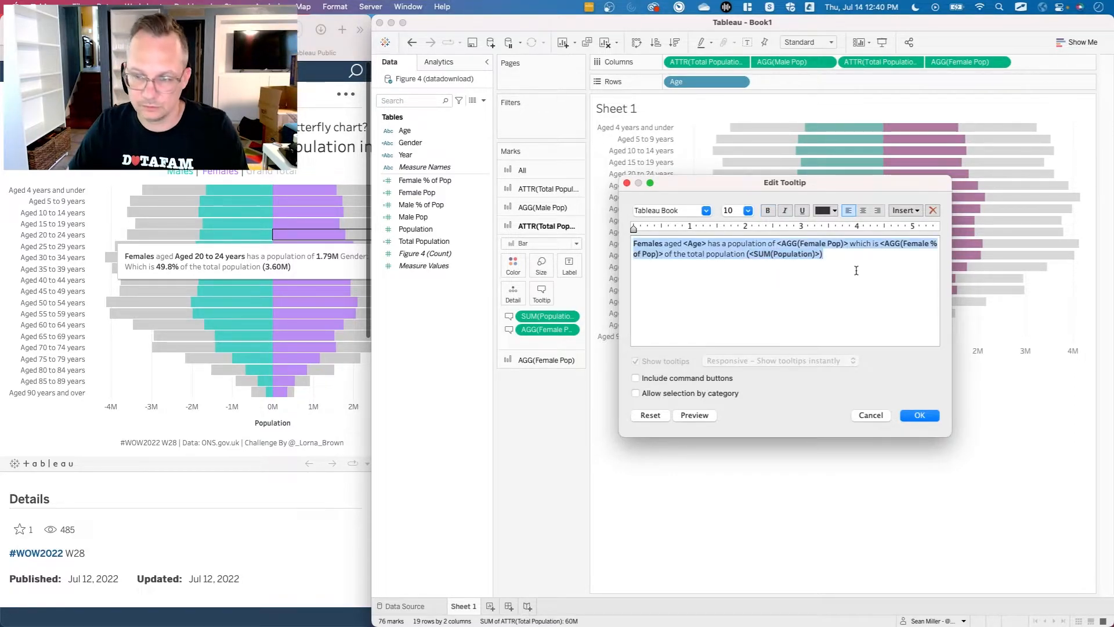
pyautogui.click(919, 415)
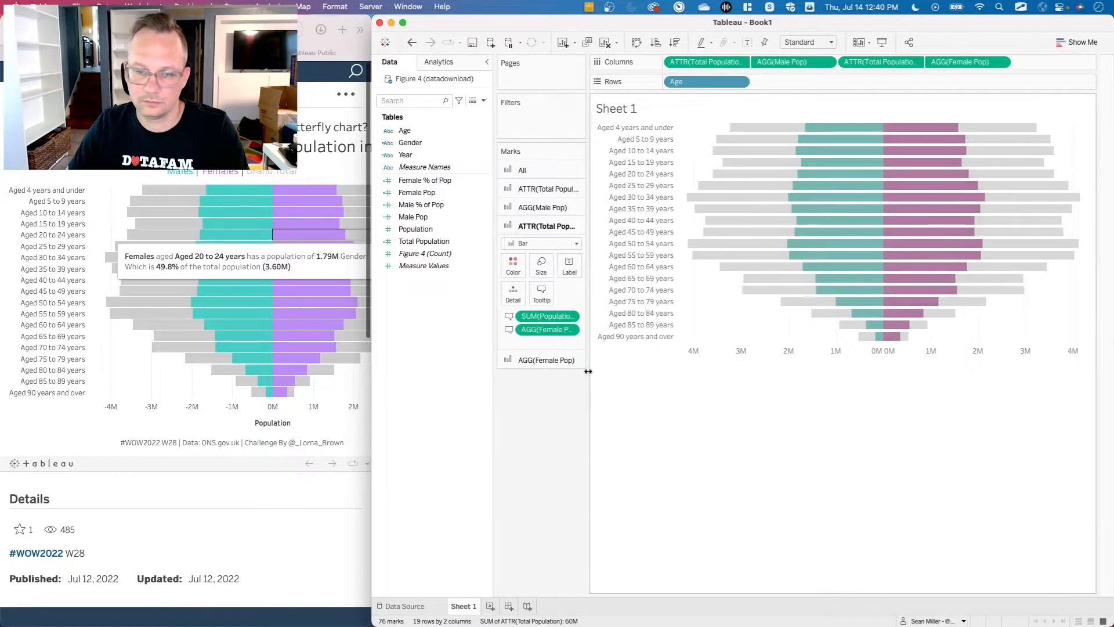
# Add Female % of Pop to the tooltips of the female-side Total Population marks and the Female Pop marks.
pyautogui.moveTo(424, 179); pyautogui.dragTo(545, 302)
pyautogui.click(546, 375)
pyautogui.click(437, 183)
pyautogui.moveTo(436, 184); pyautogui.dragTo(542, 312)
# Paste the female sentence over the Female Pop tooltip, turn off command buttons and selection by category, and save it.
pyautogui.click(542, 313)
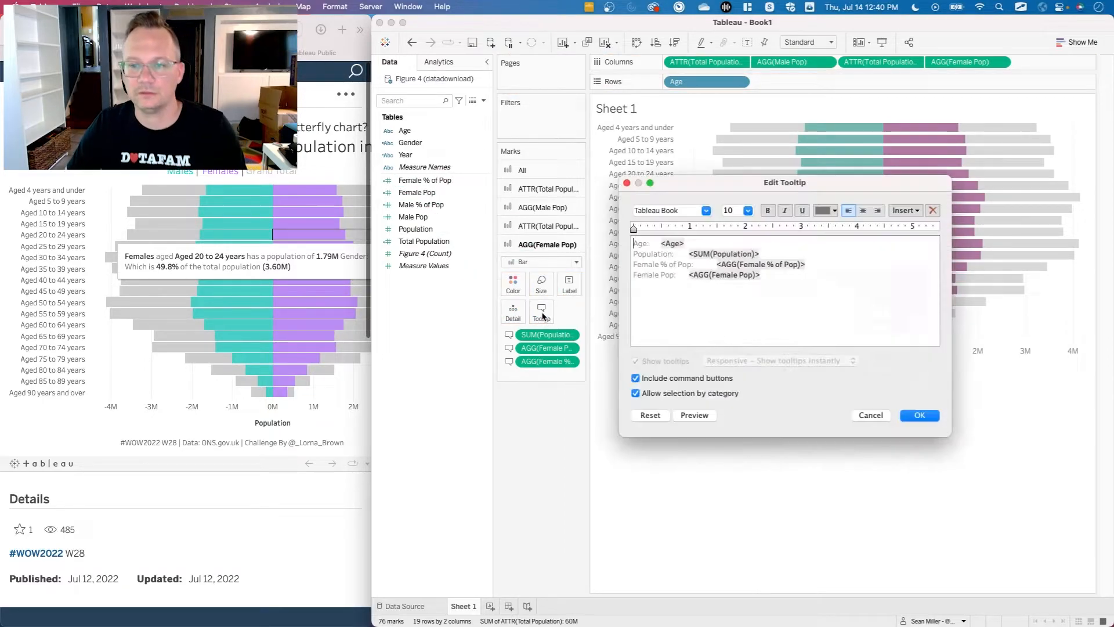
pyautogui.press('super+a')
pyautogui.press('super+v')
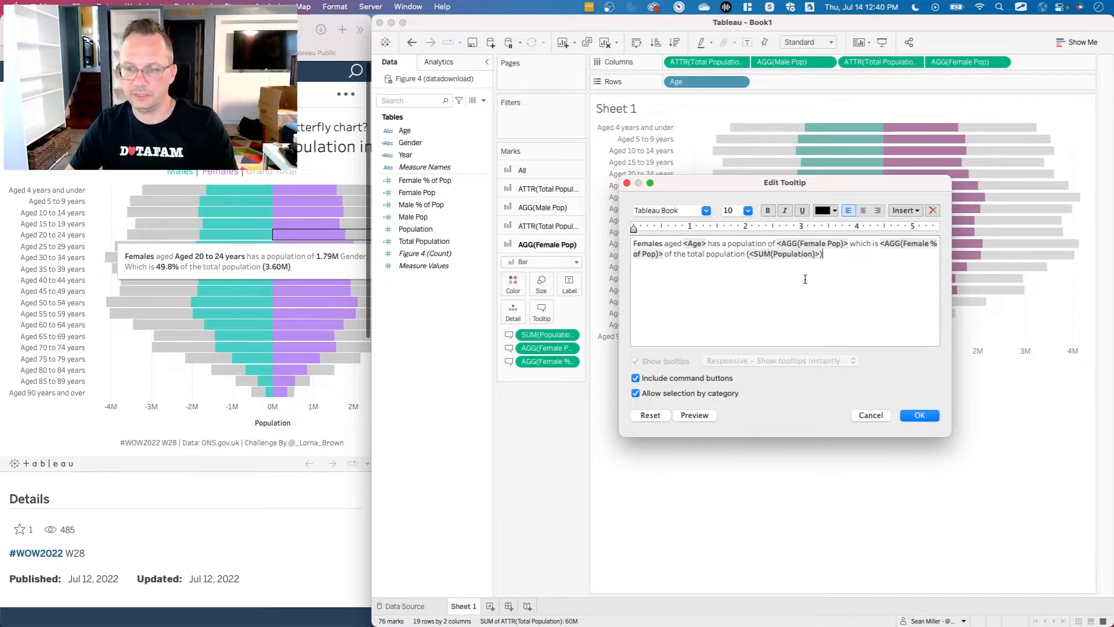
pyautogui.click(918, 415)
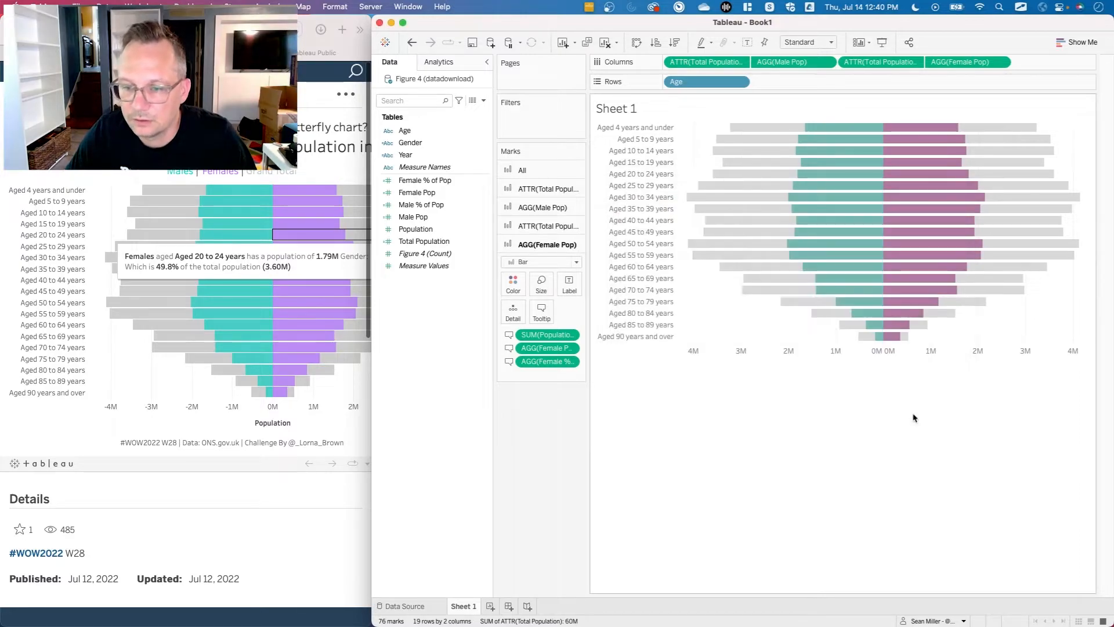
pyautogui.click(541, 312)
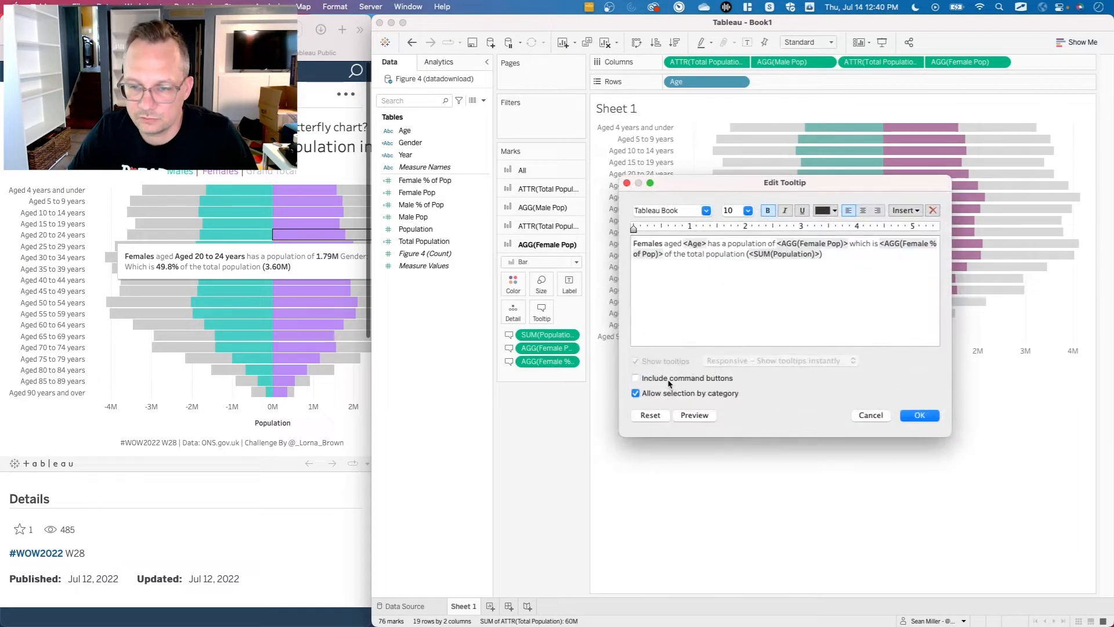
pyautogui.click(920, 415)
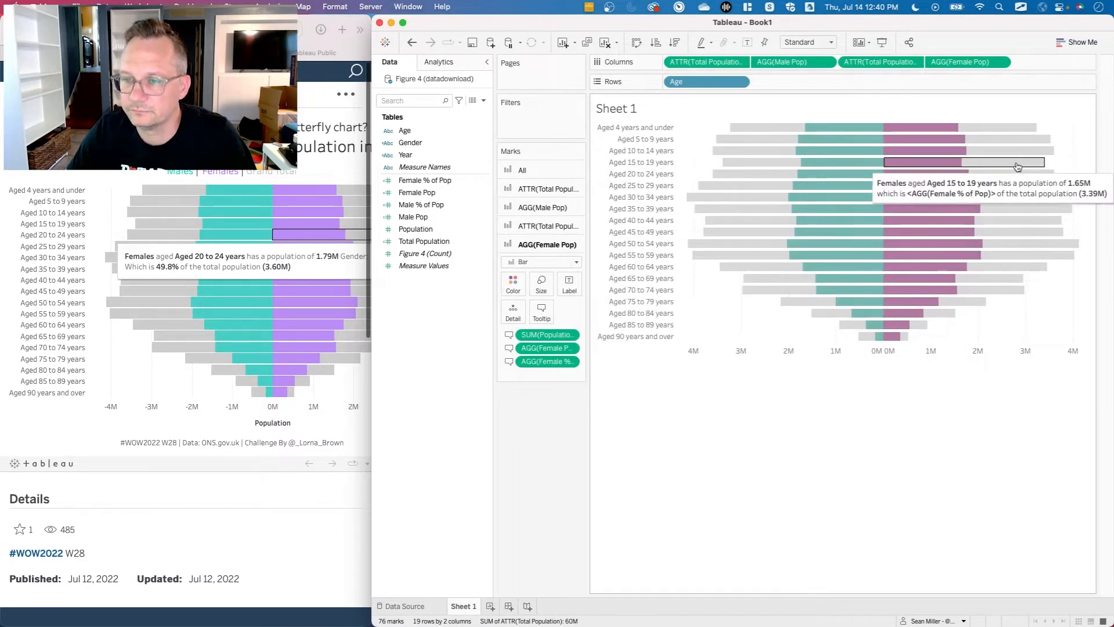
# Reopen and re-save the tooltips of the female-side Total Population marks and the Female Pop marks.
pyautogui.click(548, 226)
pyautogui.click(541, 292)
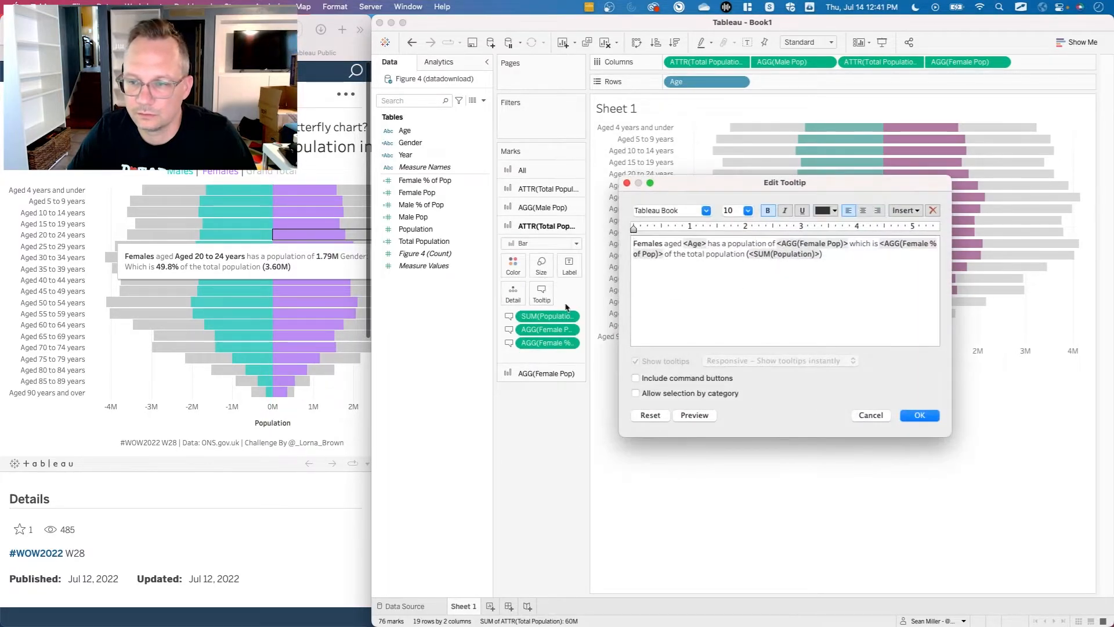
pyautogui.click(918, 415)
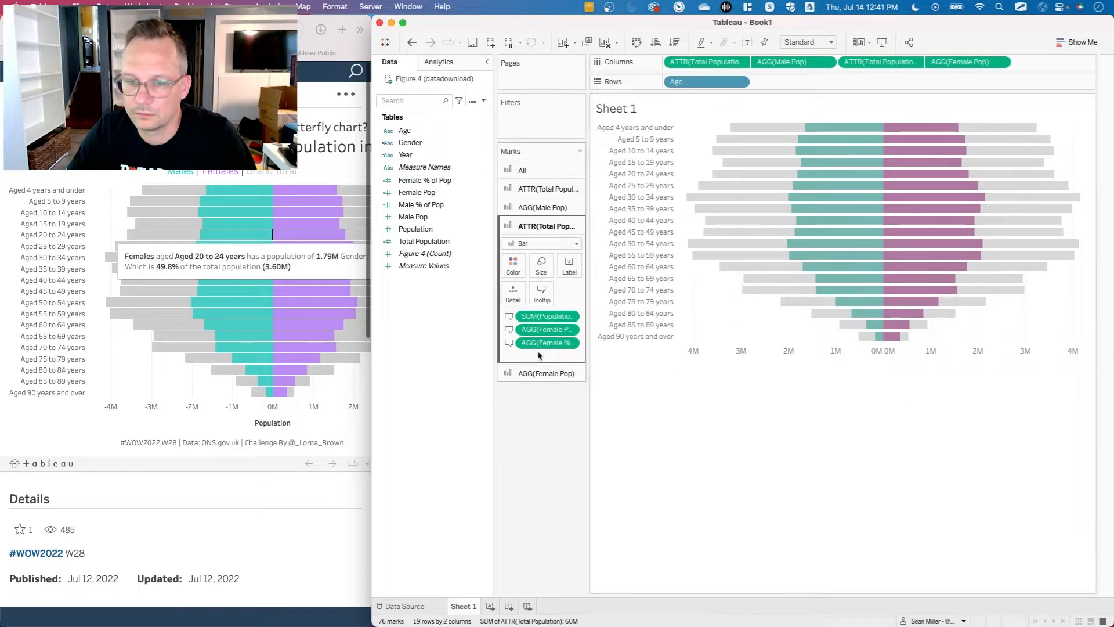
pyautogui.click(537, 374)
pyautogui.click(542, 312)
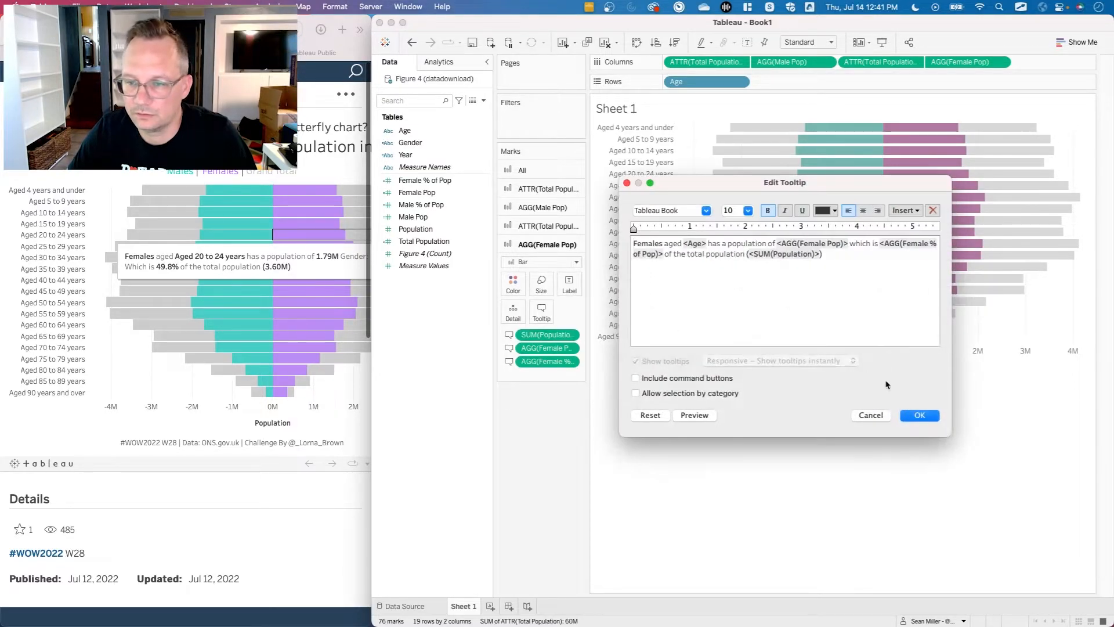
pyautogui.click(918, 414)
# Compare the finished male and female tooltips on the chart with those in the reference chart.
pyautogui.moveTo(987, 187)
pyautogui.moveTo(988, 163)
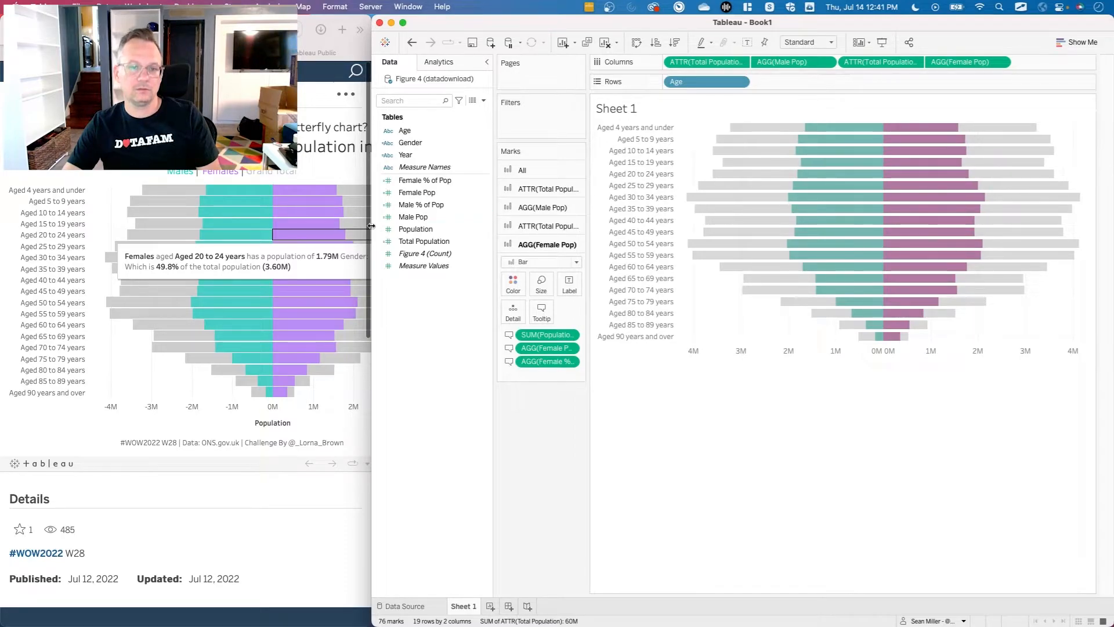
pyautogui.click(308, 255)
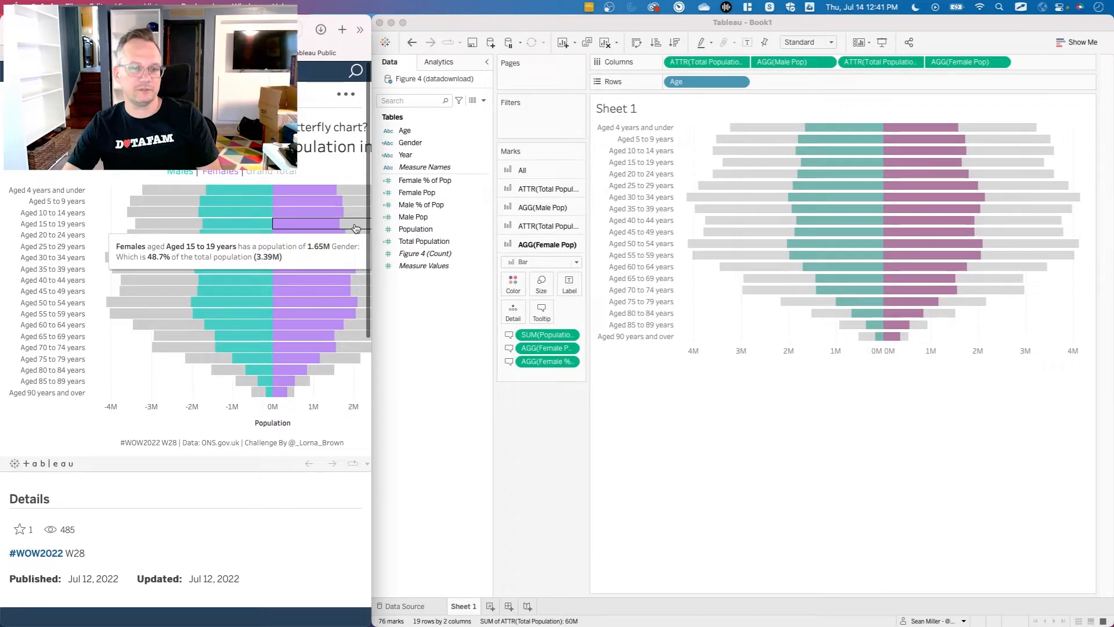
pyautogui.click(596, 497)
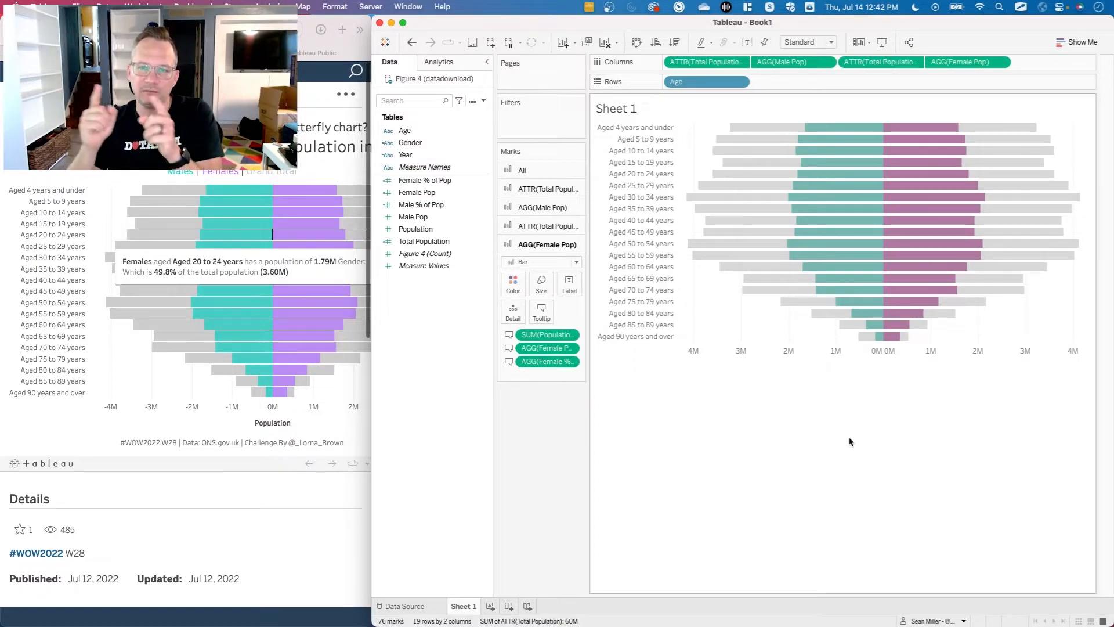
pyautogui.moveTo(844, 126)
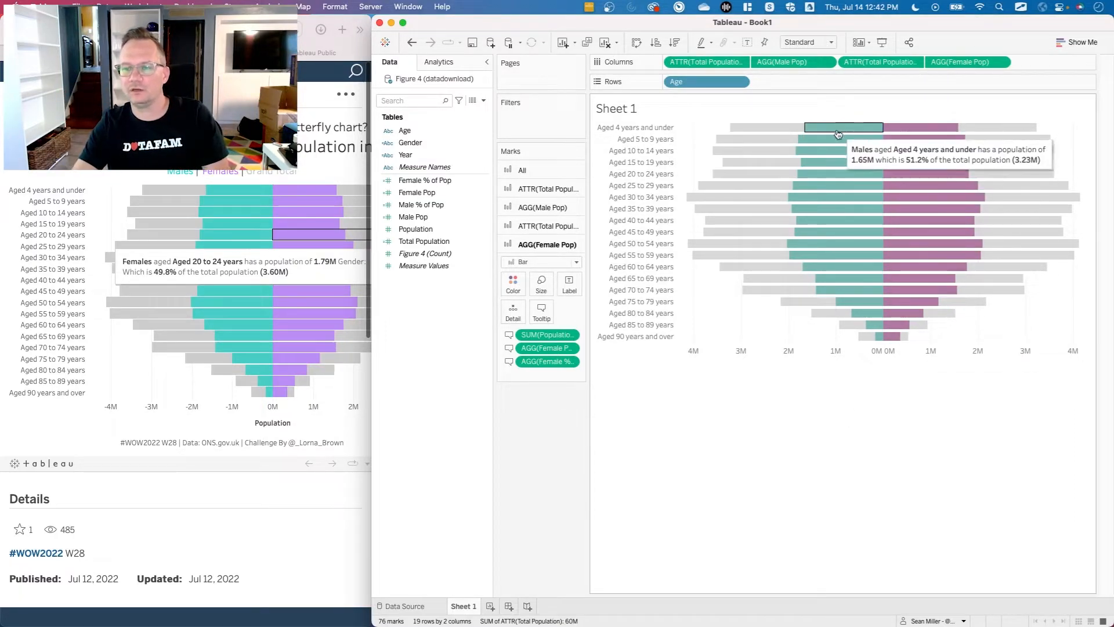
# Add Female Pop to the detail of the Male Pop marks.
pyautogui.moveTo(908, 128)
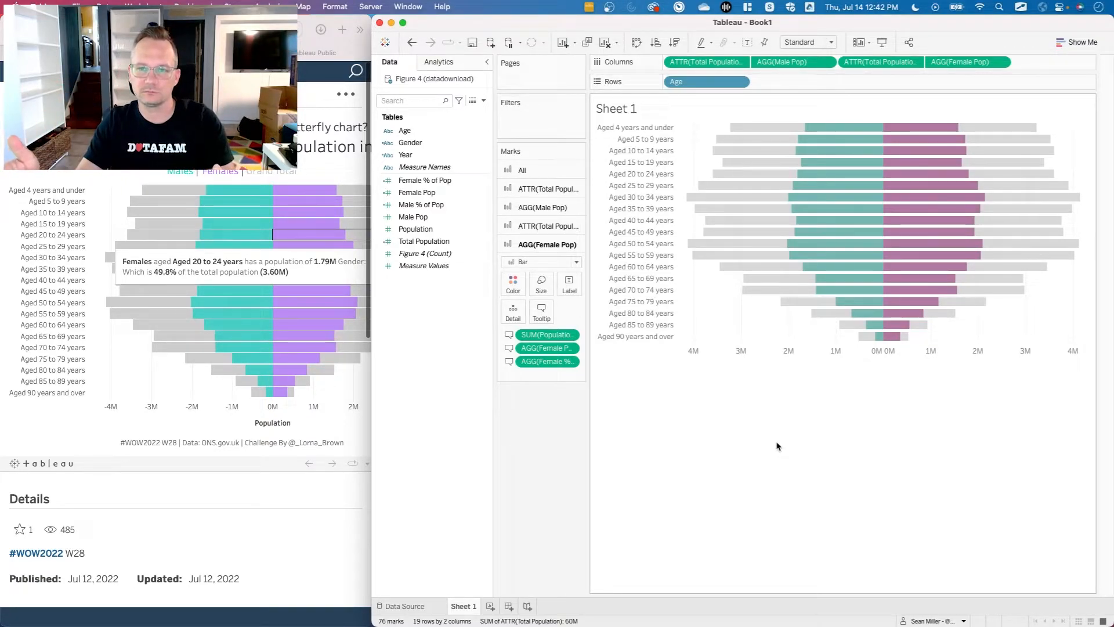
pyautogui.click(389, 267)
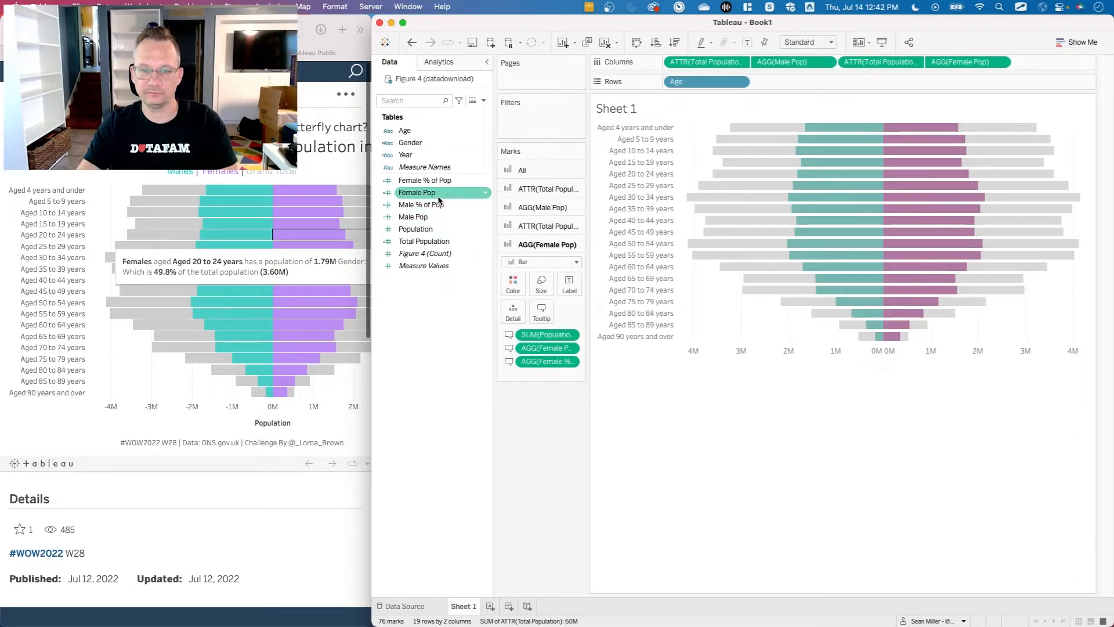
pyautogui.click(556, 207)
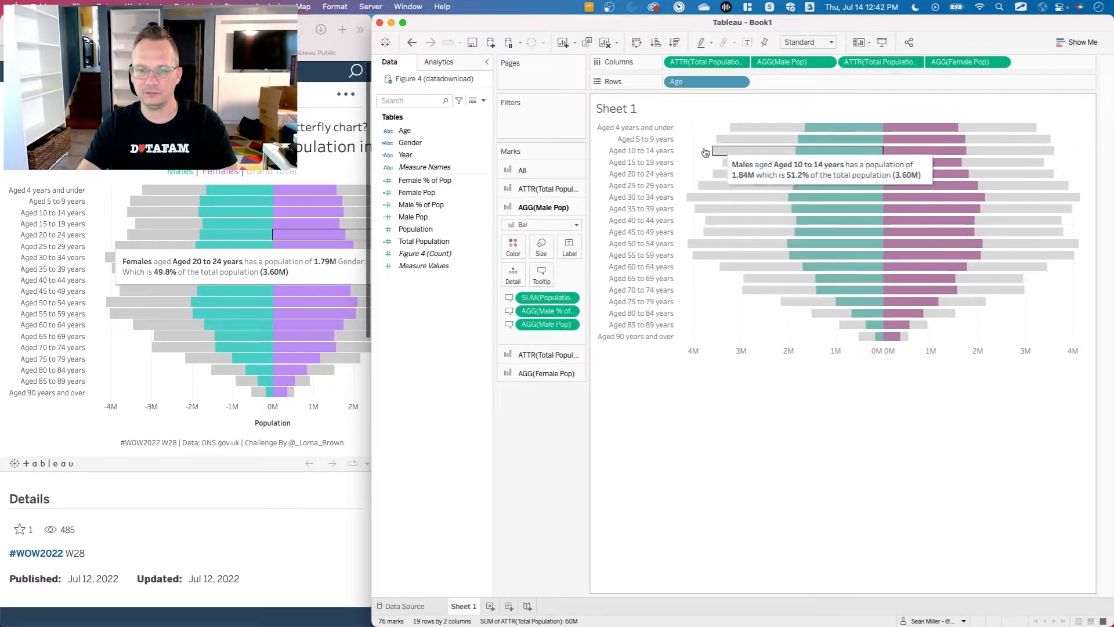
pyautogui.click(430, 197)
pyautogui.moveTo(430, 197); pyautogui.dragTo(513, 277)
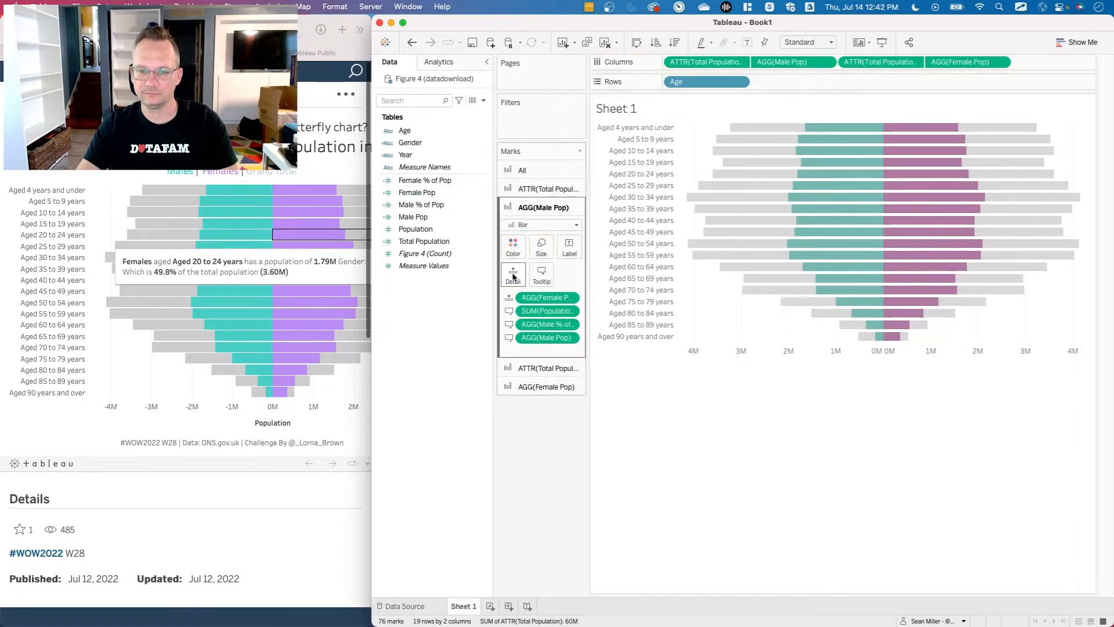
# Add a per-cell reference line for the average Female Pop to the female side of the chart.
pyautogui.click(445, 65)
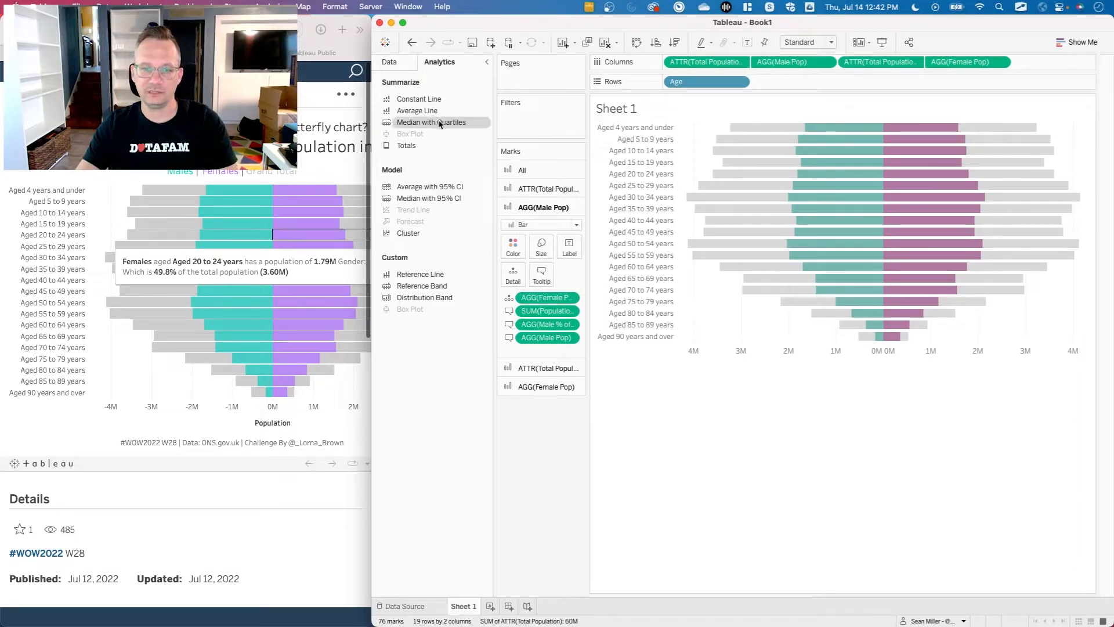
pyautogui.moveTo(432, 275); pyautogui.dragTo(778, 215)
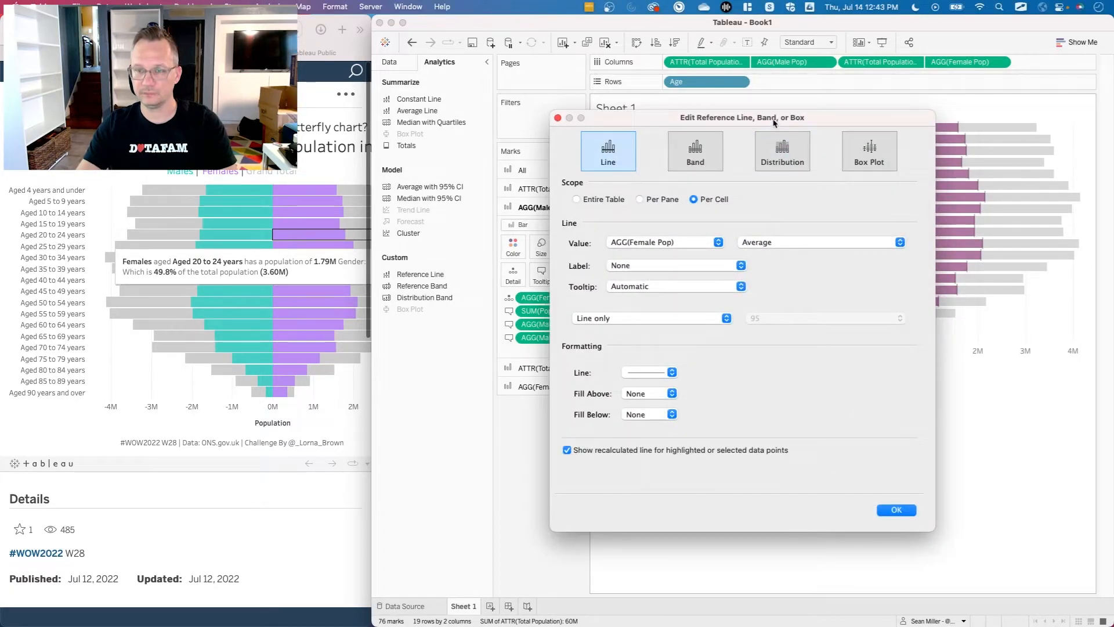
pyautogui.moveTo(773, 119); pyautogui.dragTo(619, 137)
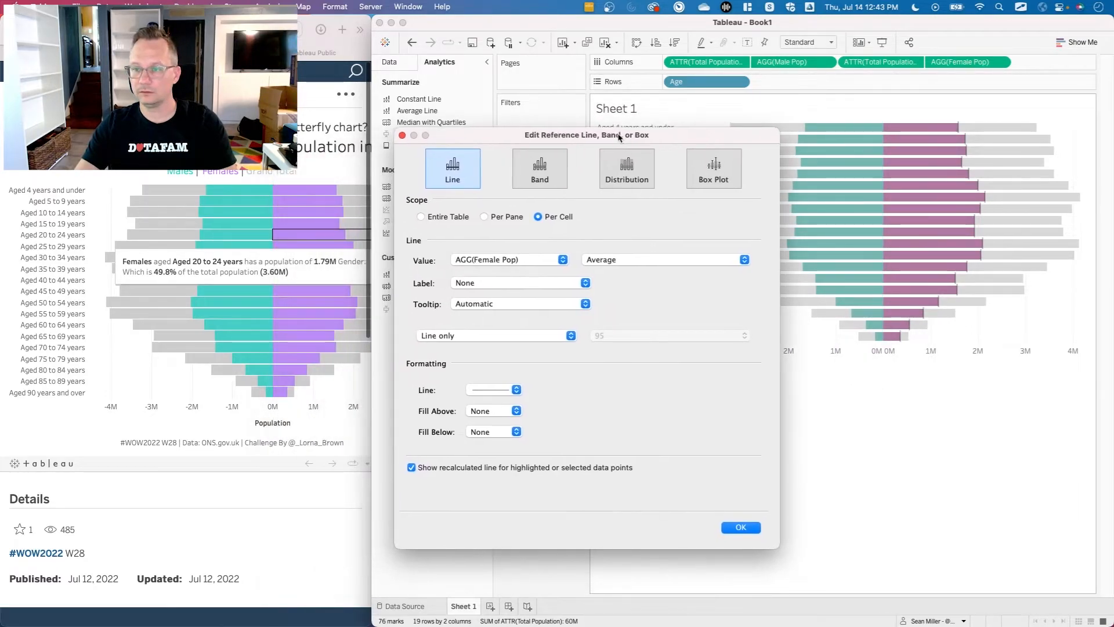
pyautogui.click(561, 263)
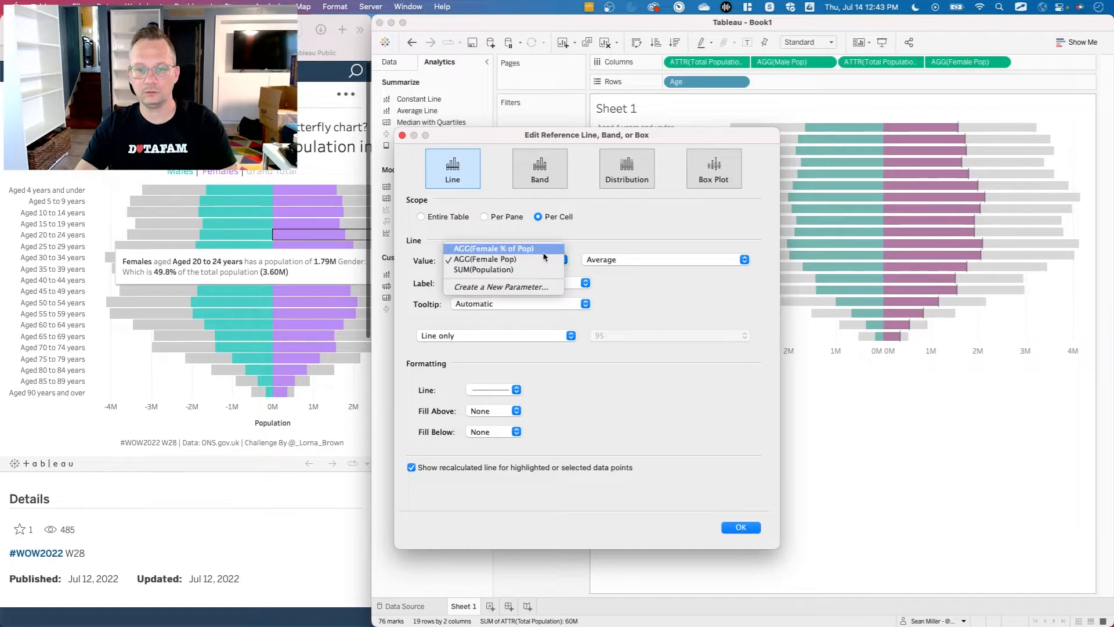
pyautogui.click(686, 310)
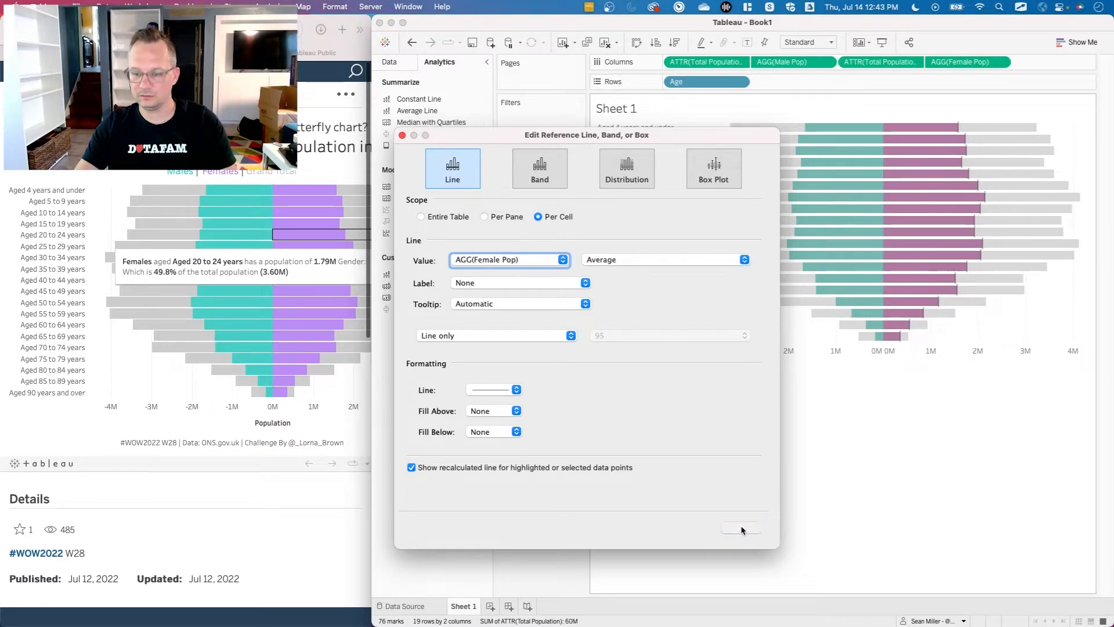
pyautogui.click(741, 528)
# Remove the Female Pop reference lines from the female bars.
pyautogui.moveTo(901, 340); pyautogui.dragTo(959, 388)
pyautogui.click(950, 381)
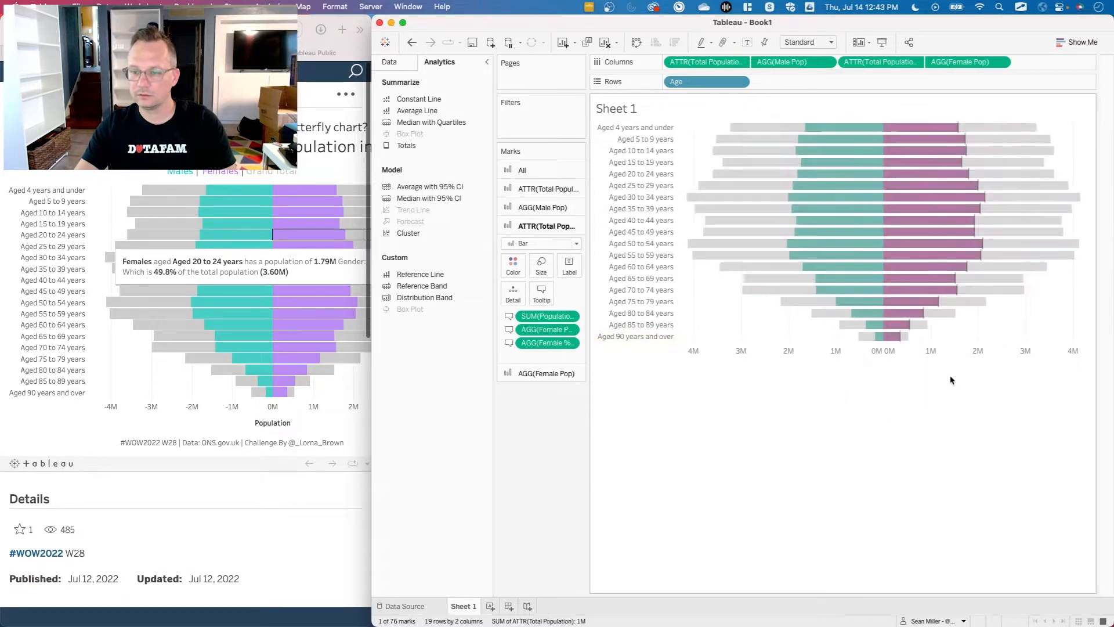
pyautogui.moveTo(911, 333)
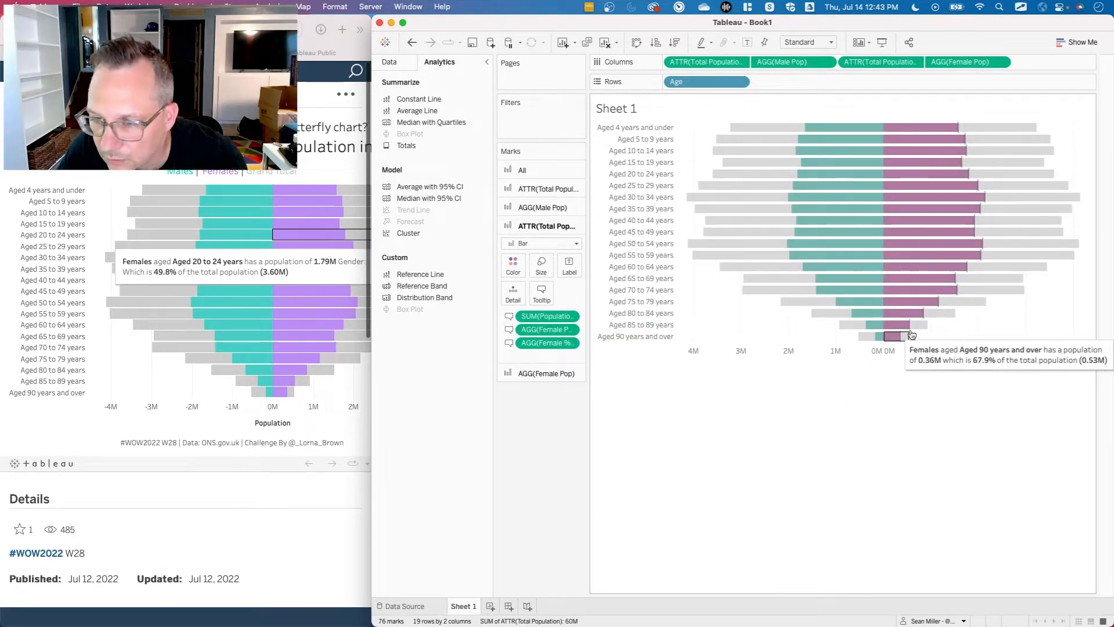
pyautogui.moveTo(911, 334); pyautogui.dragTo(551, 468)
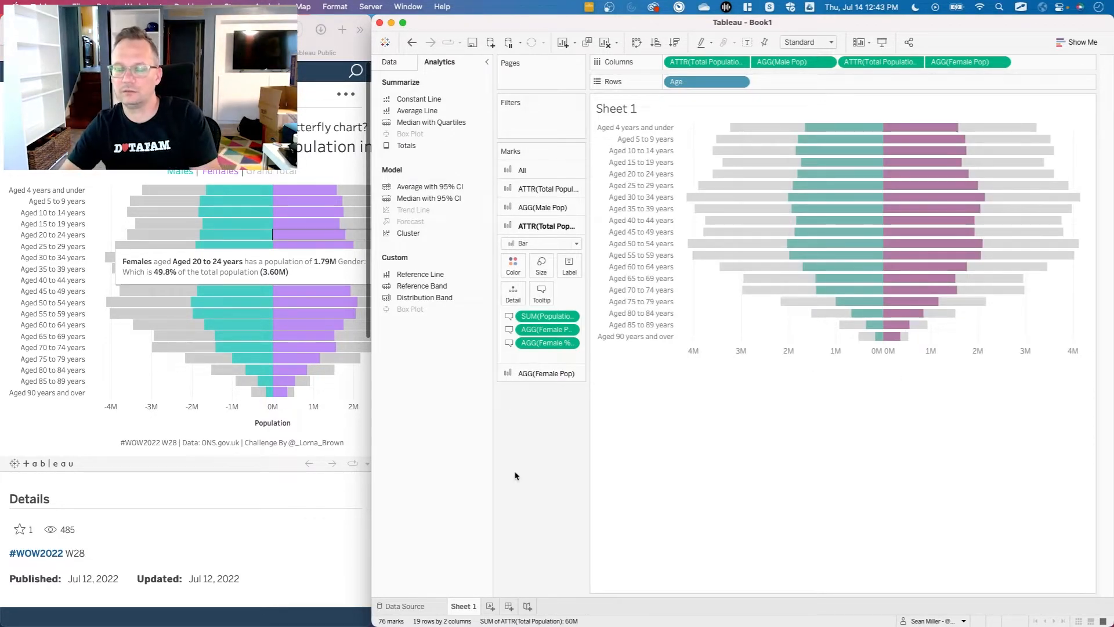
# Try a per-cell average Female Pop reference line on the male-side Total Population axis, and remove it from the chart.
pyautogui.rightClick(775, 352)
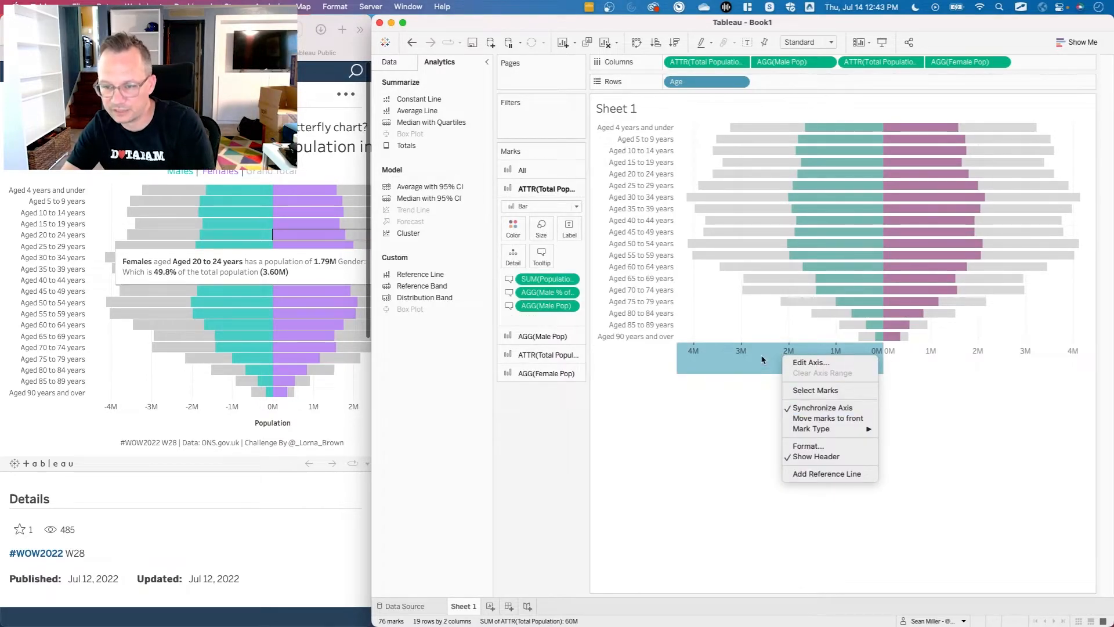
pyautogui.click(825, 474)
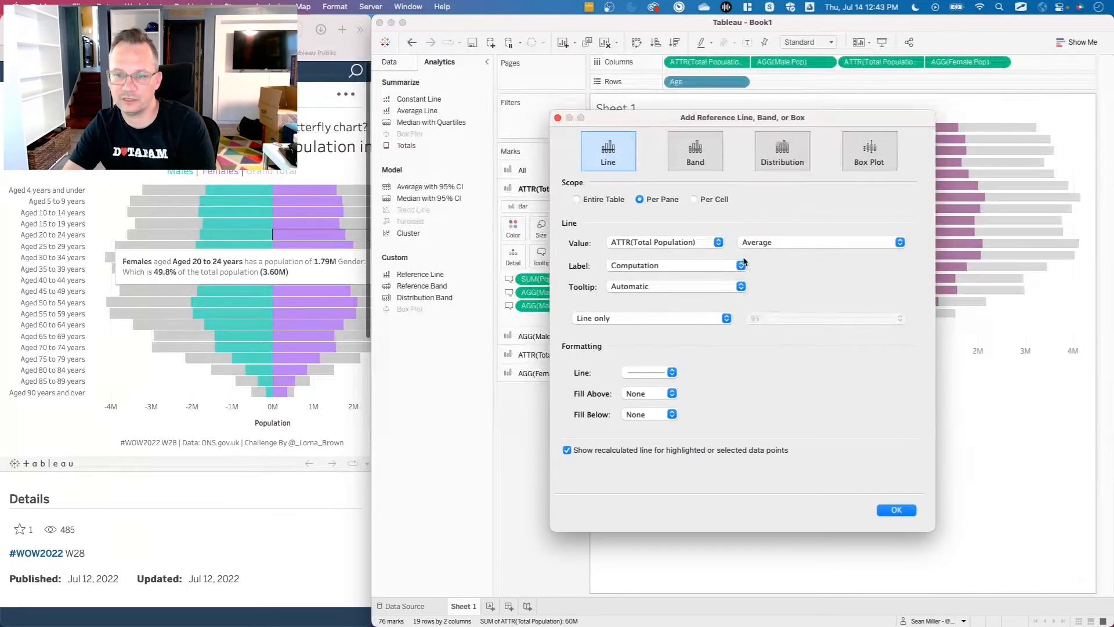
pyautogui.click(717, 201)
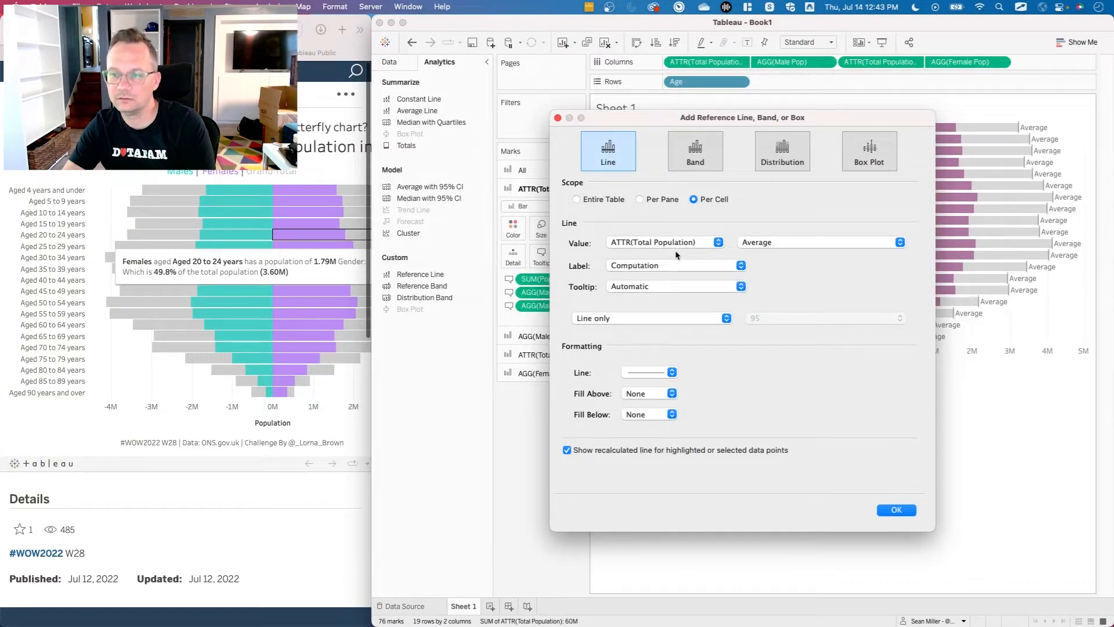
pyautogui.moveTo(828, 124); pyautogui.dragTo(592, 126)
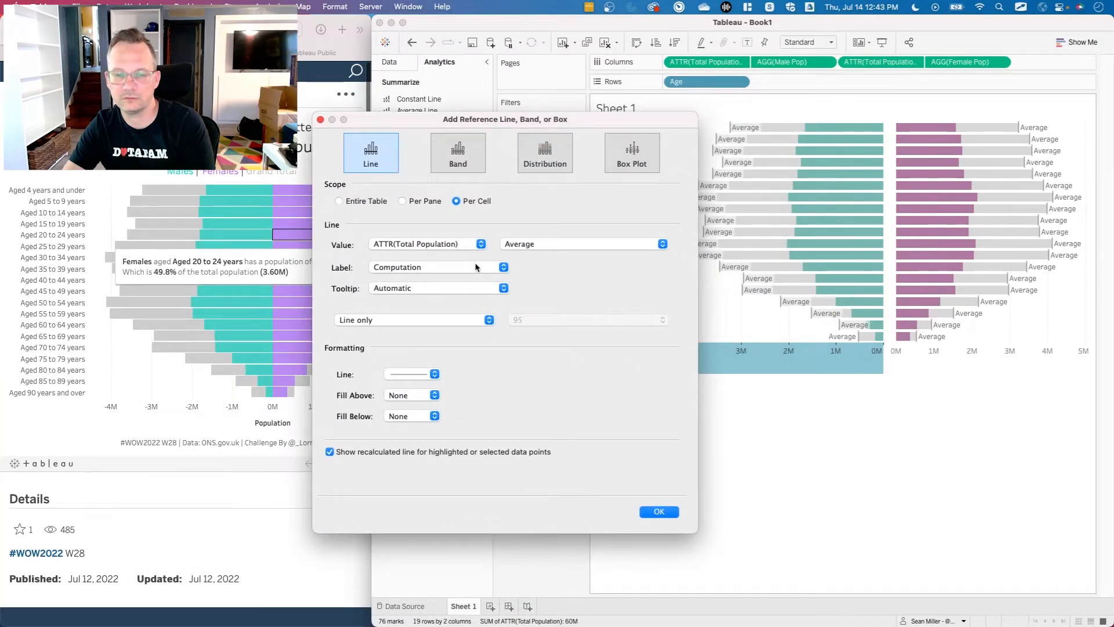
pyautogui.click(473, 245)
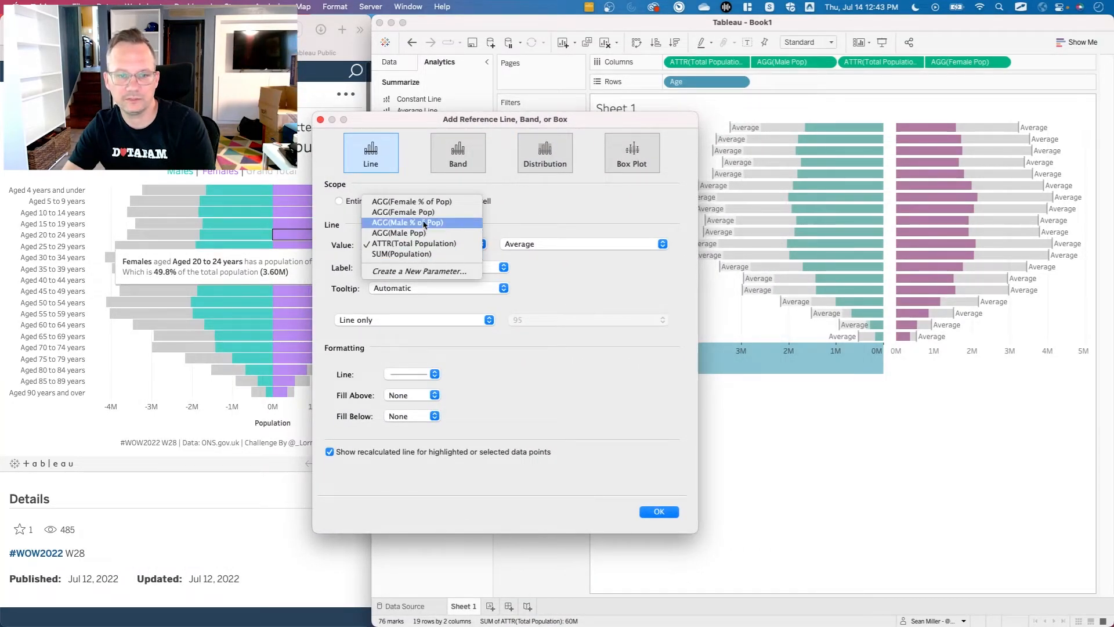
pyautogui.click(423, 212)
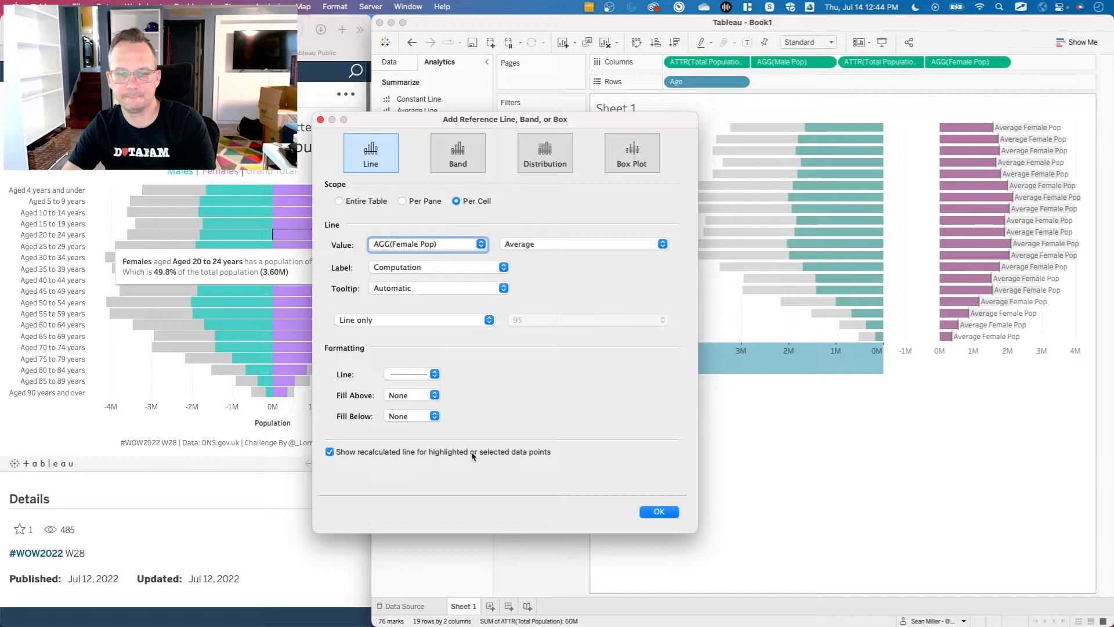
pyautogui.click(658, 512)
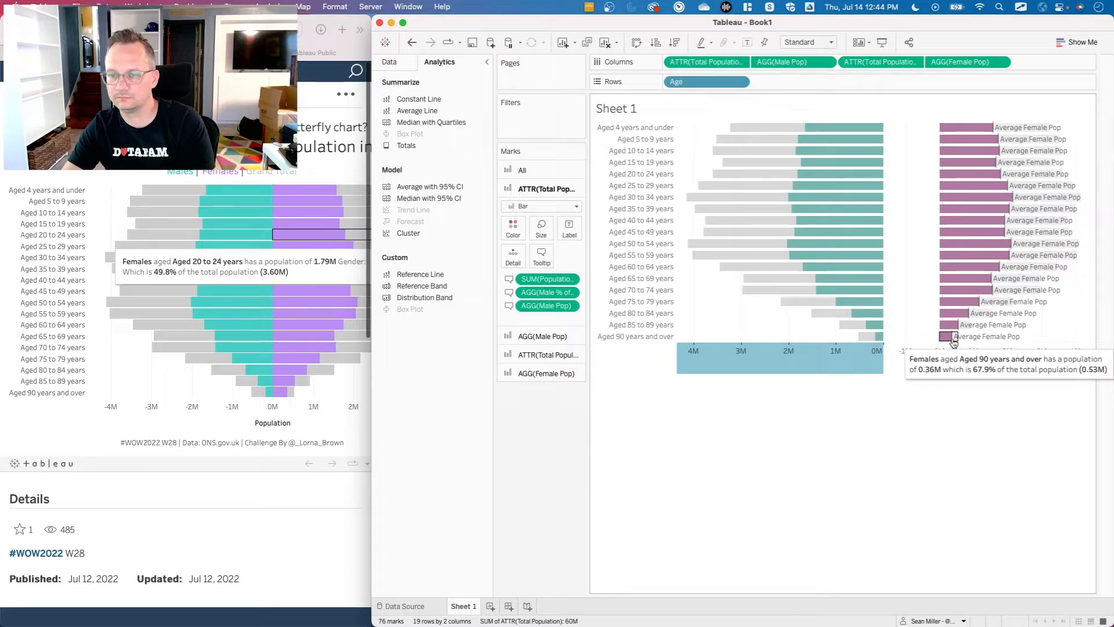
pyautogui.moveTo(952, 341); pyautogui.dragTo(482, 492)
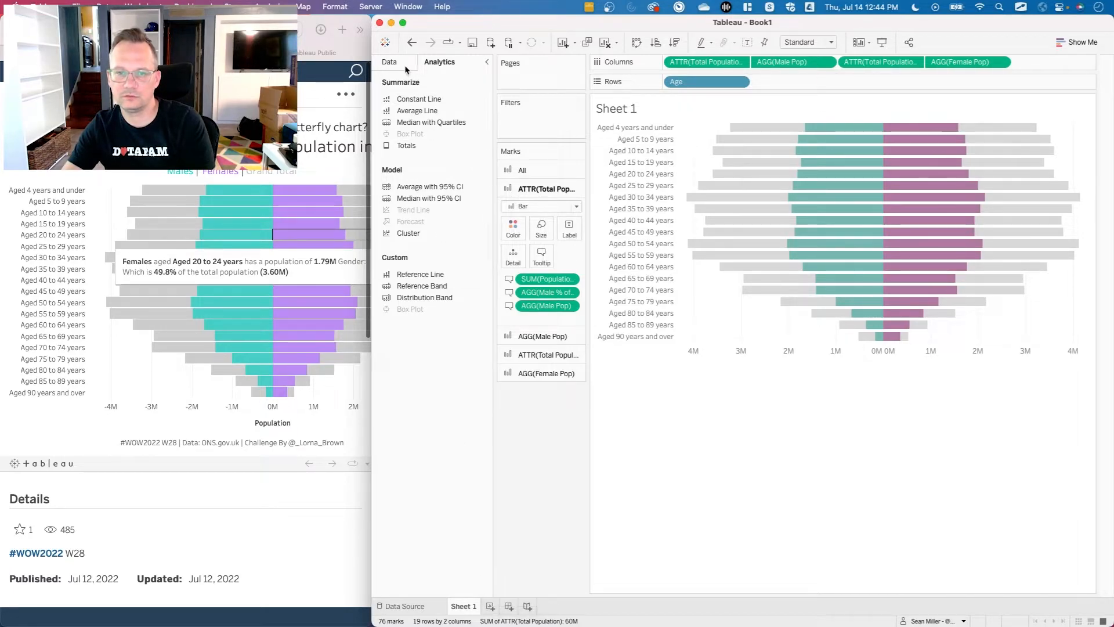
# Duplicate the Sheet 1 worksheet.
pyautogui.rightClick(475, 608)
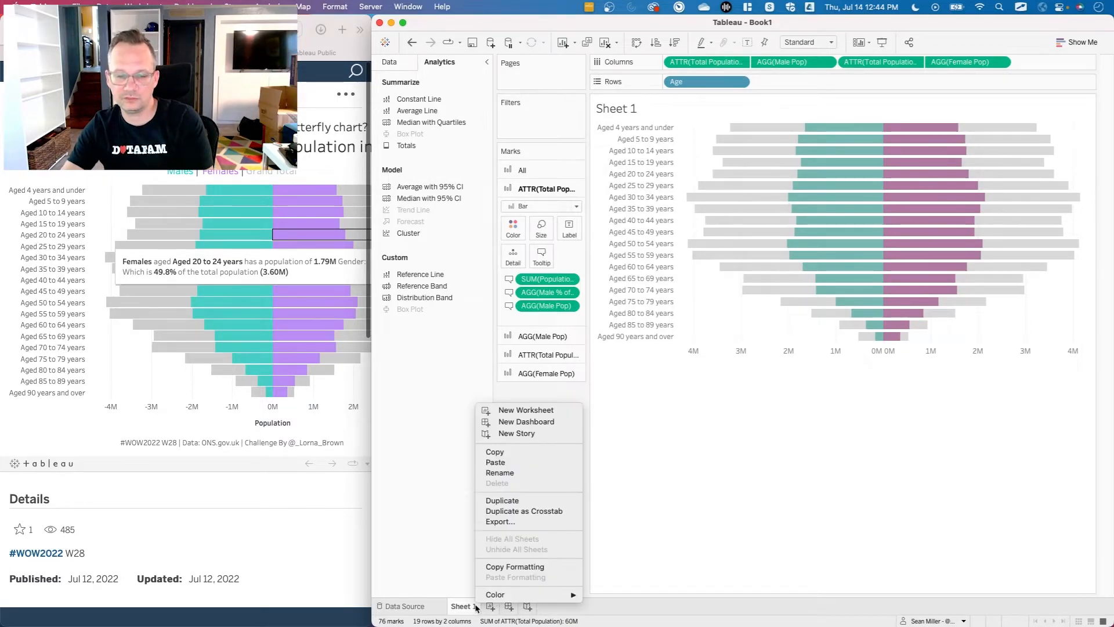
pyautogui.click(499, 504)
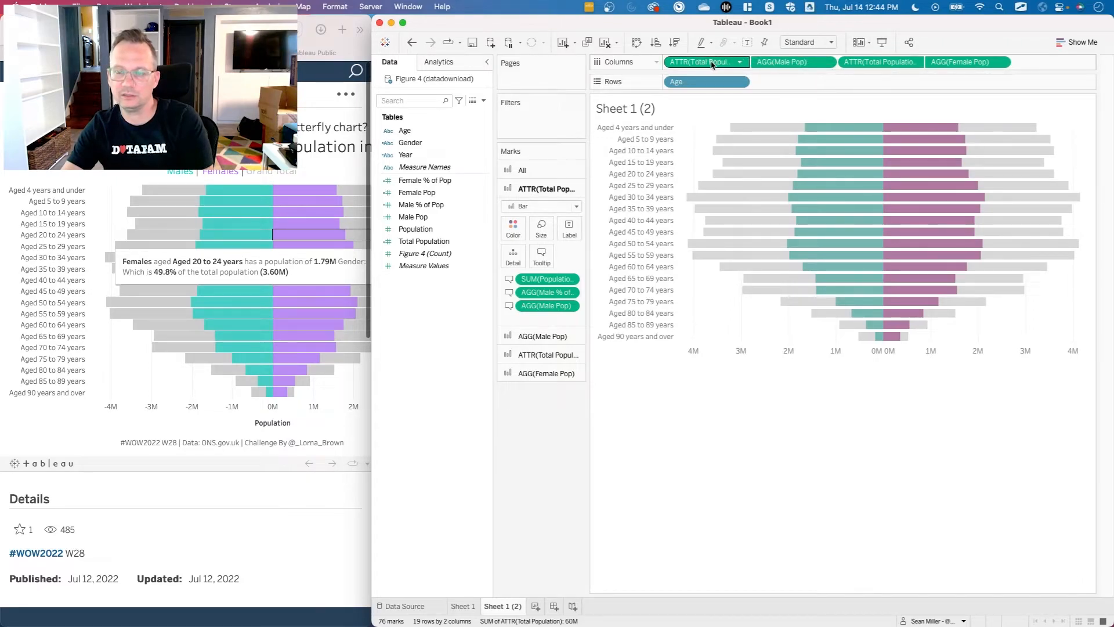
pyautogui.rightClick(431, 342)
pyautogui.click(447, 346)
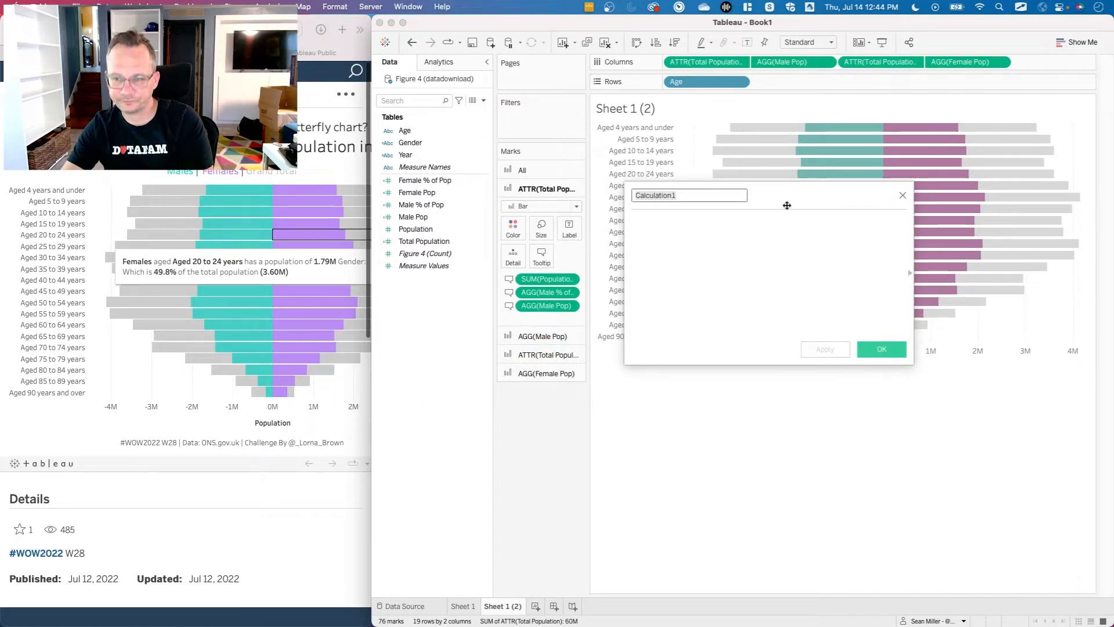
pyautogui.click(902, 197)
# Remove both Total Population measures from the duplicated sheet's columns, keeping Male Pop and Female Pop.
pyautogui.moveTo(705, 61); pyautogui.dragTo(549, 504)
pyautogui.moveTo(792, 62); pyautogui.dragTo(566, 446)
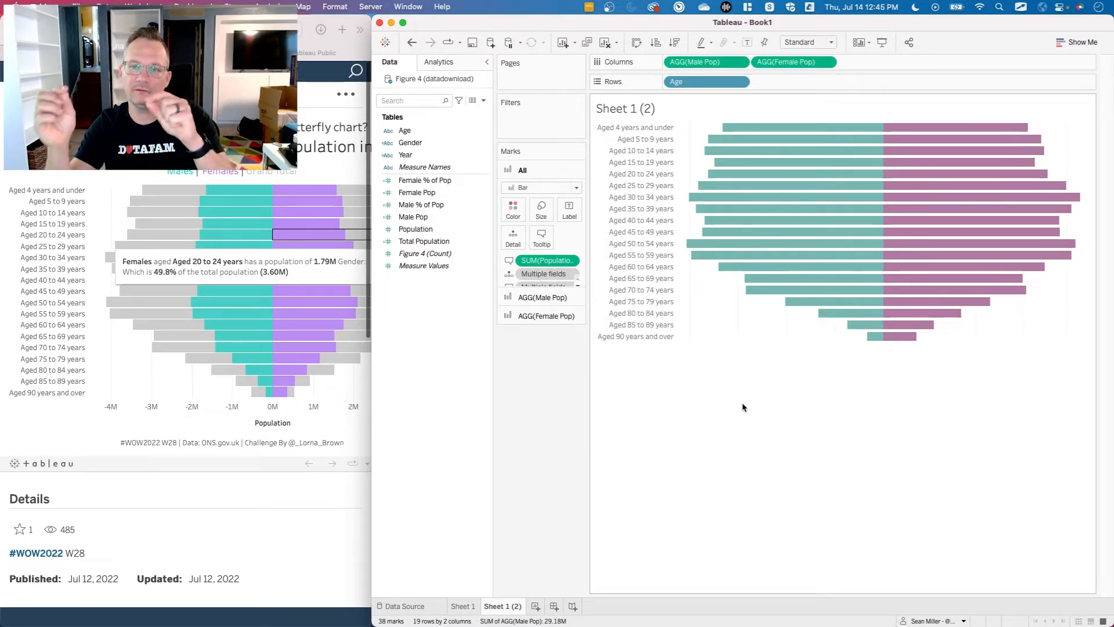
# Create a calculated field under the default name with the formula max([Female Pop],[Male Pop]).
pyautogui.rightClick(416, 354)
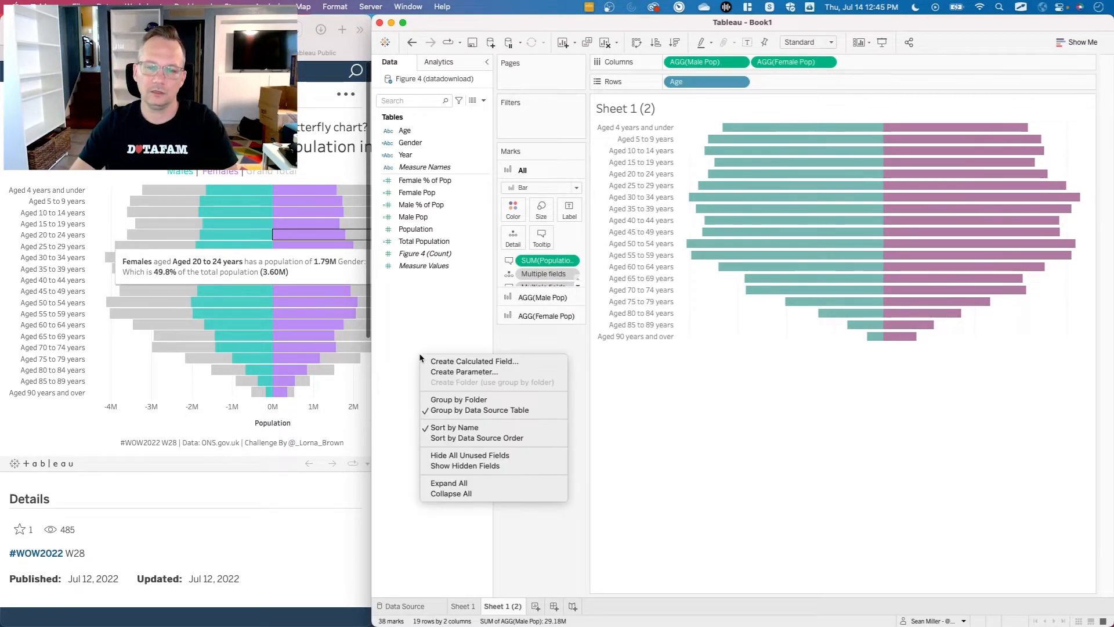
pyautogui.click(442, 364)
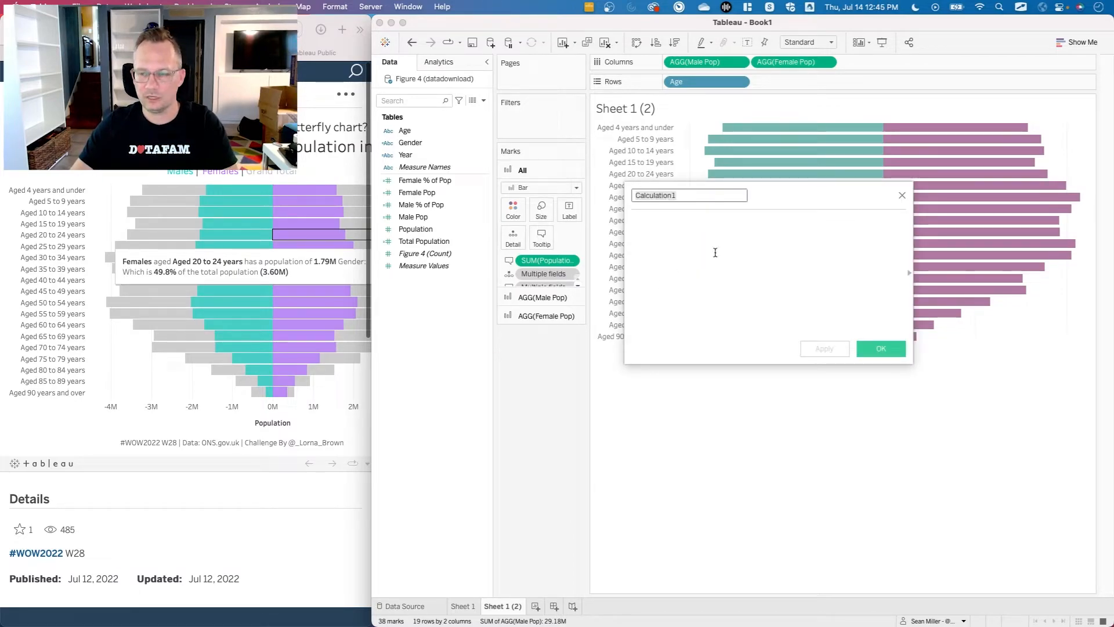
pyautogui.click(723, 232)
pyautogui.click(677, 196)
pyautogui.click(679, 243)
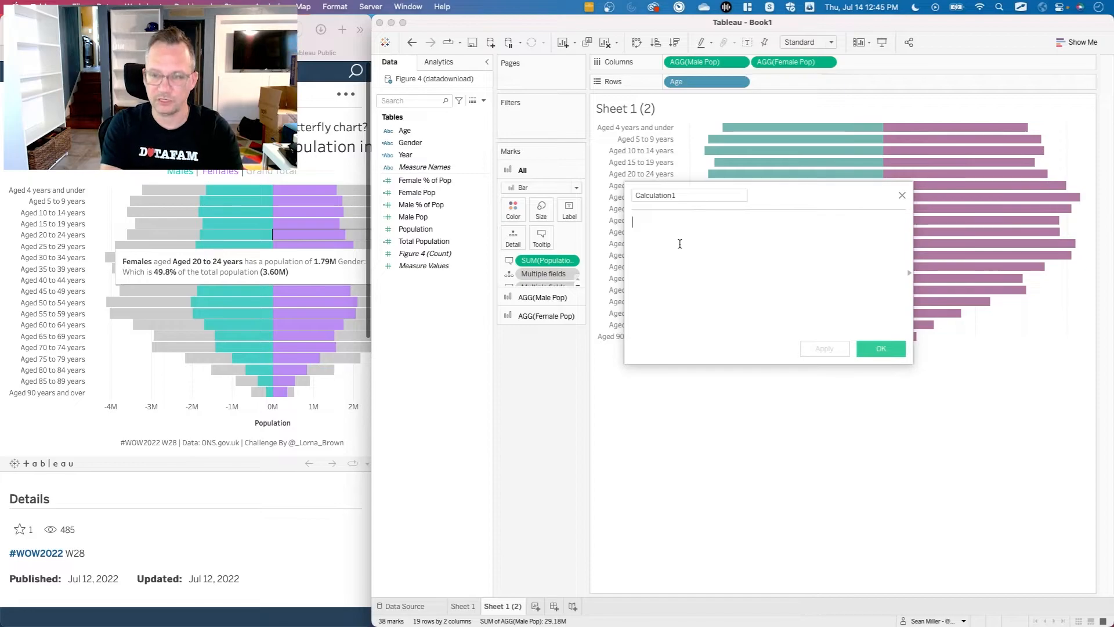
pyautogui.write('max(')
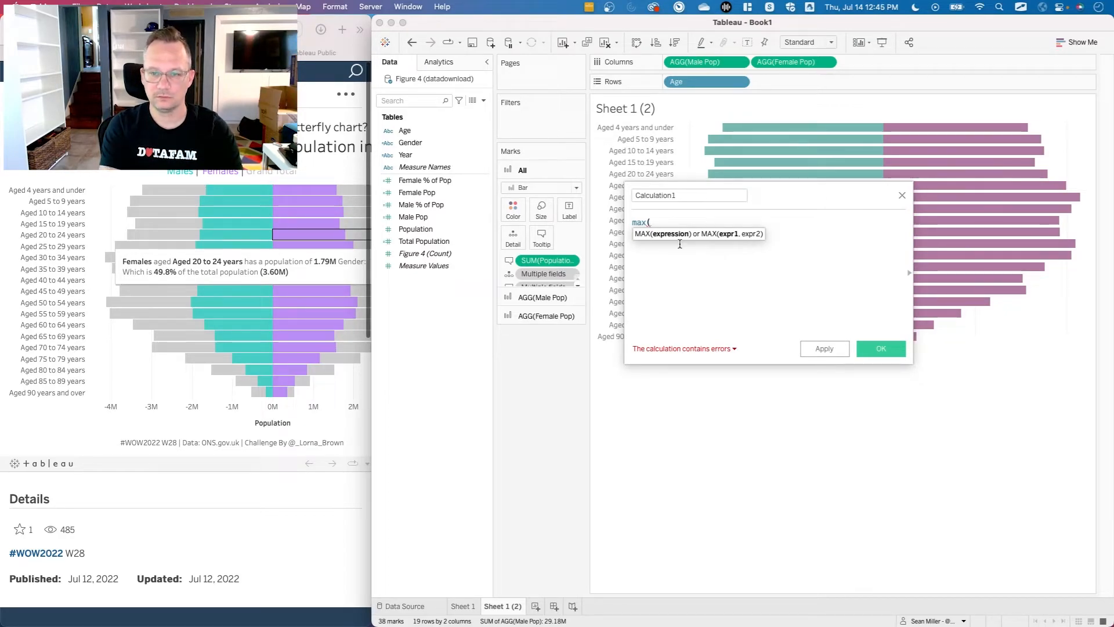
pyautogui.write('[fe')
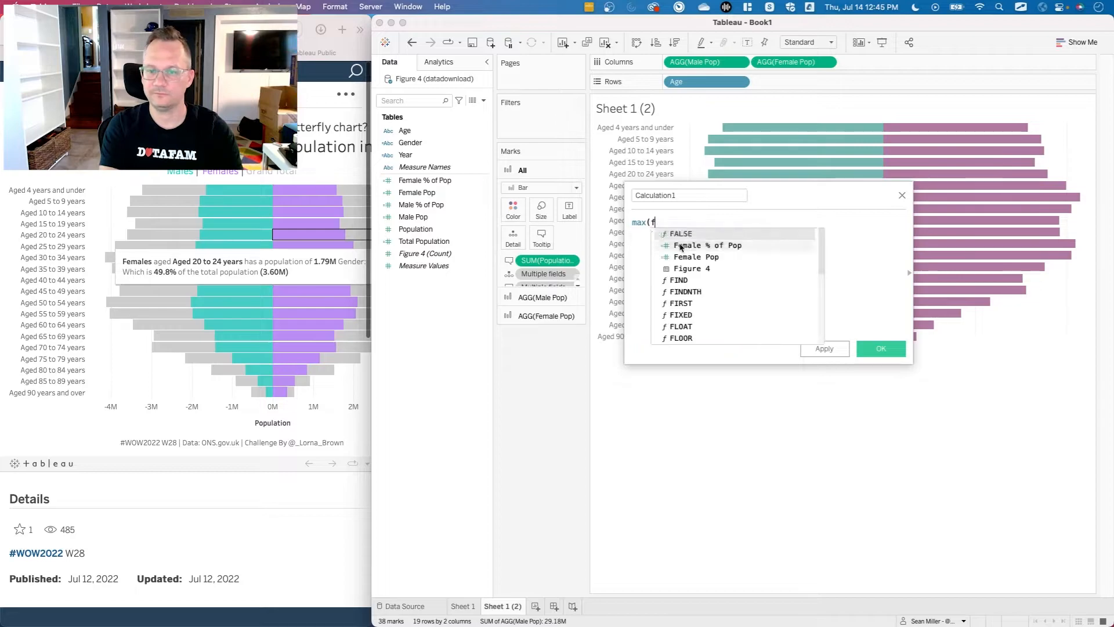
pyautogui.press('Return')
pyautogui.write(',male')
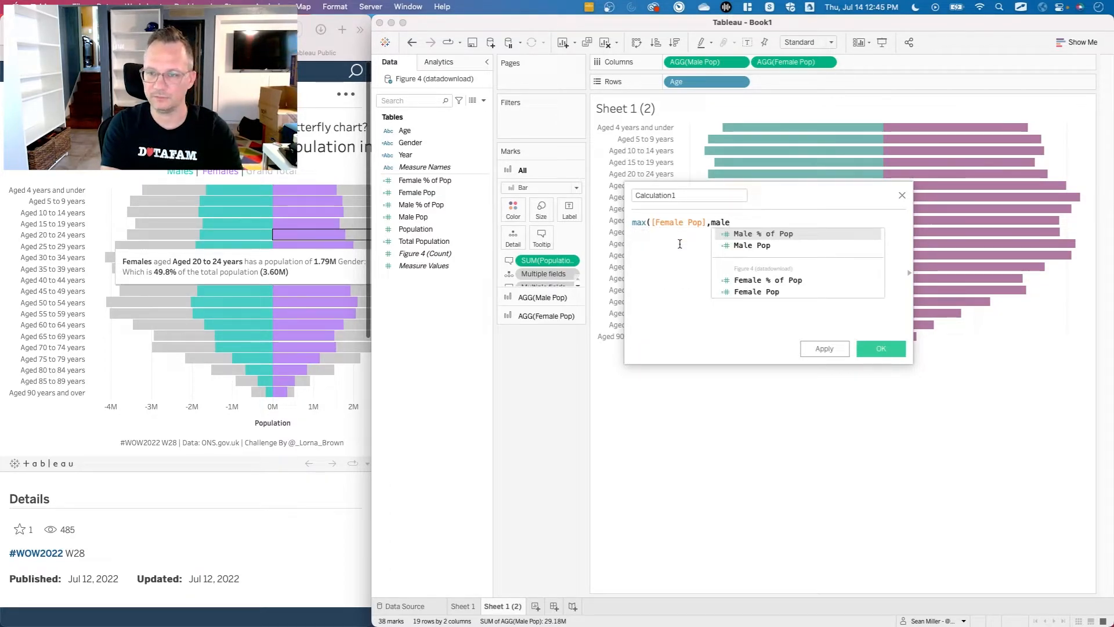
pyautogui.press('Down')
pyautogui.press('Return')
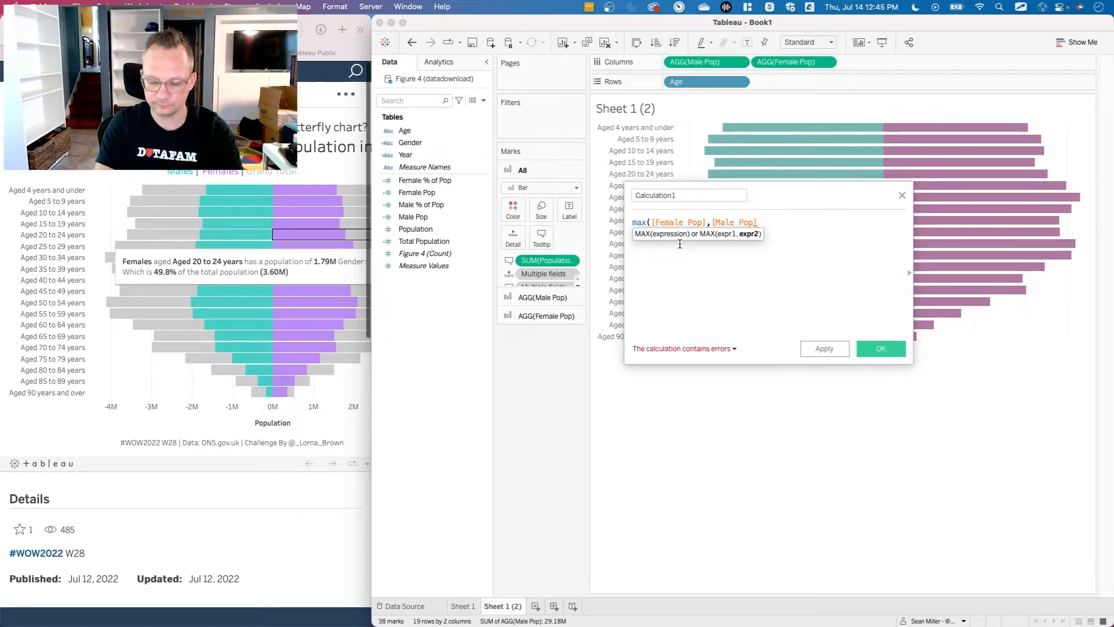
pyautogui.write(')')
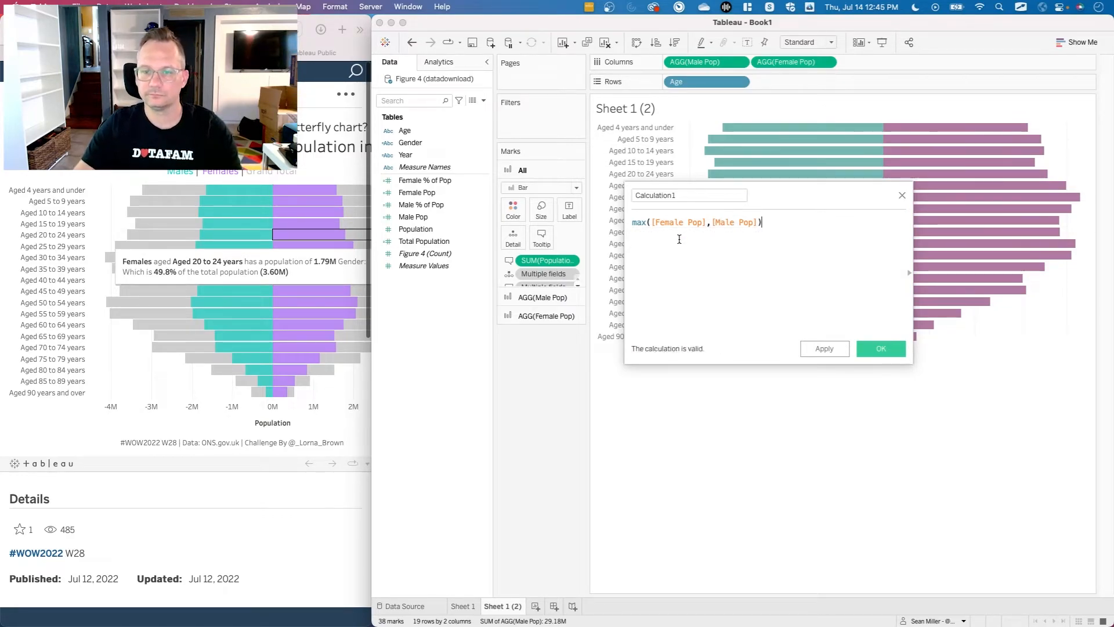
pyautogui.click(879, 348)
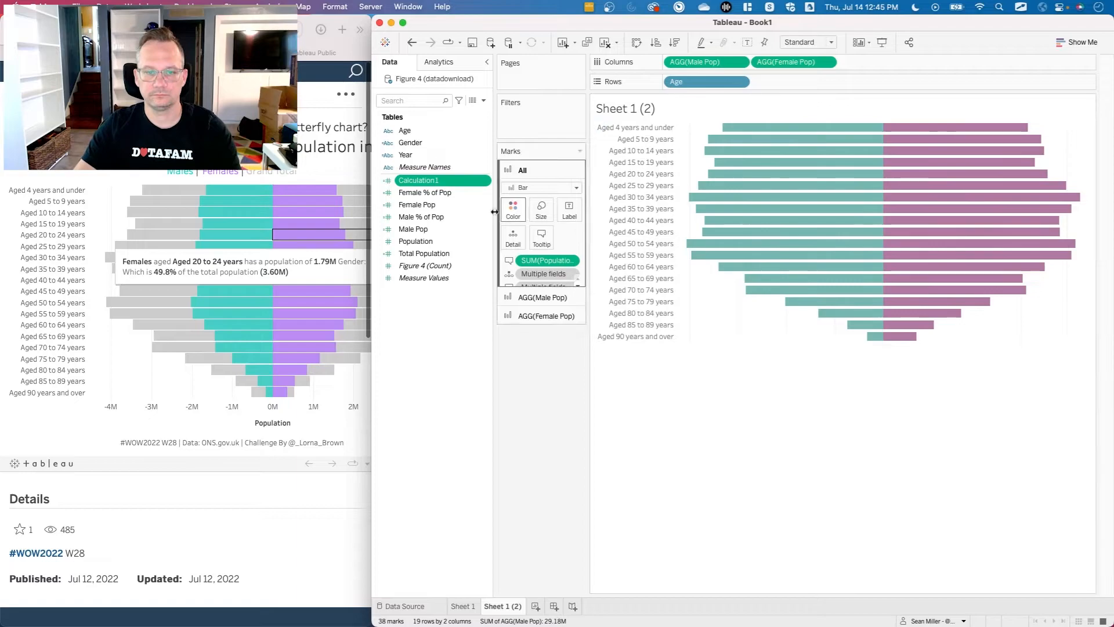
# Add Calculation1 to the columns ahead of Male Pop.
pyautogui.moveTo(430, 182); pyautogui.dragTo(672, 66)
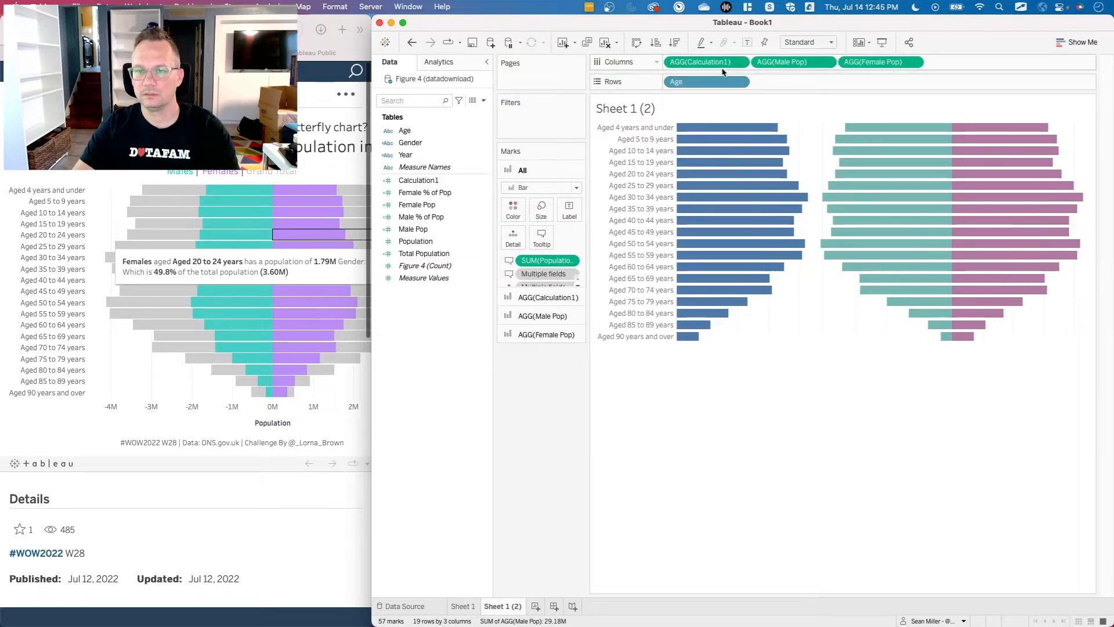
pyautogui.moveTo(718, 68)
pyautogui.mouseDown()
pyautogui.moveTo(778, 69)
pyautogui.moveTo(865, 144)
pyautogui.moveTo(913, 129)
pyautogui.moveTo(760, 240)
pyautogui.moveTo(714, 82)
pyautogui.moveTo(676, 65)
pyautogui.moveTo(706, 62)
pyautogui.mouseUp()
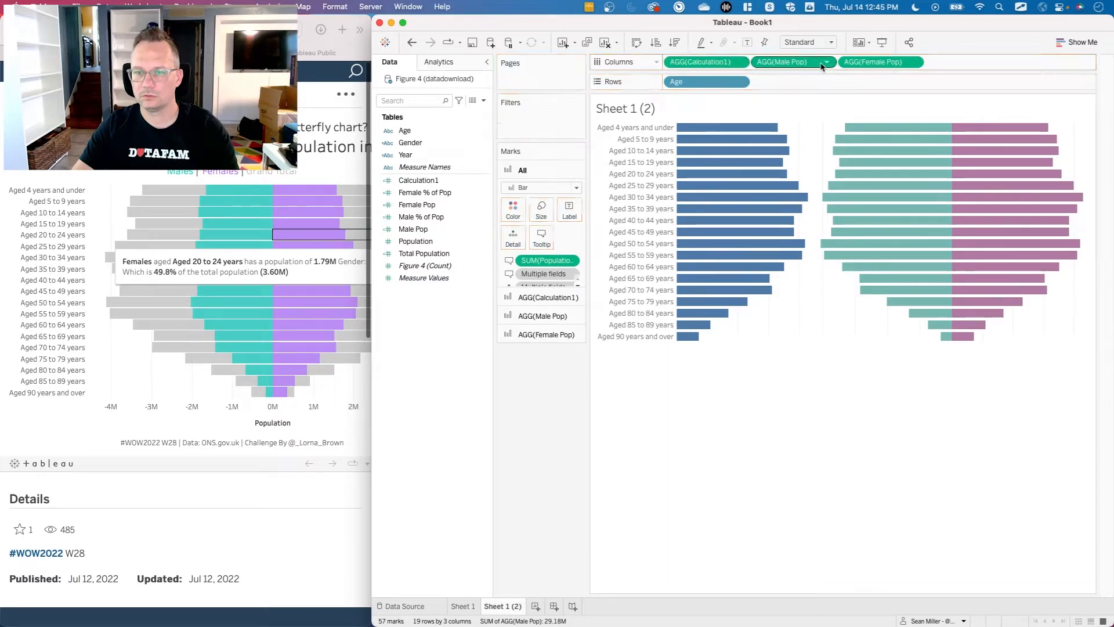
# Show the axis headers of Calculation1, Male Pop and Female Pop on the duplicated sheet.
pyautogui.click(739, 62)
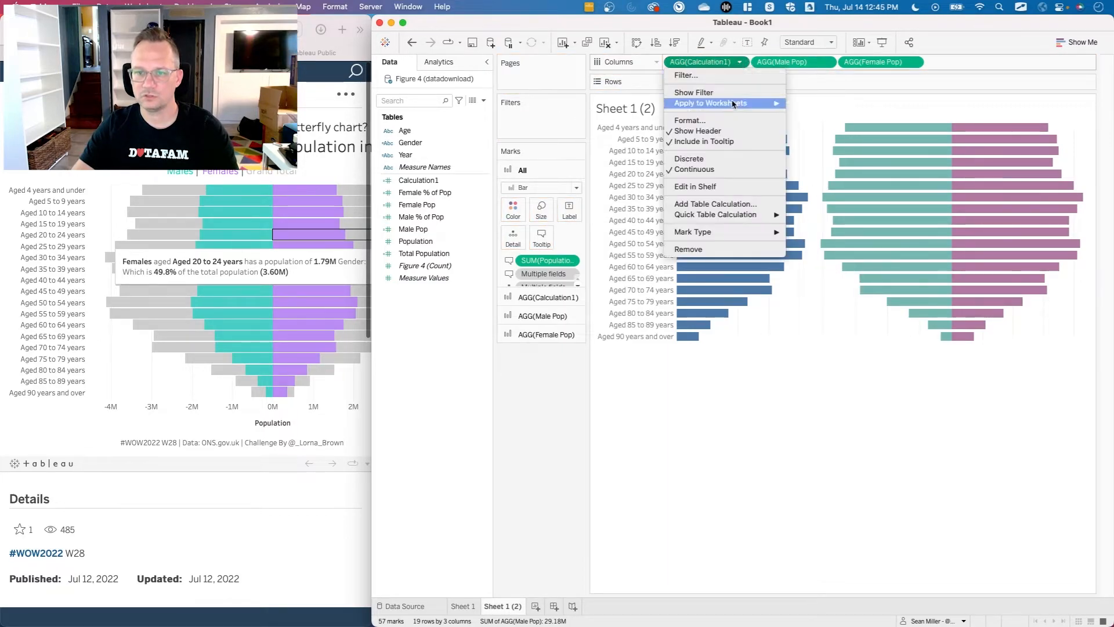
pyautogui.click(724, 131)
pyautogui.click(830, 62)
pyautogui.click(812, 132)
pyautogui.click(874, 352)
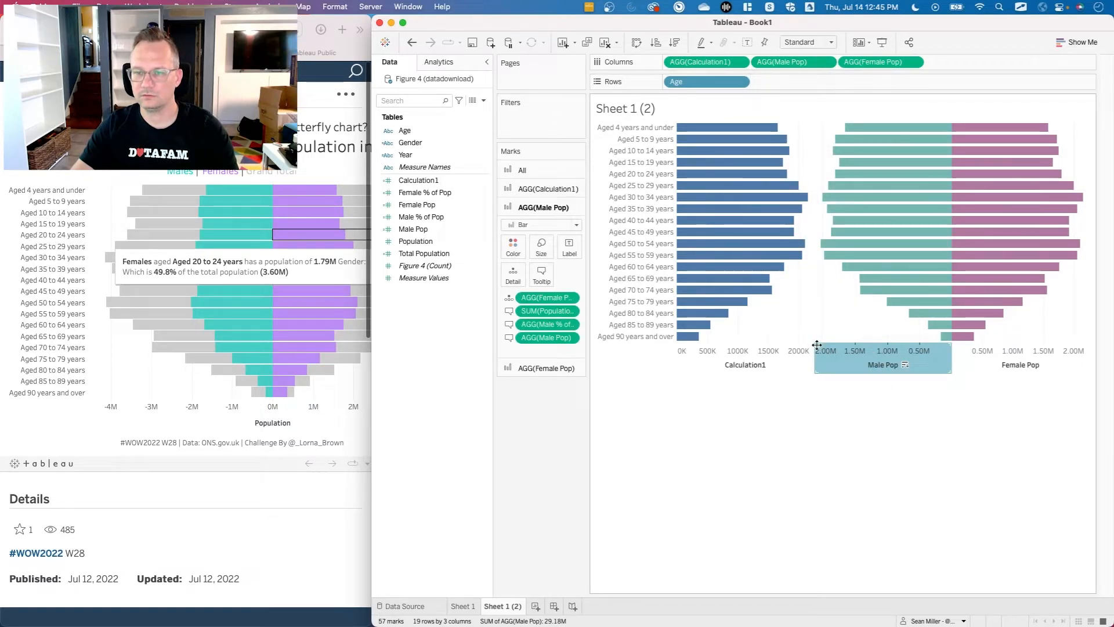
# Combine Calculation1 with Male Pop as a dual axis and synchronize the two axes.
pyautogui.click(680, 346)
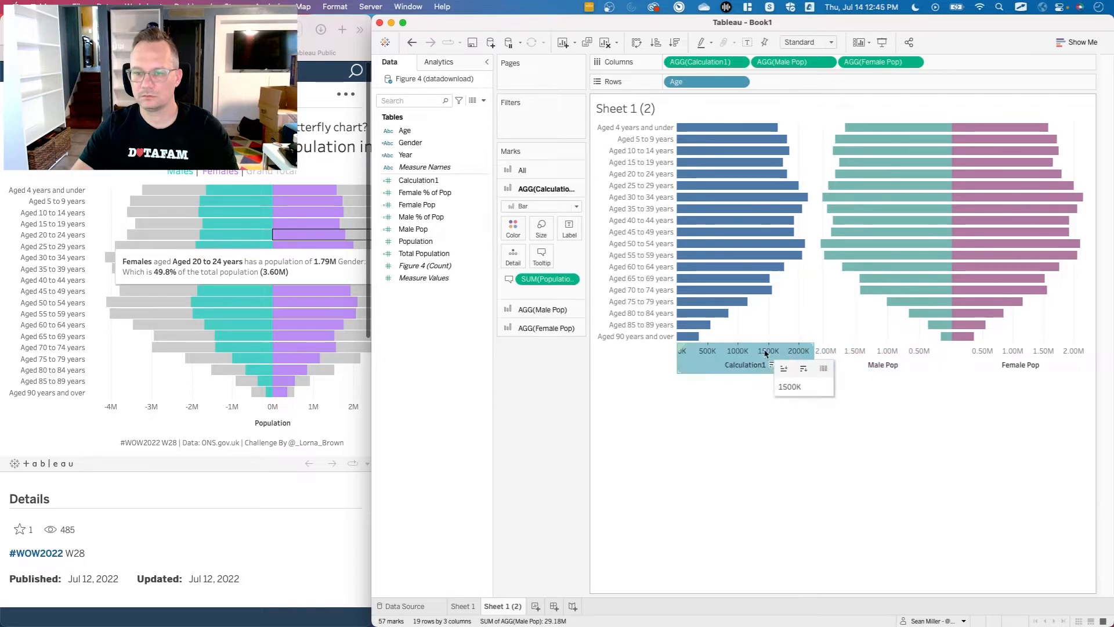
pyautogui.moveTo(679, 346); pyautogui.dragTo(900, 148)
pyautogui.rightClick(738, 148)
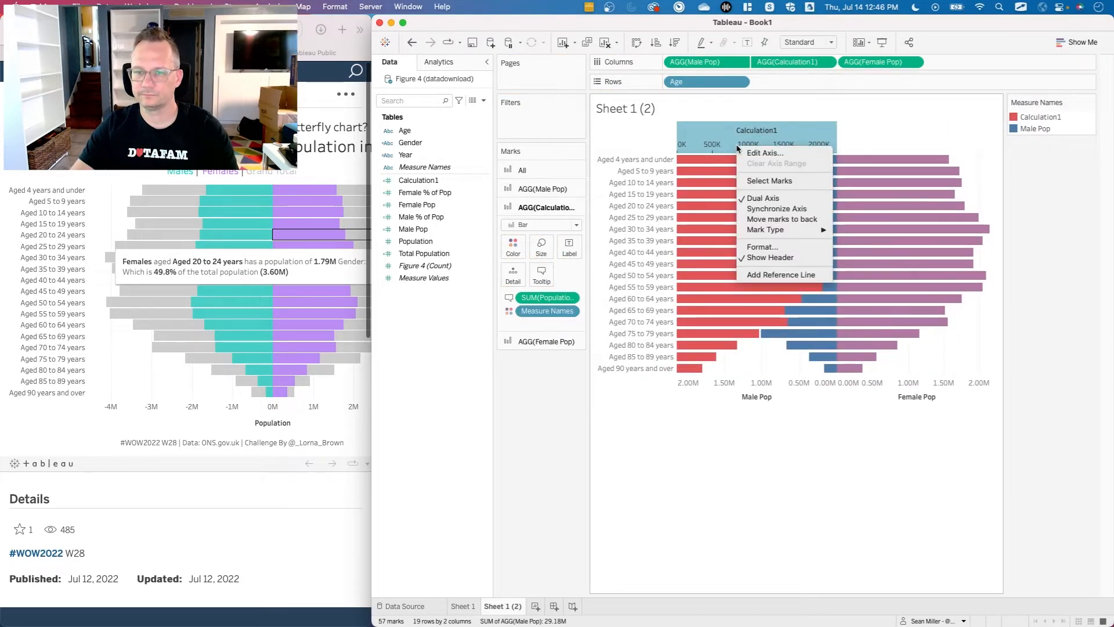
pyautogui.click(763, 209)
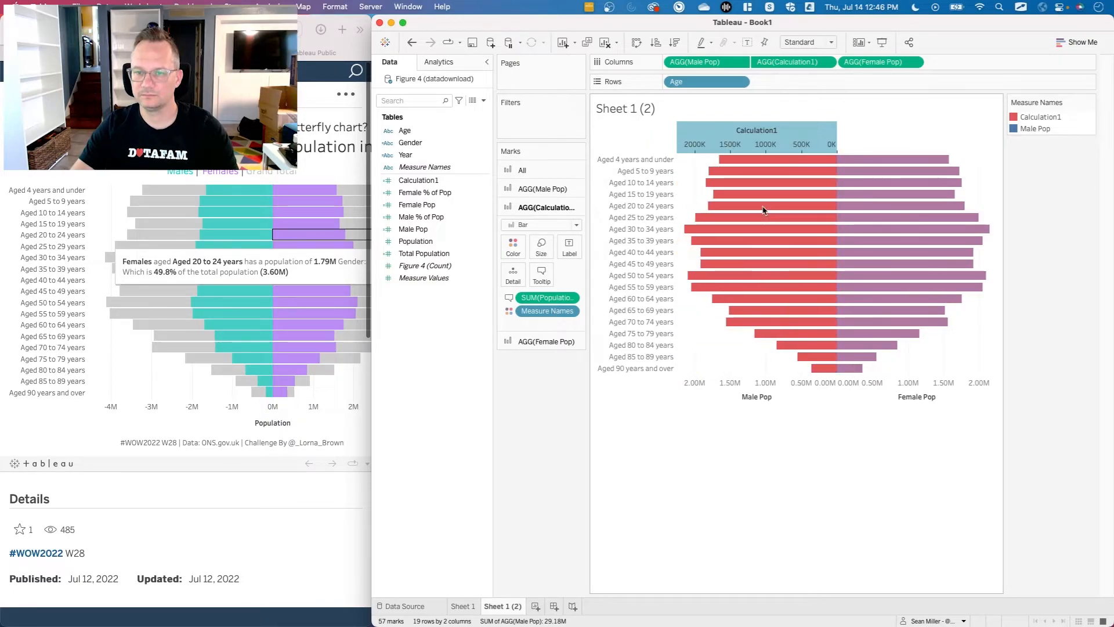
pyautogui.click(725, 433)
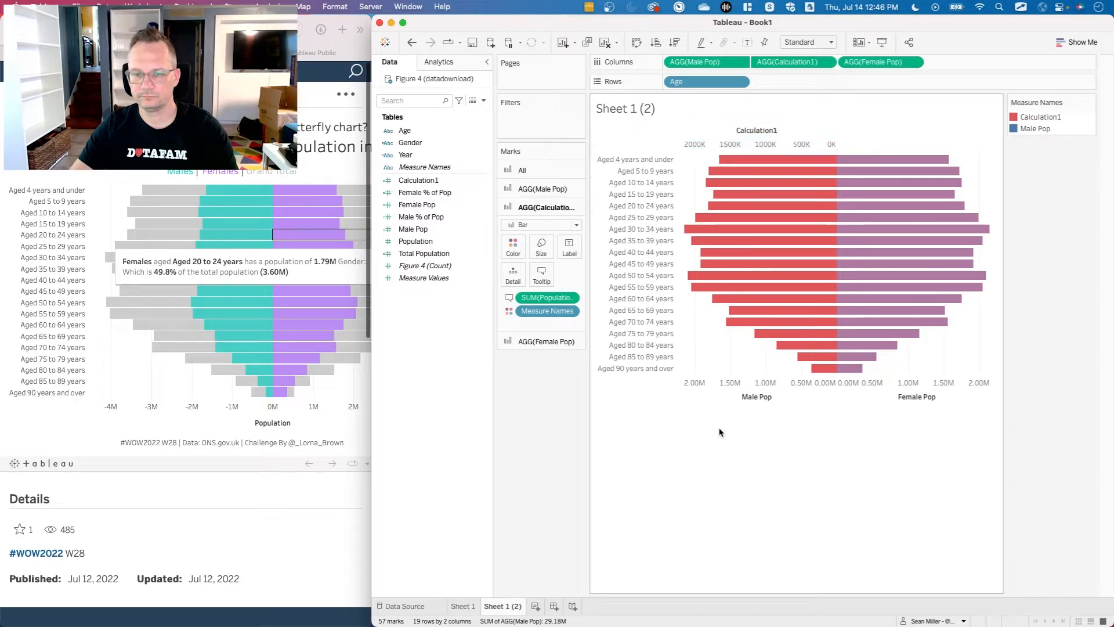
# Place Calculation1 ahead of Male Pop in the columns so its bars sit behind, and reverse the Calculation1 axis.
pyautogui.click(444, 229)
pyautogui.click(438, 182)
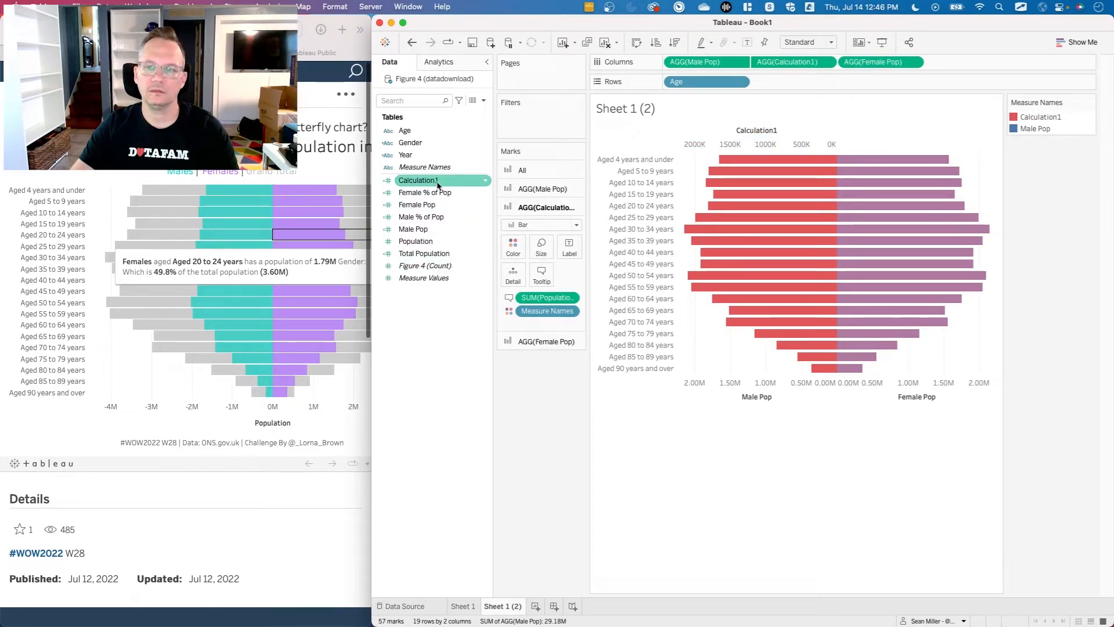
pyautogui.moveTo(430, 184); pyautogui.dragTo(674, 64)
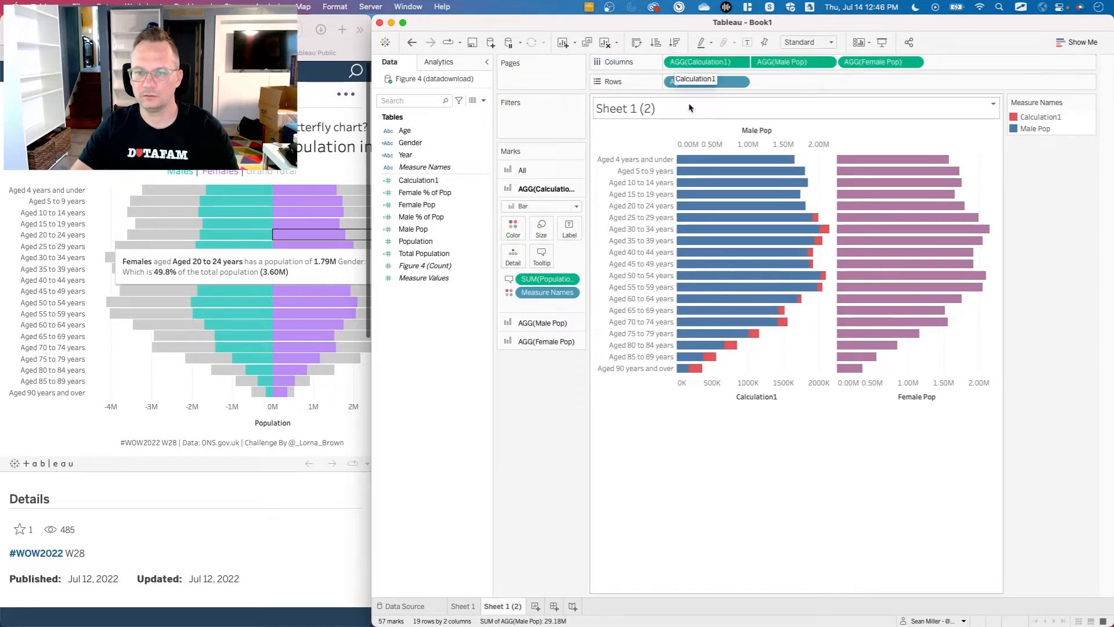
pyautogui.rightClick(704, 384)
pyautogui.click(716, 396)
pyautogui.click(633, 346)
pyautogui.click(862, 153)
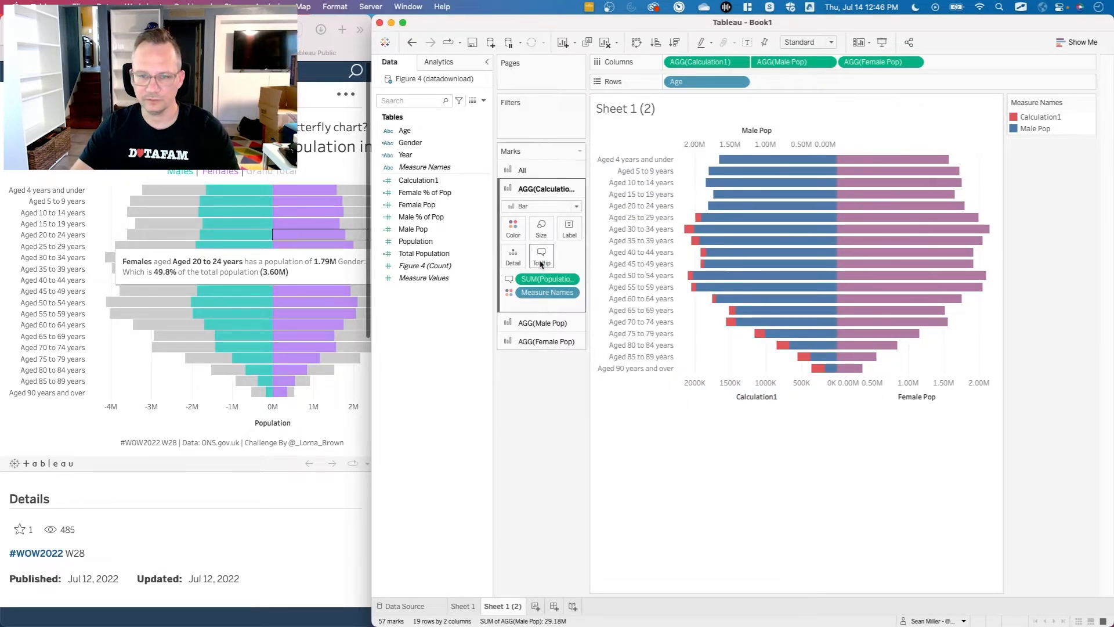
# Add Calculation1 as a synchronized dual axis with Female Pop, placed ahead of Female Pop in the columns.
pyautogui.click(438, 180)
pyautogui.moveTo(435, 182); pyautogui.dragTo(899, 159)
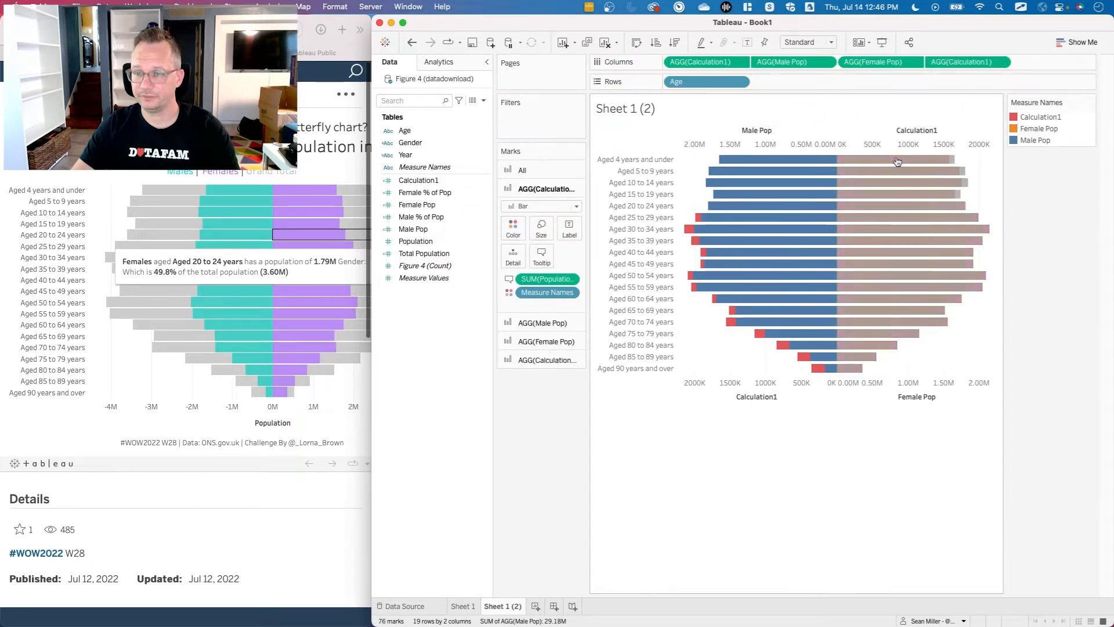
pyautogui.moveTo(969, 61); pyautogui.dragTo(856, 67)
pyautogui.rightClick(904, 143)
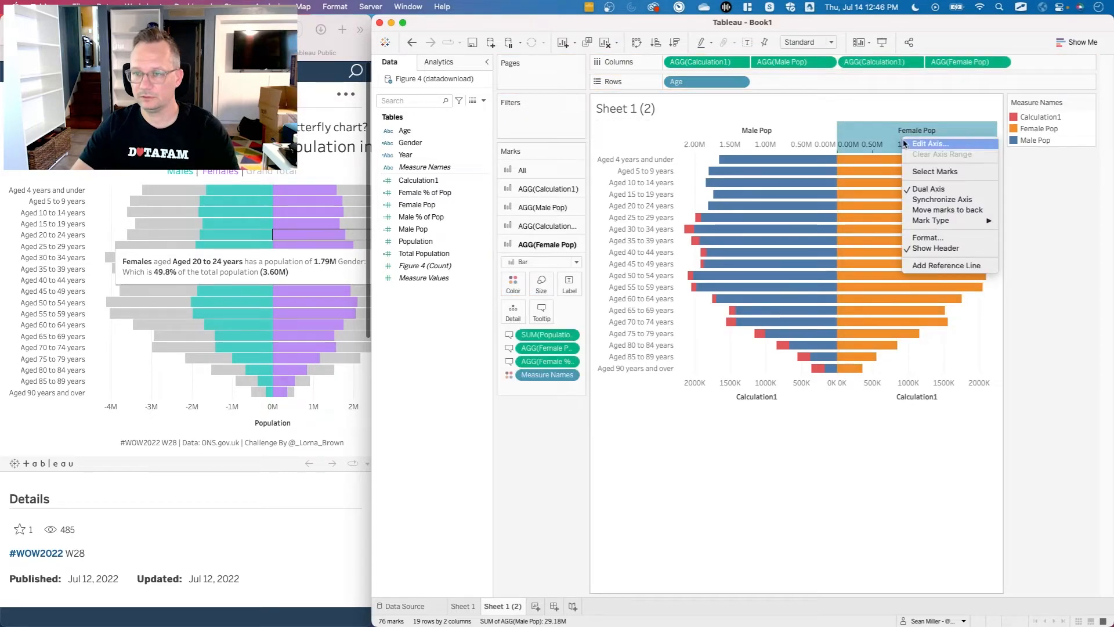
pyautogui.click(934, 199)
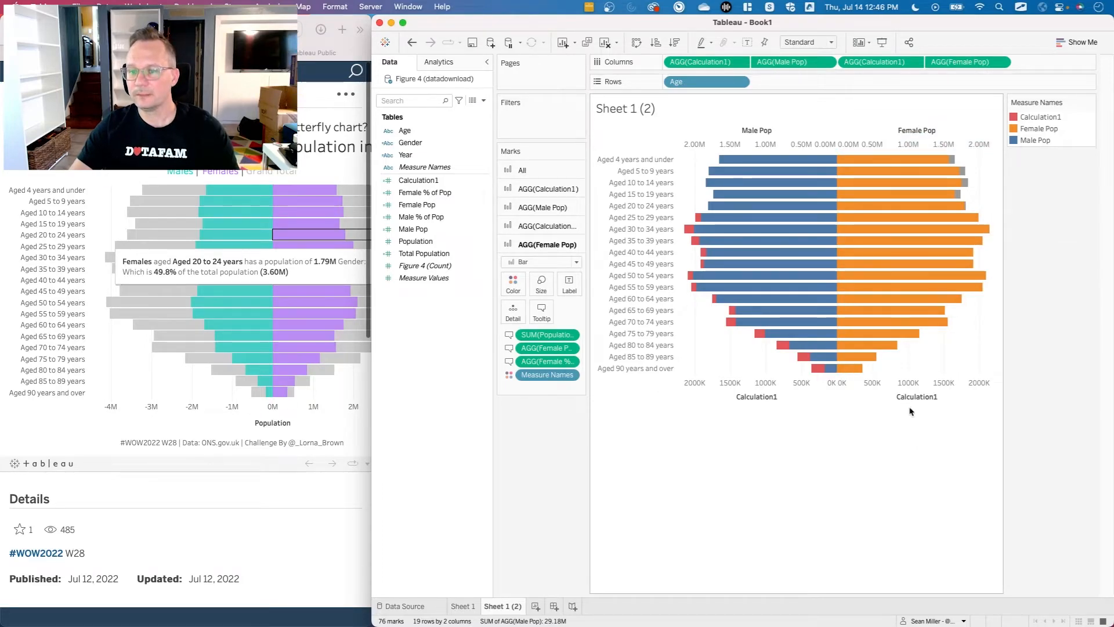
# Remove Measure Names from the color encoding of all marks.
pyautogui.click(523, 170)
pyautogui.scroll(-2, 551, 277)
pyautogui.moveTo(540, 265); pyautogui.dragTo(539, 490)
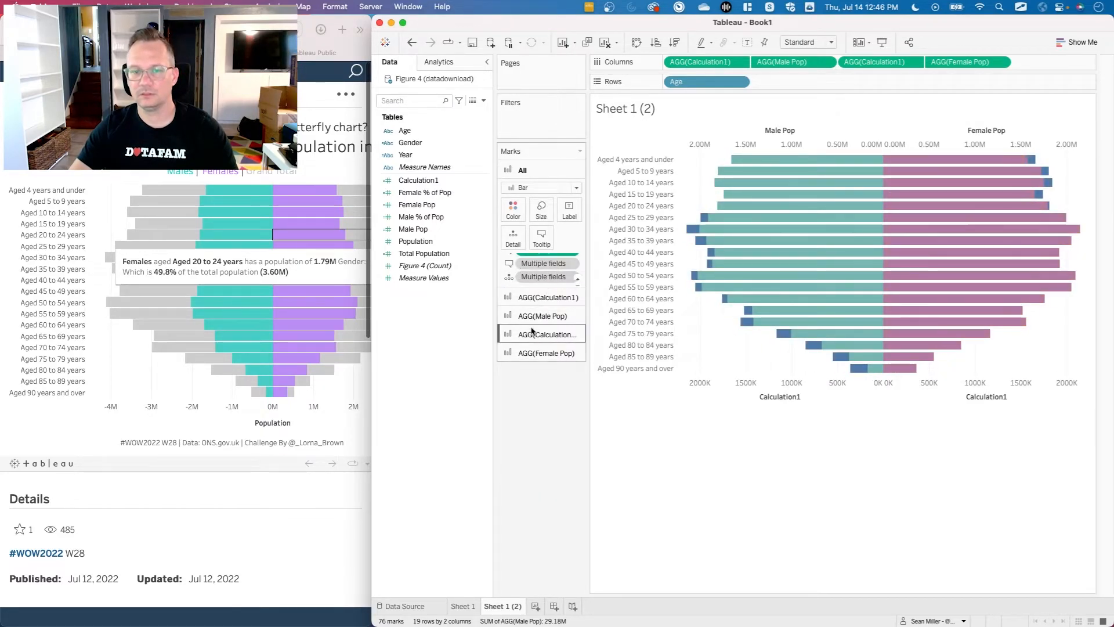
# Give the male-side Calculation1 bars 0% opacity and a teal border.
pyautogui.click(542, 299)
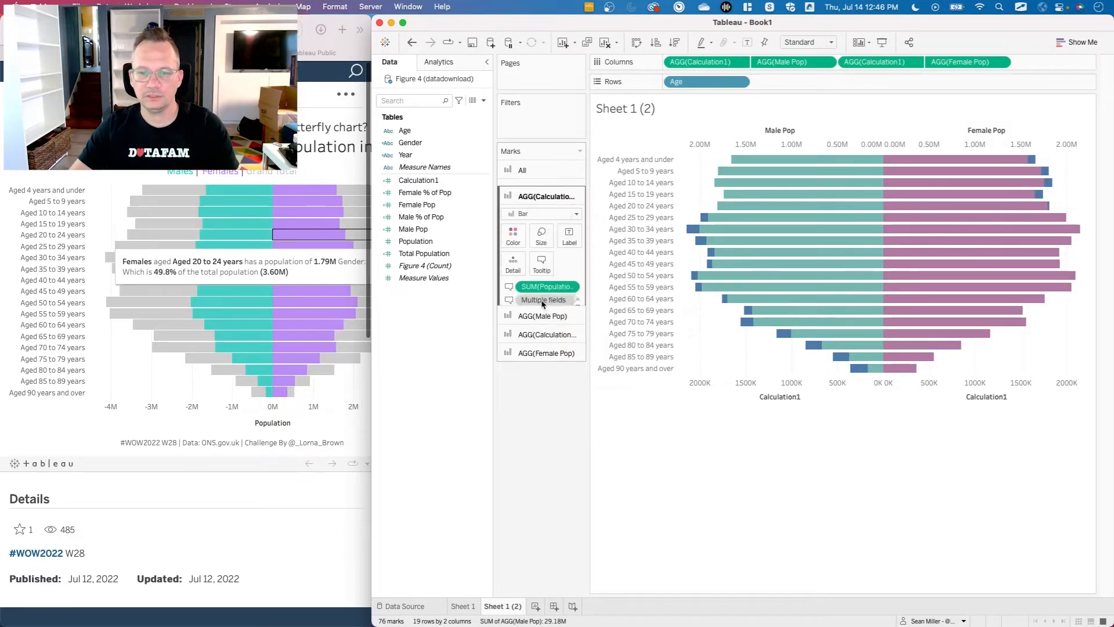
pyautogui.click(513, 228)
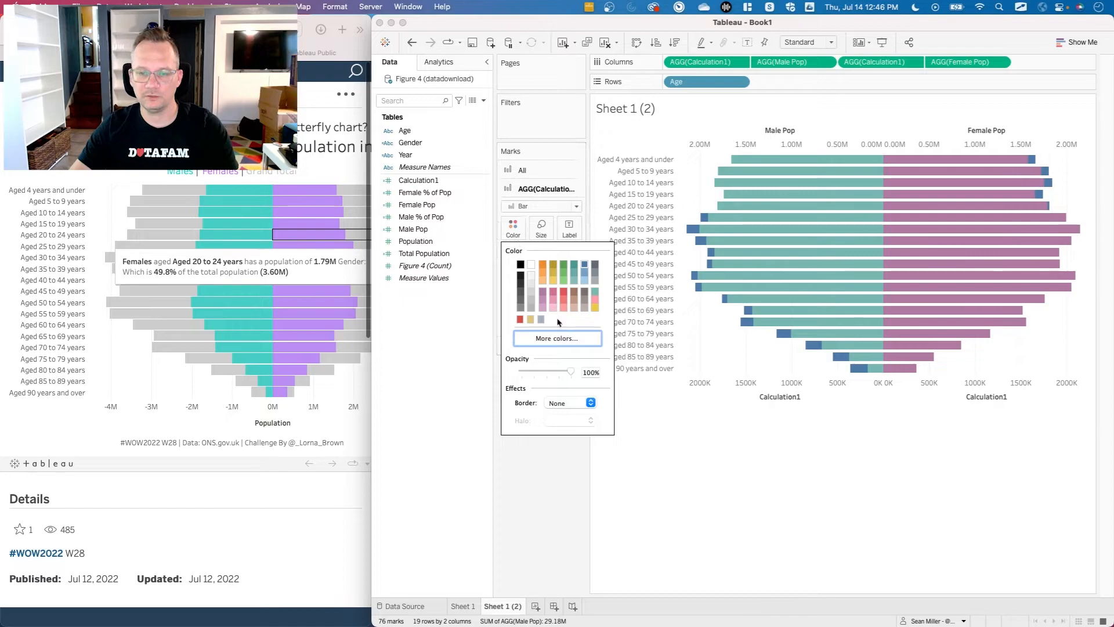
pyautogui.moveTo(572, 373); pyautogui.dragTo(514, 376)
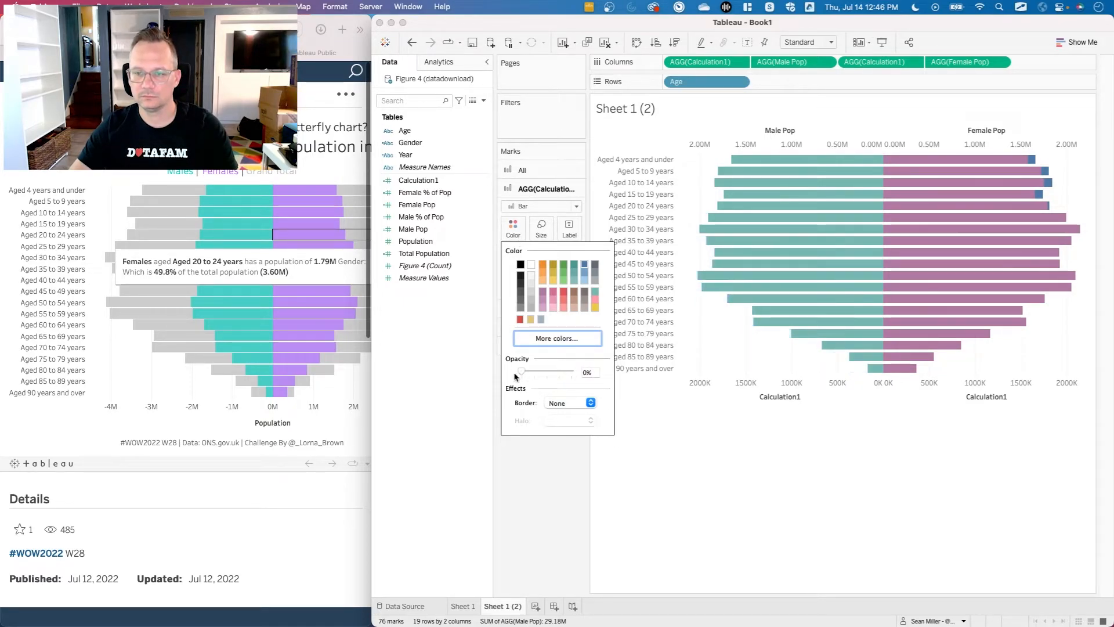
pyautogui.click(575, 402)
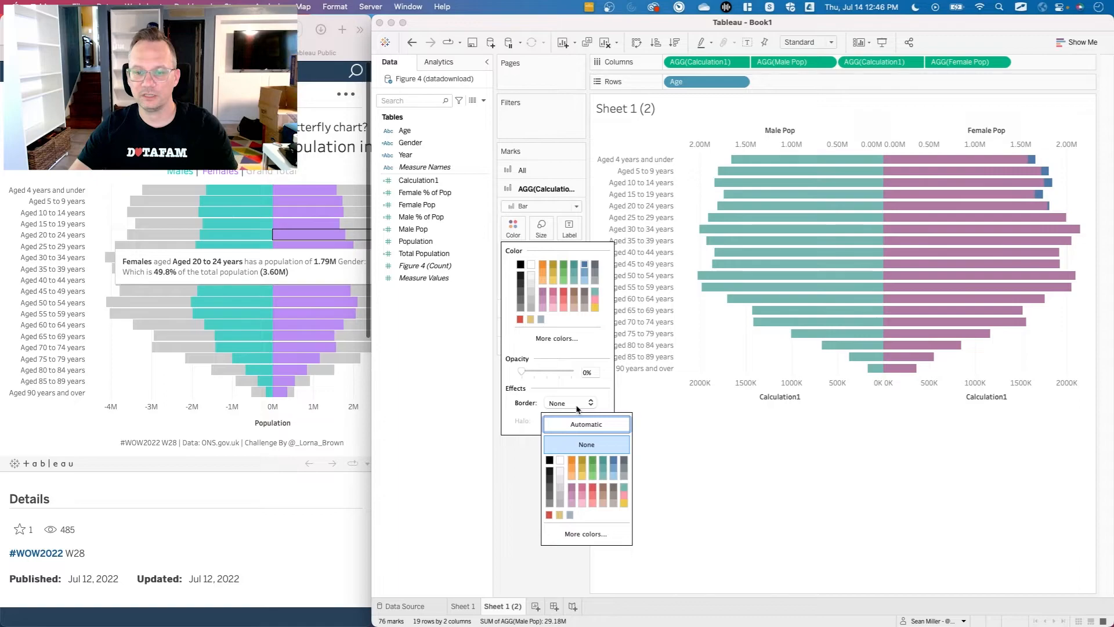
pyautogui.click(623, 488)
pyautogui.click(708, 485)
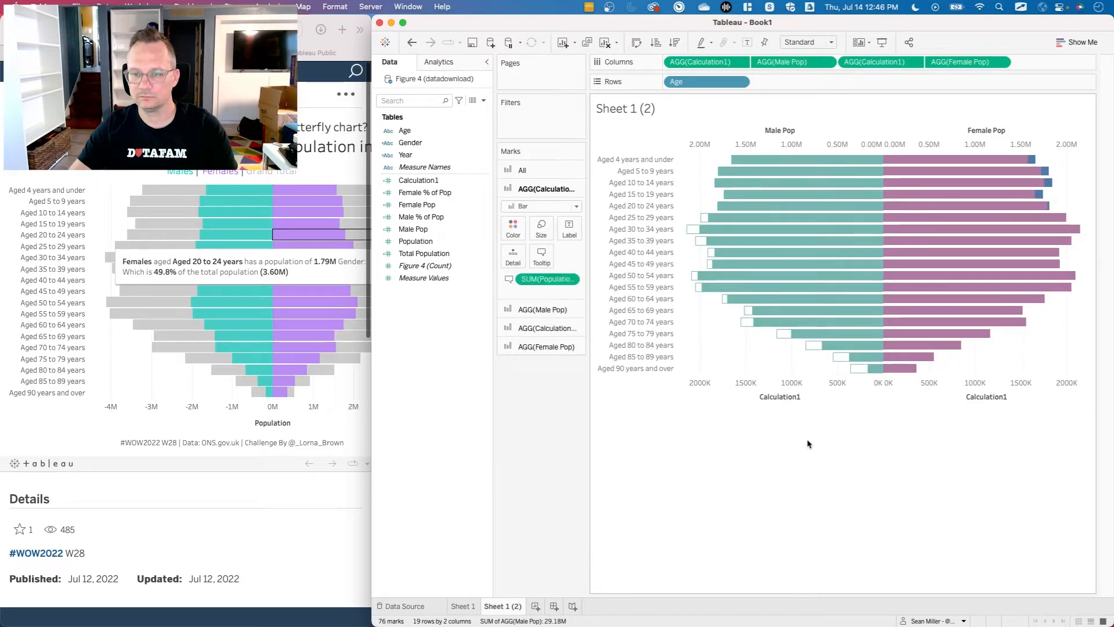
# Give the female-side Calculation1 bars 0% opacity and a purple border.
pyautogui.click(547, 332)
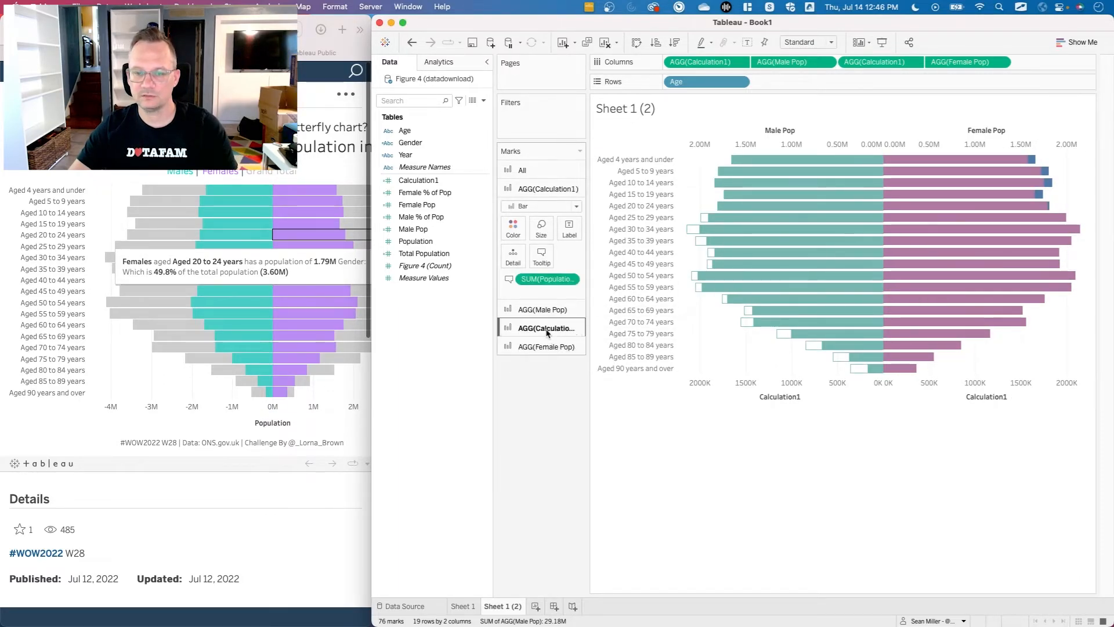
pyautogui.click(514, 267)
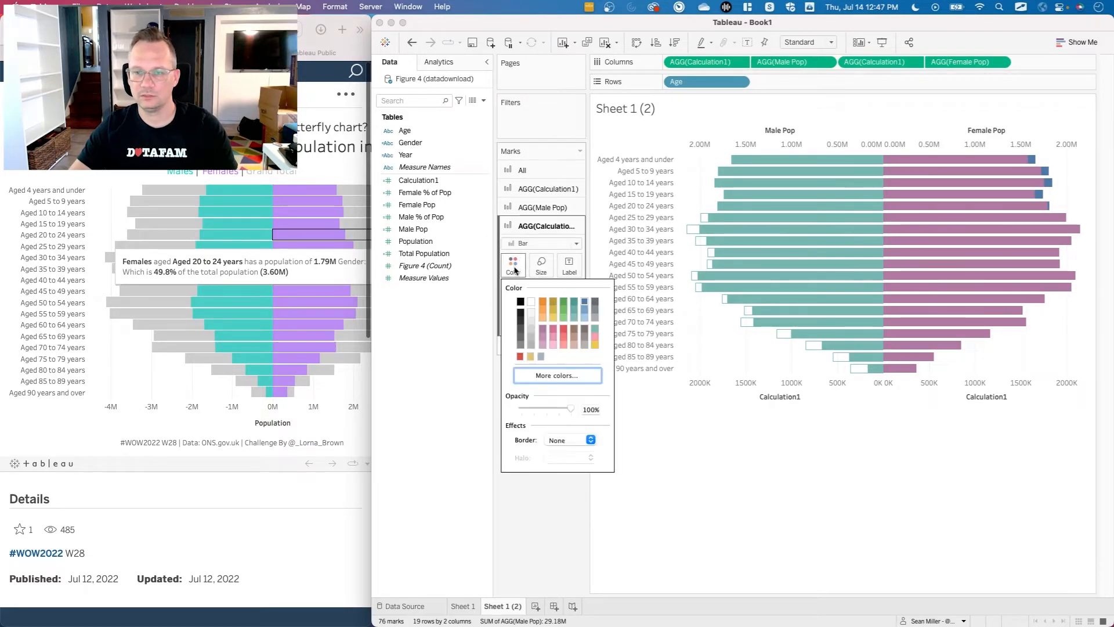
pyautogui.moveTo(570, 409); pyautogui.dragTo(489, 413)
pyautogui.click(563, 439)
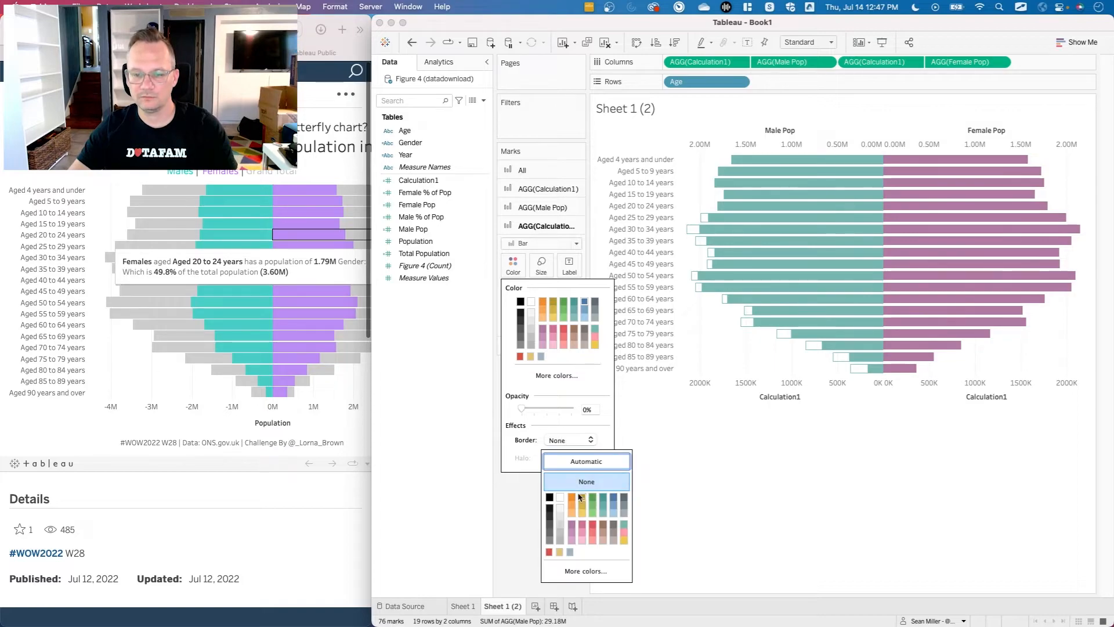
pyautogui.click(574, 528)
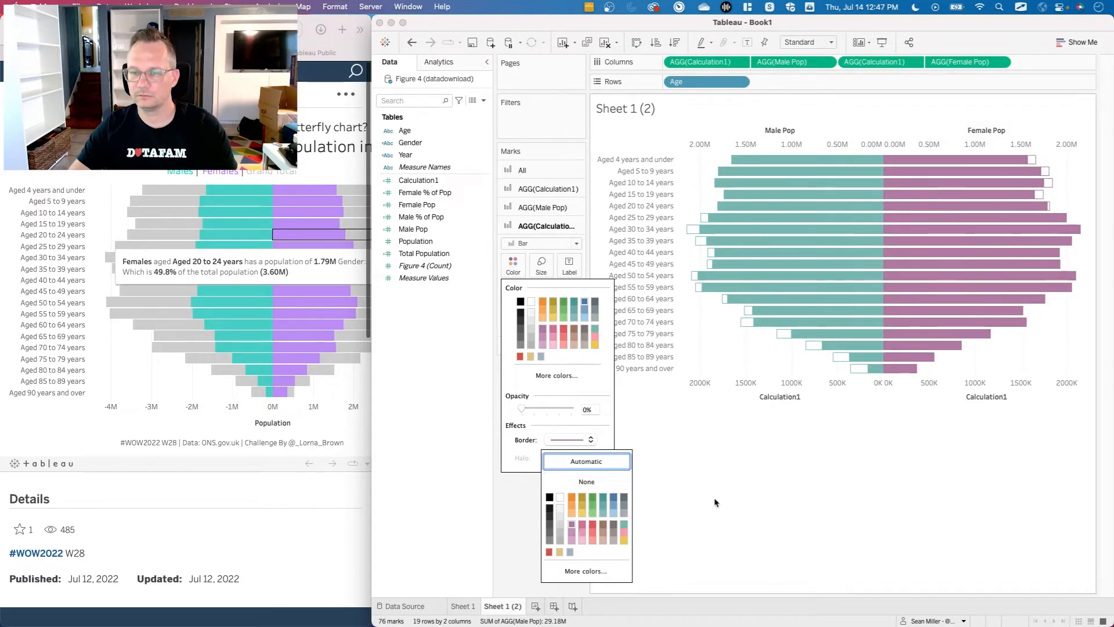
pyautogui.click(763, 508)
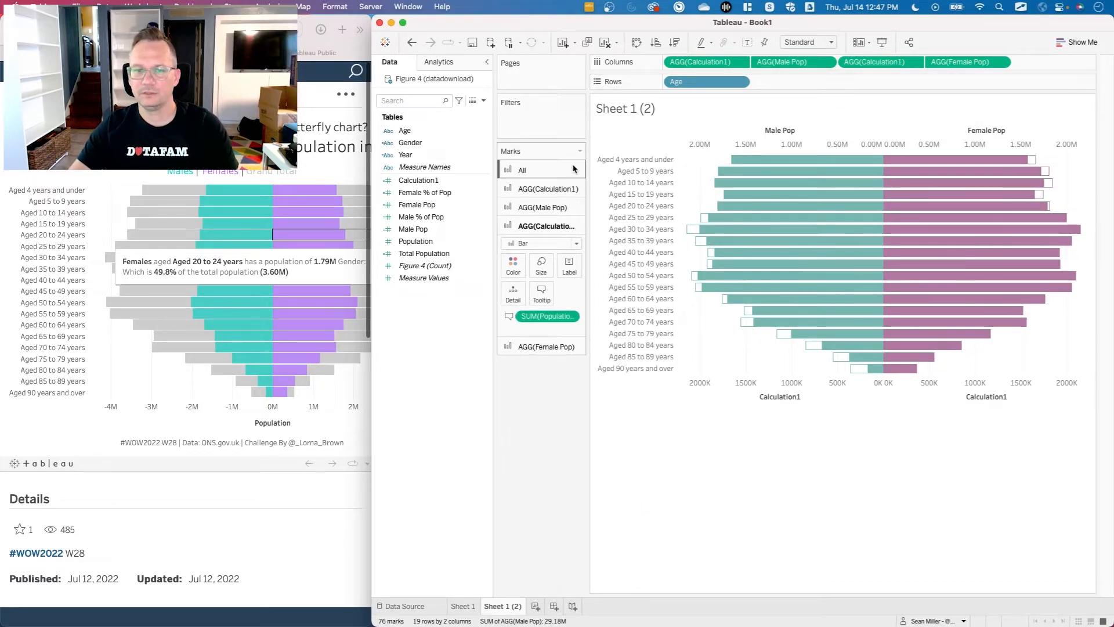
# Examine the outlined bars and their tooltips on both sides of the chart, and compare this version with Sheet 1.
pyautogui.click(487, 63)
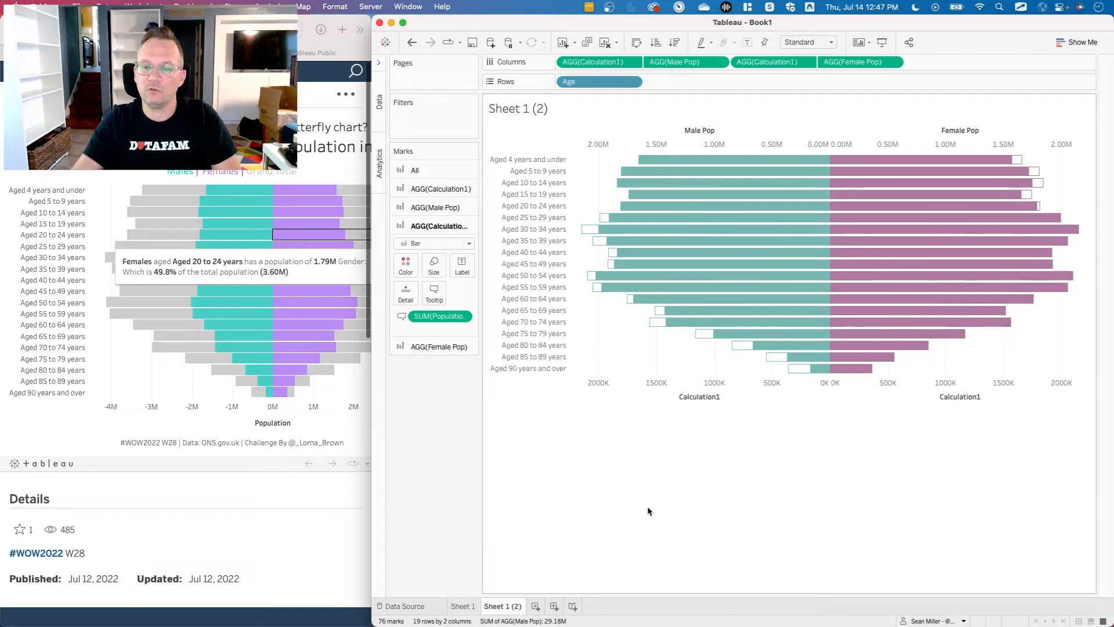
pyautogui.moveTo(604, 219)
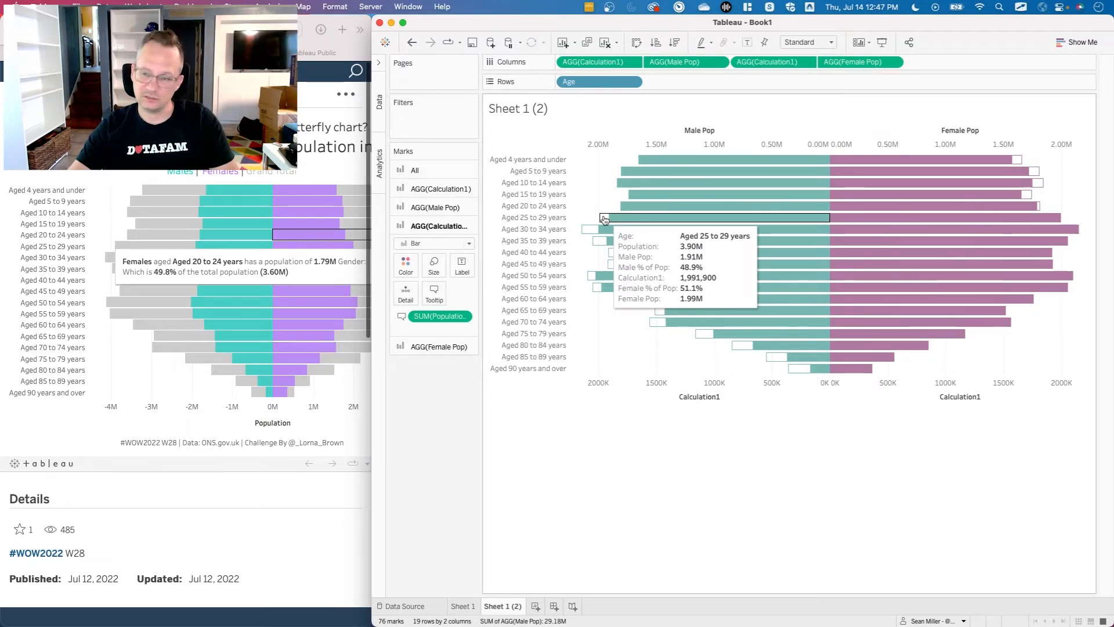
pyautogui.moveTo(974, 223)
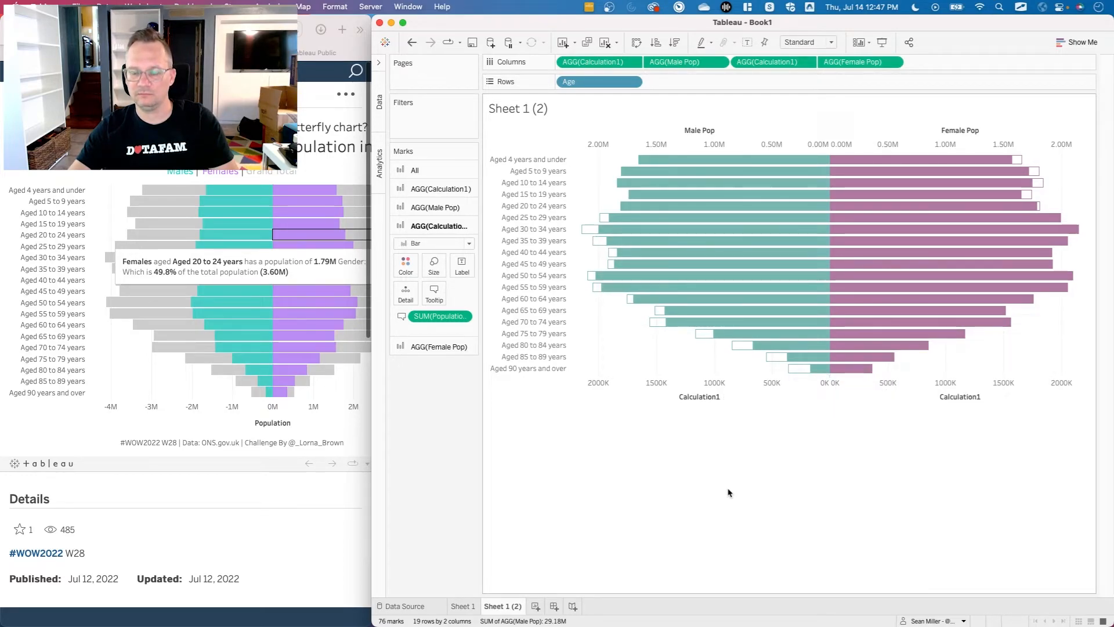
pyautogui.moveTo(861, 376)
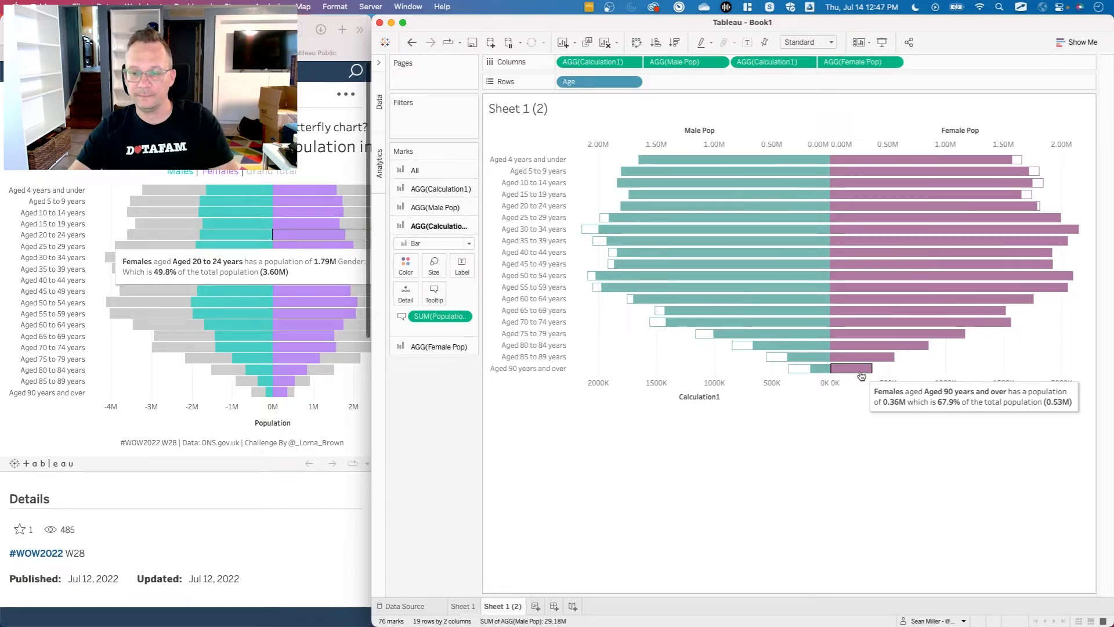
pyautogui.moveTo(815, 373)
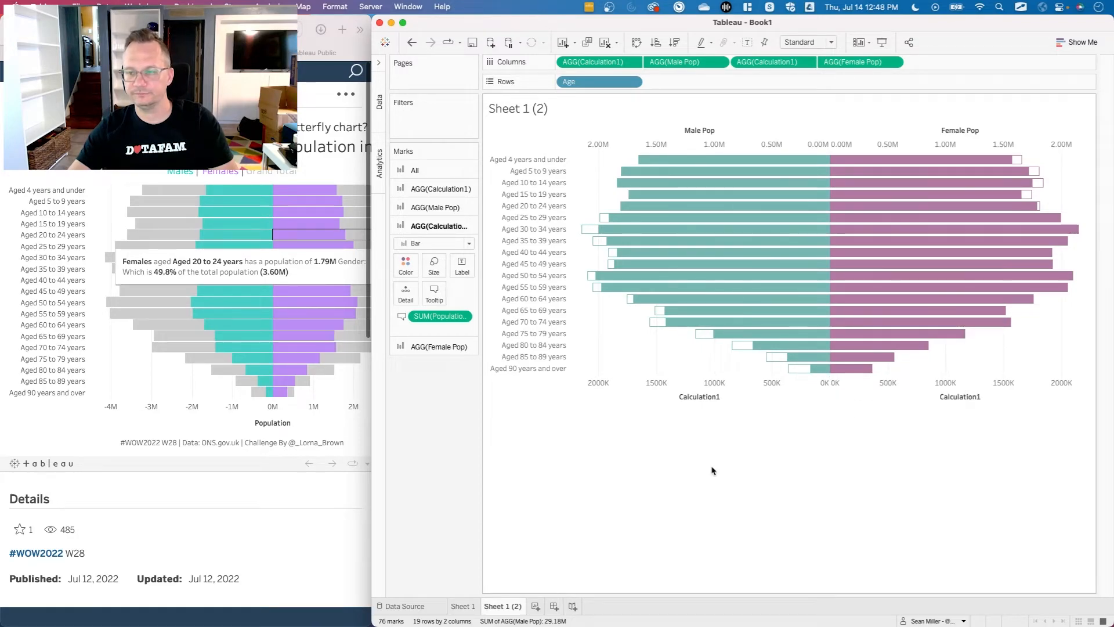
pyautogui.click(467, 606)
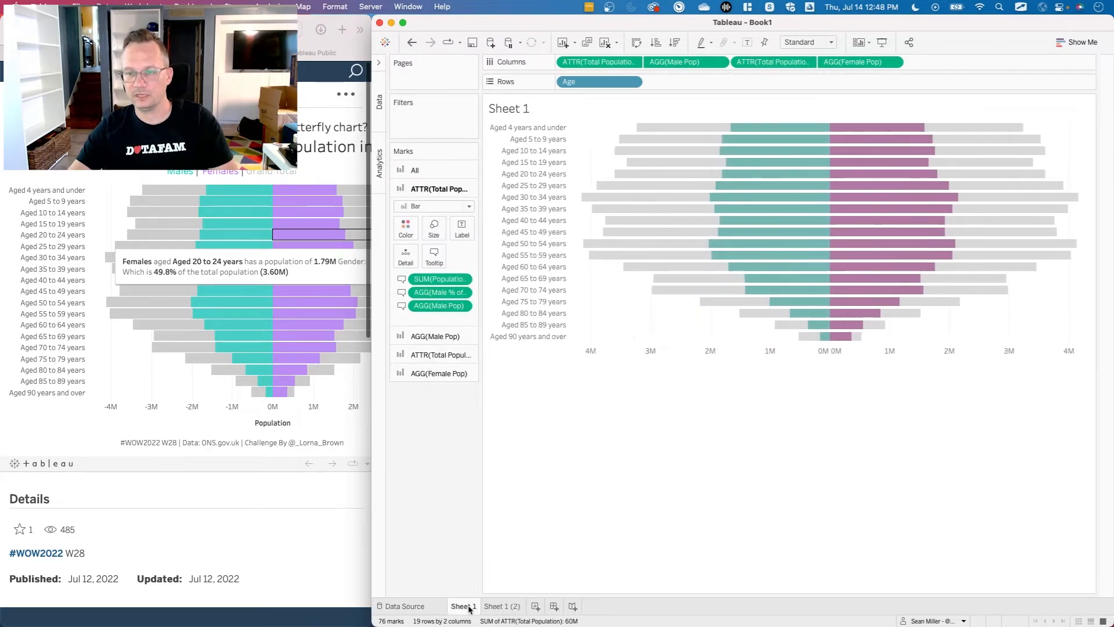
pyautogui.click(509, 606)
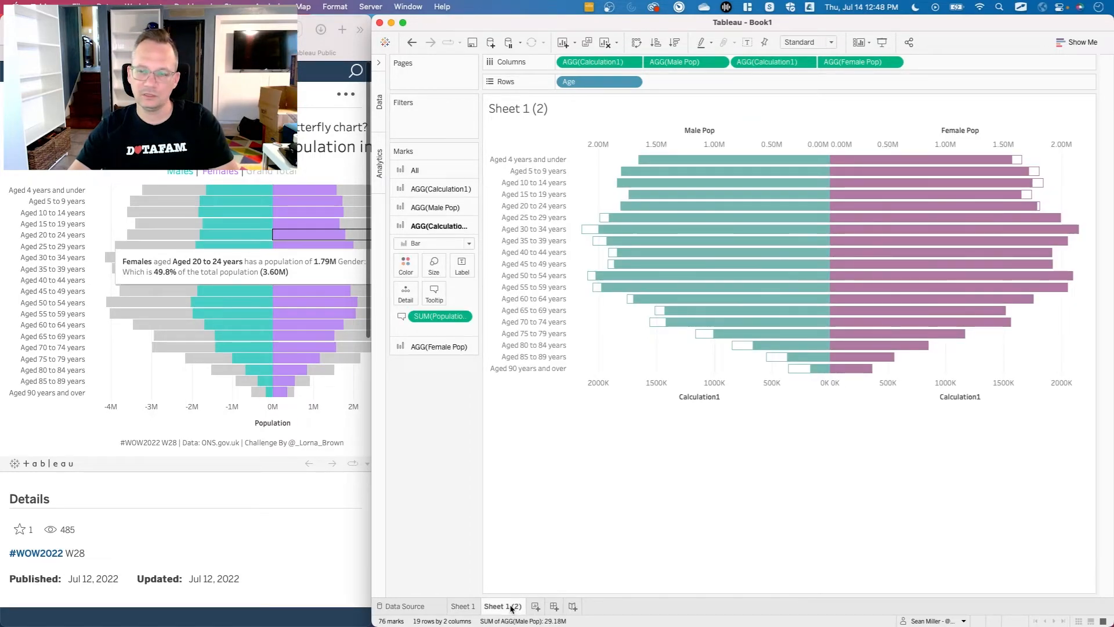
pyautogui.click(462, 606)
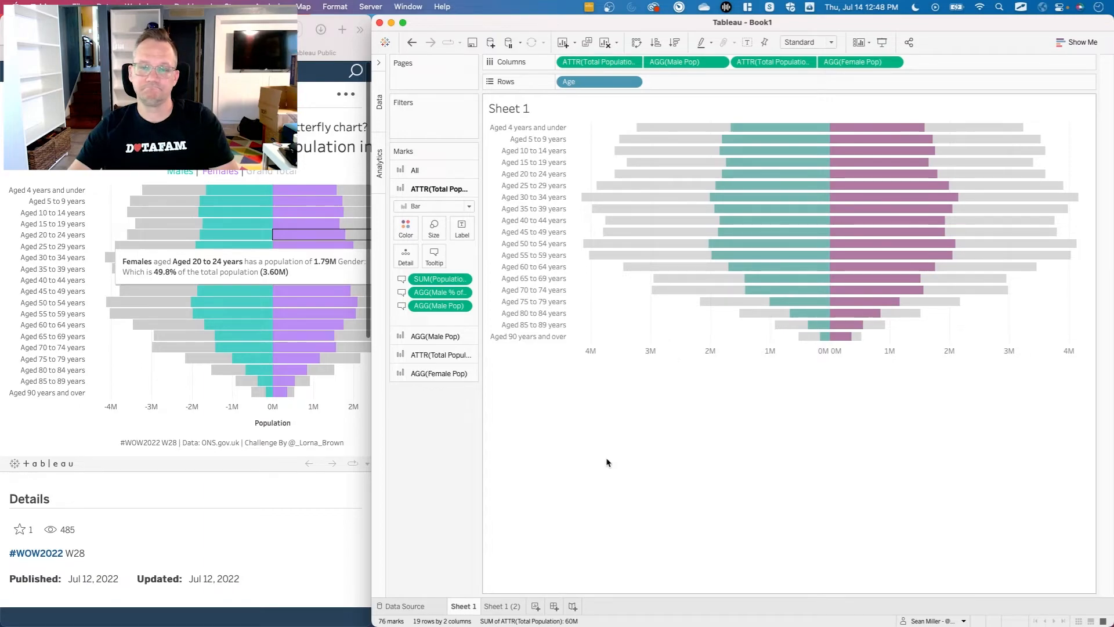
# Create a new dashboard and set its fixed size to 800 x 700 px, as listed in the challenge requirements.
pyautogui.click(554, 606)
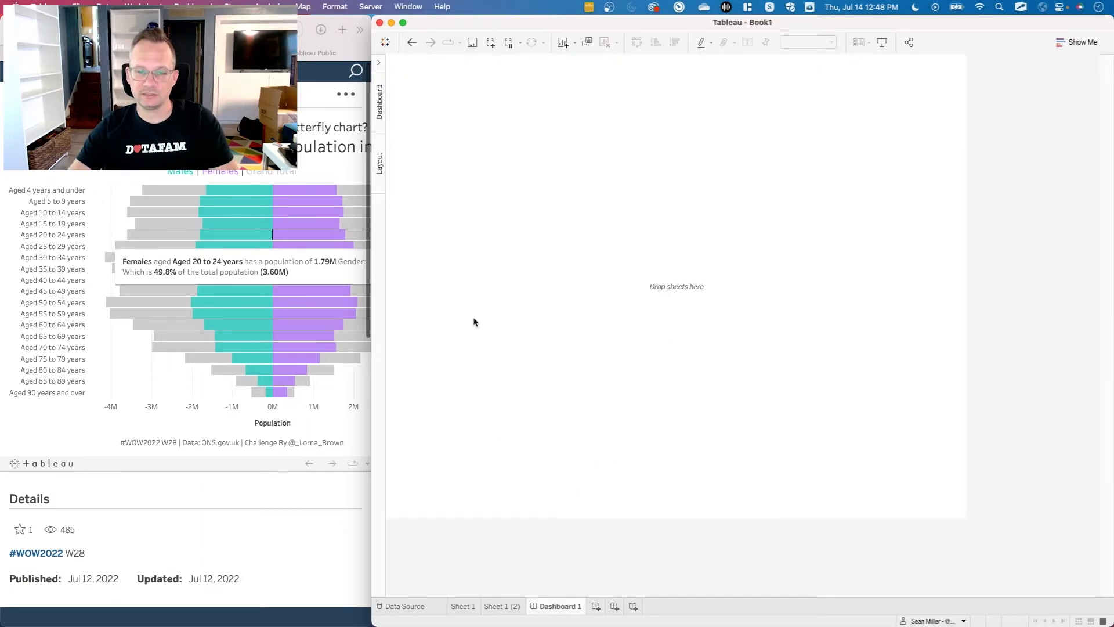
pyautogui.click(379, 64)
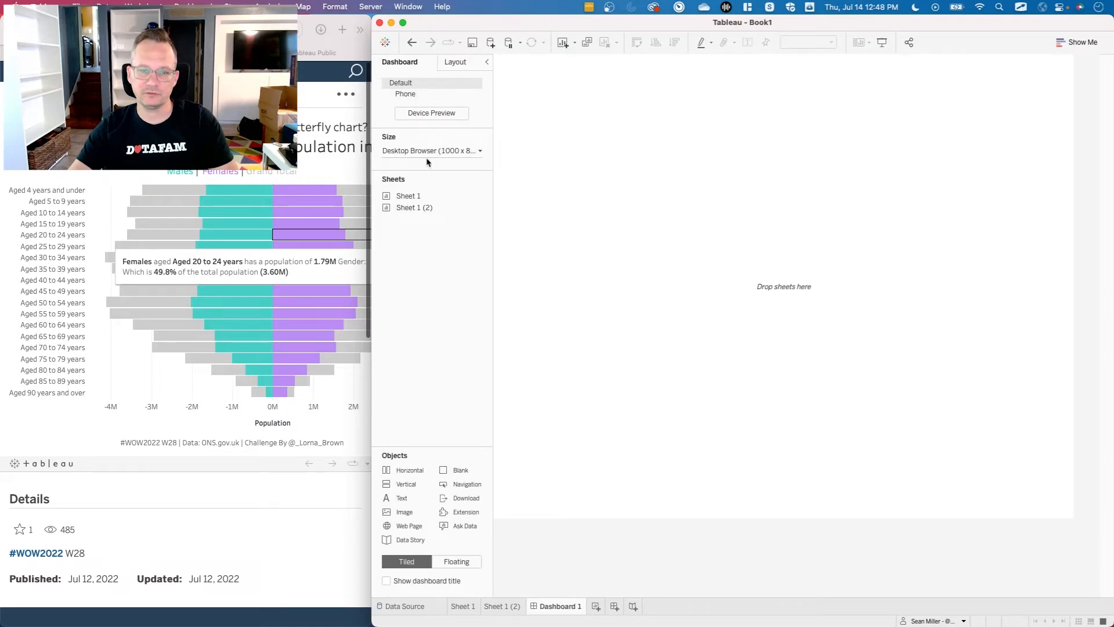
pyautogui.hotkey('ctrl', 'Tab')
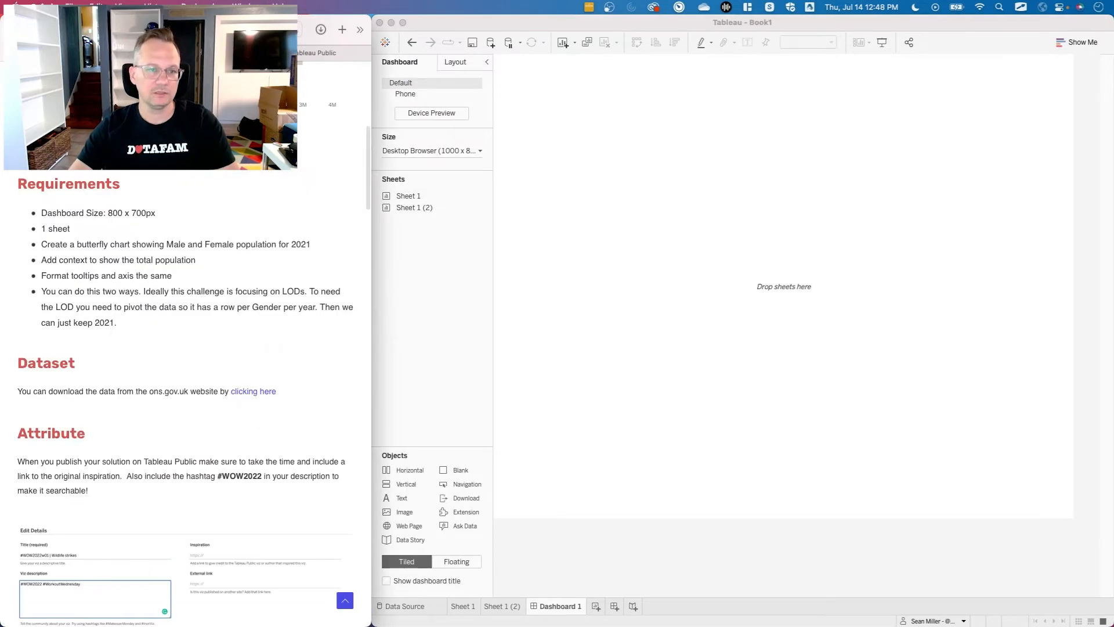
pyautogui.click(456, 149)
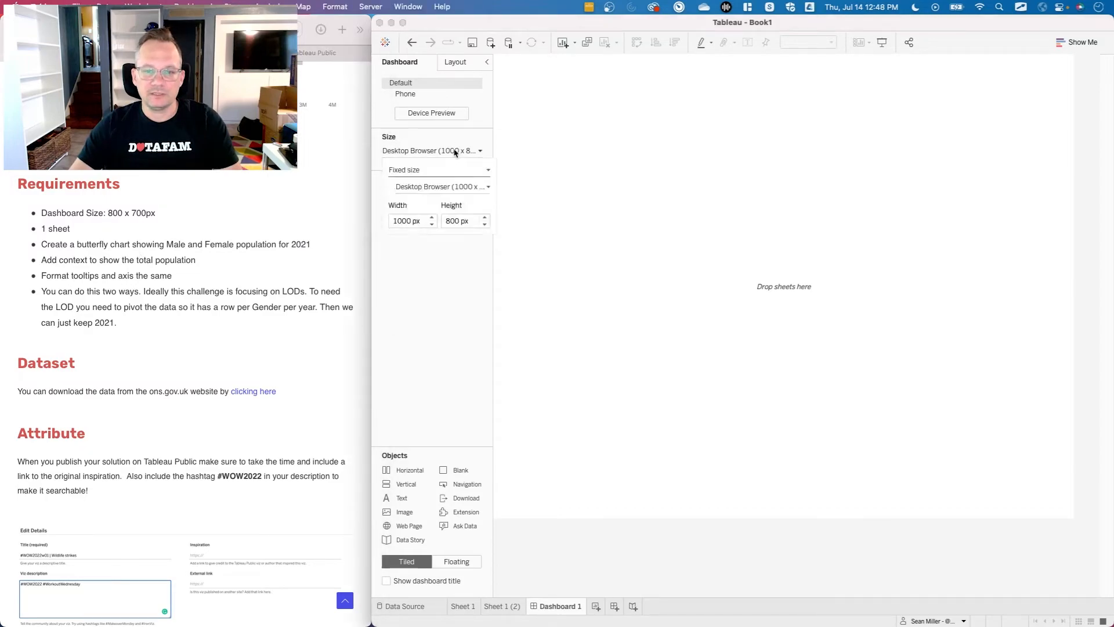
pyautogui.click(405, 220)
pyautogui.write('800')
pyautogui.press('Tab')
pyautogui.write('700')
pyautogui.press('Return')
pyautogui.click(428, 351)
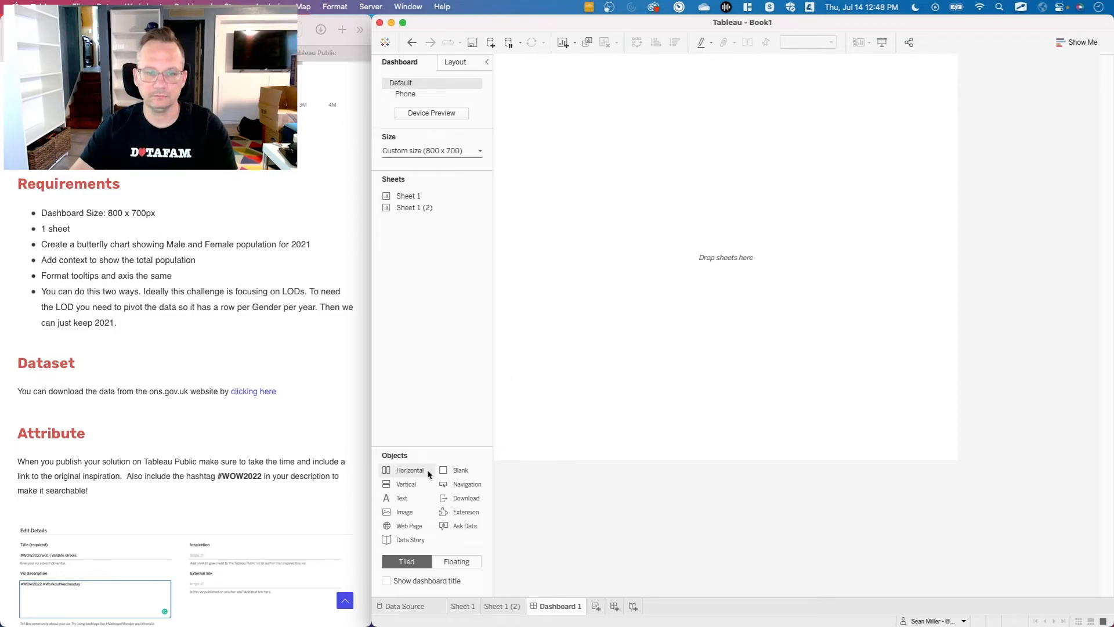
# Add a vertical layout container filling the dashboard and show the dashboard title.
pyautogui.moveTo(409, 483); pyautogui.dragTo(650, 273)
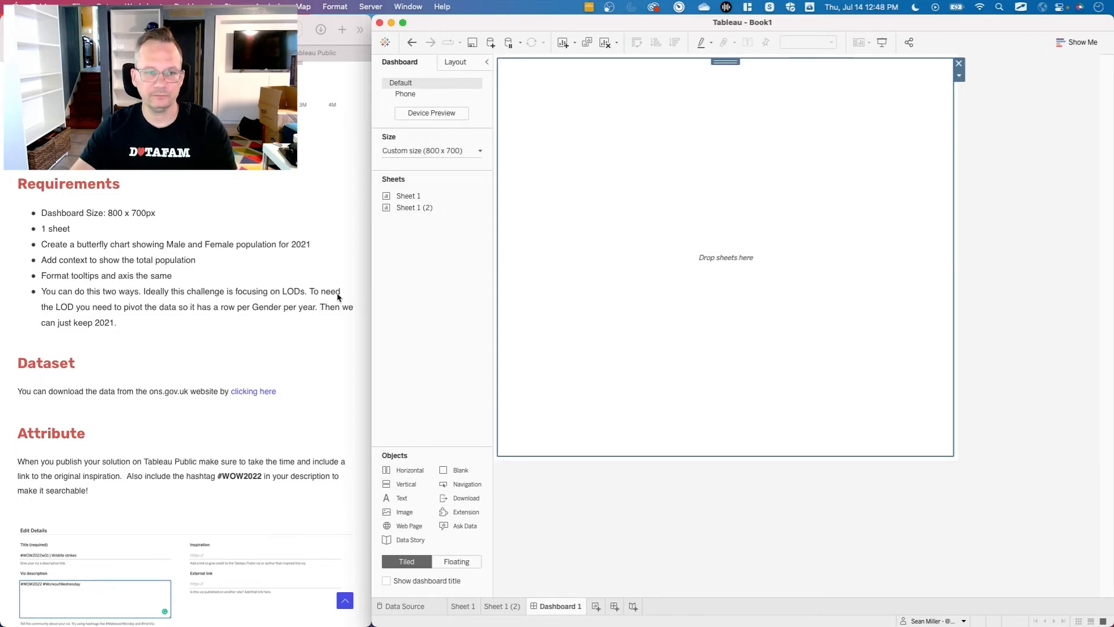
pyautogui.scroll(5, 232, 232)
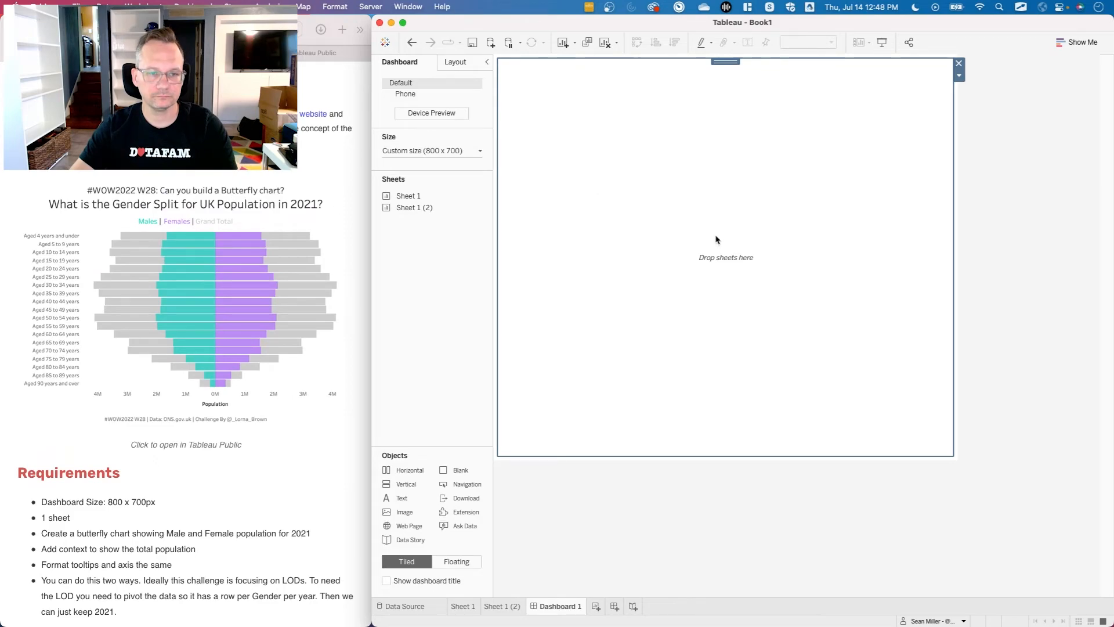
pyautogui.click(398, 582)
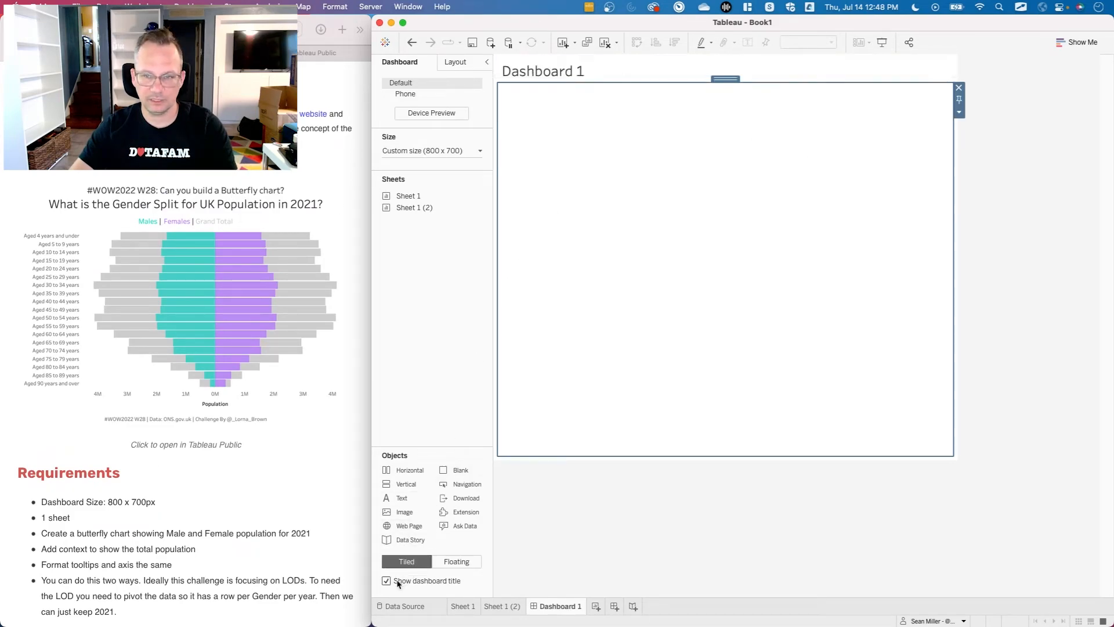
# Place Sheet 1 inside the vertical container and fit it to Entire View.
pyautogui.moveTo(406, 196); pyautogui.dragTo(672, 223)
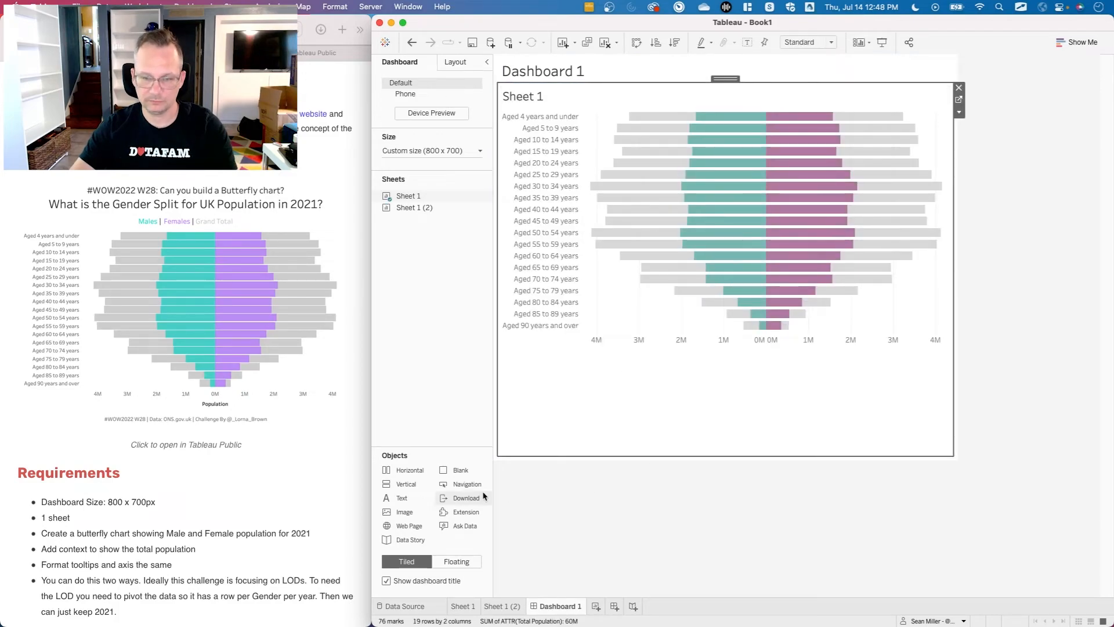
pyautogui.click(808, 42)
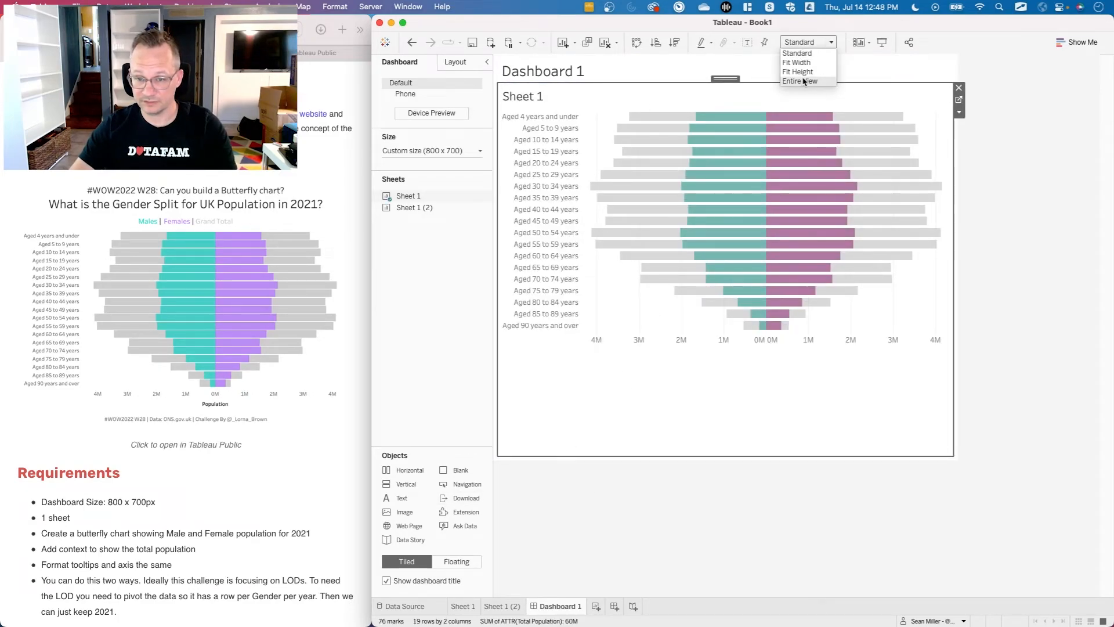
pyautogui.click(804, 81)
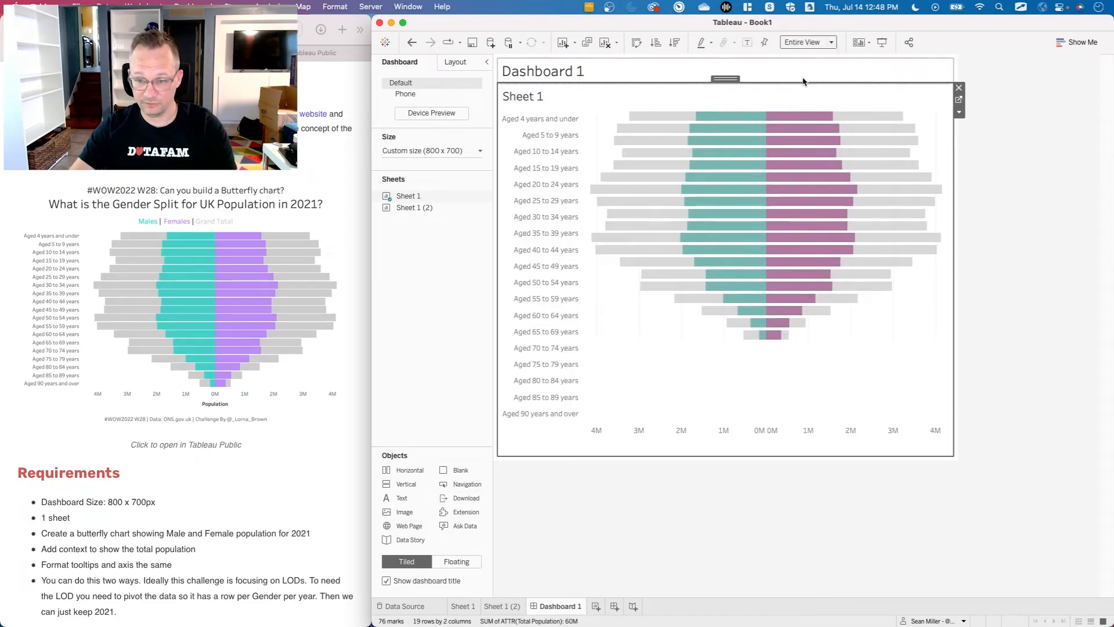
# Reduce the height of the chart's axis area and hide the Sheet 1 title on the dashboard.
pyautogui.click(647, 430)
pyautogui.moveTo(647, 423); pyautogui.dragTo(646, 438)
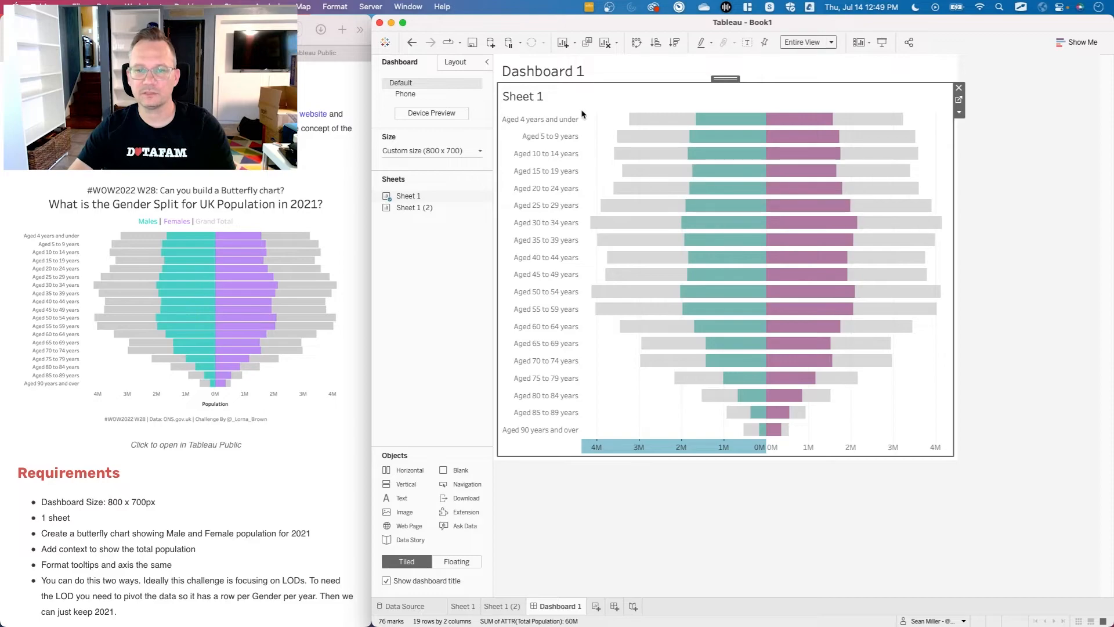
pyautogui.rightClick(539, 101)
pyautogui.click(558, 128)
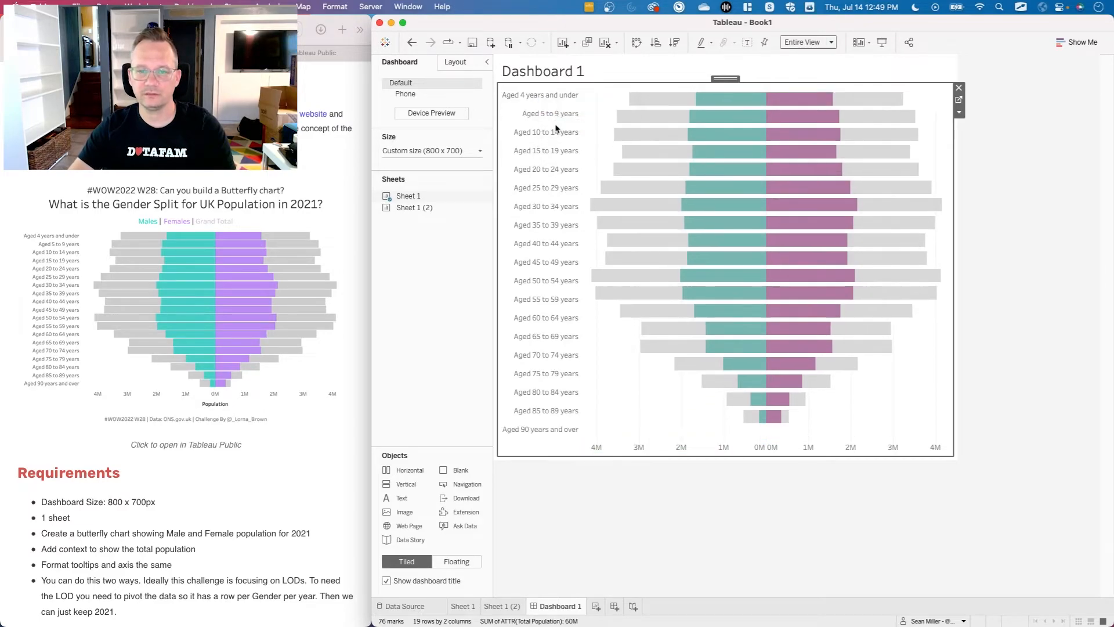
# Add a text object above the chart containing the word "Popuation".
pyautogui.moveTo(406, 498)
pyautogui.mouseDown()
pyautogui.moveTo(689, 447)
pyautogui.moveTo(698, 400)
pyautogui.moveTo(616, 332)
pyautogui.moveTo(500, 423)
pyautogui.moveTo(768, 484)
pyautogui.moveTo(553, 425)
pyautogui.moveTo(629, 239)
pyautogui.moveTo(742, 126)
pyautogui.moveTo(736, 83)
pyautogui.mouseUp()
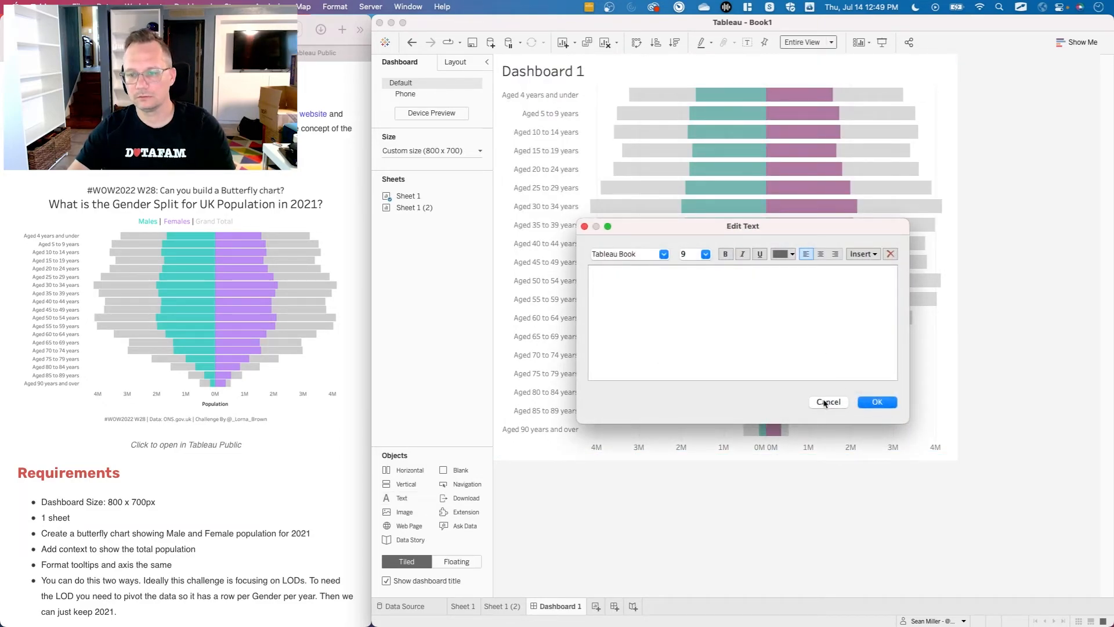
pyautogui.write('Popuation')
# Format the whole text as black, size 10, Tableau Medium and centered, and accept it.
pyautogui.press('super+a')
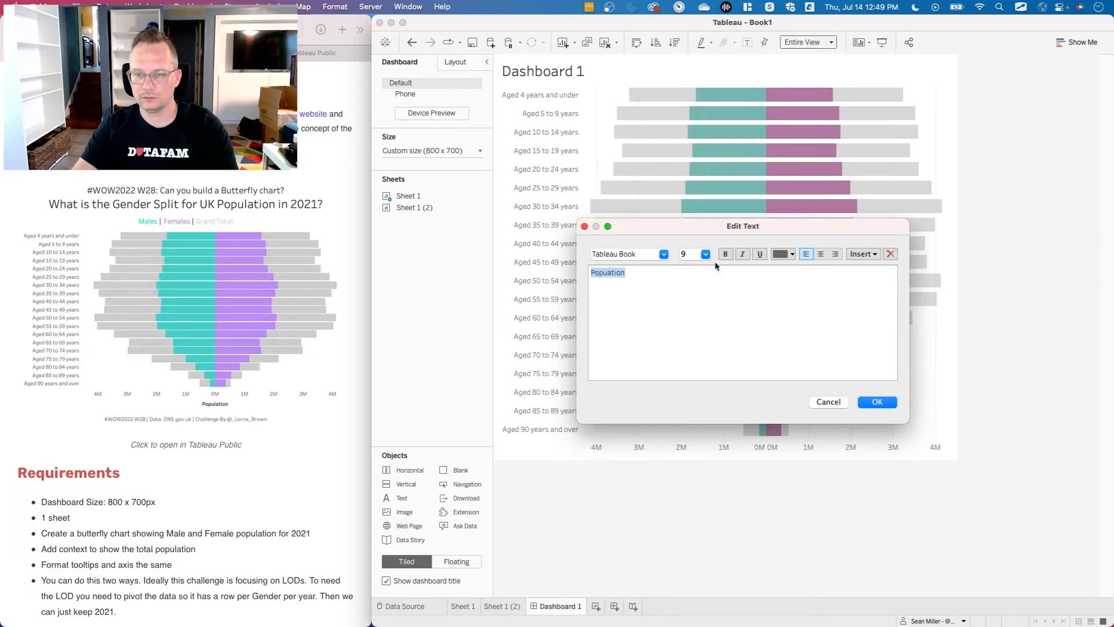
pyautogui.click(779, 258)
pyautogui.click(776, 274)
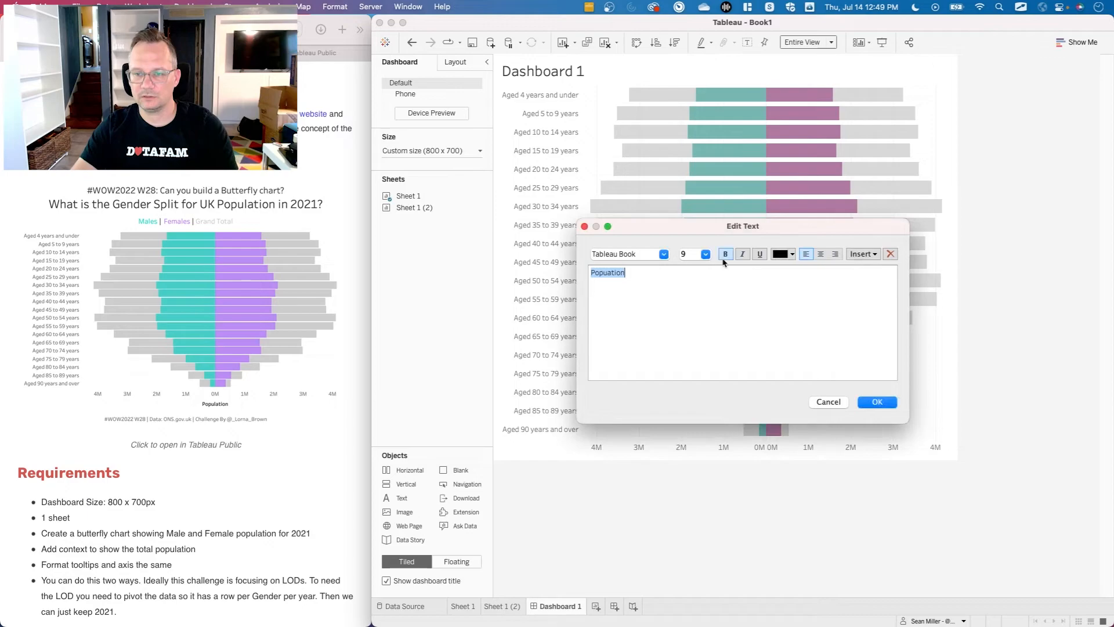
pyautogui.click(705, 253)
pyautogui.click(701, 282)
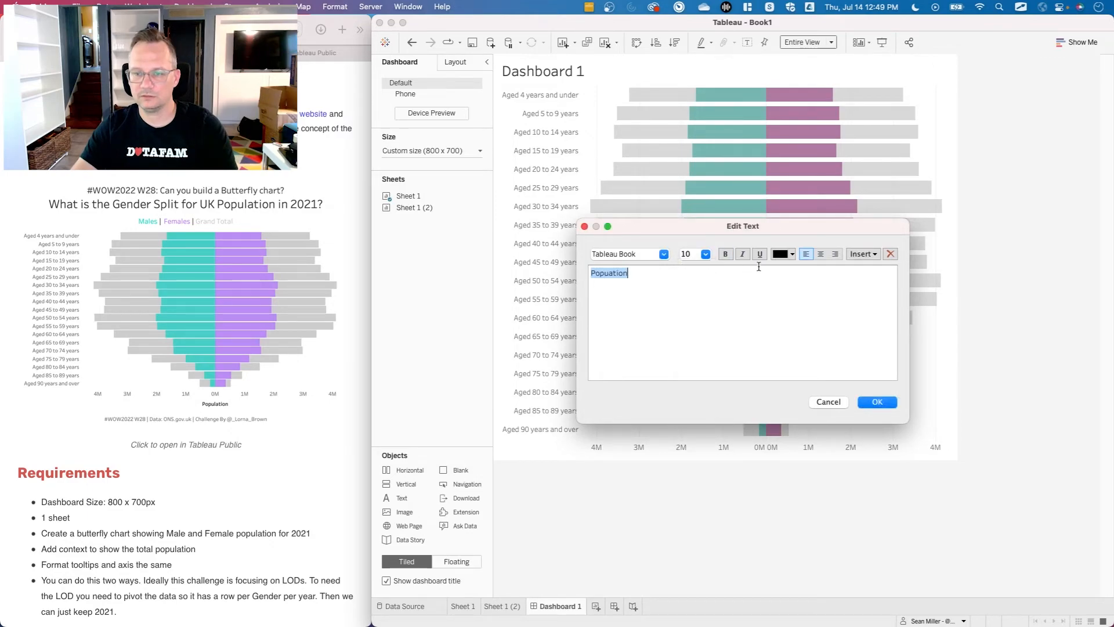
pyautogui.click(820, 254)
pyautogui.click(663, 255)
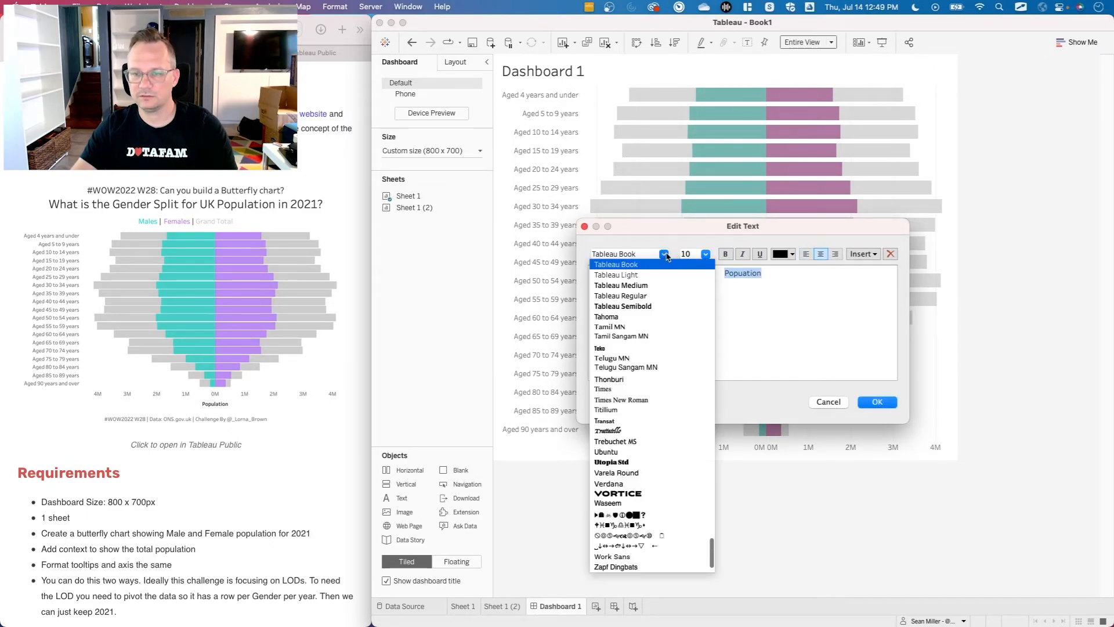
pyautogui.click(663, 297)
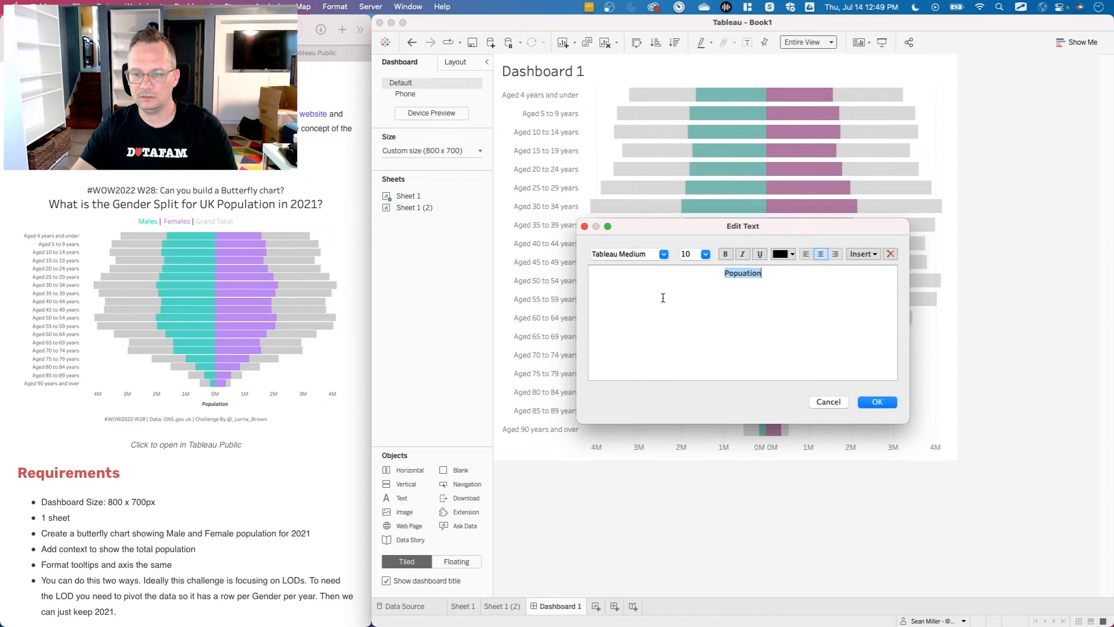
pyautogui.click(876, 402)
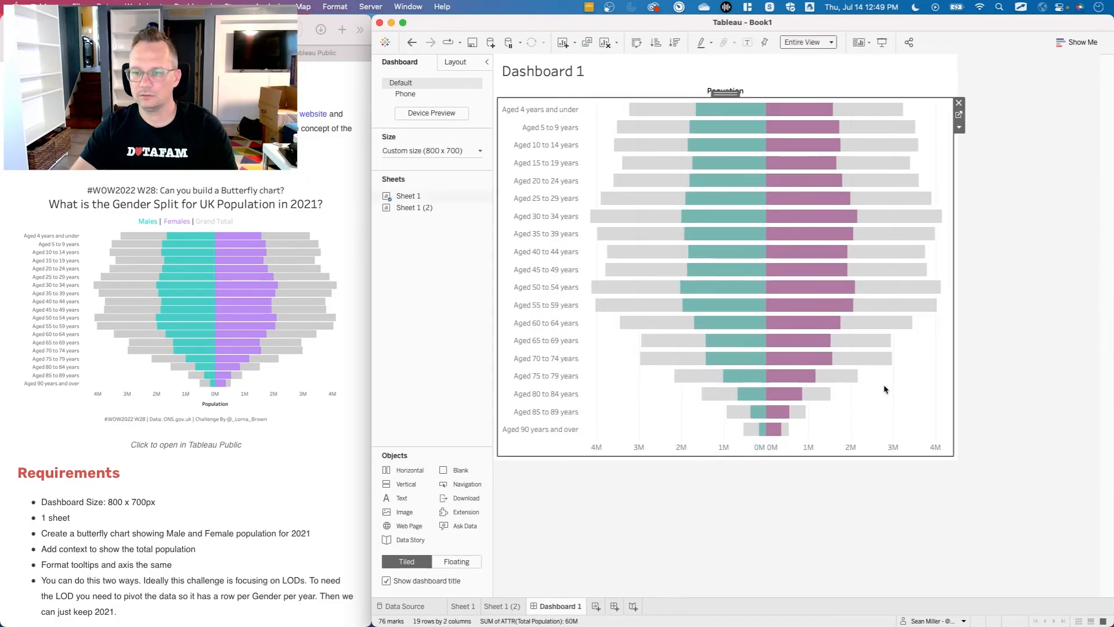
# Move the text object below the chart and adjust its leading spaces to line it up under the 0M axis labels.
pyautogui.click(722, 93)
pyautogui.moveTo(723, 94); pyautogui.dragTo(736, 447)
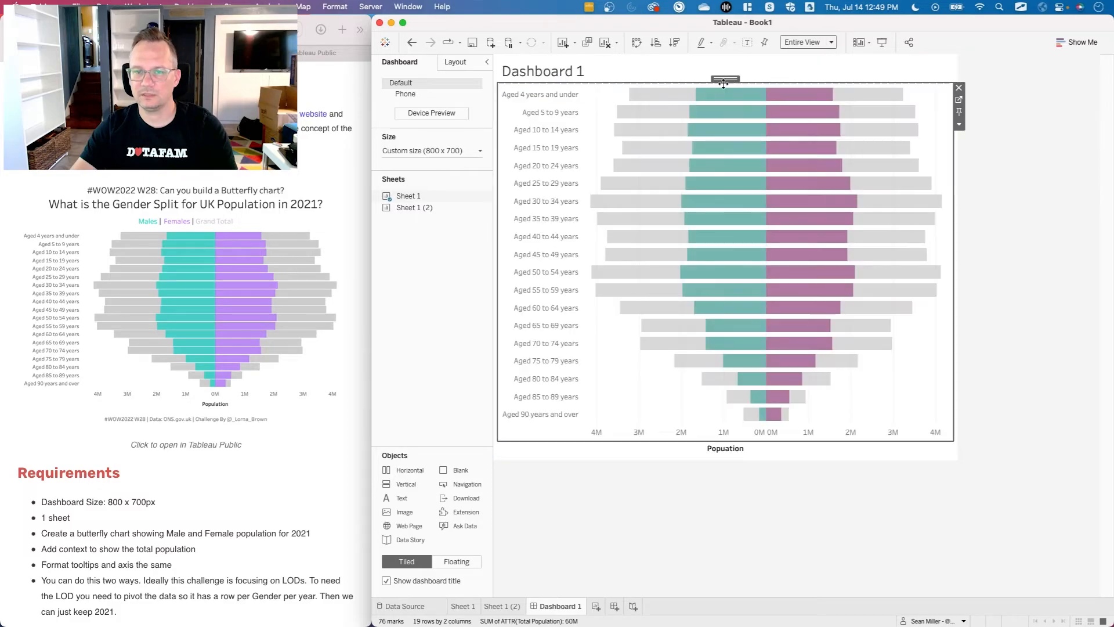
pyautogui.doubleClick(723, 450)
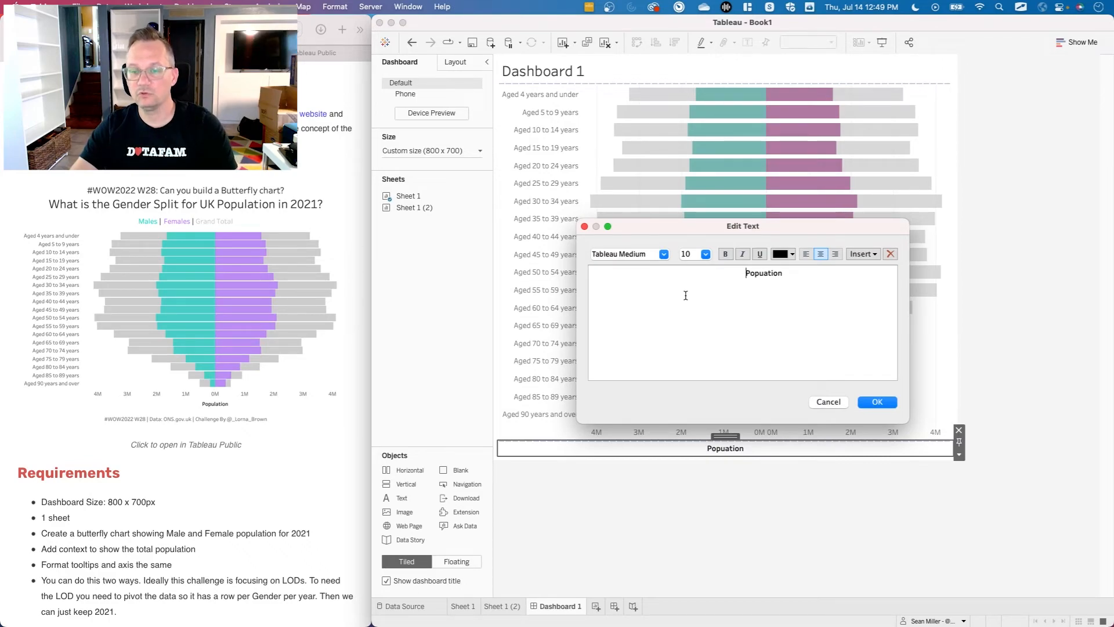
pyautogui.click(876, 402)
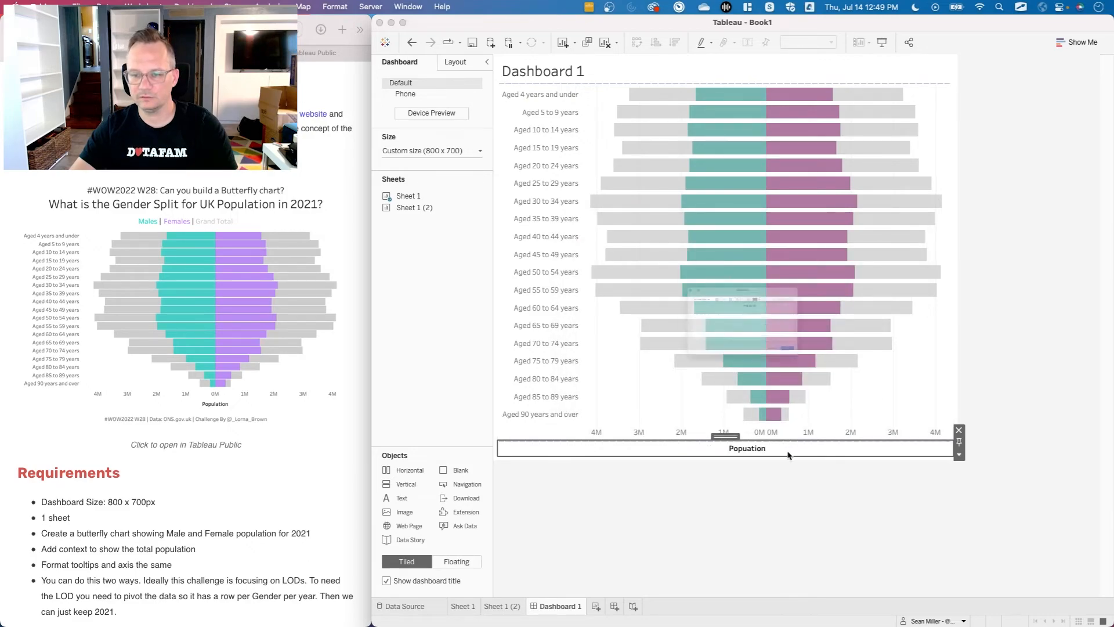
pyautogui.doubleClick(788, 454)
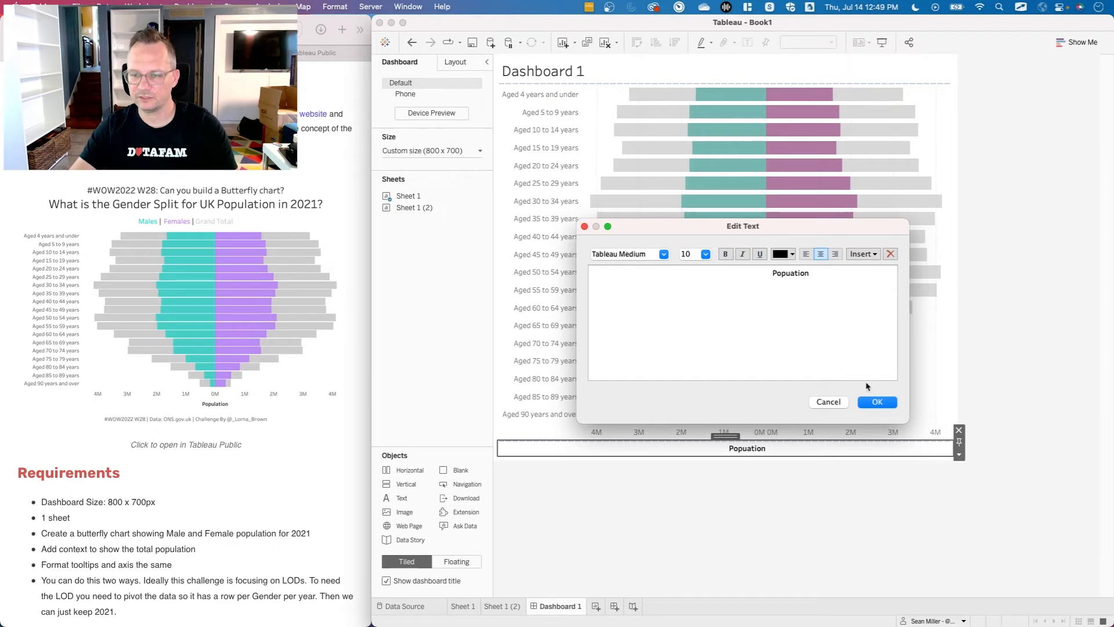
pyautogui.click(875, 402)
pyautogui.doubleClick(800, 451)
pyautogui.press('Delete')
pyautogui.press('Delete')
pyautogui.press('Delete')
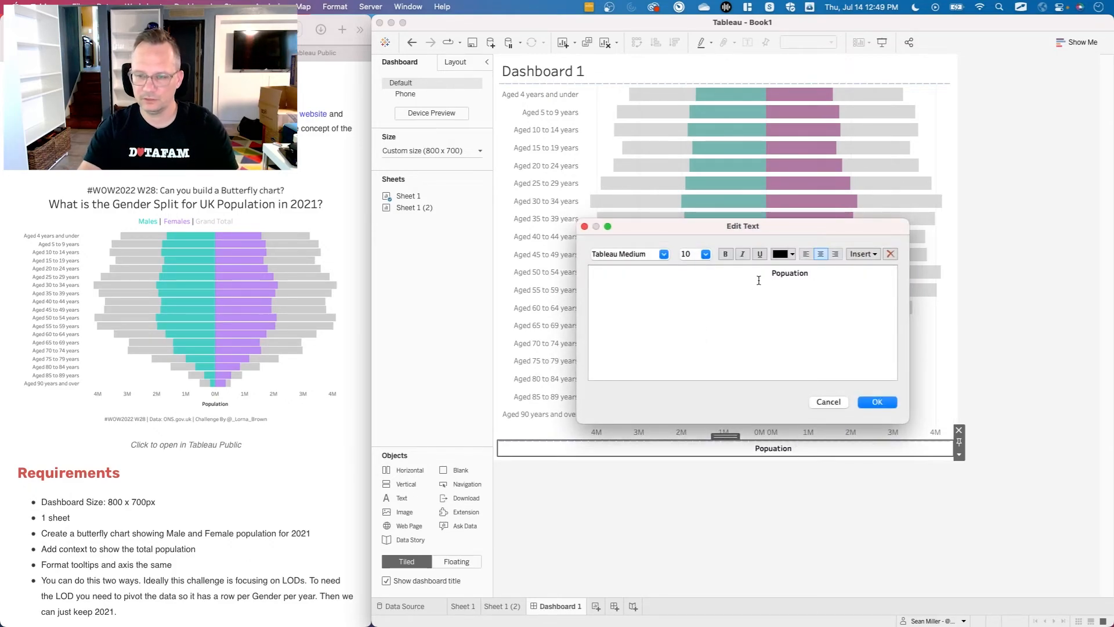
pyautogui.click(875, 403)
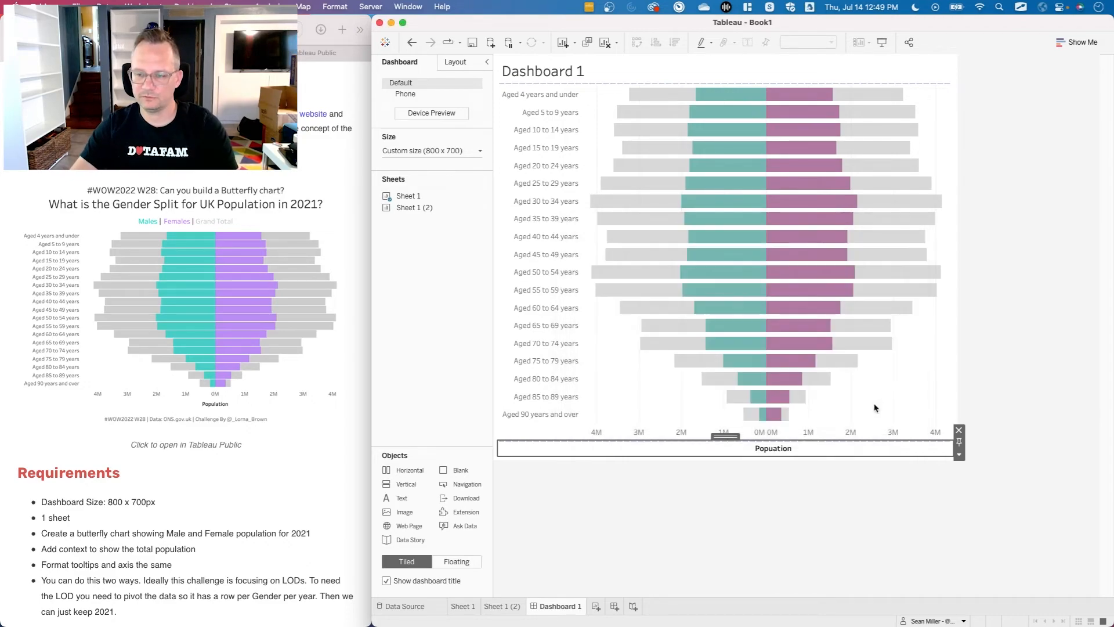
# Correct the spelling of the axis caption below the chart to "Population".
pyautogui.doubleClick(732, 450)
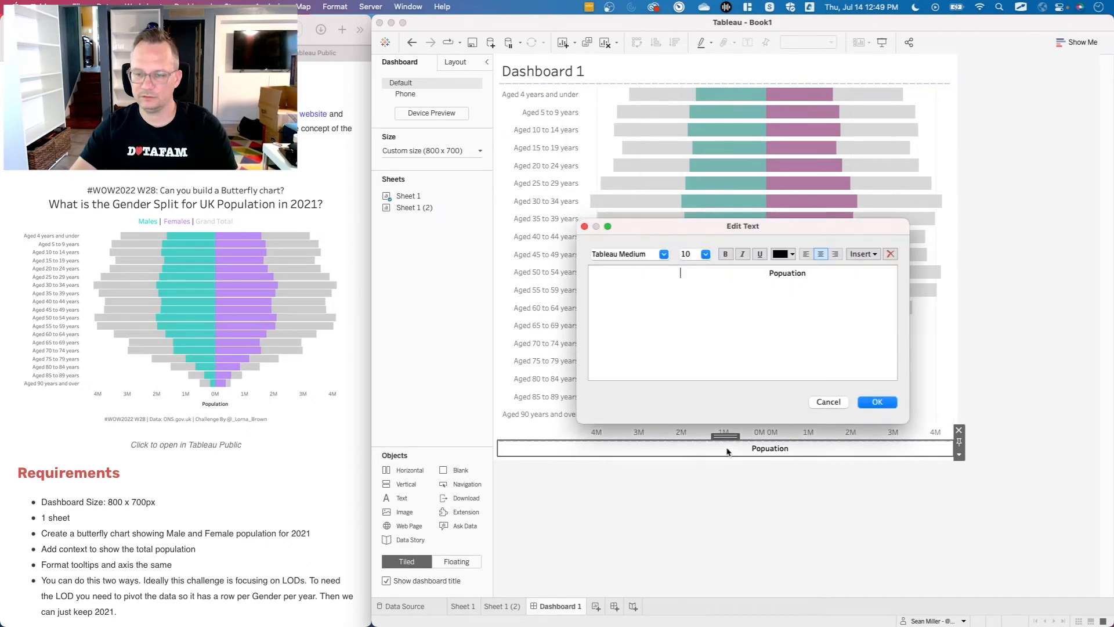
pyautogui.write('l')
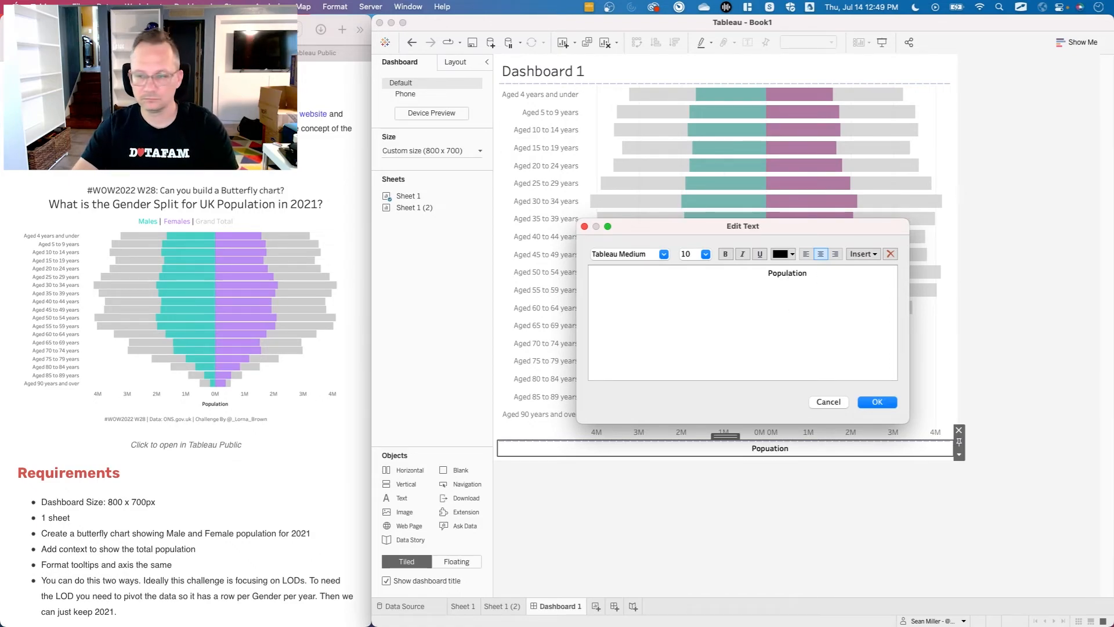
pyautogui.click(876, 402)
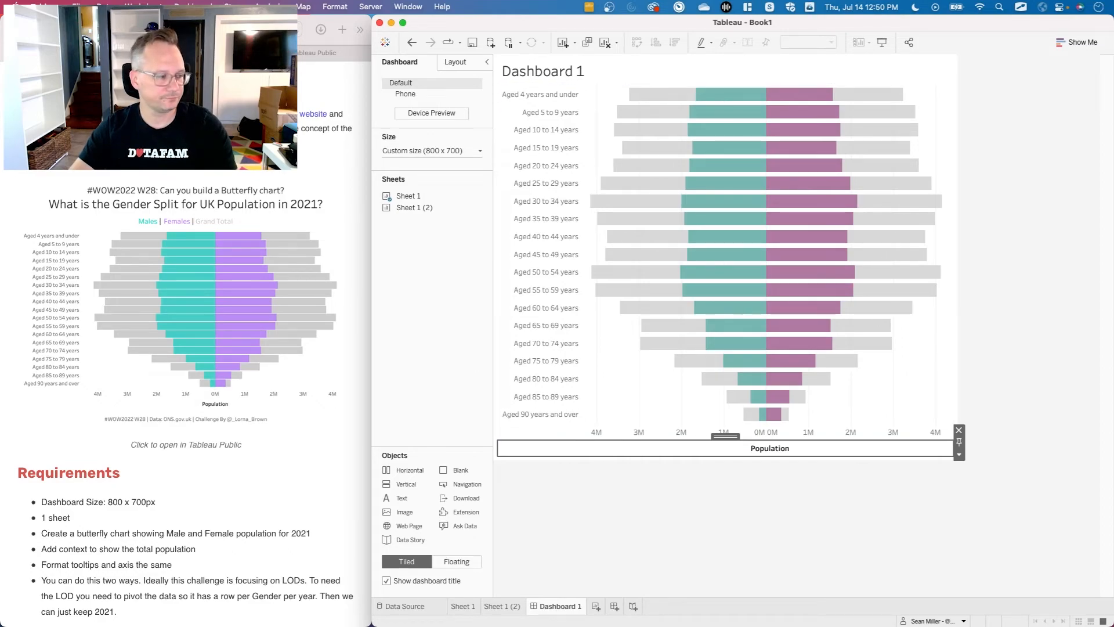
pyautogui.press('super+Tab')
pyautogui.press('Tab')
pyautogui.press('Tab')
pyautogui.press('Tab')
pyautogui.press('Tab')
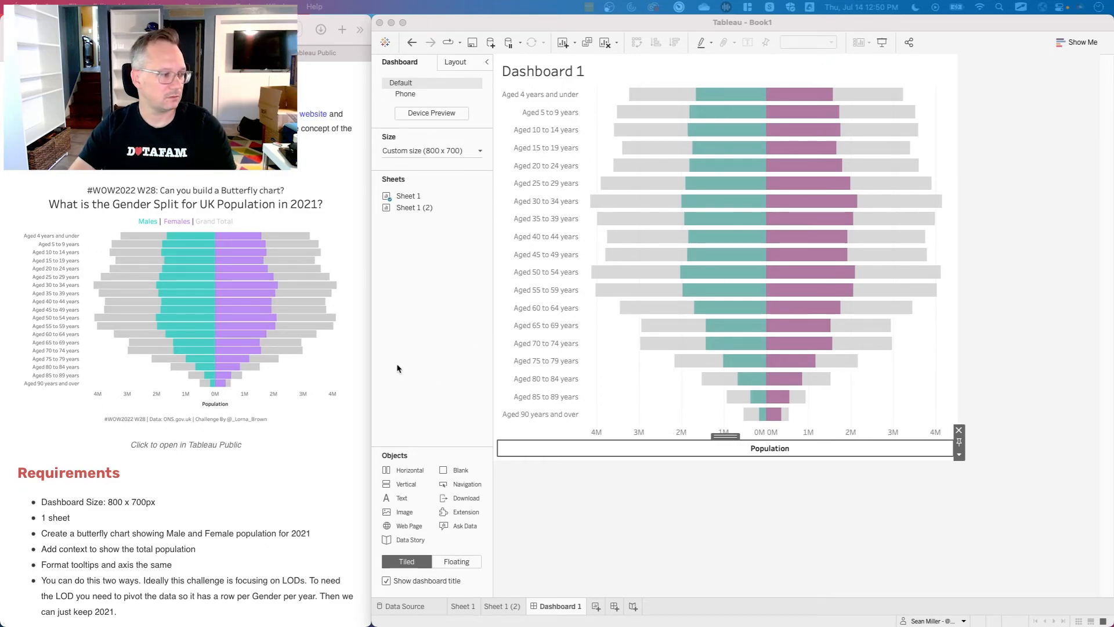
pyautogui.click(604, 508)
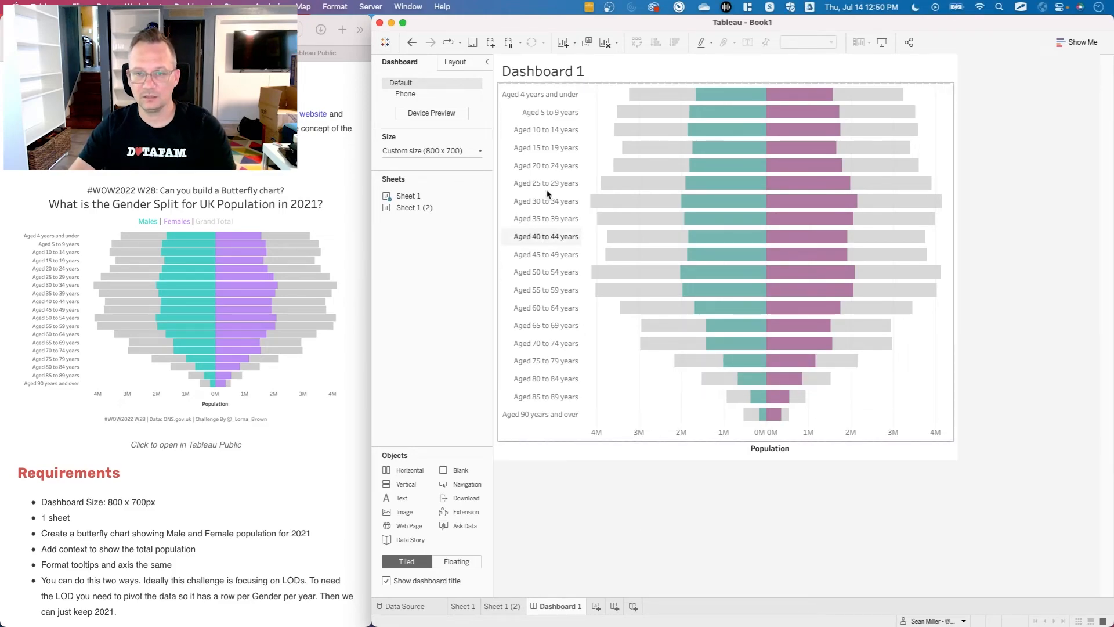
pyautogui.click(666, 412)
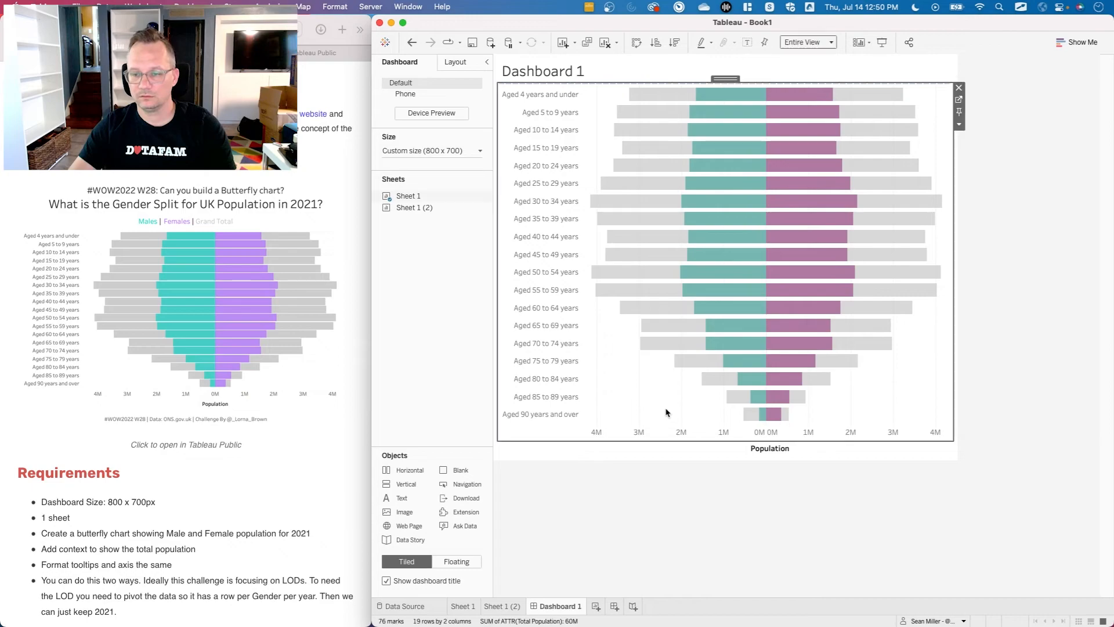
pyautogui.click(653, 490)
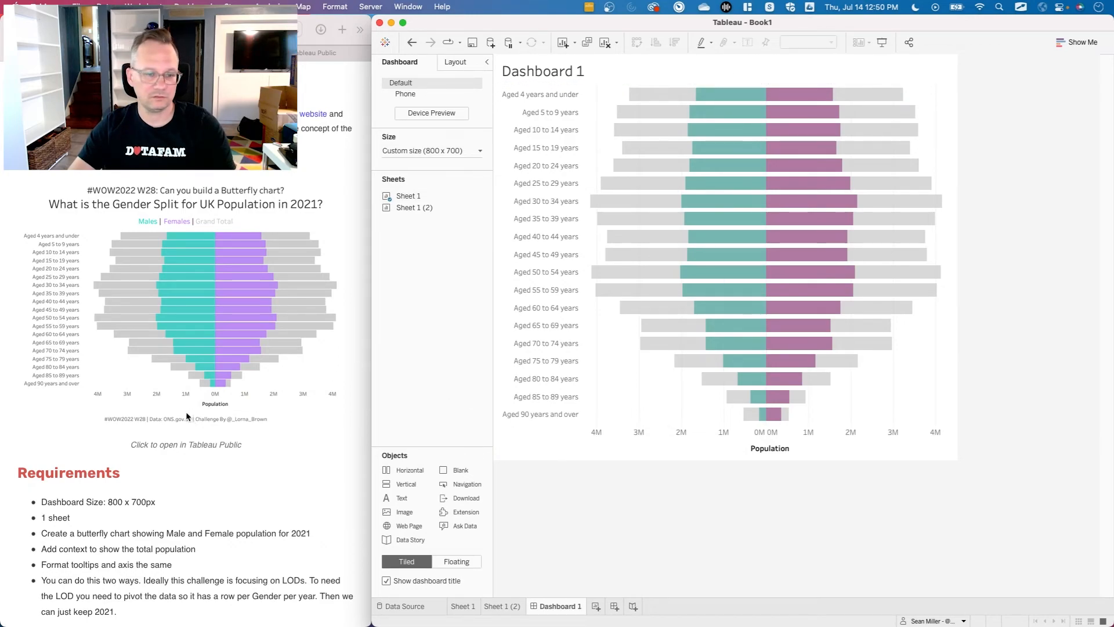
# Add a centered text object below the chart reading "#WOW2022 | 28 | Data: ONS.gov.uk | " followed by the author's social media handle.
pyautogui.moveTo(406, 498)
pyautogui.mouseDown()
pyautogui.moveTo(693, 451)
pyautogui.moveTo(723, 433)
pyautogui.mouseUp()
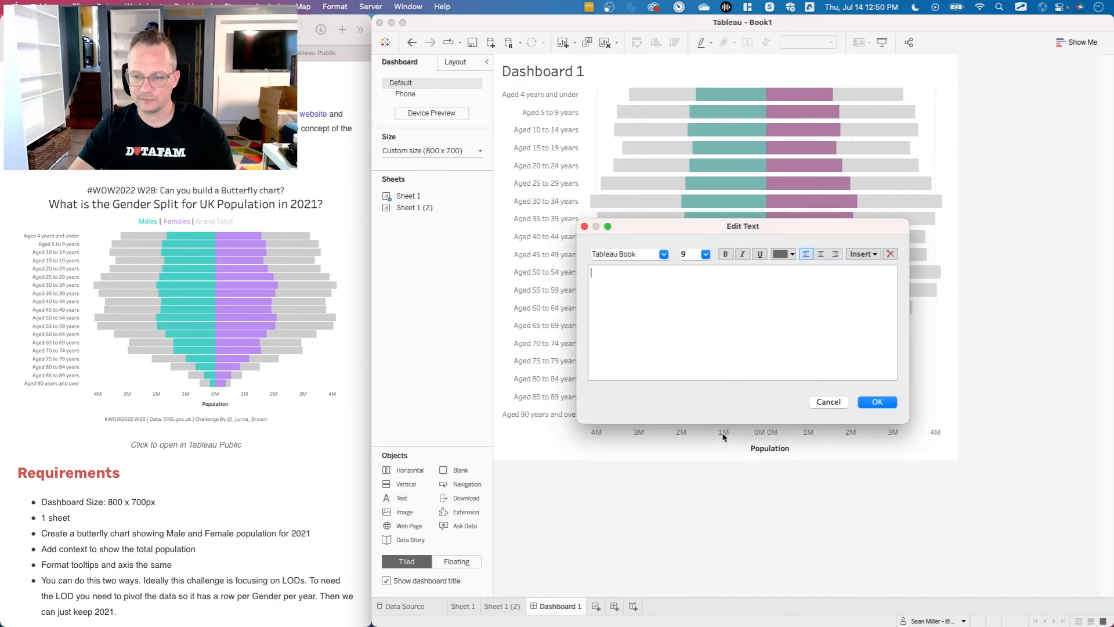
pyautogui.click(821, 256)
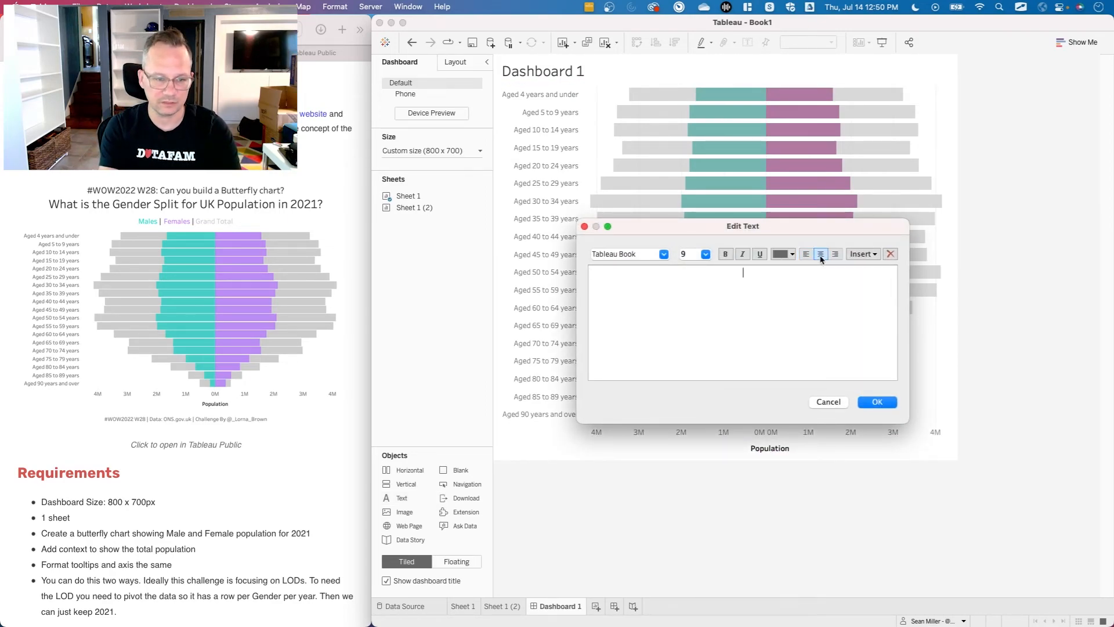
pyautogui.write('#WOW2022 | 28 | @')
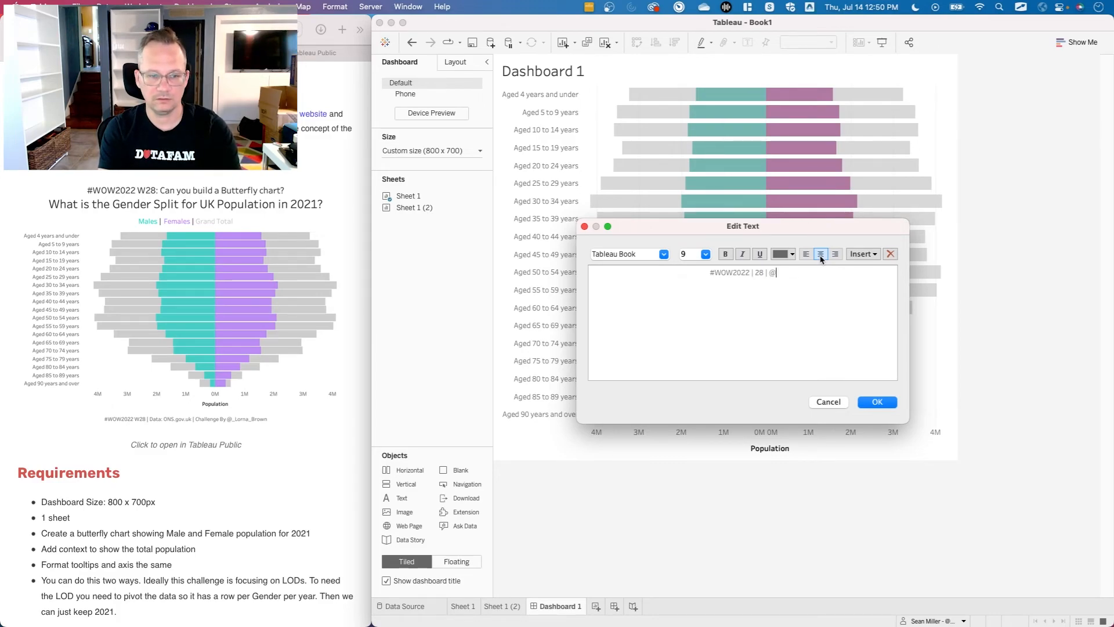
pyautogui.press('BackSpace')
pyautogui.write('Dat')
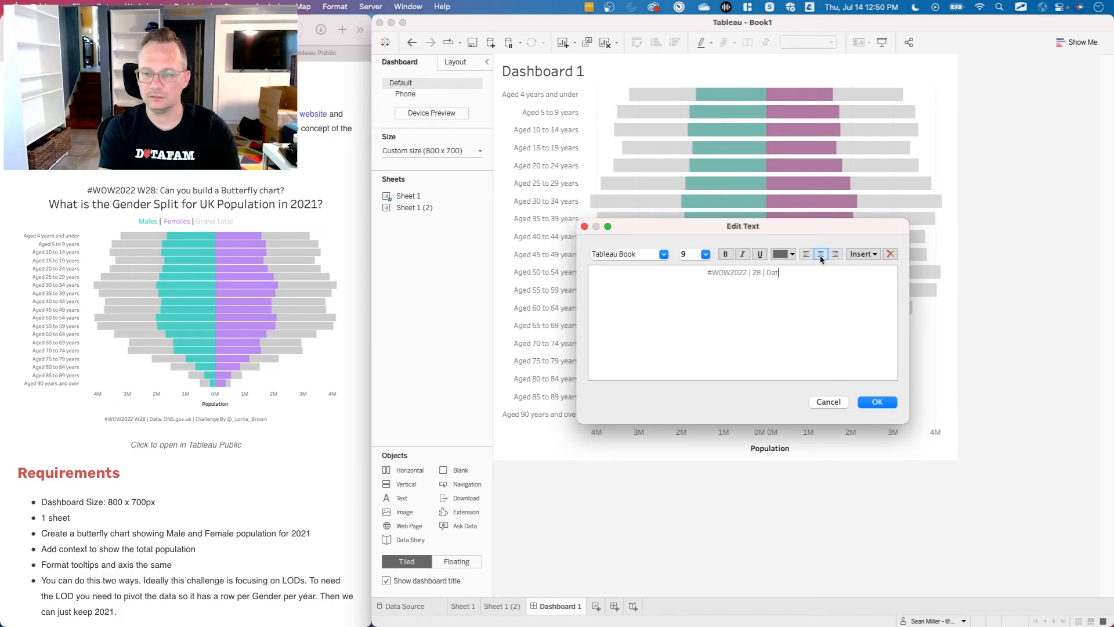
pyautogui.write('a: ONS.gov.uk | ')
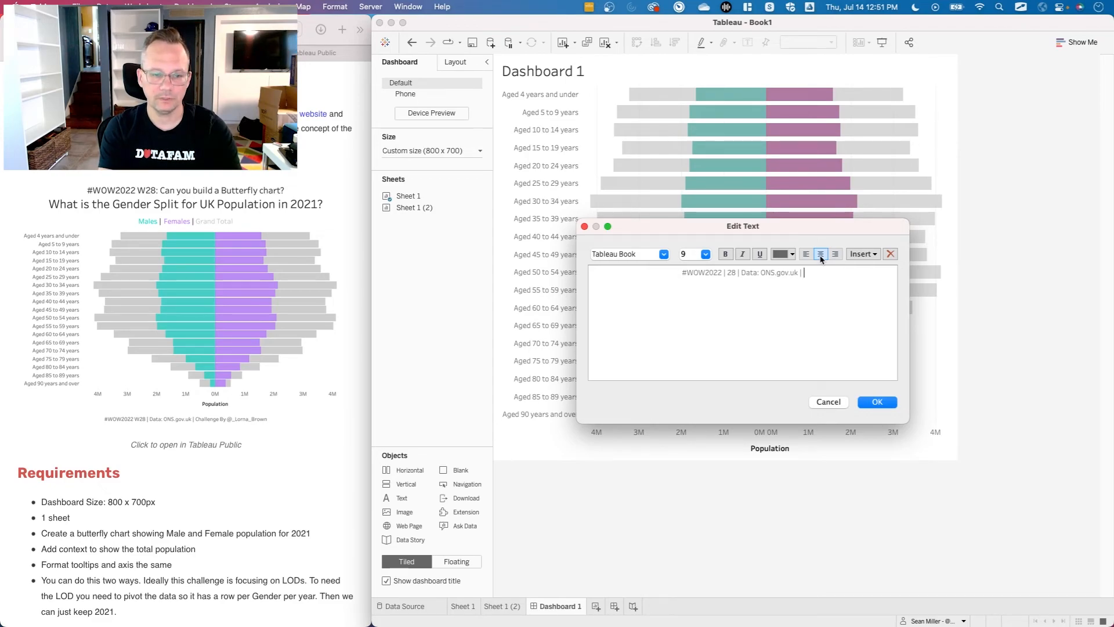
pyautogui.write('@Hipste')
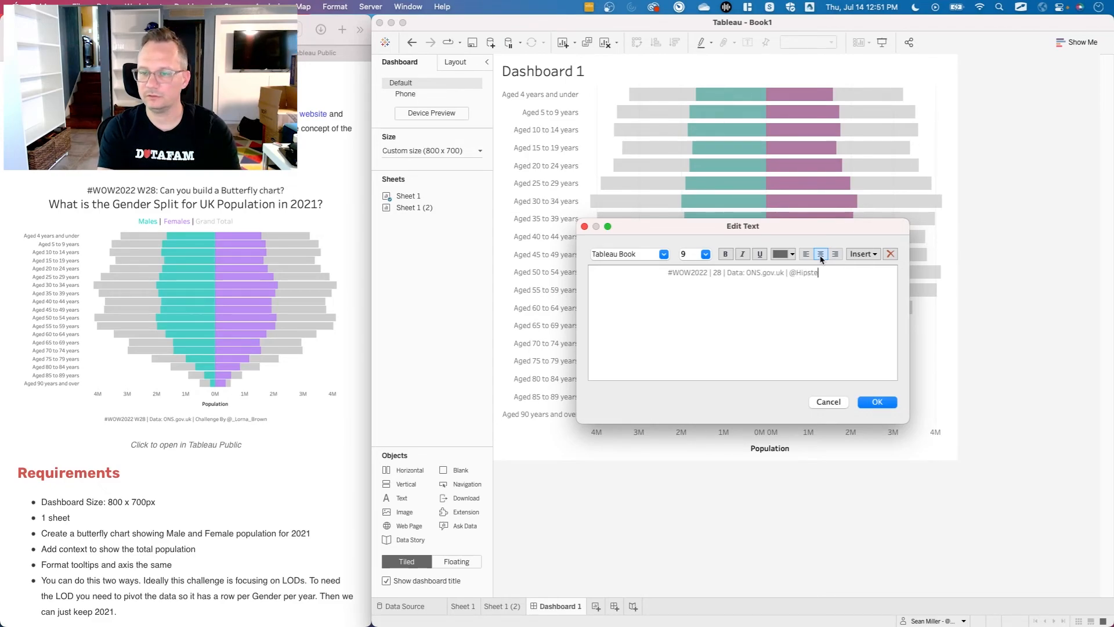
pyautogui.write('rviz')
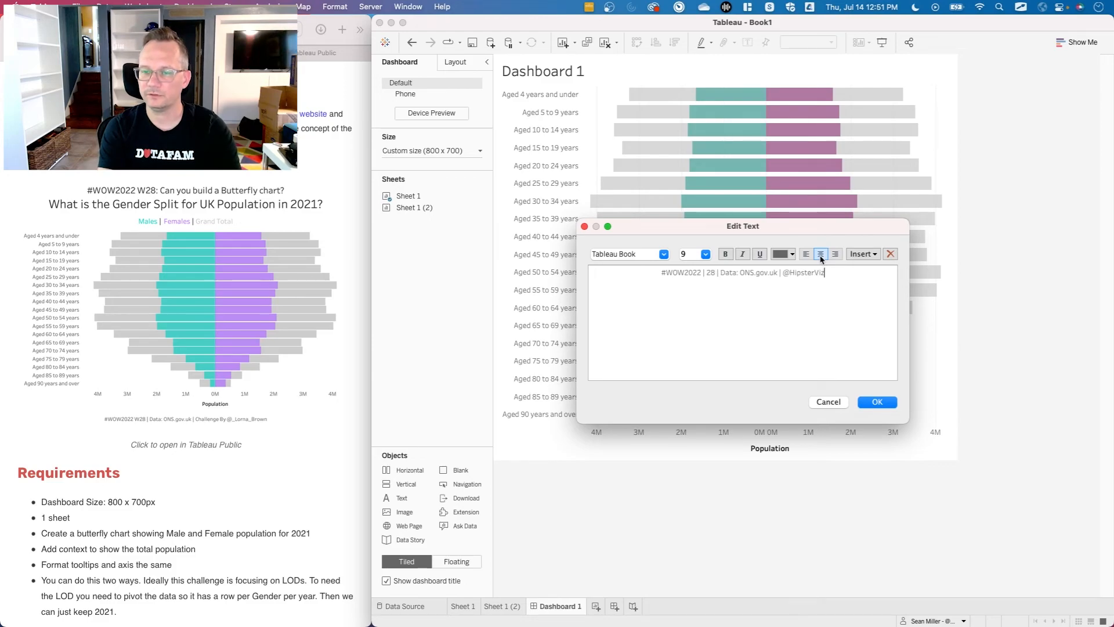
pyautogui.write('Ninja')
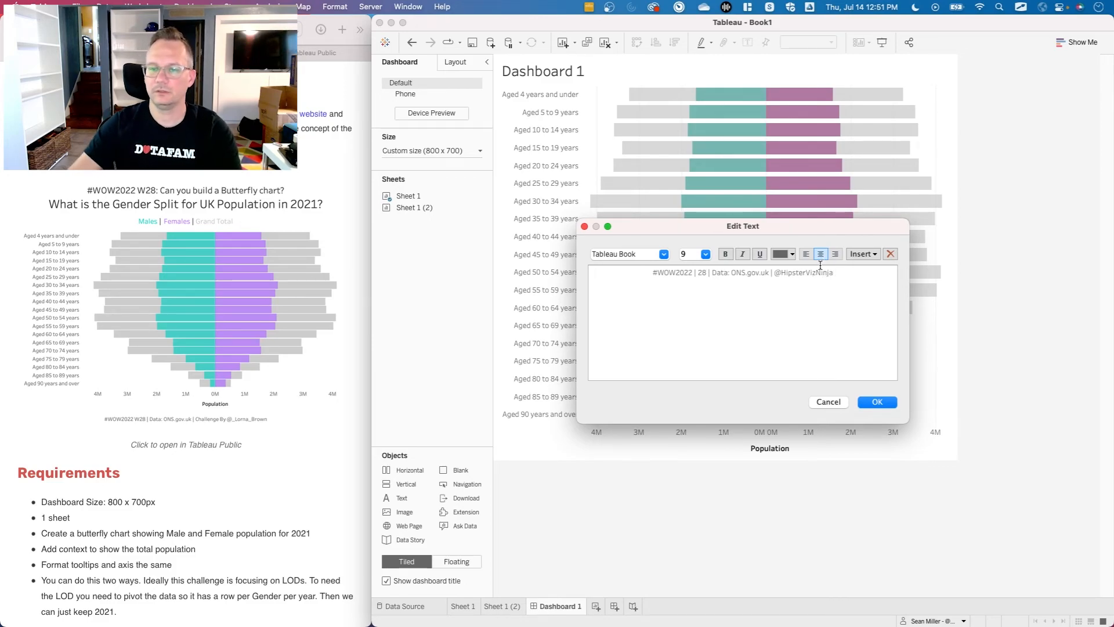
pyautogui.click(874, 401)
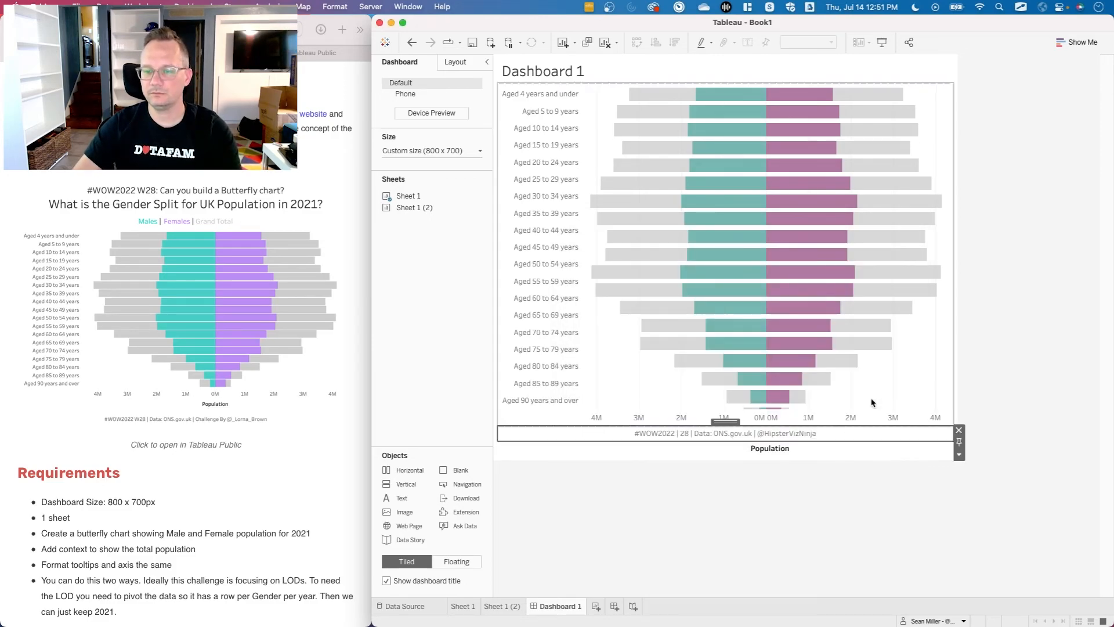
# Move the "Population" caption above the credit line so it sits directly under the chart's axis labels.
pyautogui.click(816, 453)
pyautogui.click(730, 437)
pyautogui.moveTo(726, 435); pyautogui.dragTo(726, 428)
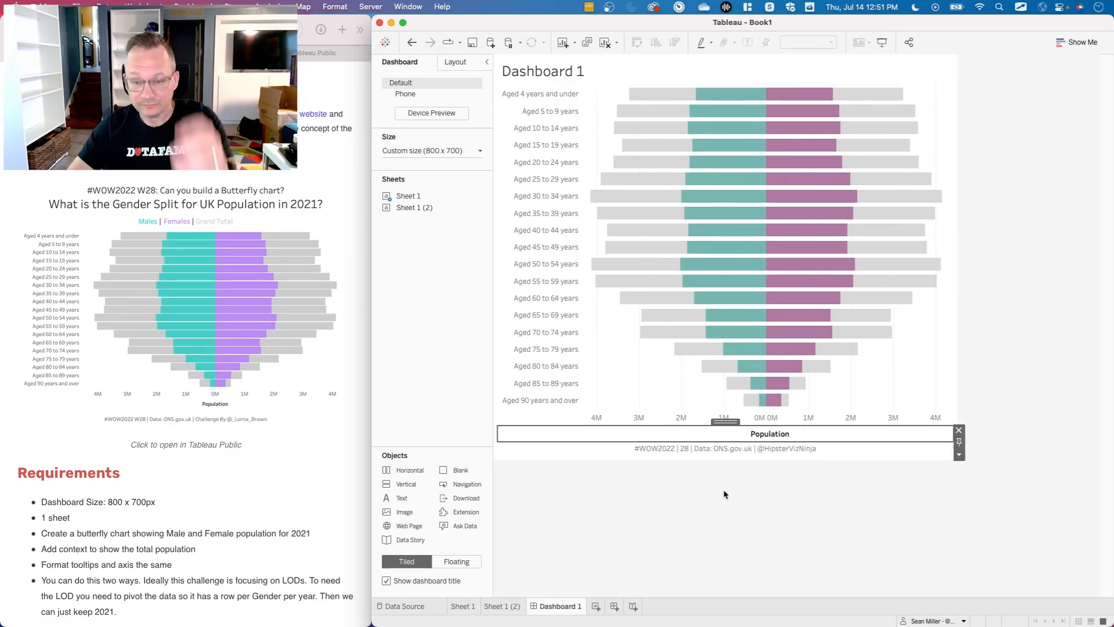
# Open the dashboard title for editing, center it and select its sheet name placeholder.
pyautogui.doubleClick(557, 69)
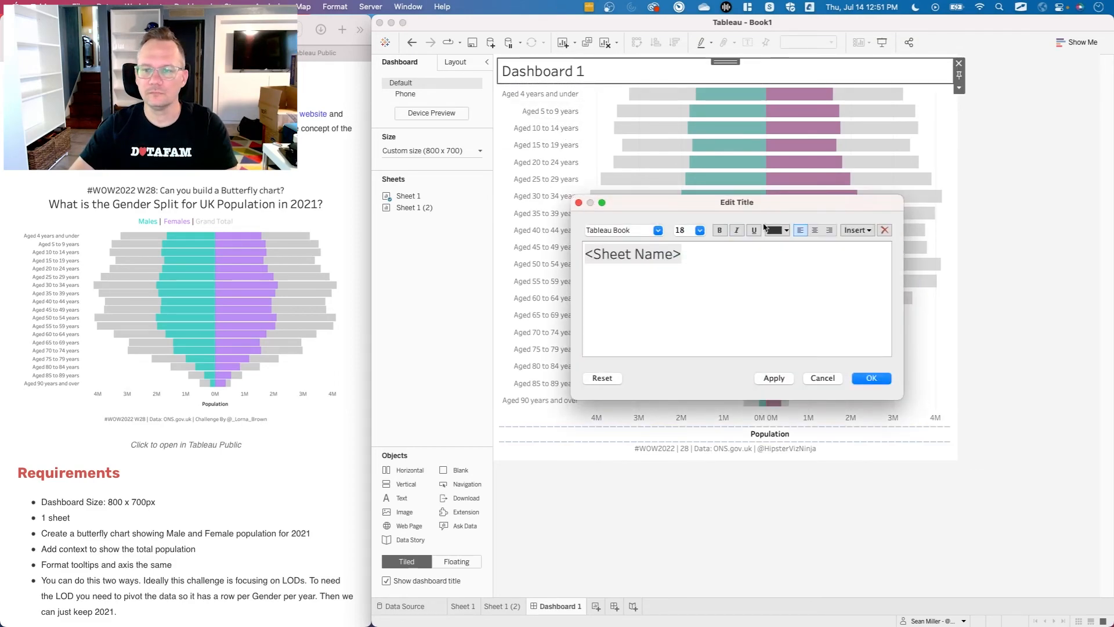
pyautogui.click(814, 230)
pyautogui.doubleClick(747, 255)
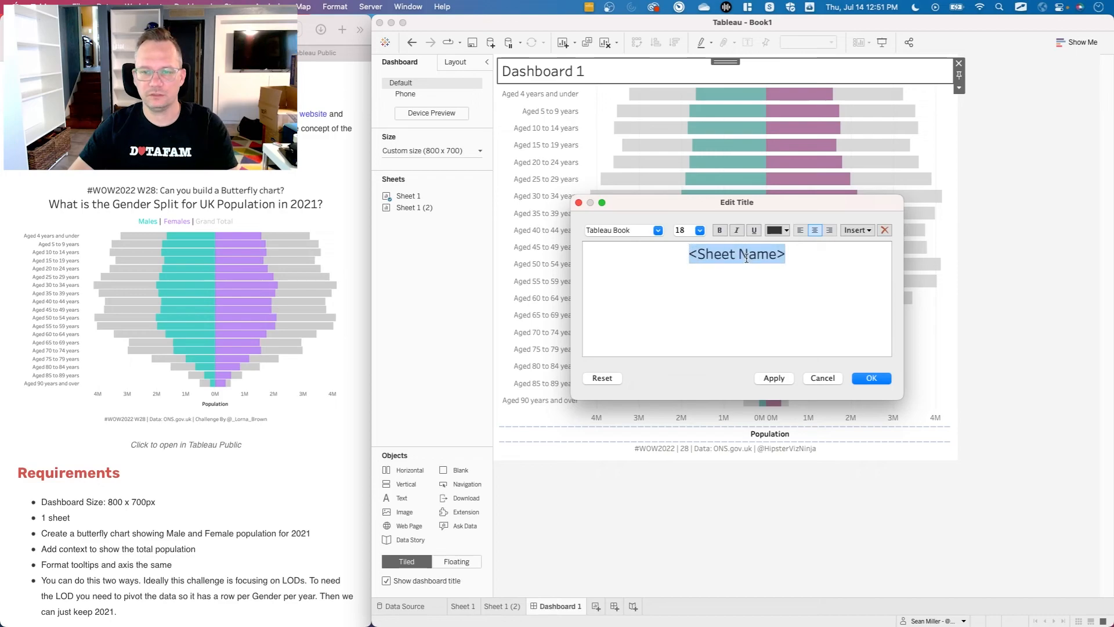